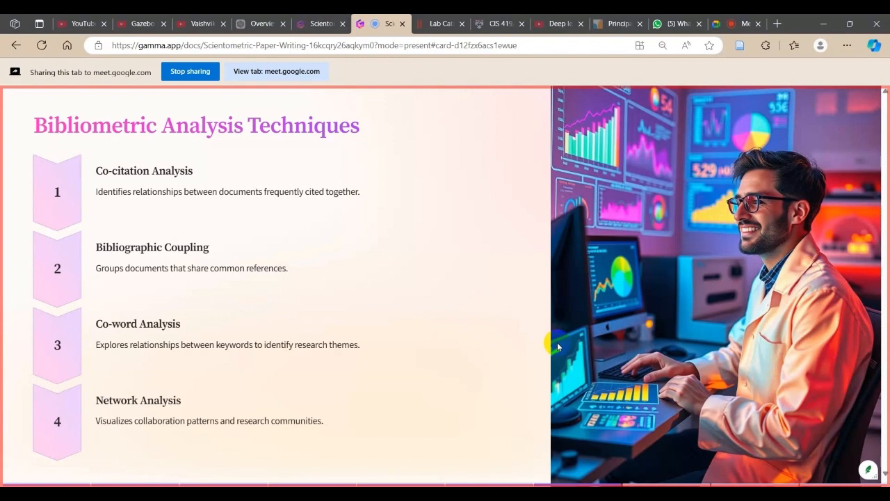
- Advance the presentation past Visualizing Scientometric Data to the Interpreting Scientometric Findings slide
key("Right")
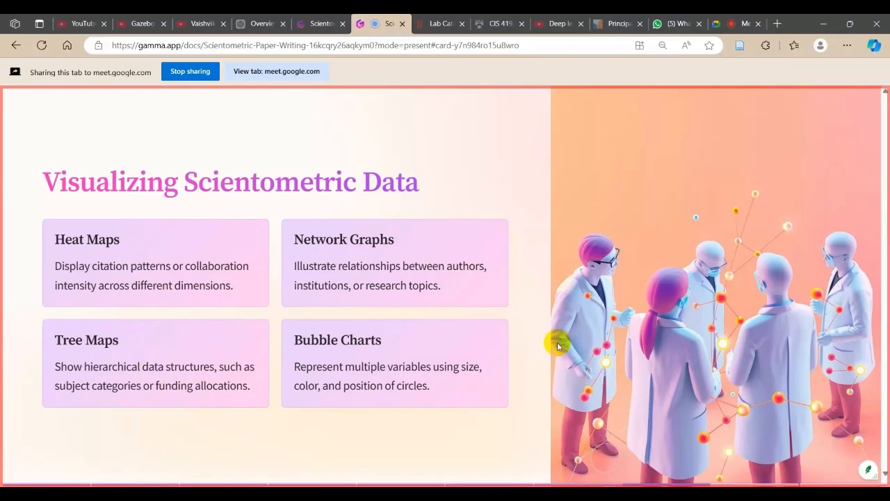
key("Right")
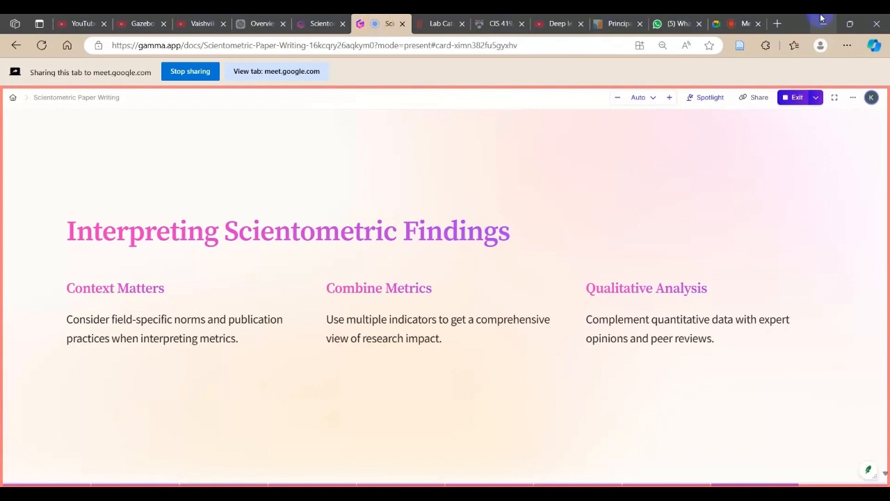
- Switch to the Google Meet call, stop sharing the slide deck, and show the call in full screen
left_click(730, 21)
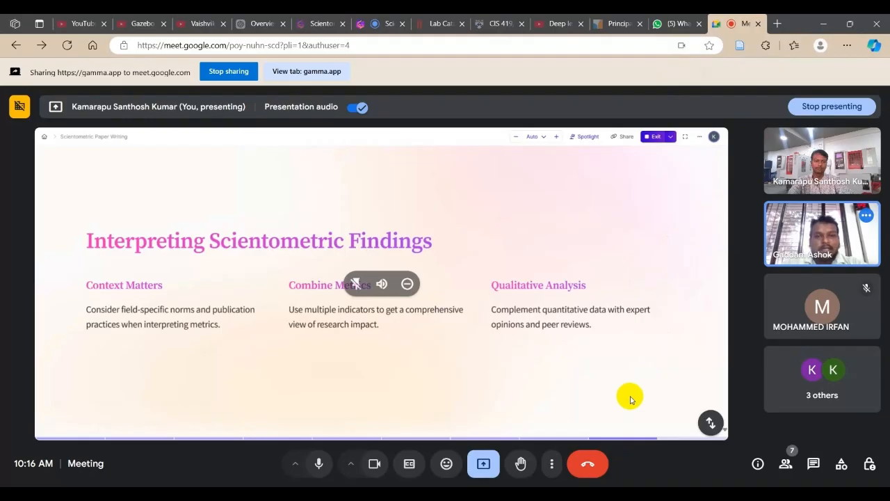
left_click(229, 71)
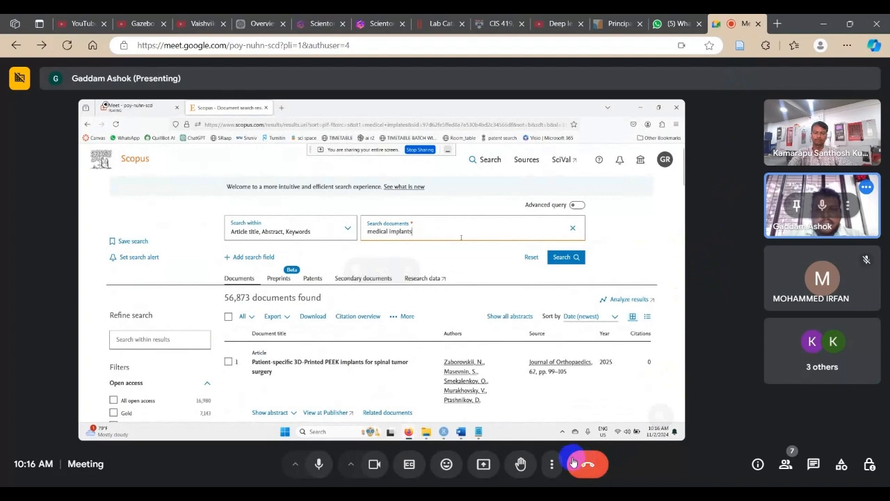
left_click(551, 464)
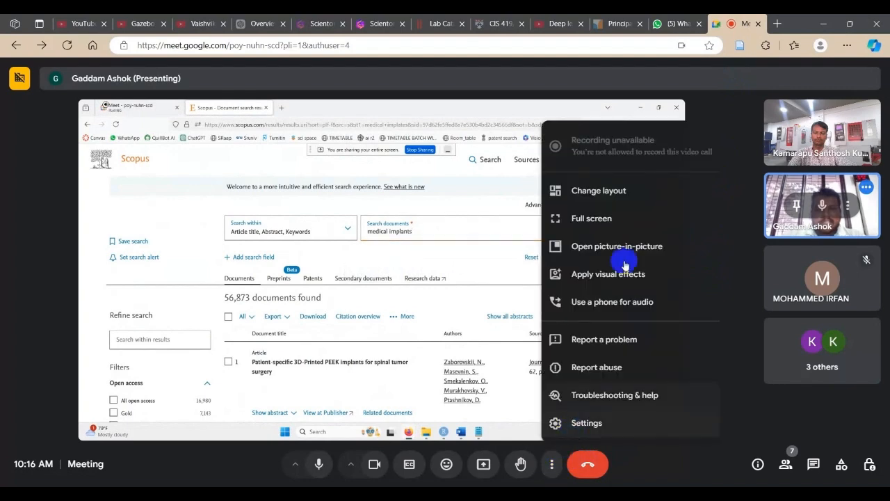
left_click(628, 218)
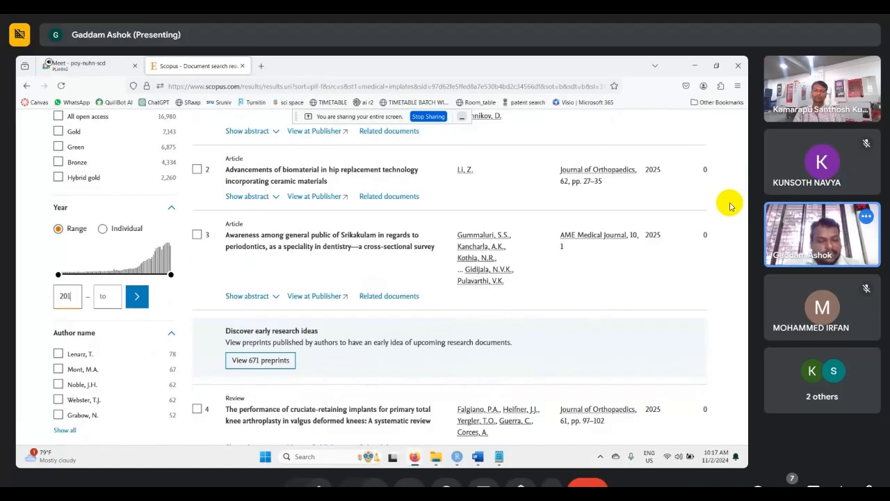
- Limit the Scopus results to publication years 2014 to 2024 and highlight the number of documents found
key("Tab")
type("2025")
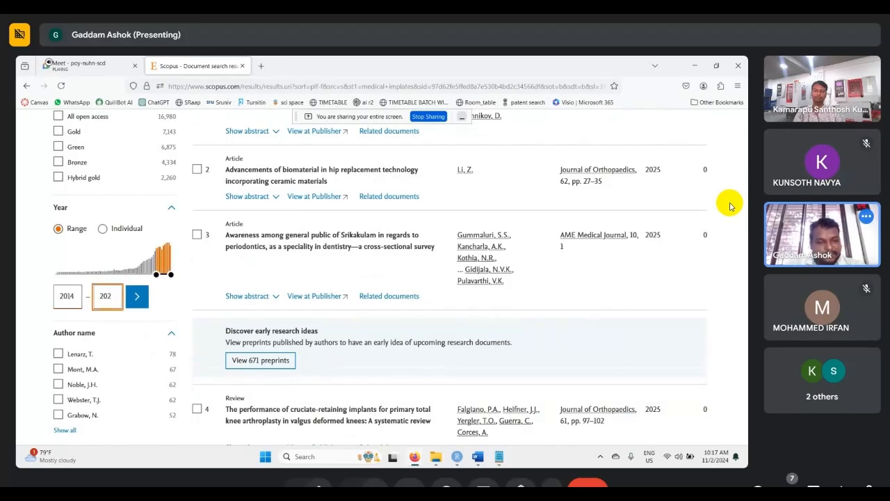
left_click(137, 296)
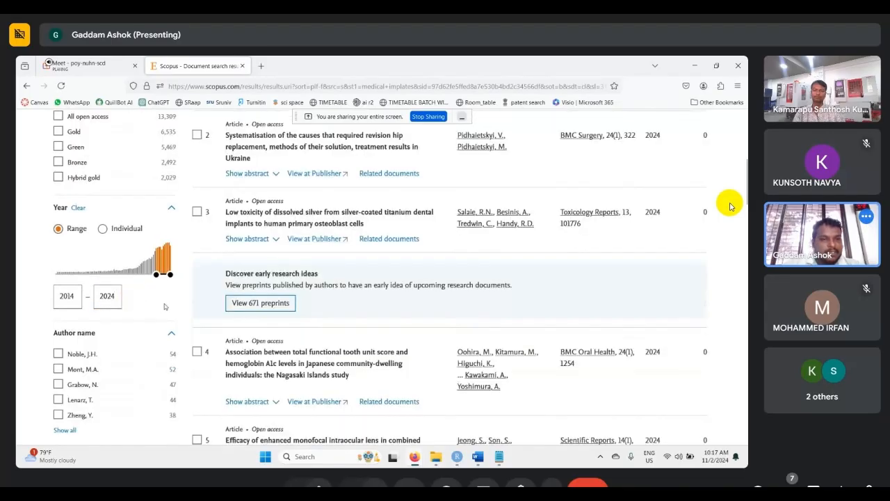
scroll(731, 206, "up", 2)
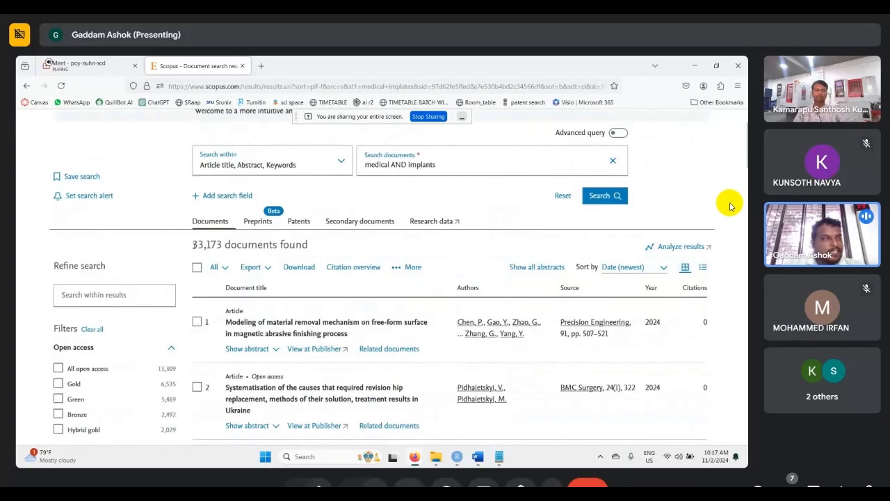
left_click_drag(193, 245, 230, 245)
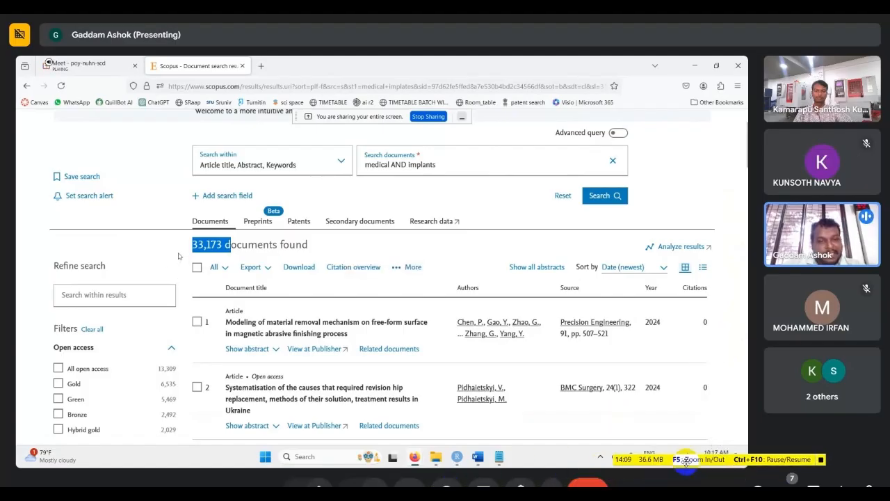
- Look through the available result filters, from author name and subject area down to funding sponsor and country/territory
scroll(176, 256, "down", 3)
scroll(176, 255, "down", 6)
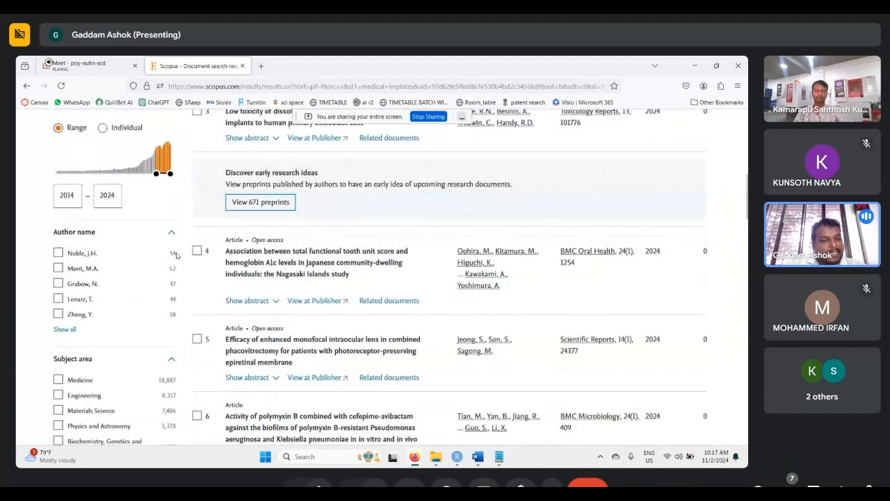
scroll(176, 256, "down", 2)
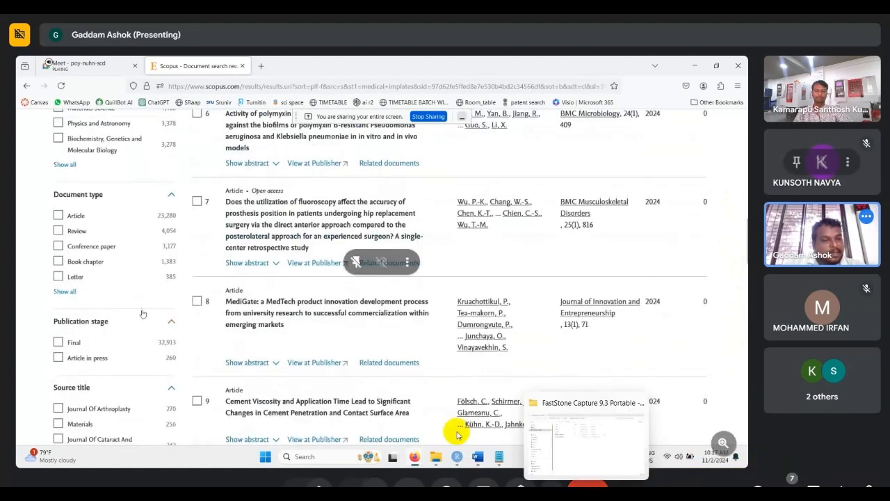
scroll(141, 313, "down", 5)
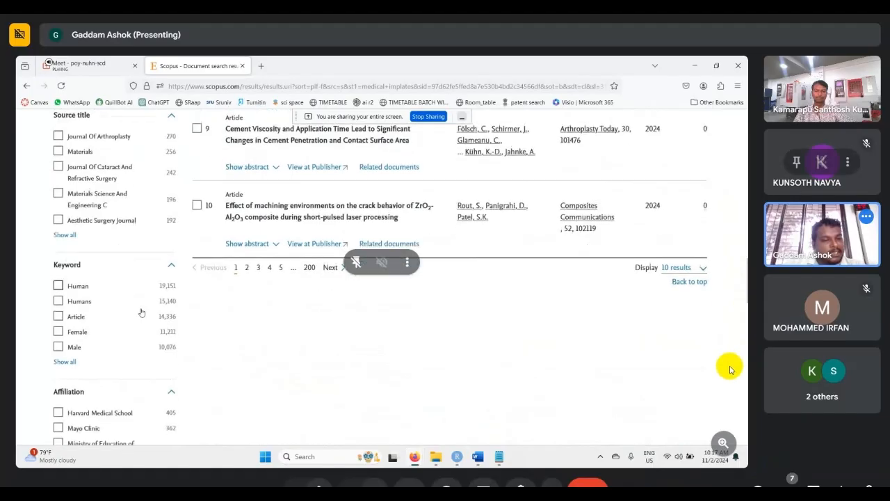
scroll(141, 313, "down", 5)
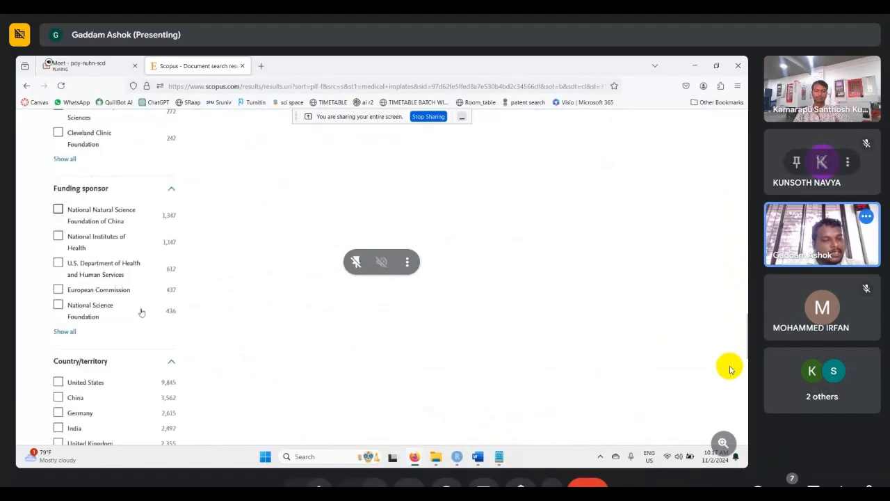
scroll(141, 313, "up", 3)
scroll(141, 313, "up", 4)
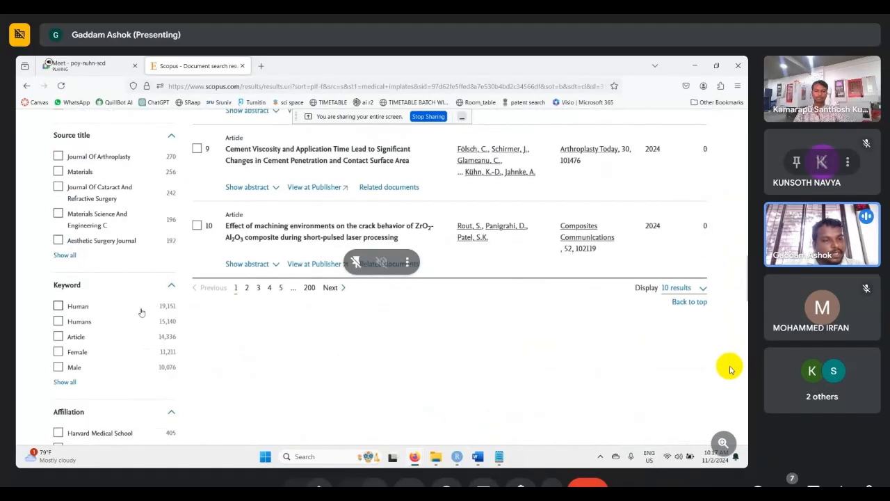
scroll(139, 311, "up", 2)
scroll(114, 306, "up", 1)
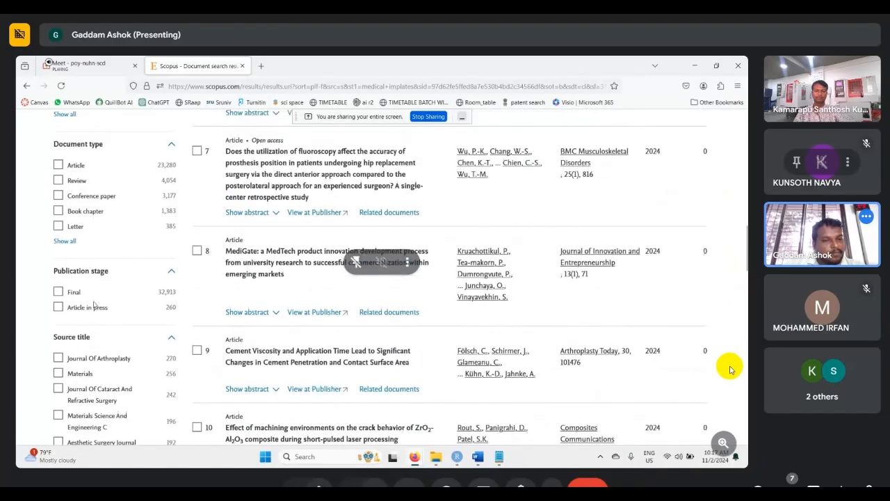
- Limit the results to the Final publication stage and highlight the number of documents found
left_click(58, 292)
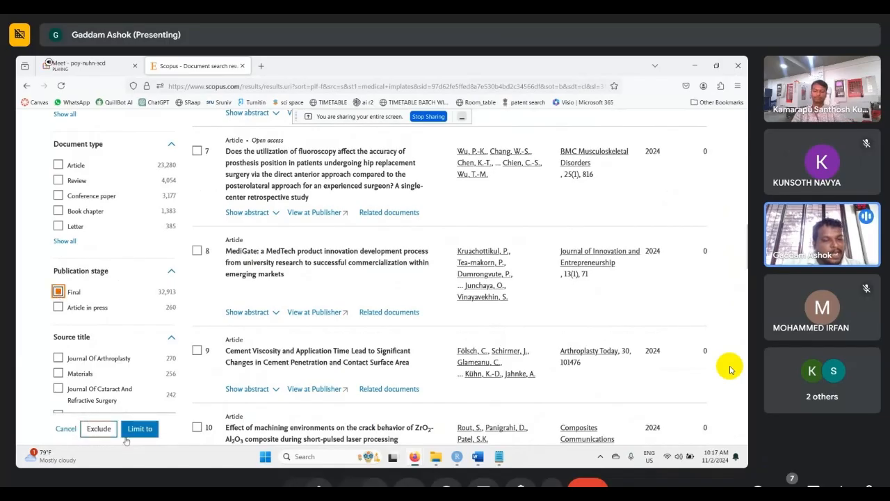
left_click(139, 428)
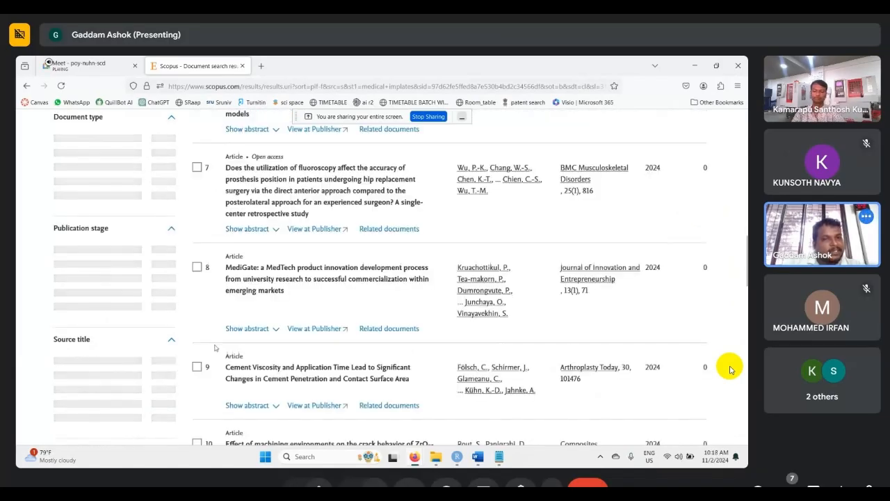
scroll(281, 355, "up", 15)
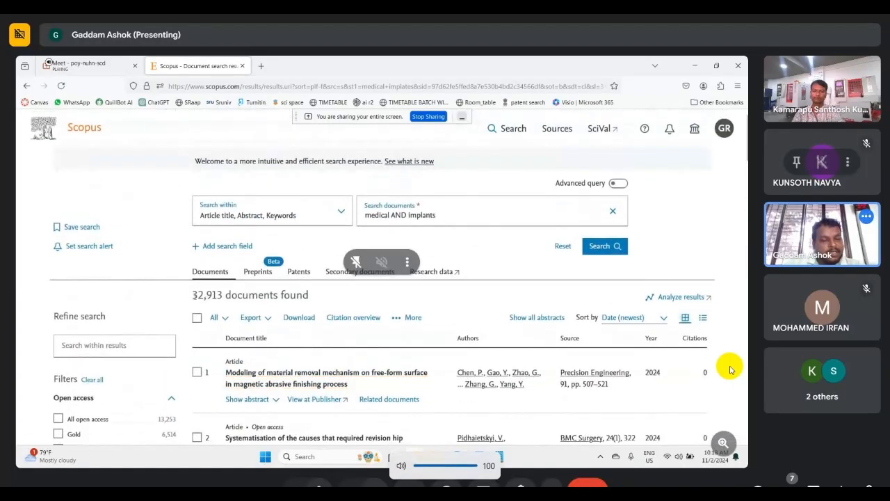
left_click_drag(194, 296, 223, 295)
- Open the complete list of subject areas for filtering and look through its entries
scroll(210, 341, "down", 3)
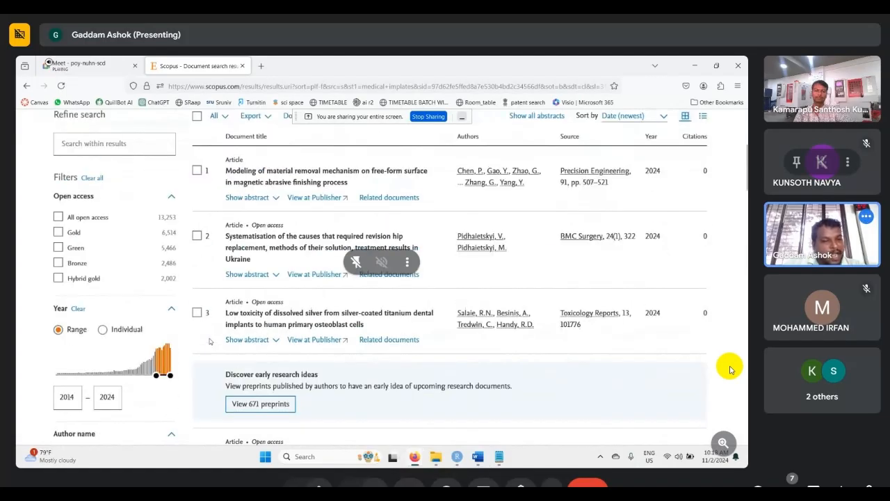
scroll(209, 341, "down", 3)
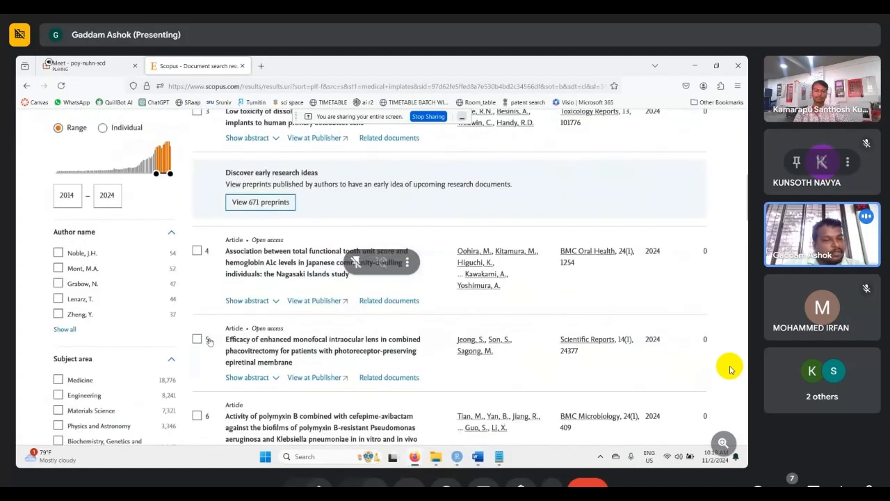
scroll(210, 340, "down", 2)
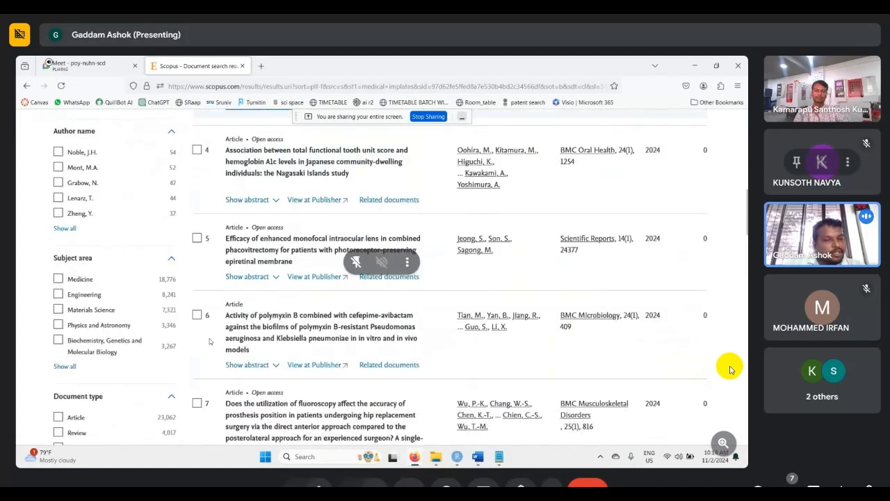
left_click(64, 367)
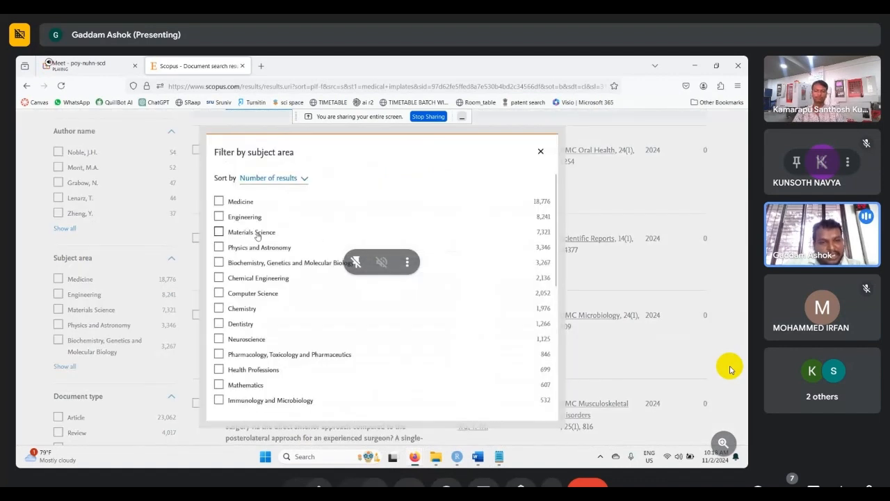
scroll(258, 237, "down", 5)
scroll(241, 310, "up", 5)
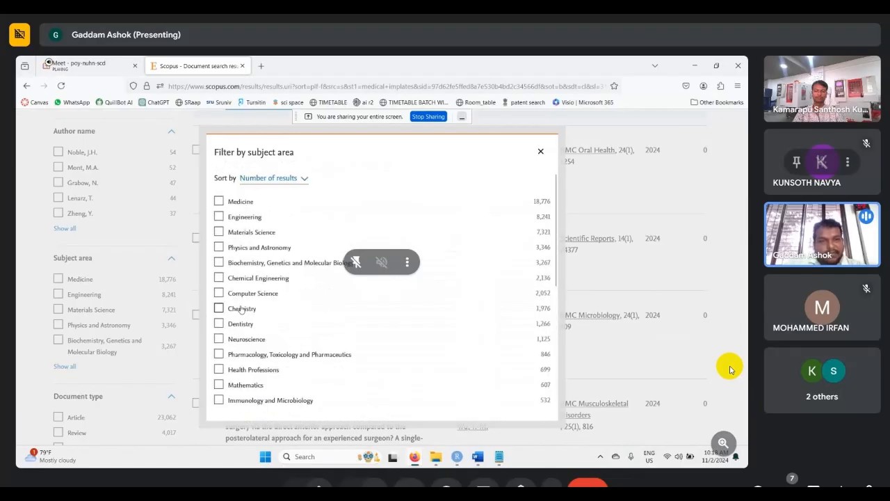
- Limit the results to Medicine, Engineering, Materials Science and Chemistry, and highlight the number of documents found
left_click(219, 201)
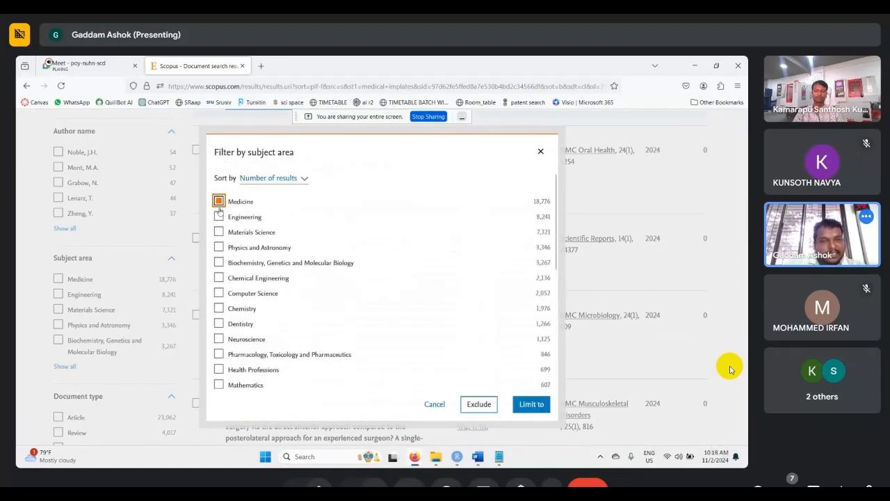
left_click(219, 217)
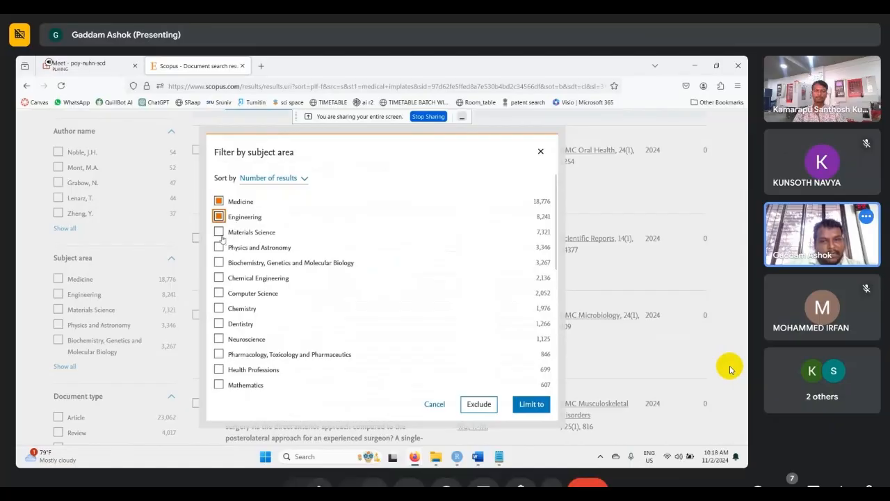
left_click(219, 232)
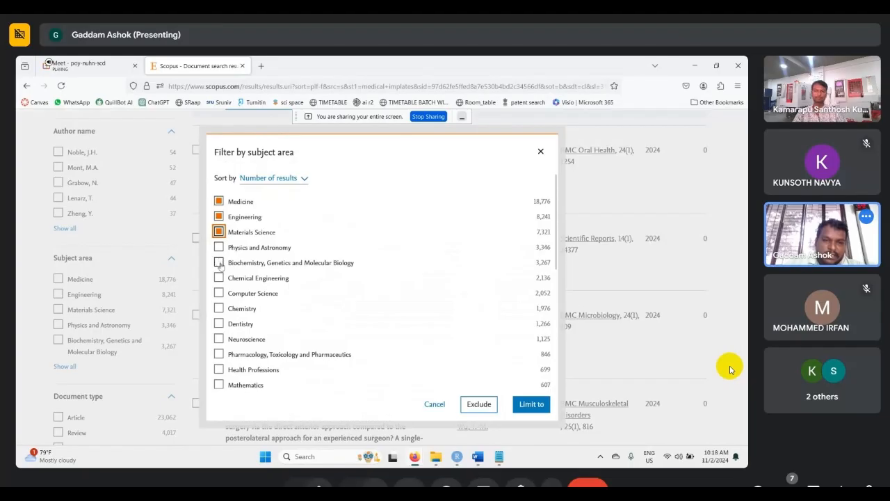
left_click(219, 309)
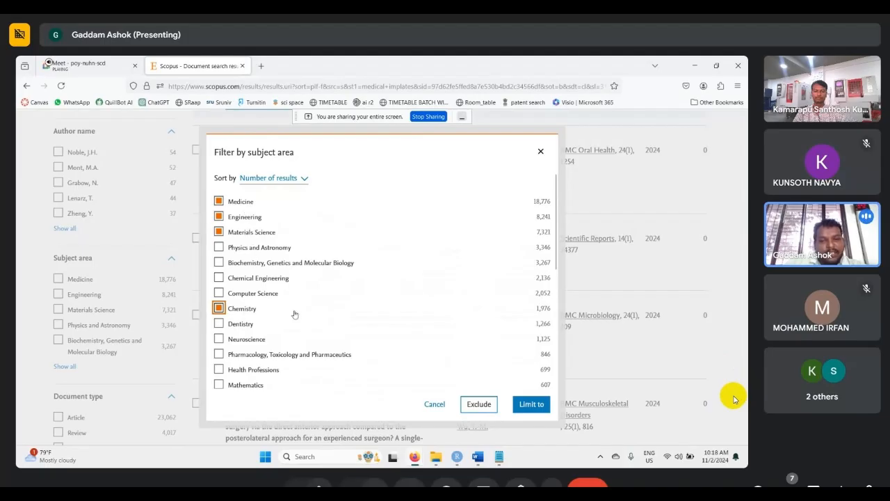
left_click(532, 406)
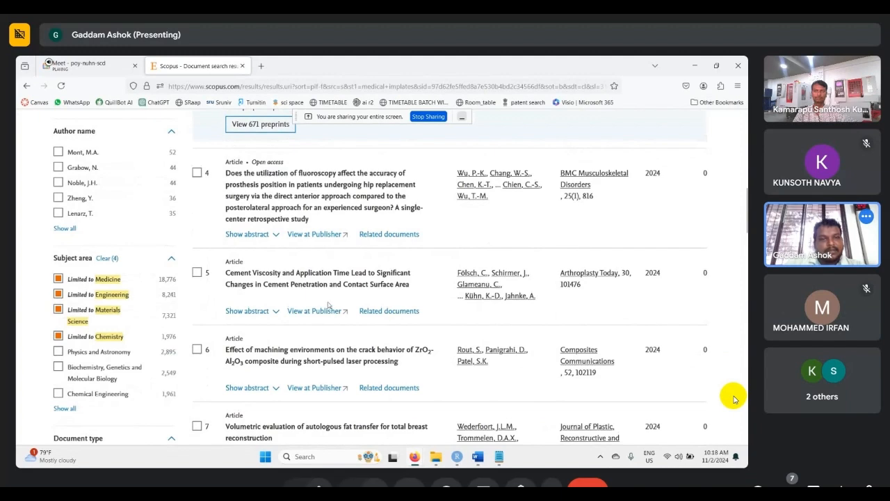
scroll(328, 304, "up", 10)
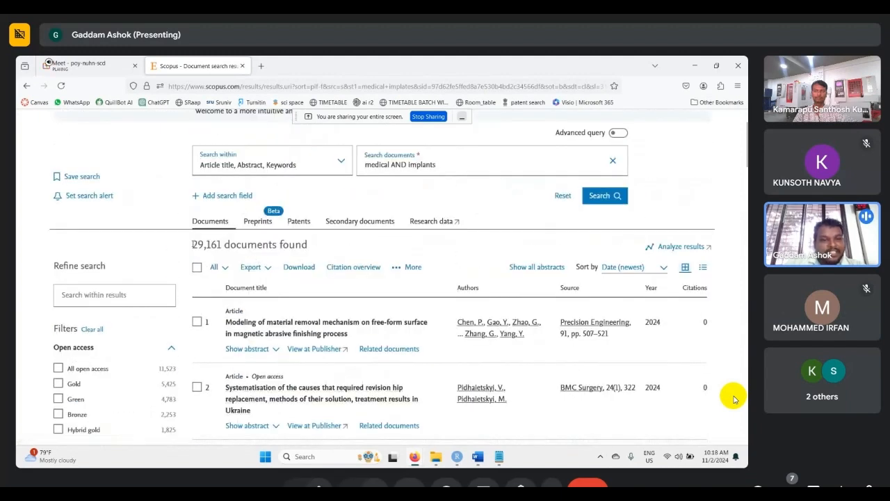
left_click_drag(192, 244, 222, 244)
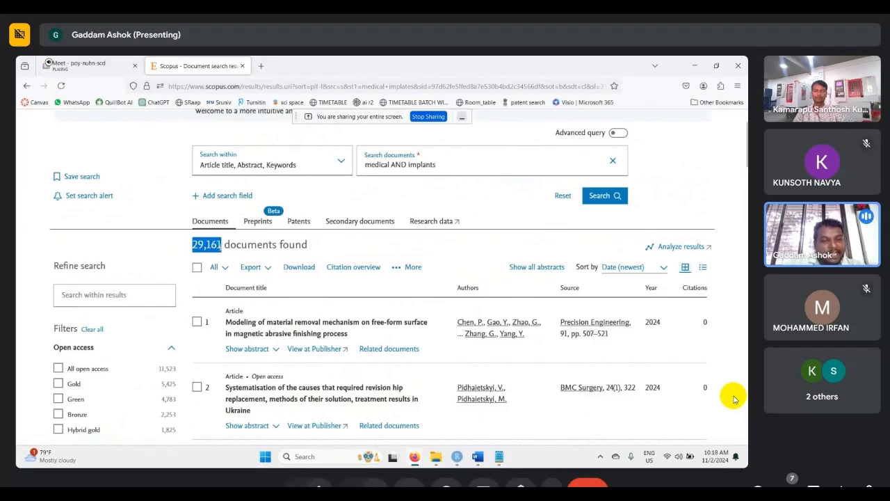
- Limit the results to the Article document type and highlight the number of documents found
scroll(205, 289, "down", 3)
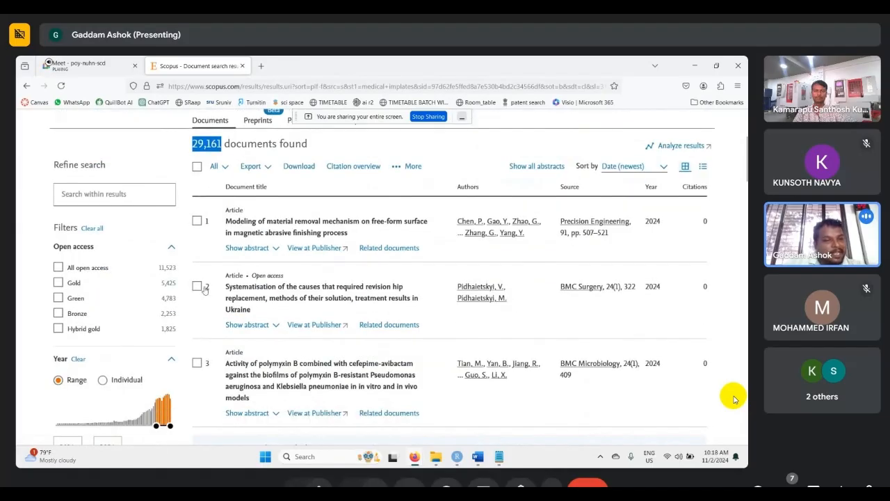
scroll(135, 303, "down", 6)
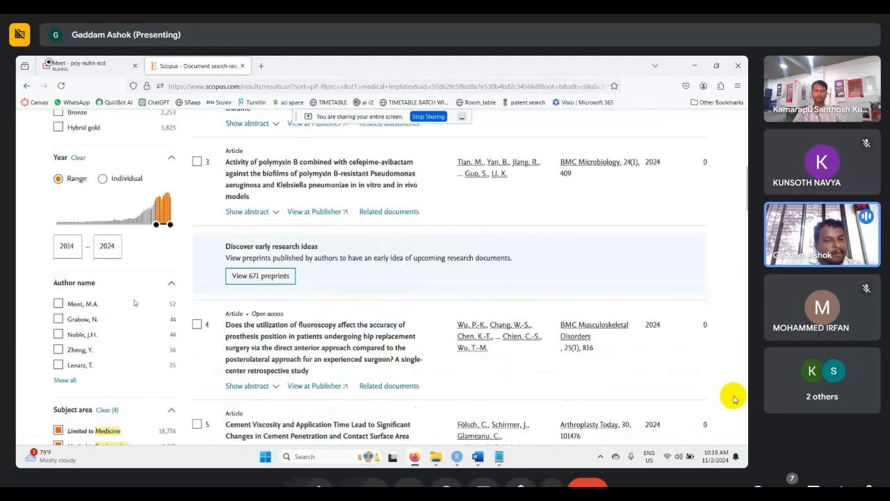
scroll(135, 303, "down", 2)
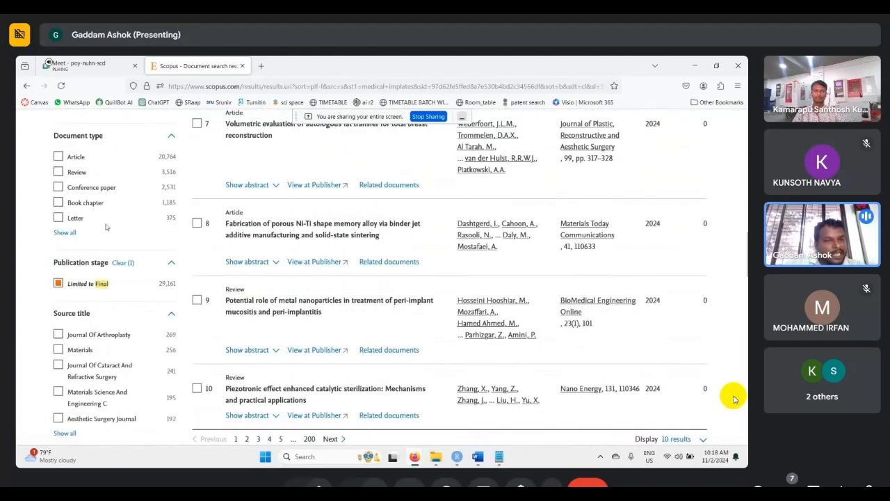
left_click(58, 156)
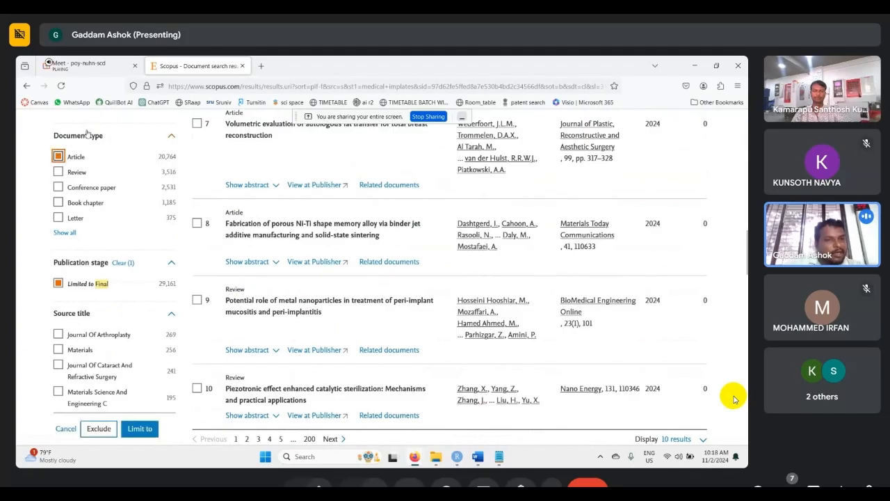
left_click(141, 427)
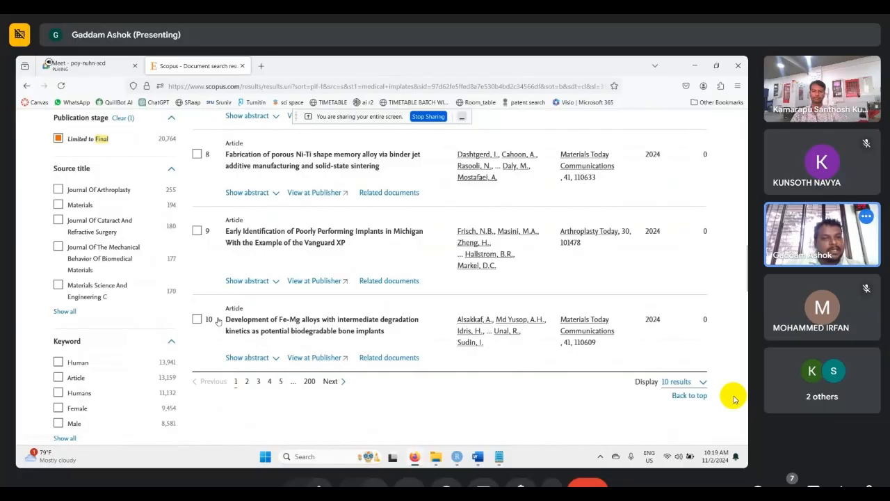
scroll(217, 321, "up", 3)
scroll(218, 321, "up", 3)
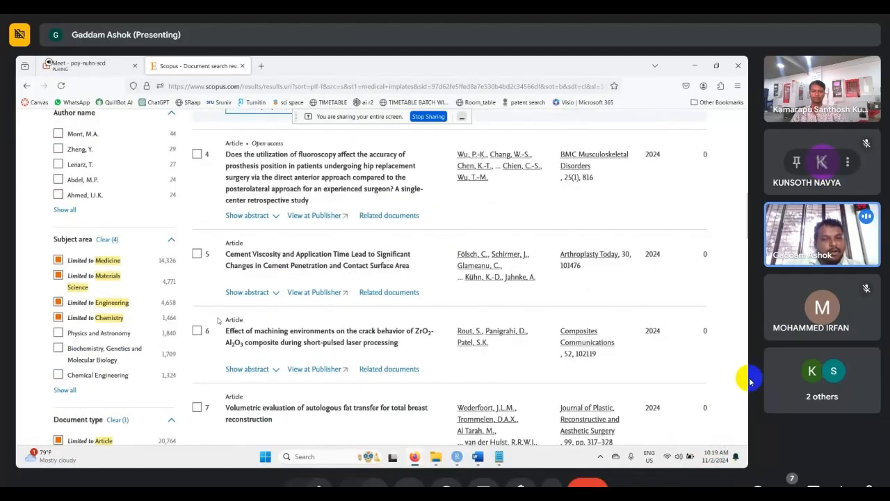
scroll(218, 320, "up", 3)
scroll(218, 321, "up", 3)
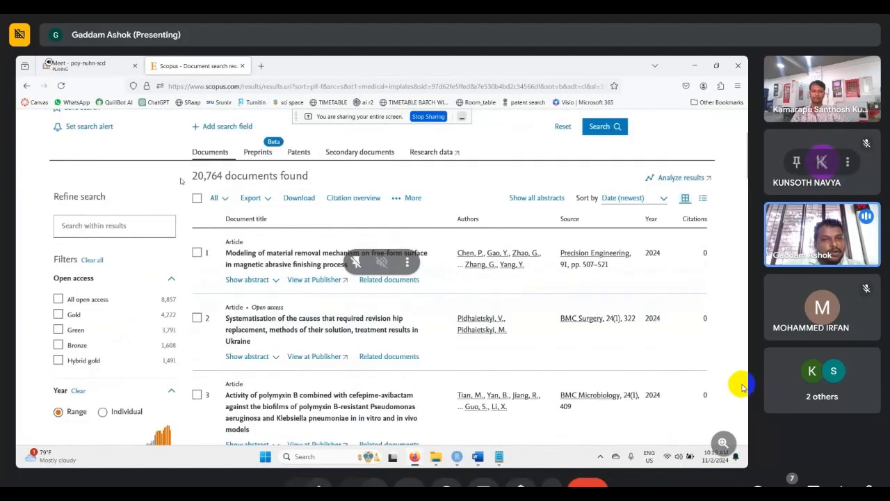
left_click_drag(189, 179, 224, 178)
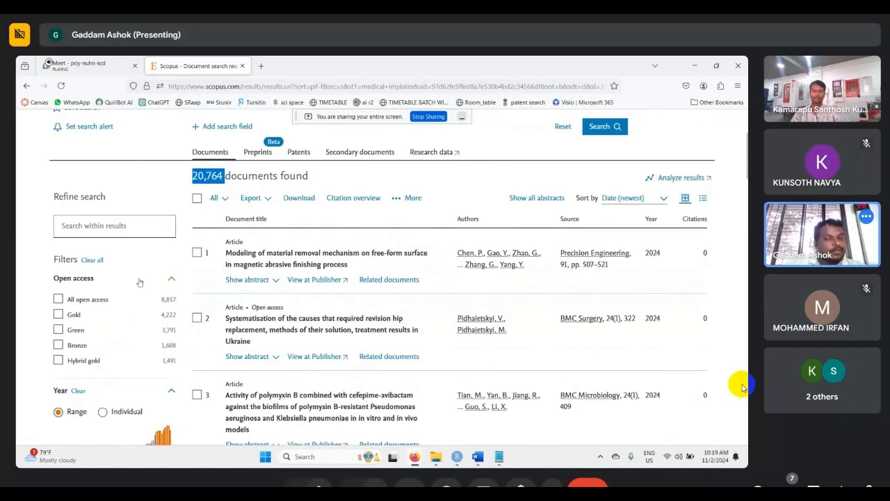
- Look down the refine filters and open the complete list of countries/territories for filtering
scroll(139, 282, "down", 5)
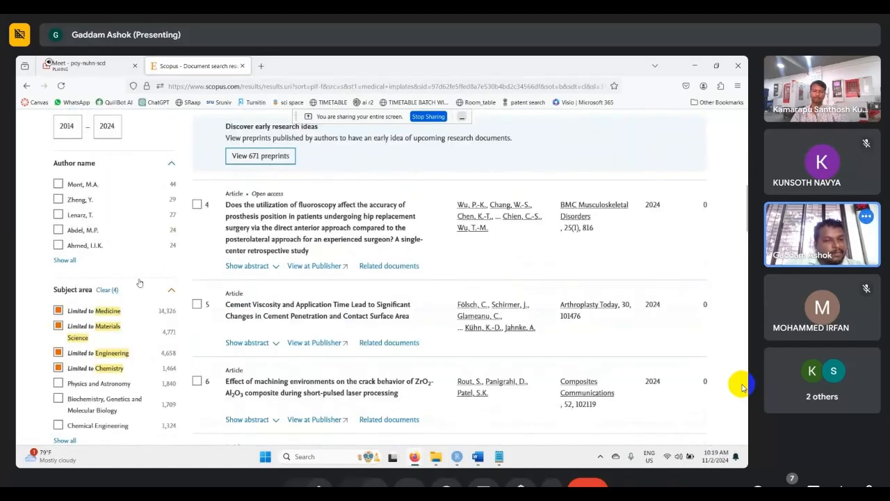
scroll(139, 283, "down", 5)
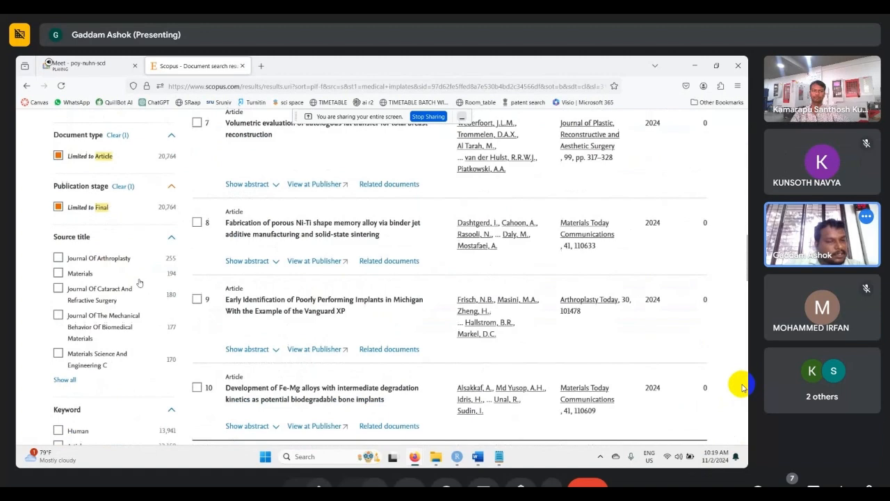
scroll(139, 283, "down", 5)
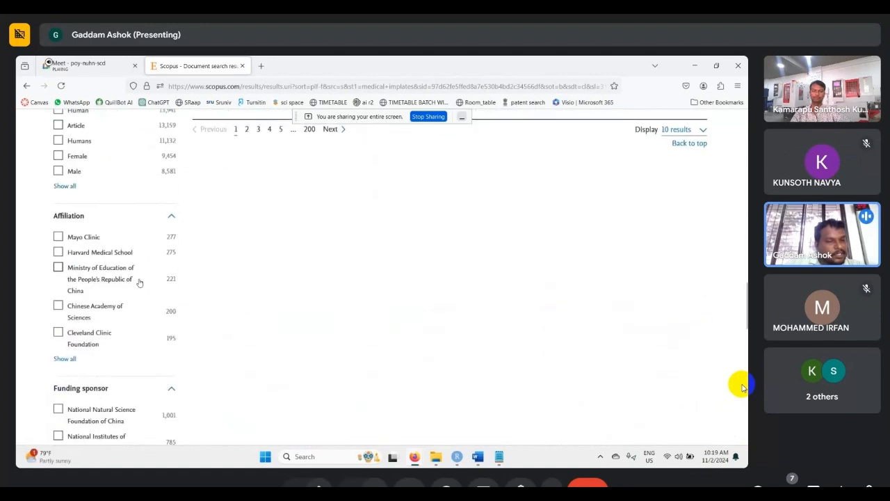
scroll(139, 282, "down", 3)
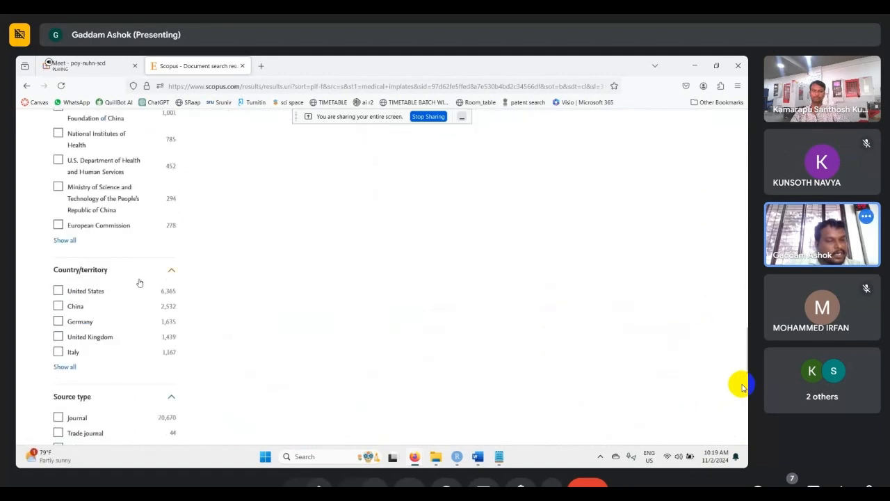
scroll(139, 282, "down", 1)
left_click(64, 316)
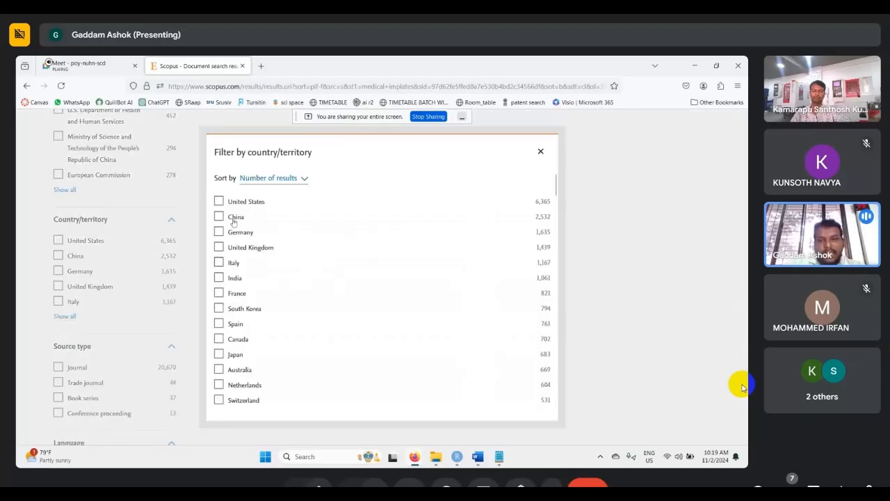
- Limit the results to United States, China, Germany, United Kingdom, Italy, India, France, South Korea, Spain and Canada
left_click(219, 202)
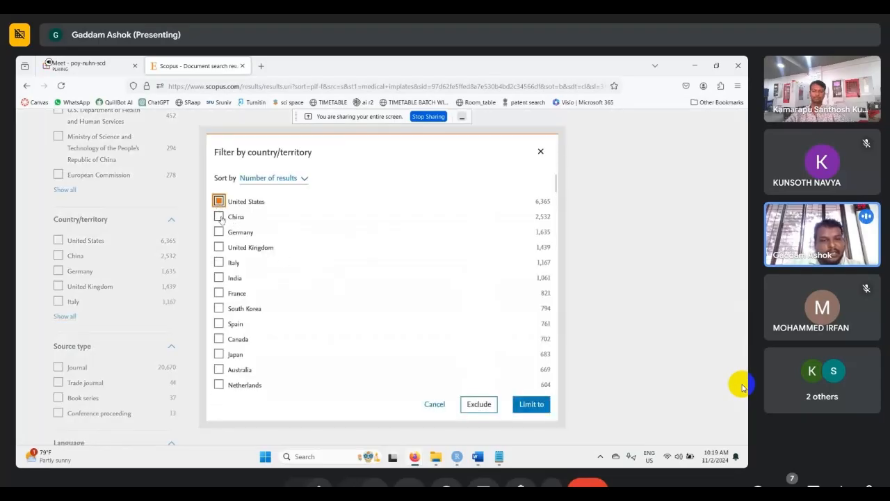
left_click(219, 217)
left_click(219, 231)
left_click(219, 247)
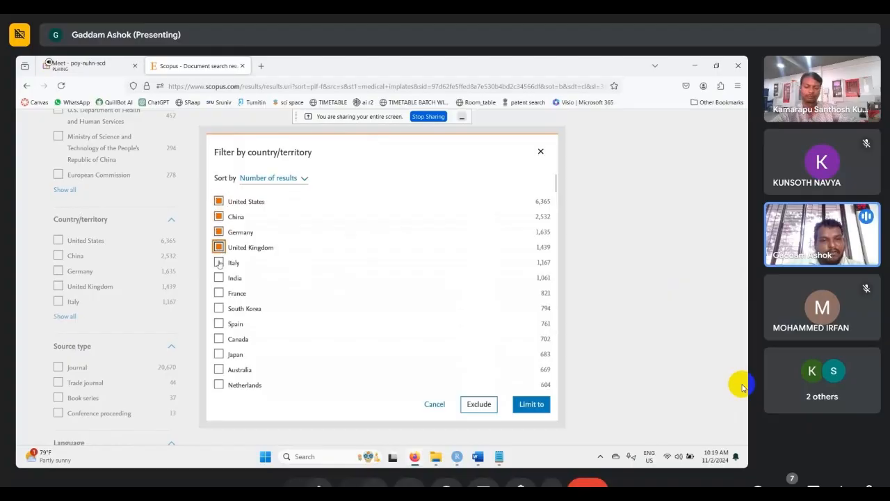
left_click(219, 262)
left_click(219, 278)
left_click(219, 293)
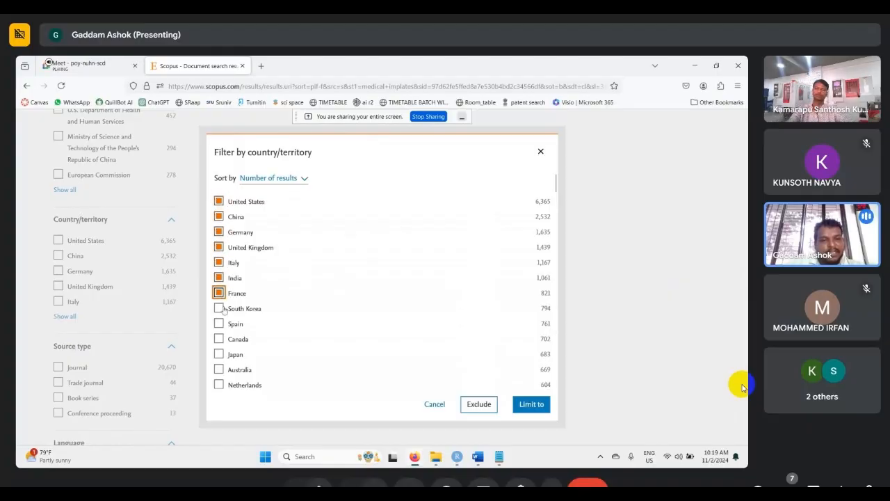
left_click(219, 308)
left_click(220, 324)
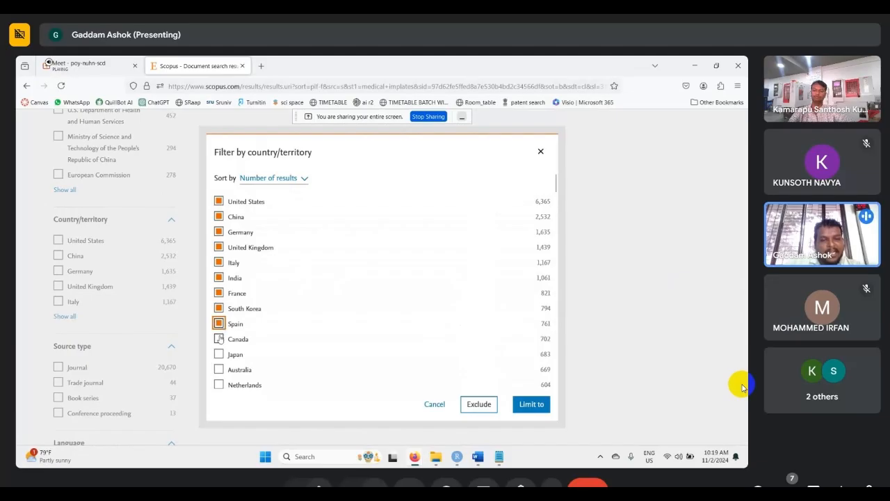
left_click(219, 339)
left_click(528, 404)
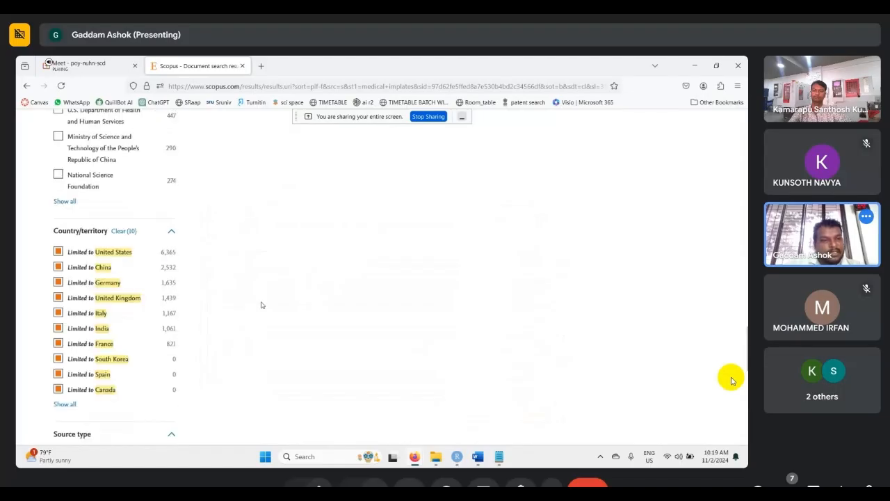
- Check the applied country filters and highlight the number of documents found for the selected countries
scroll(262, 304, "up", 8)
scroll(262, 304, "down", 5)
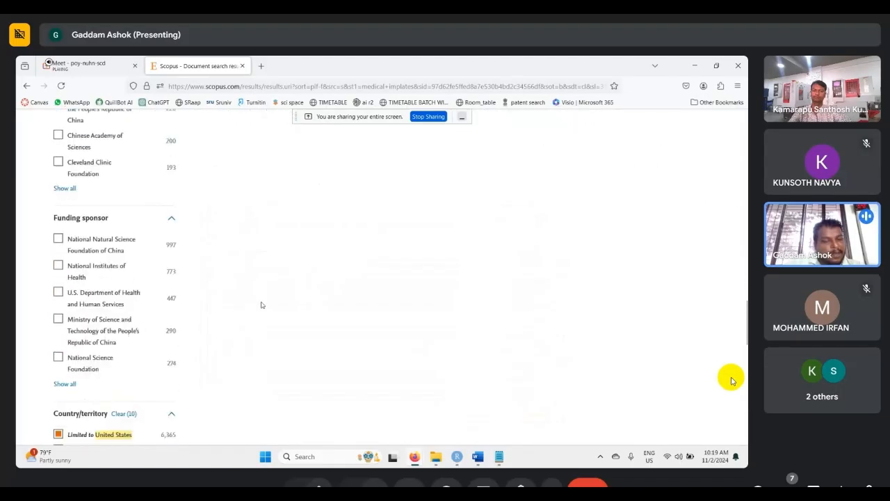
scroll(261, 304, "down", 1)
scroll(261, 304, "up", 8)
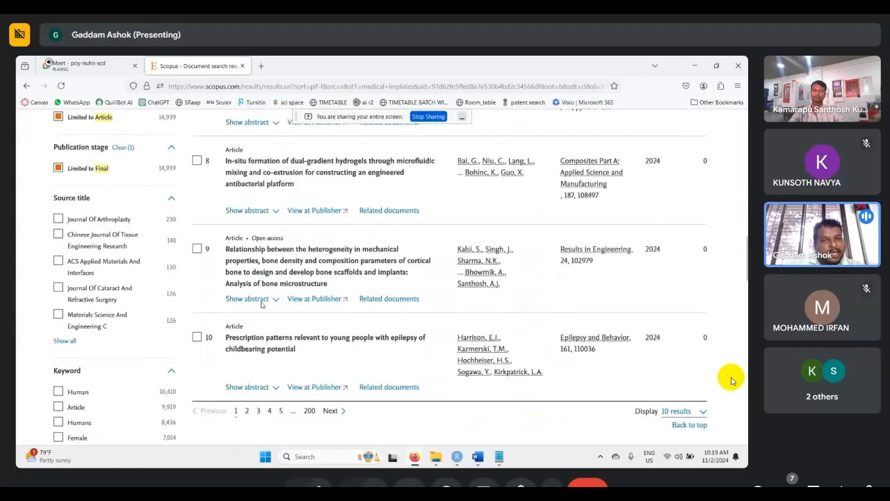
scroll(262, 304, "up", 10)
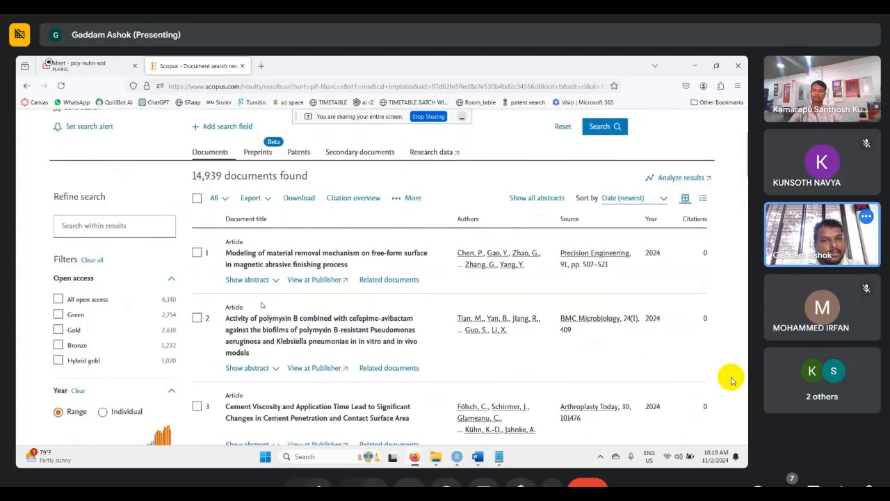
left_click_drag(193, 177, 221, 176)
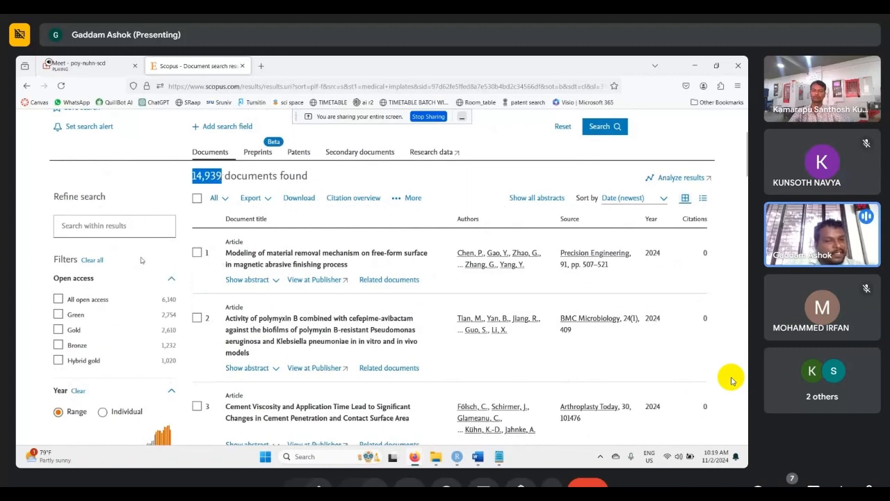
- Limit the results to the five source titles with the most documents, from Journal Of Arthroplasty to Materials Science And Engineering C, and highlight the document count
scroll(140, 259, "down", 5)
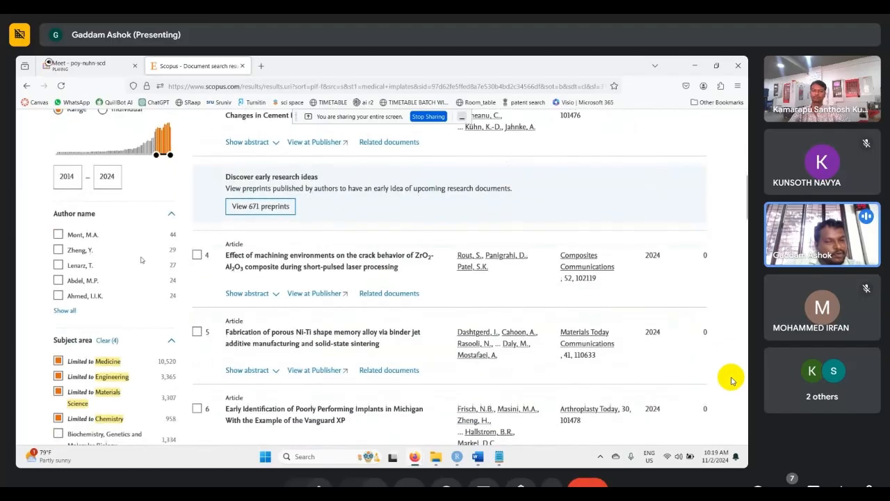
scroll(141, 259, "down", 5)
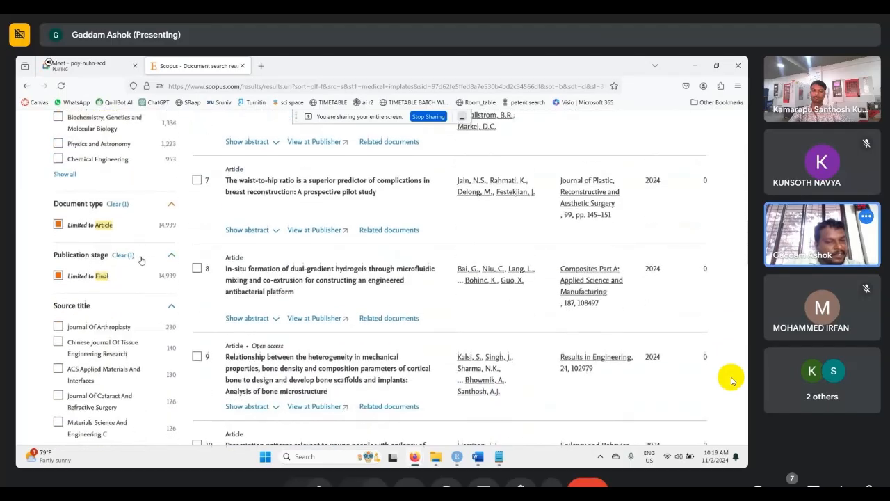
scroll(140, 259, "down", 2)
left_click(71, 362)
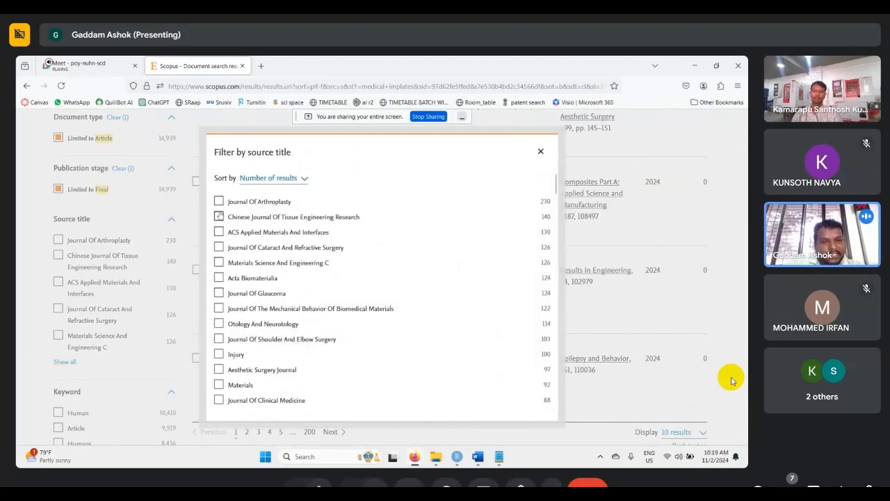
left_click(219, 202)
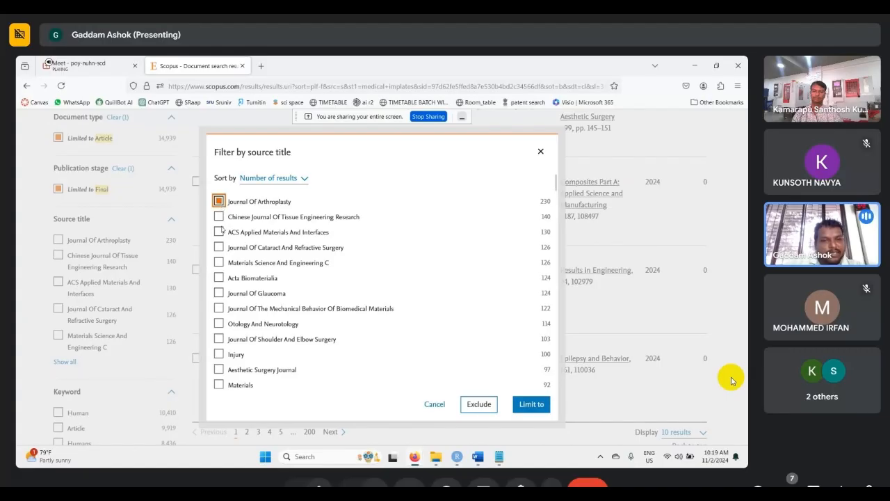
left_click(219, 216)
left_click(219, 232)
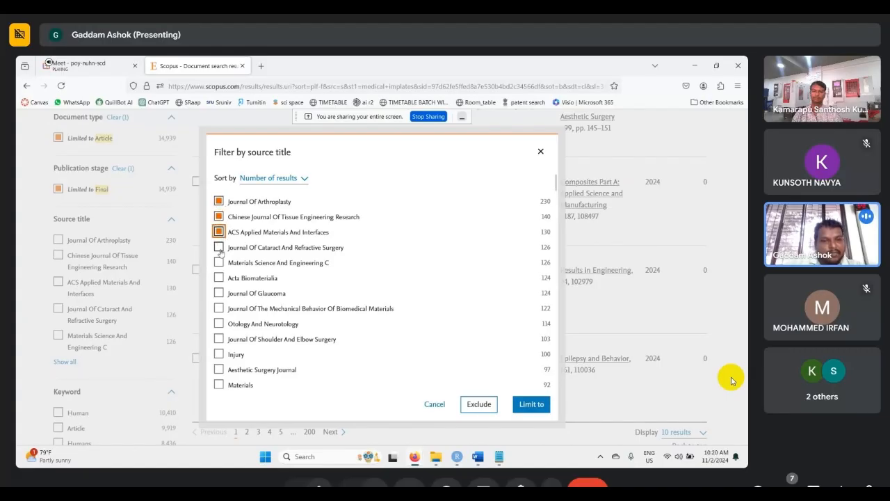
left_click(219, 247)
left_click(220, 262)
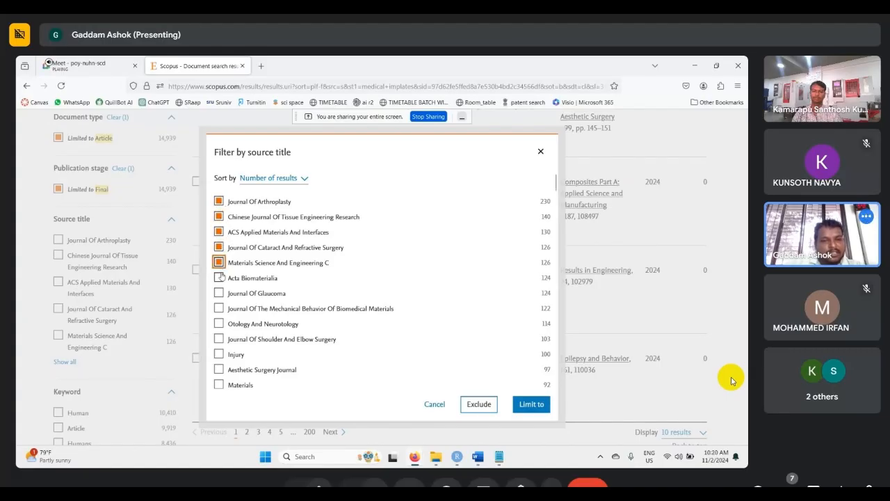
left_click(530, 404)
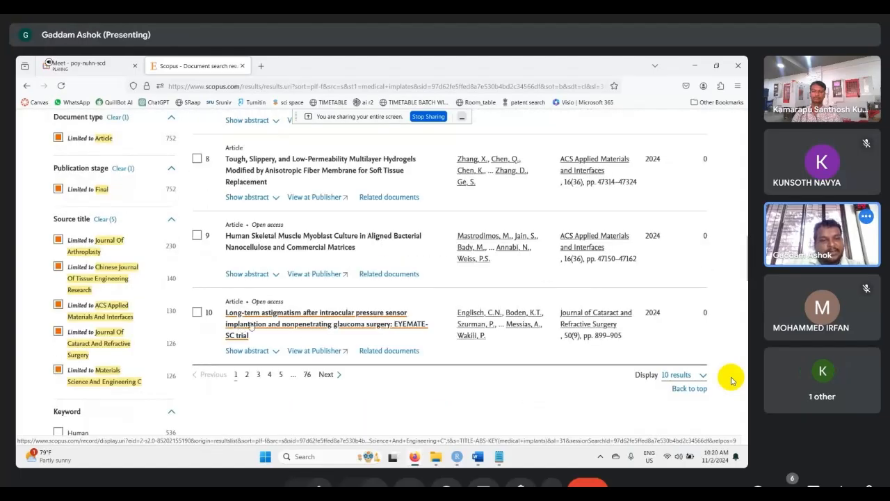
scroll(251, 326, "up", 15)
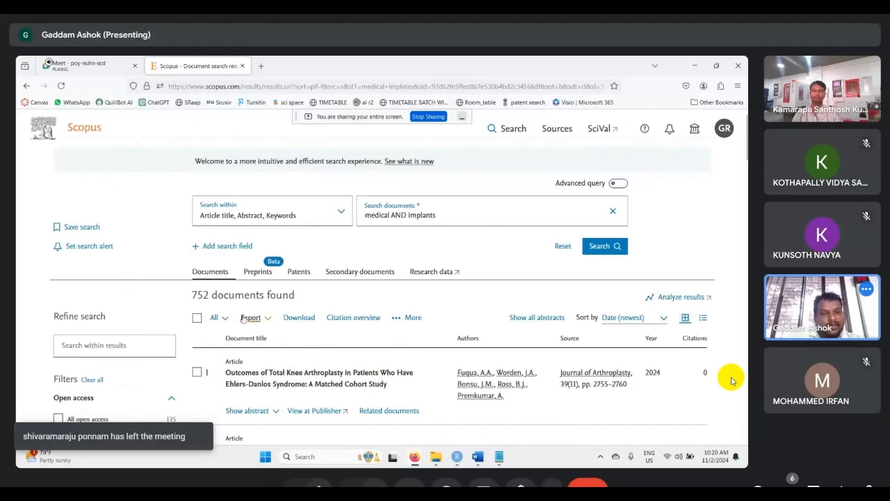
left_click_drag(193, 295, 209, 295)
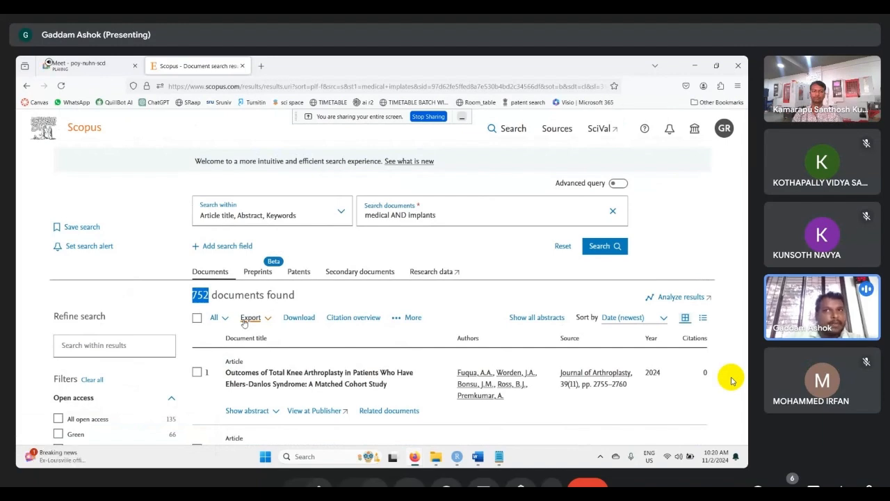
- Clear the five limits applied to the source title filter
scroll(244, 322, "down", 8)
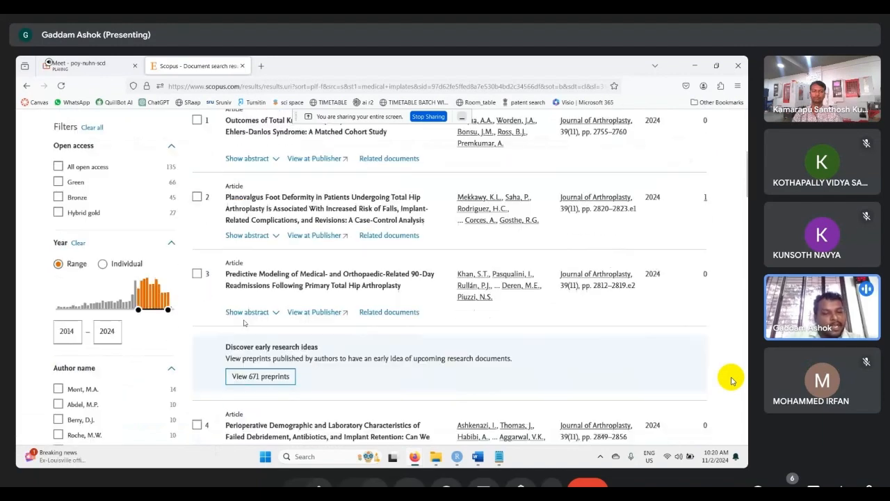
scroll(244, 322, "down", 5)
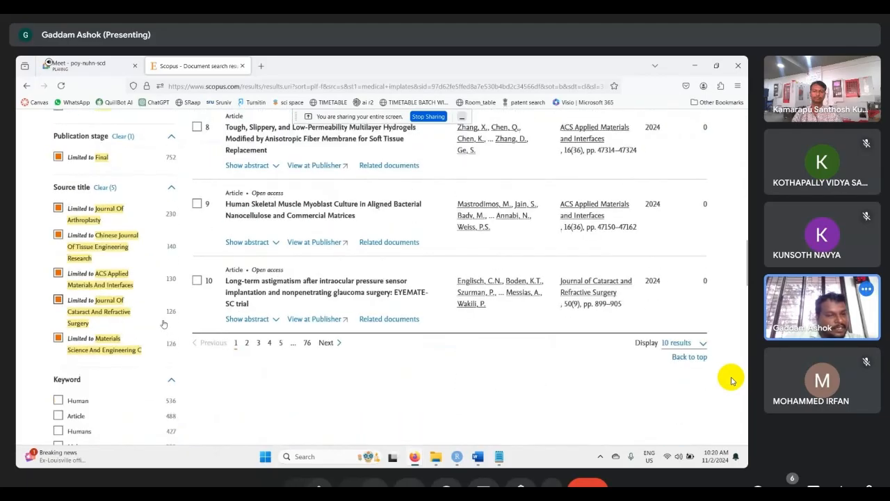
left_click(101, 190)
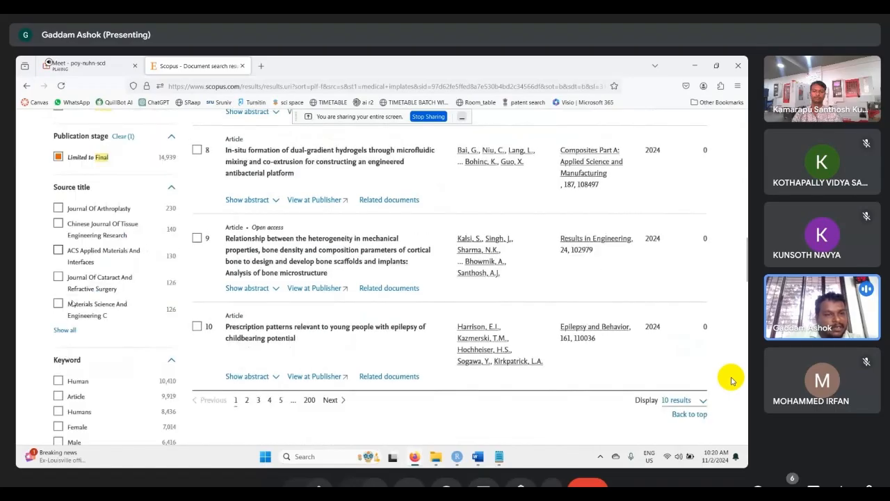
- Limit the results to the ten source titles with the most documents, from Journal Of Arthroplasty to Journal Of Shoulder And Elbow Surgery
left_click(65, 329)
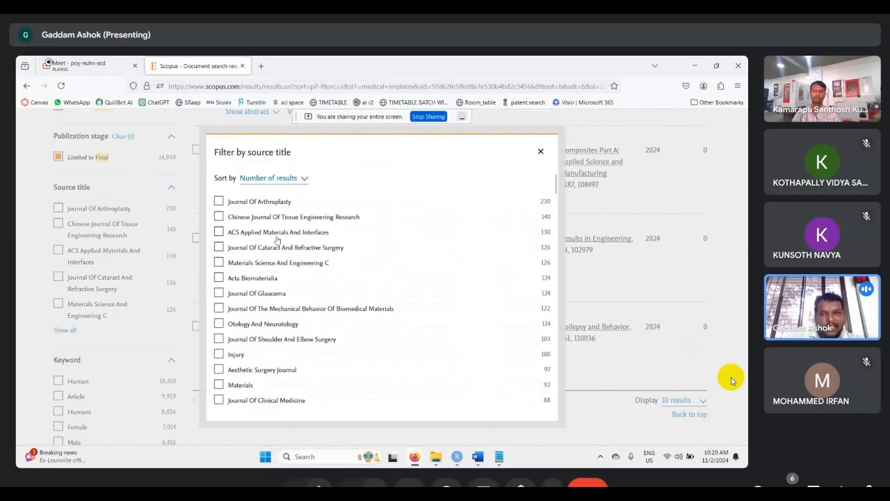
left_click(219, 201)
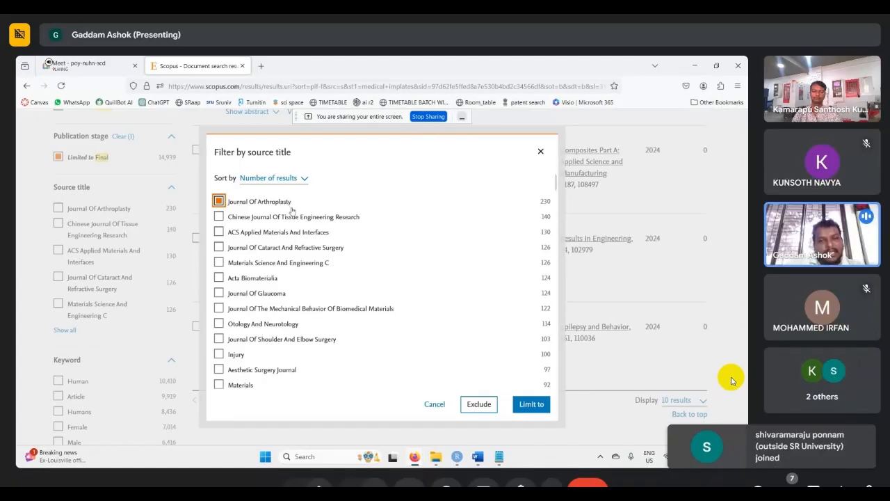
left_click(218, 218)
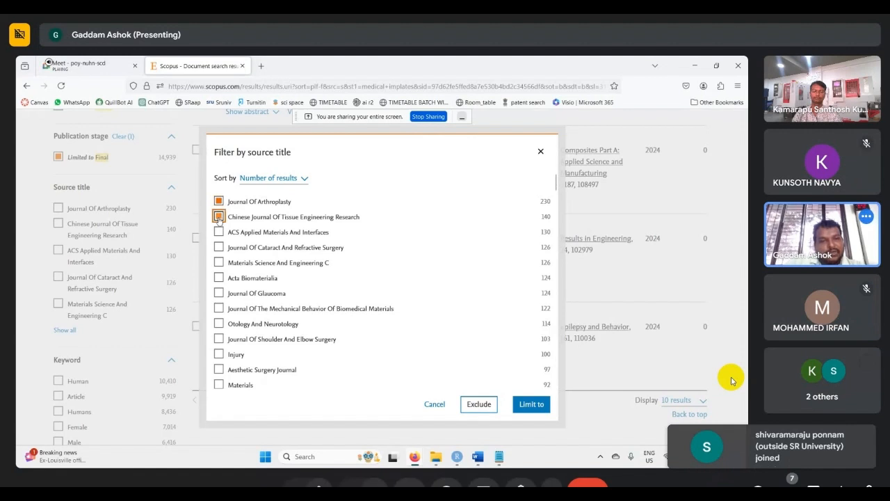
left_click(218, 233)
left_click(219, 247)
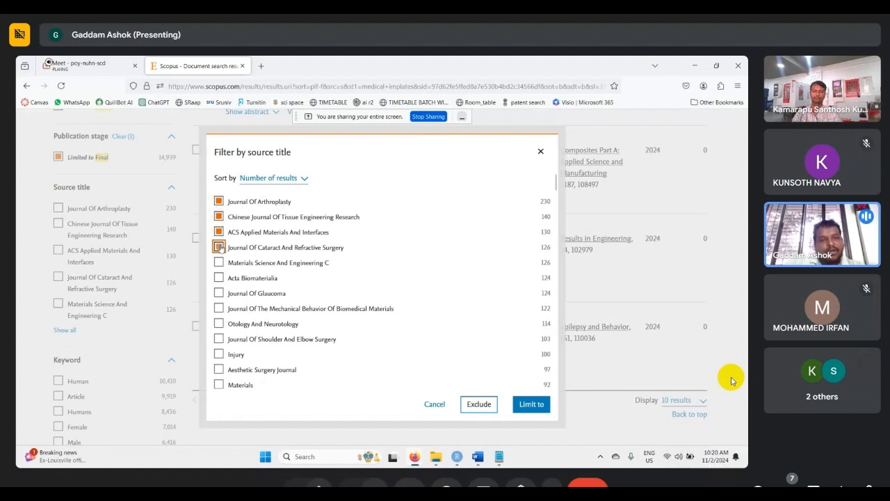
left_click(219, 262)
left_click(219, 278)
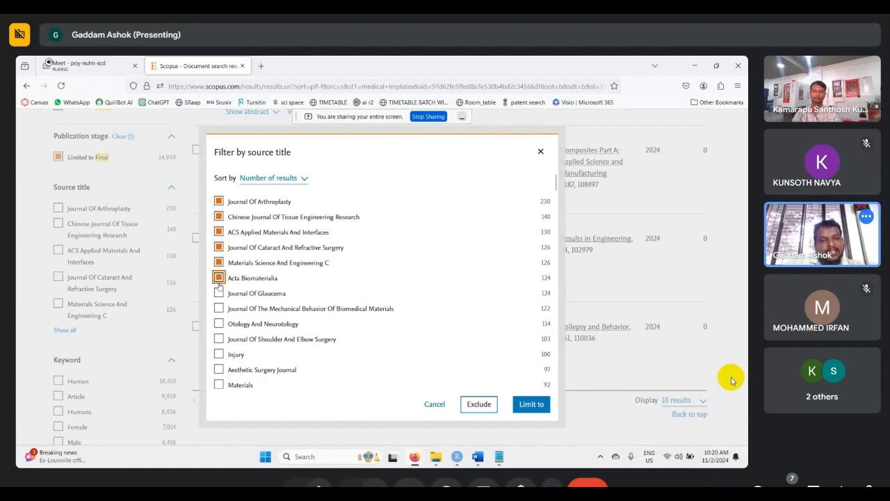
left_click(219, 308)
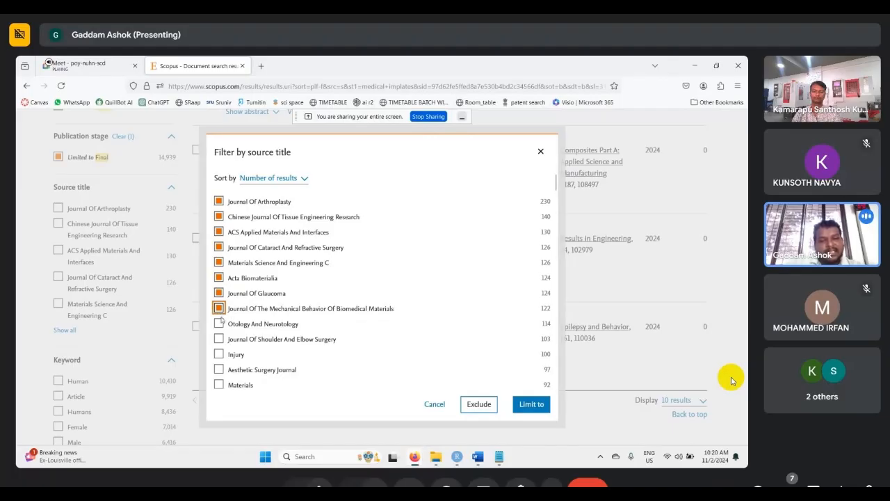
left_click(220, 339)
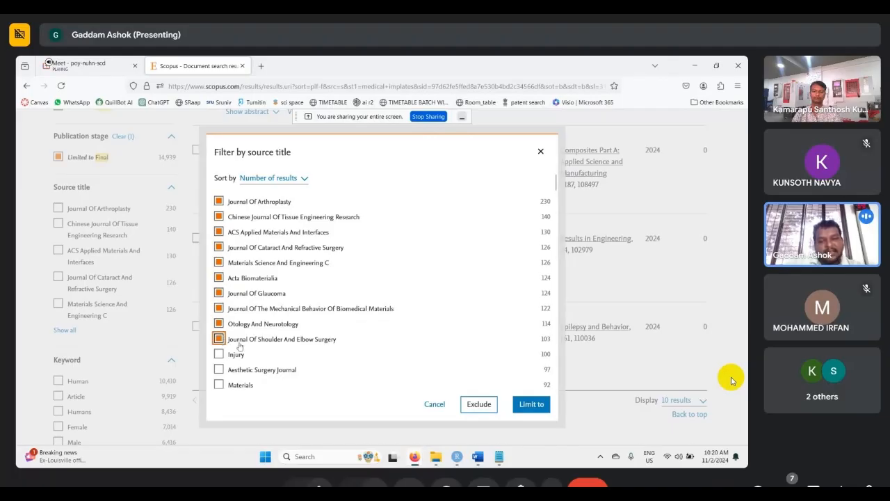
left_click(531, 404)
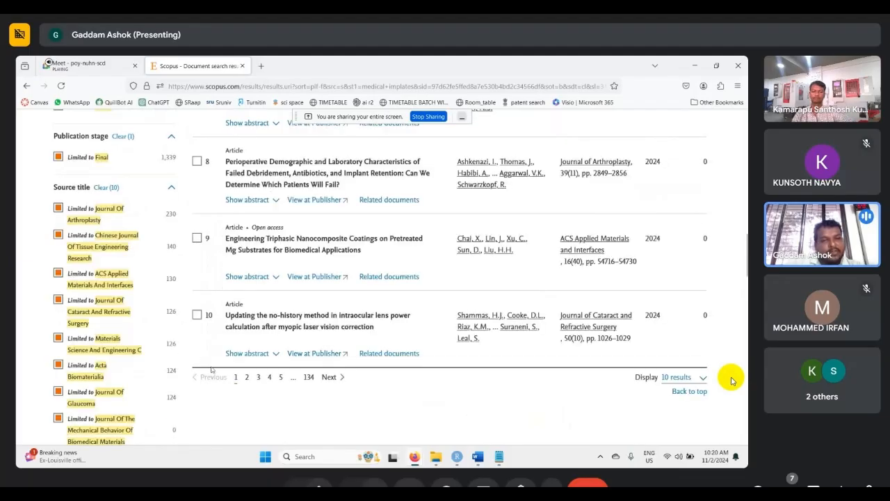
- Highlight the number of documents found for the ten source titles and review the applied year and subject area filters
scroll(214, 362, "up", 5)
scroll(214, 362, "up", 10)
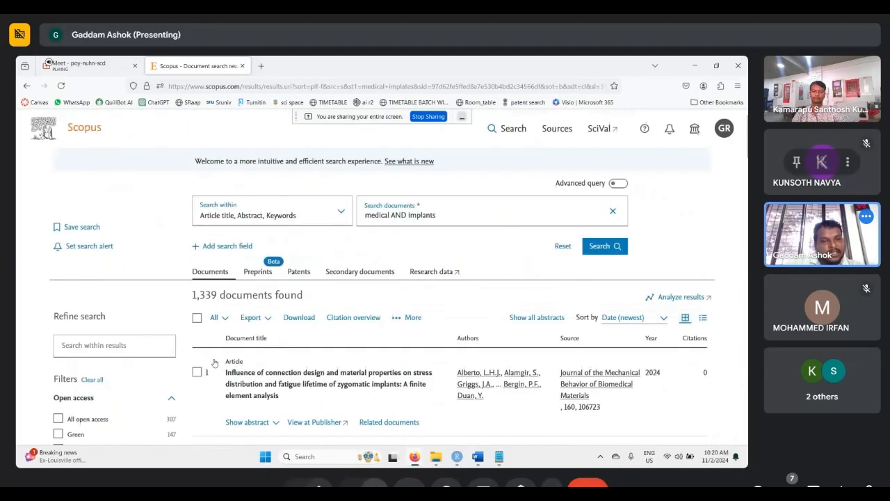
left_click(374, 484)
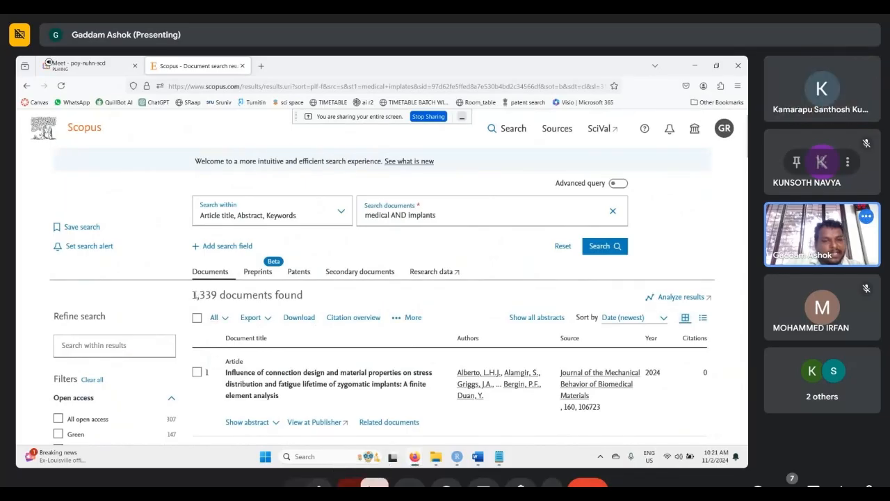
left_click_drag(192, 295, 217, 296)
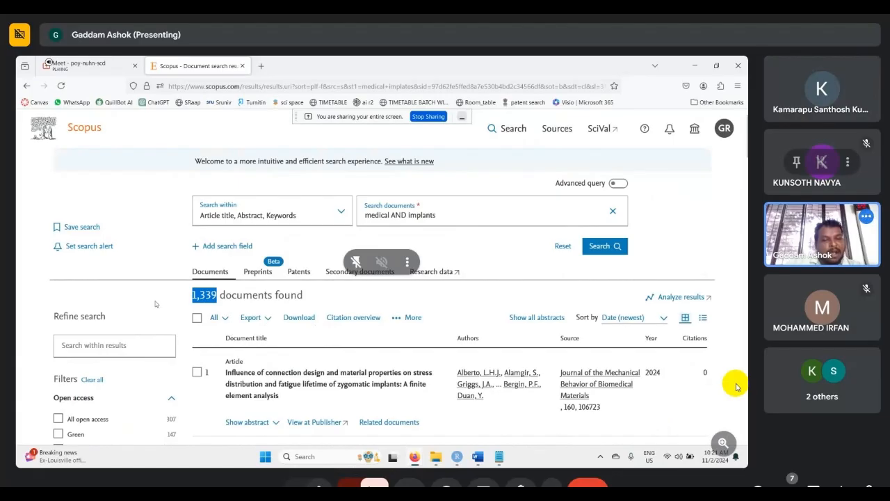
scroll(156, 304, "down", 2)
left_click(176, 201)
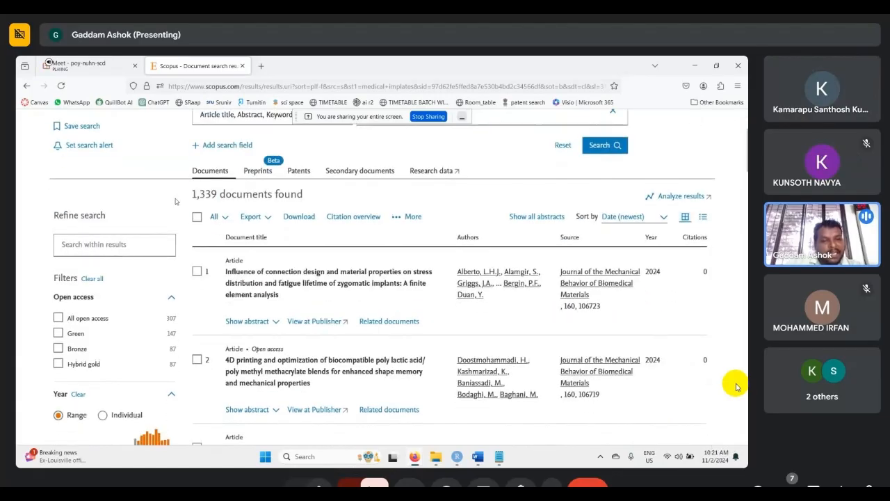
scroll(126, 316, "down", 2)
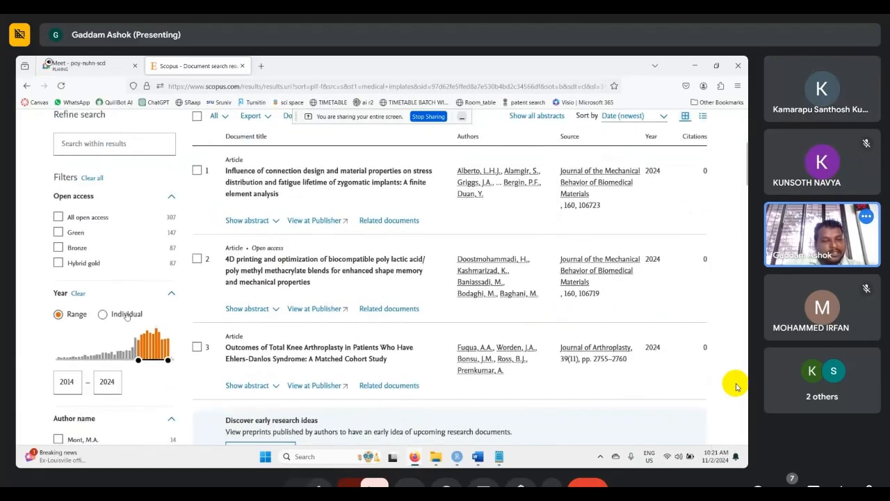
scroll(126, 319, "down", 5)
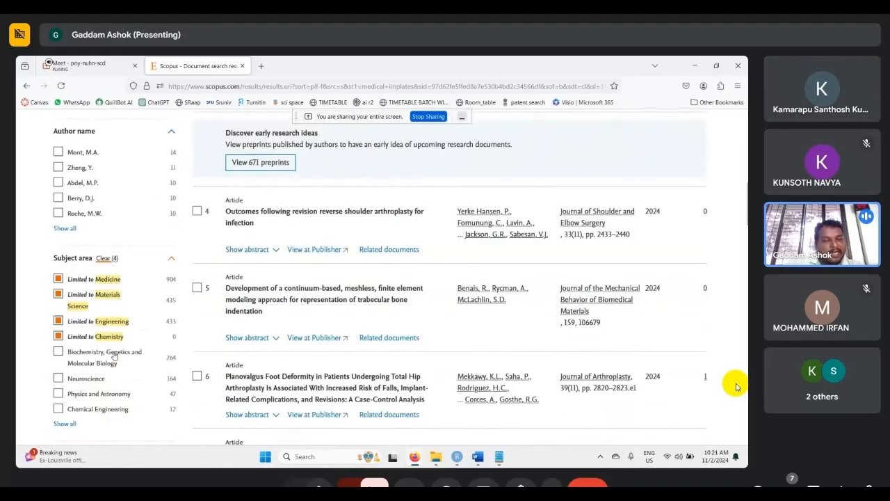
scroll(115, 354, "up", 8)
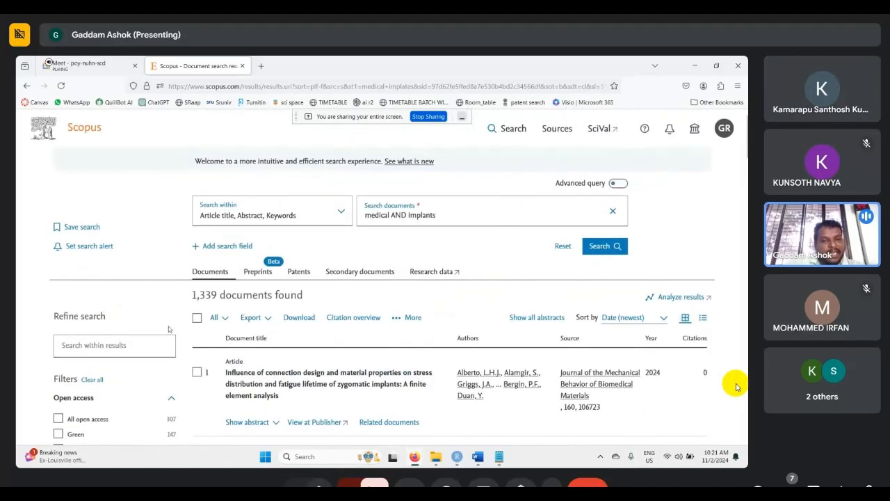
- Export all found documents to CSV with citation, bibliographical, abstract and keyword, funding and other information included
left_click(197, 217)
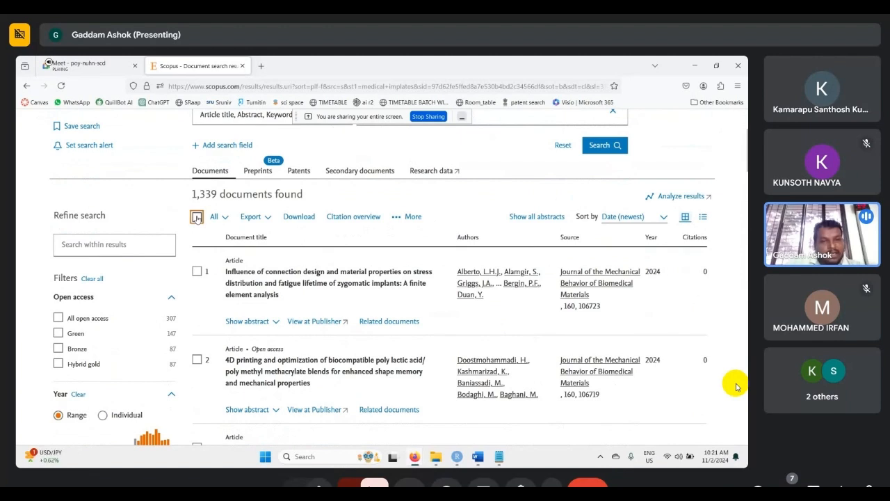
left_click(269, 218)
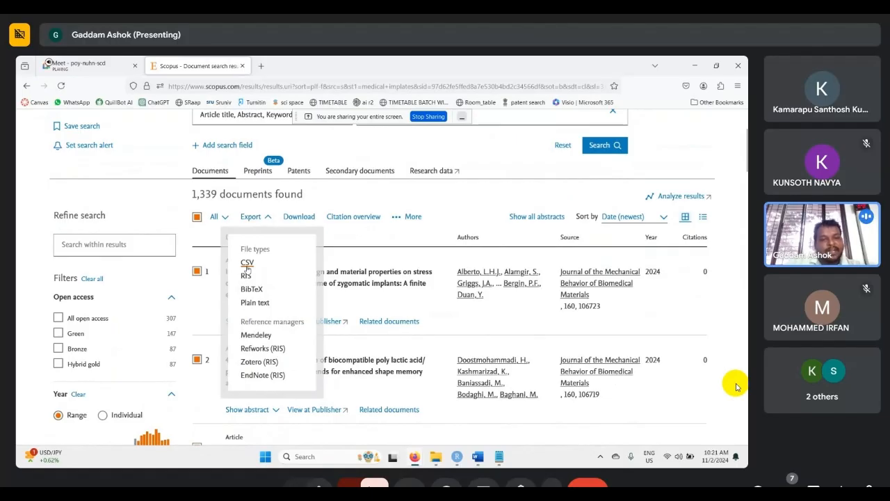
left_click(247, 263)
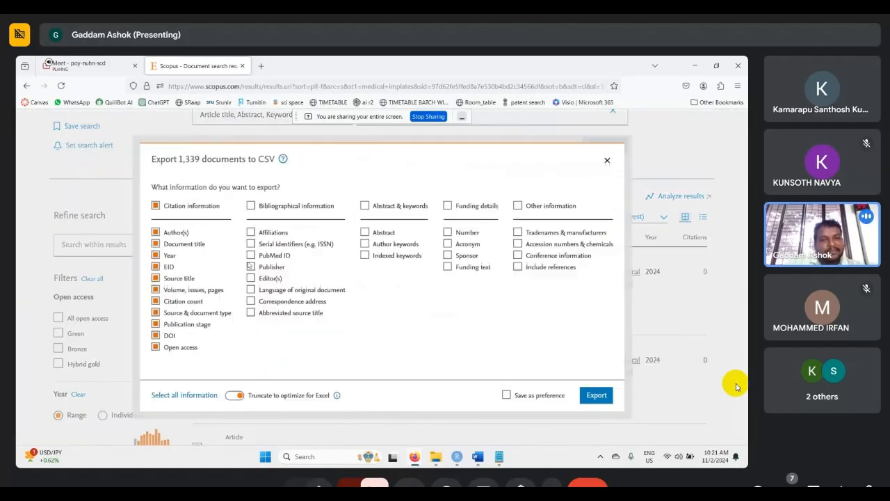
left_click(251, 206)
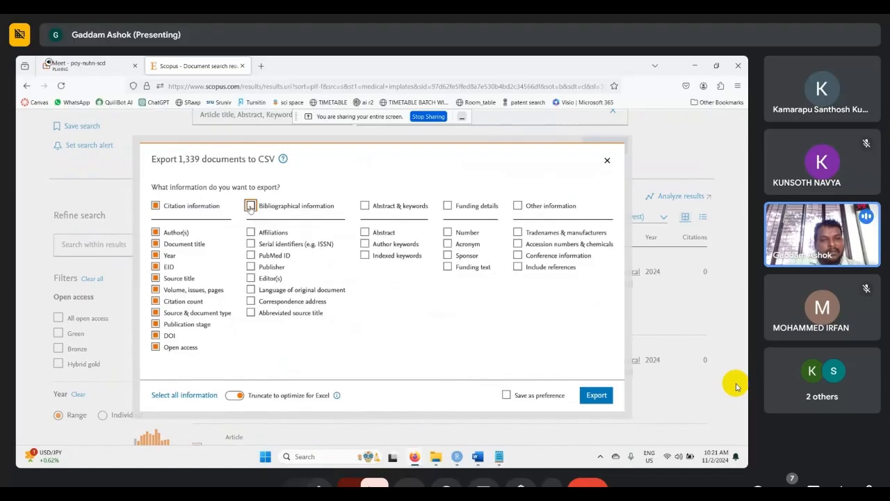
left_click(365, 208)
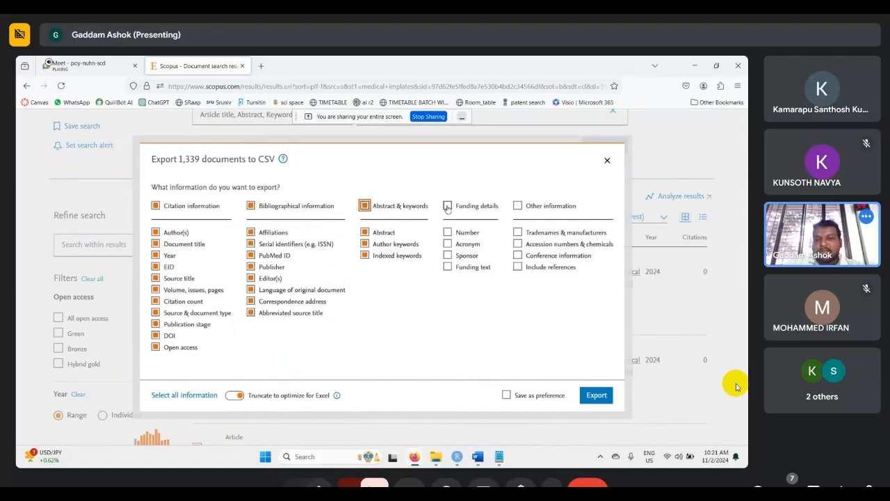
left_click(448, 206)
left_click(518, 206)
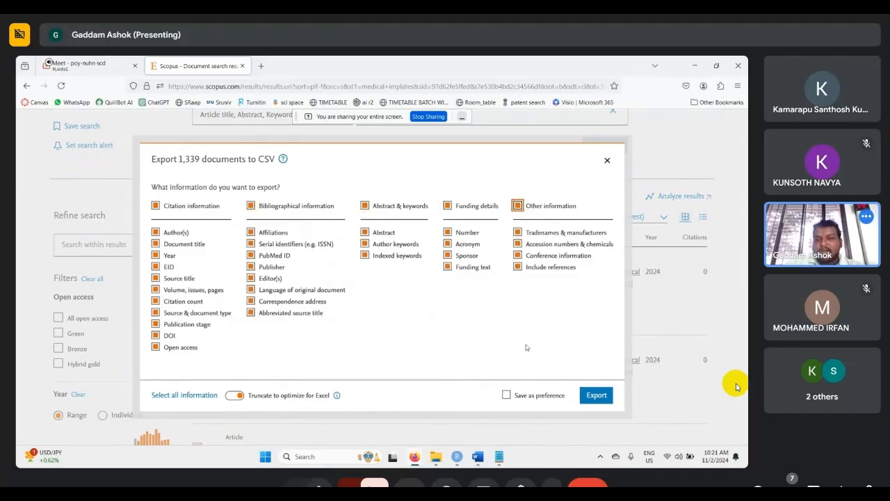
left_click(595, 396)
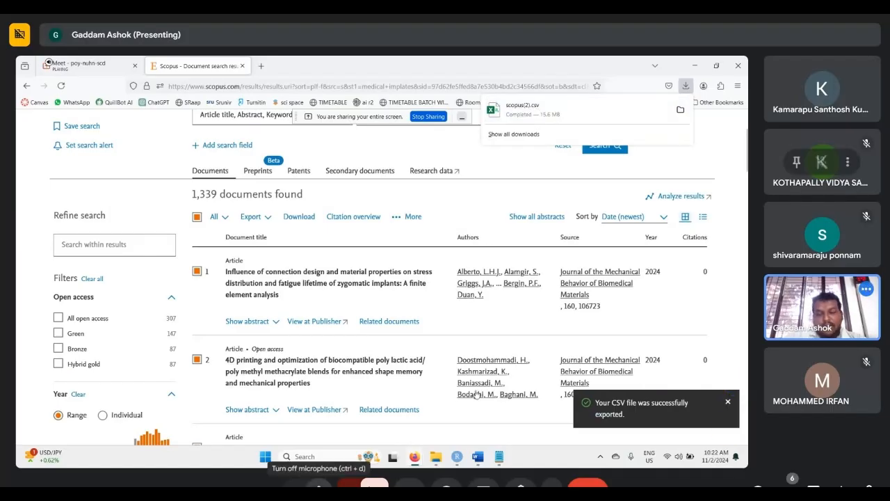
left_click(319, 485)
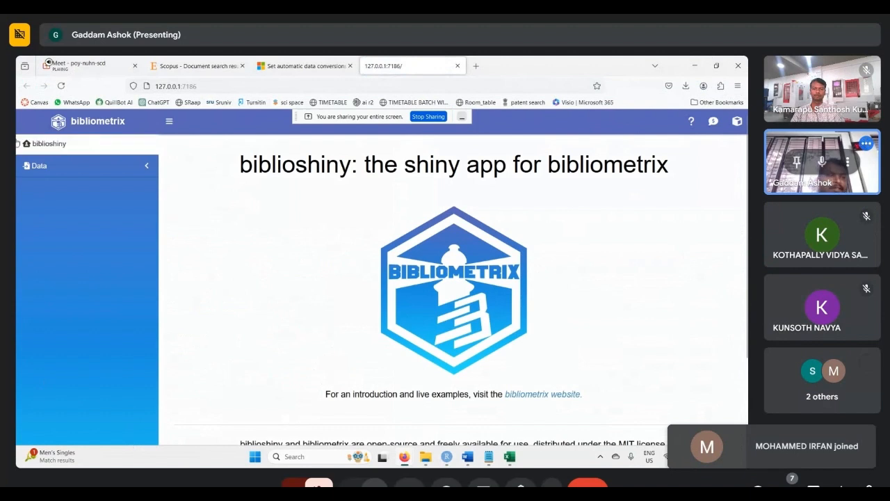
- In biblioshiny, set up a data import of raw files with Scopus as the database
left_click(141, 170)
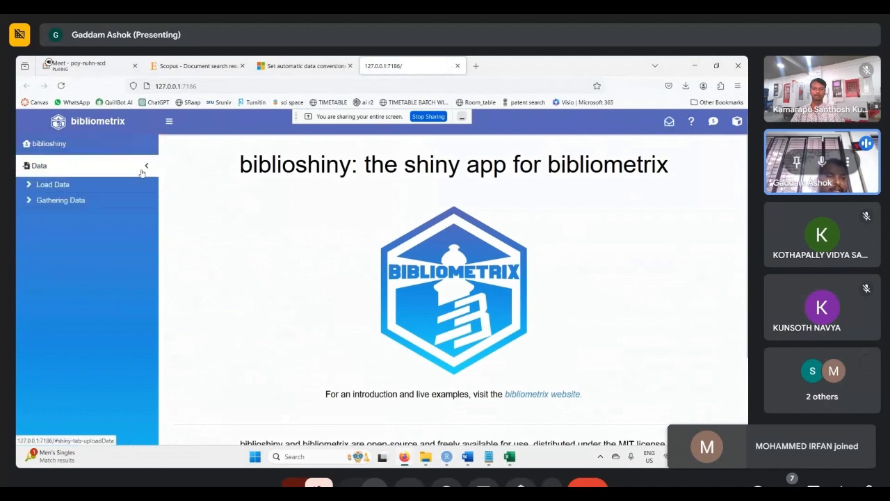
left_click(43, 185)
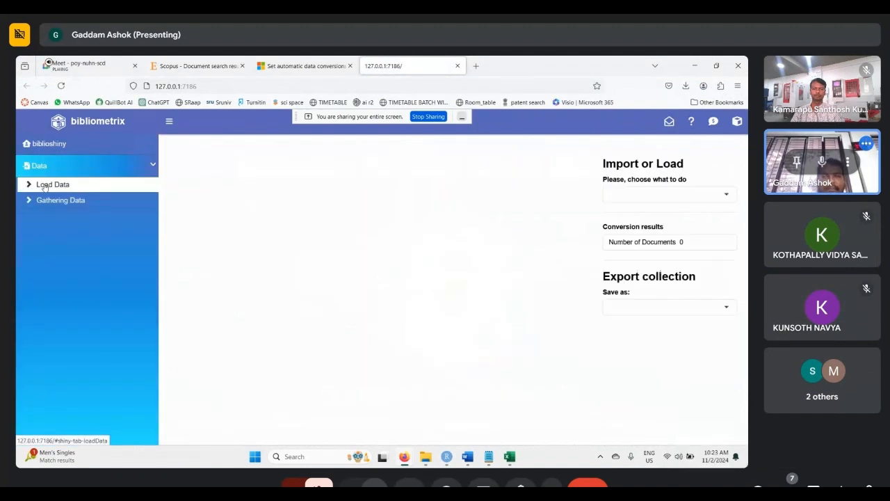
left_click(663, 196)
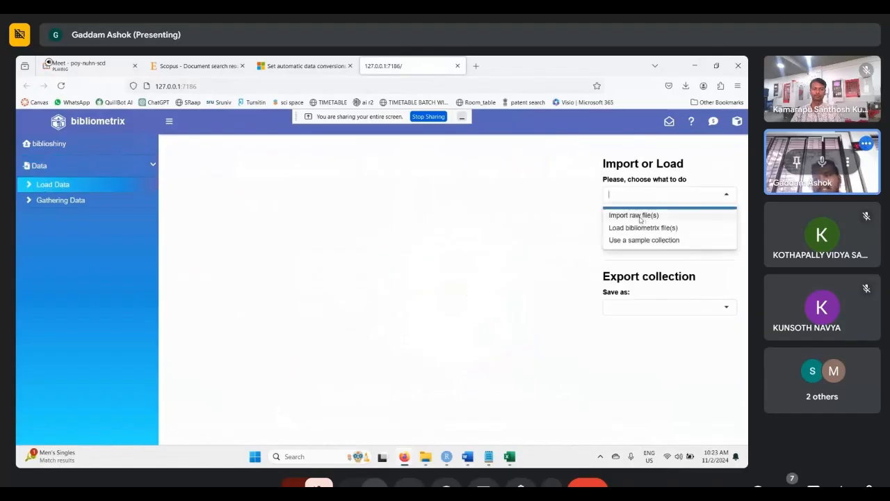
left_click(640, 218)
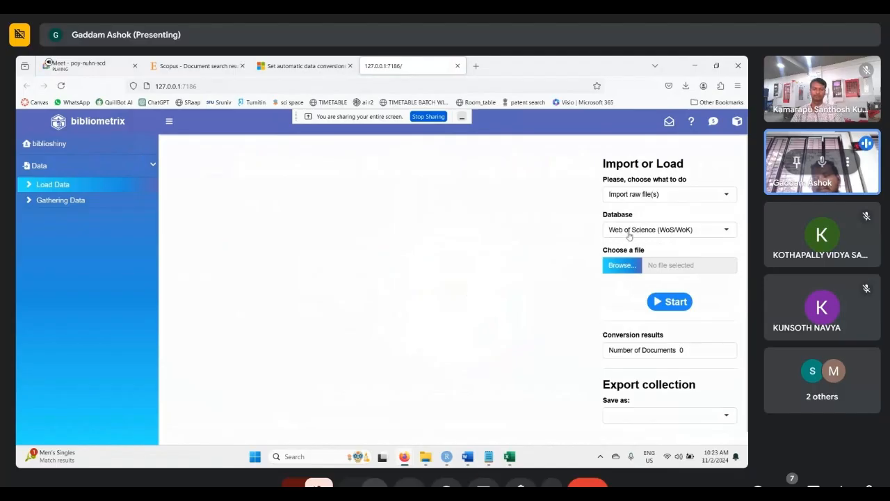
left_click(628, 233)
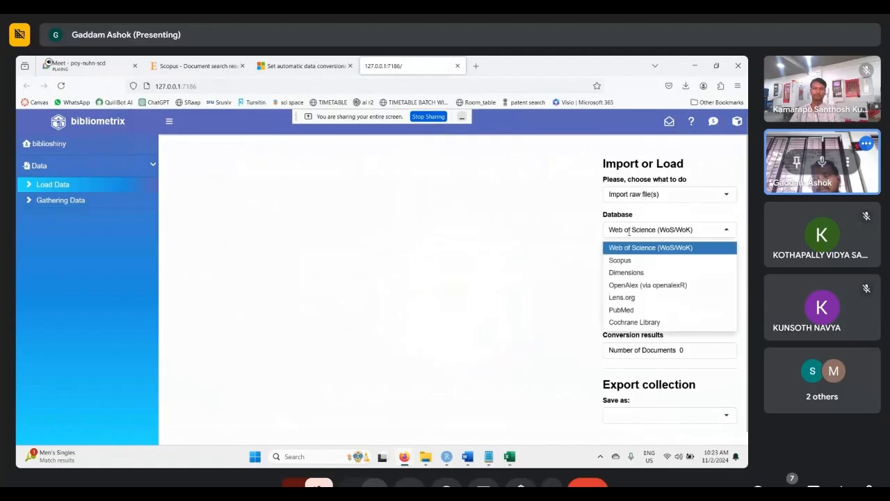
left_click(620, 260)
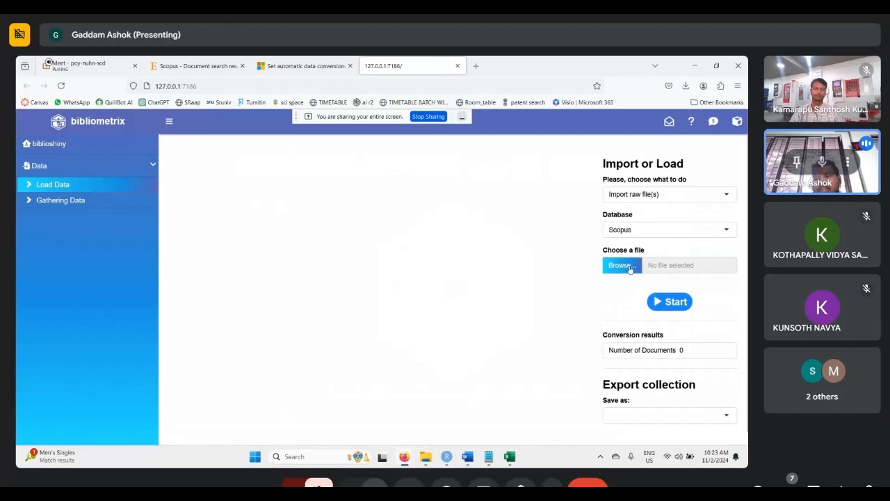
- Upload scopus(2).csv from Downloads, start its conversion, and look through and dismiss the metadata completeness table
left_click(630, 269)
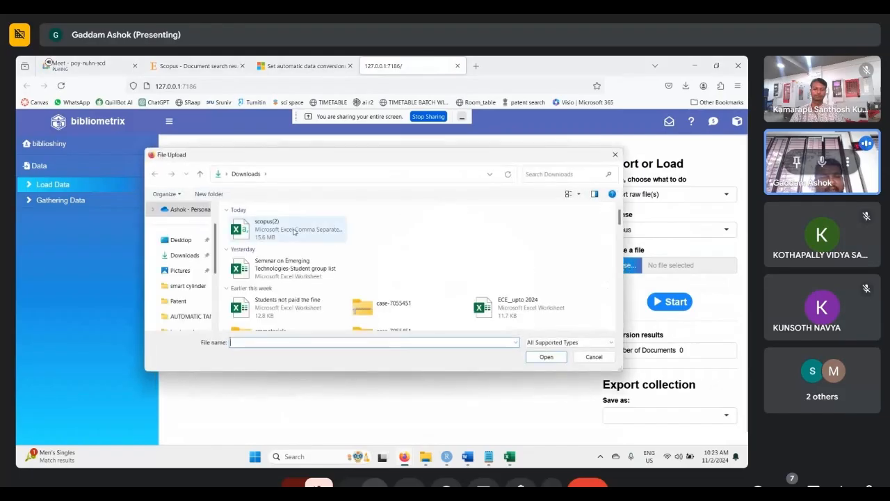
left_click(293, 232)
left_click(546, 358)
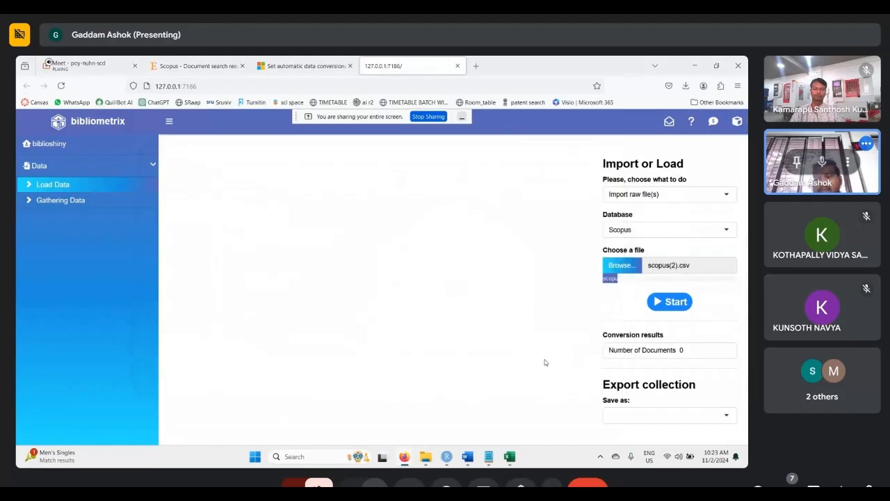
left_click(671, 304)
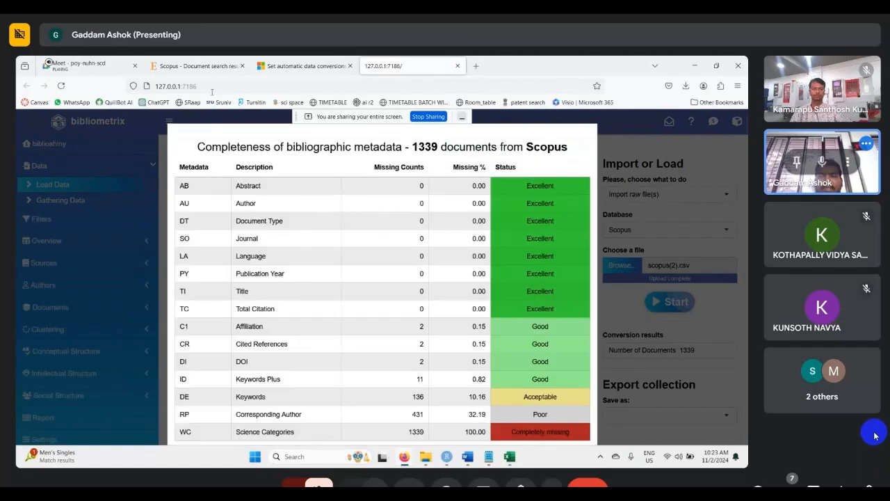
scroll(399, 344, "down", 1)
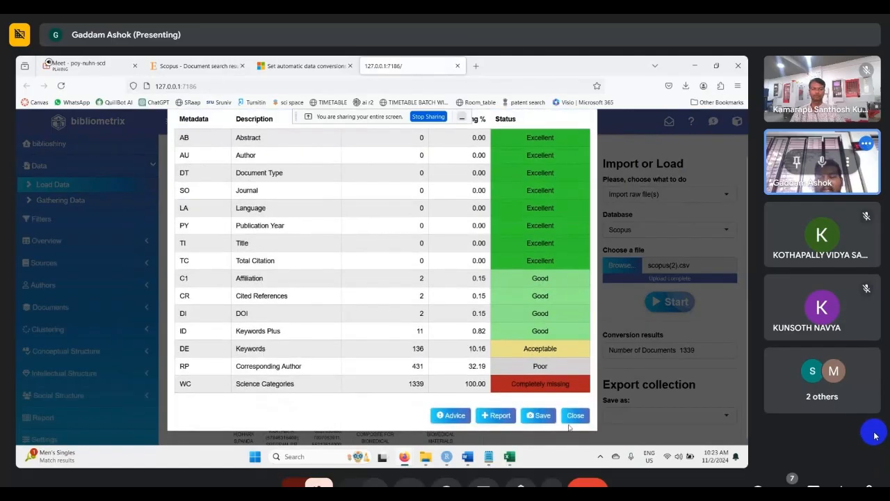
left_click(575, 416)
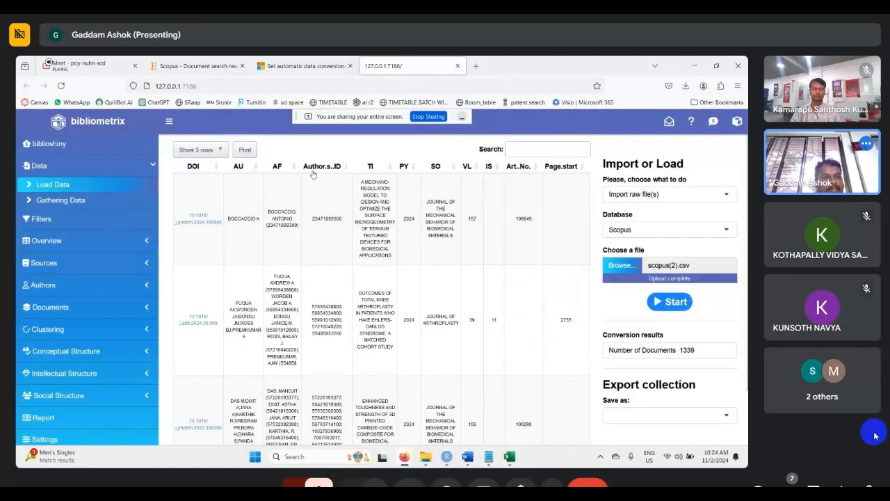
- Open the Main Information overview, check its table and plot views, and add the results to the report
left_click(144, 243)
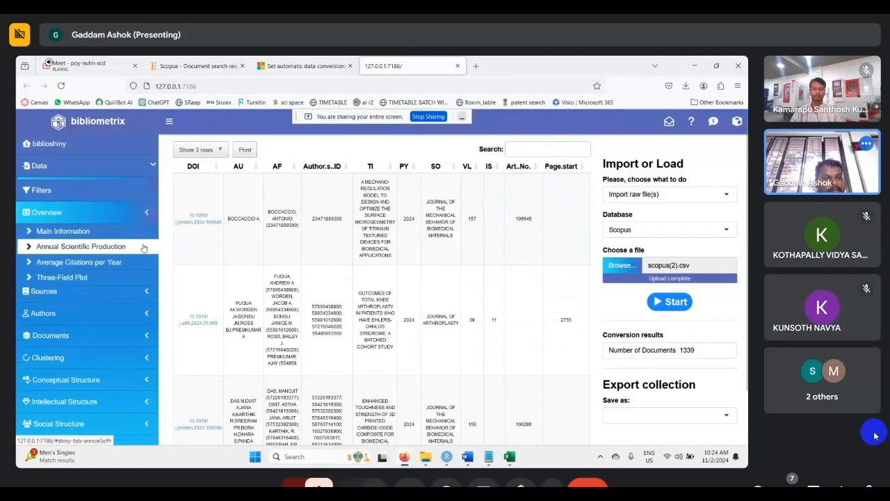
left_click(54, 232)
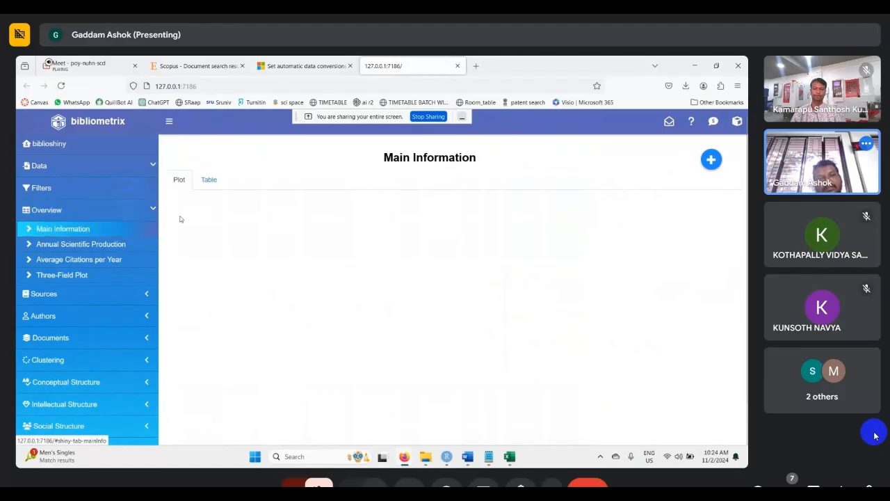
left_click(208, 180)
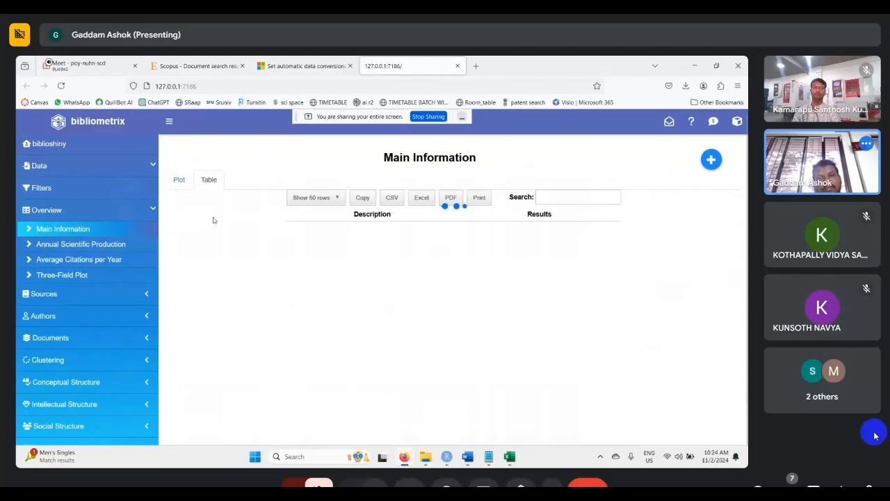
left_click(179, 179)
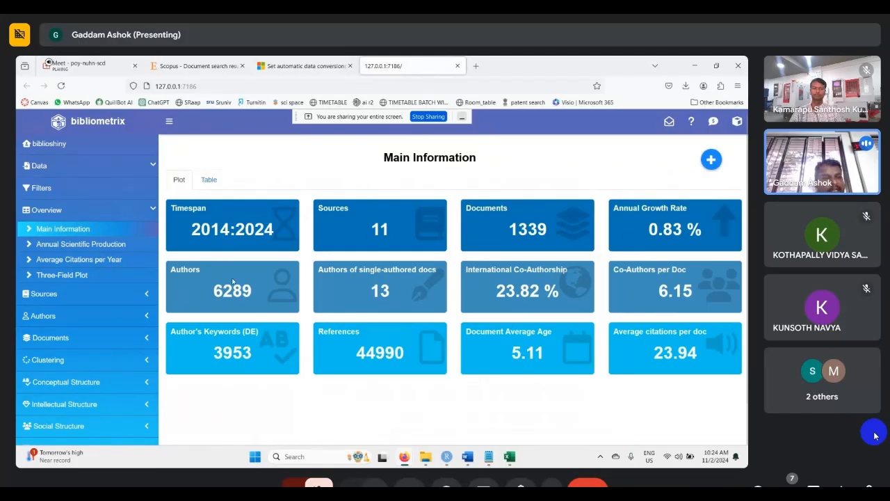
left_click(713, 161)
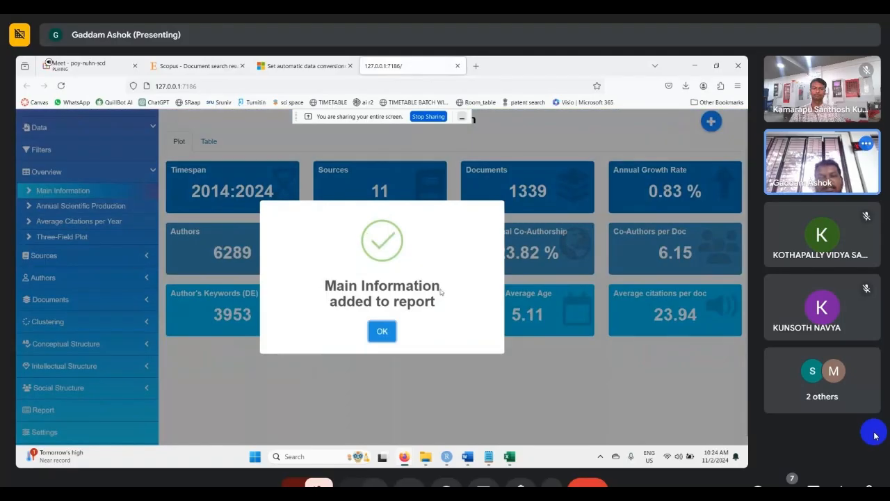
left_click(375, 329)
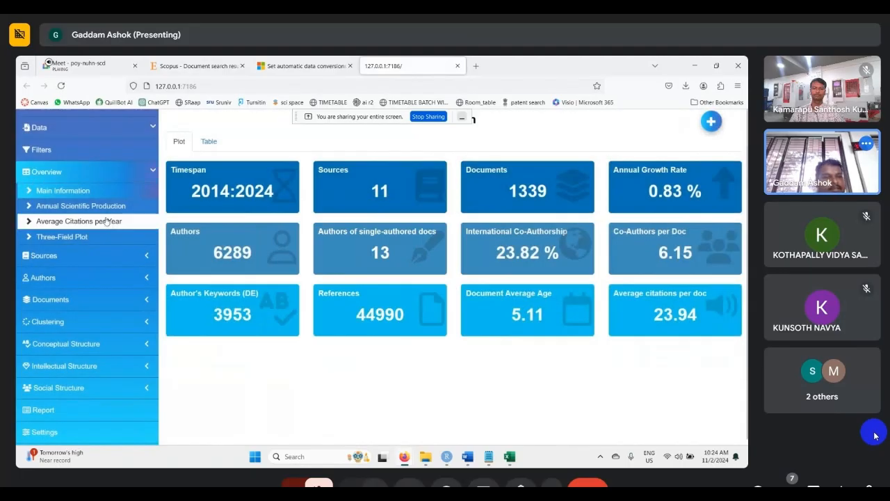
- Display the Annual Scientific Production plot from the overview analyses and add it to the report
left_click(98, 210)
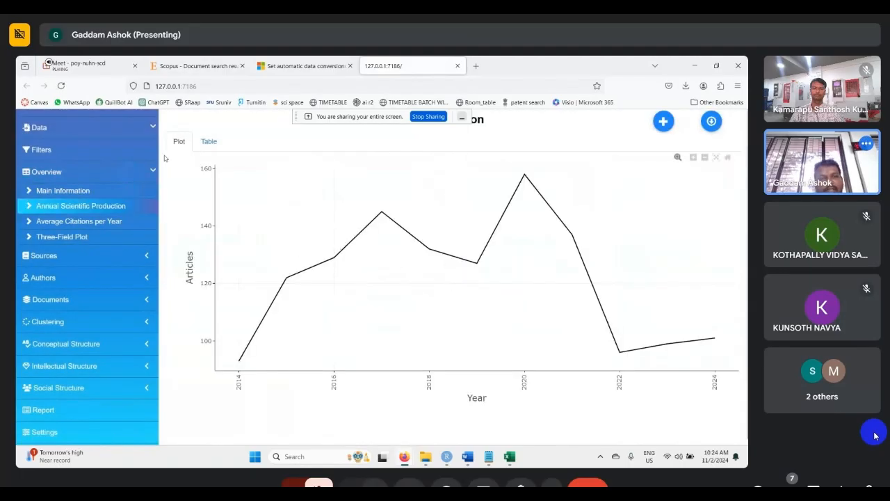
left_click(663, 122)
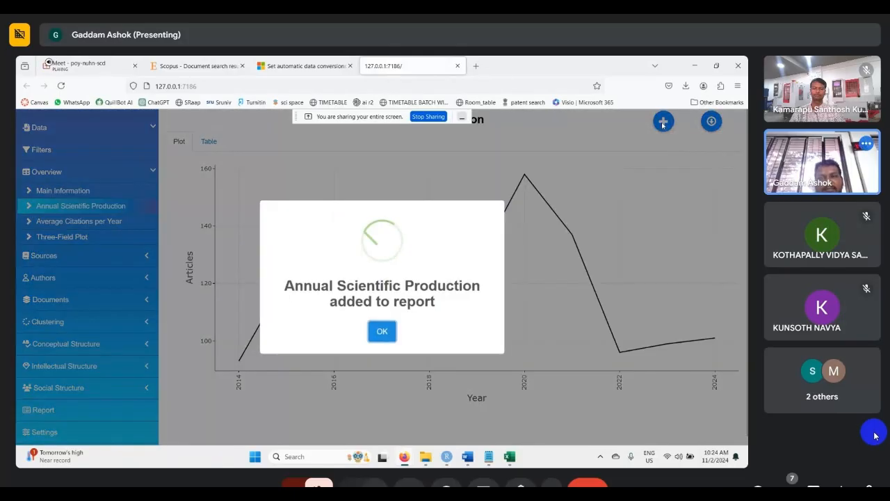
left_click(387, 333)
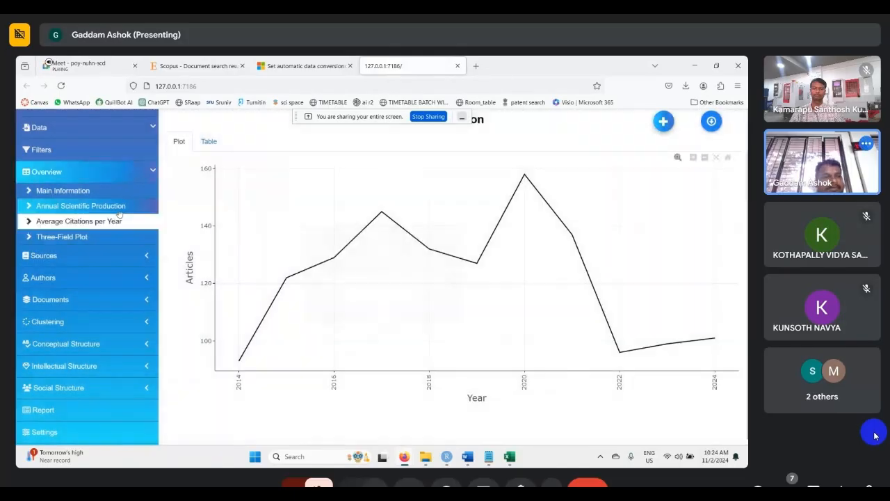
- Show Average Citations per Year as a plot and as a table, and add the analysis to the report
left_click(70, 223)
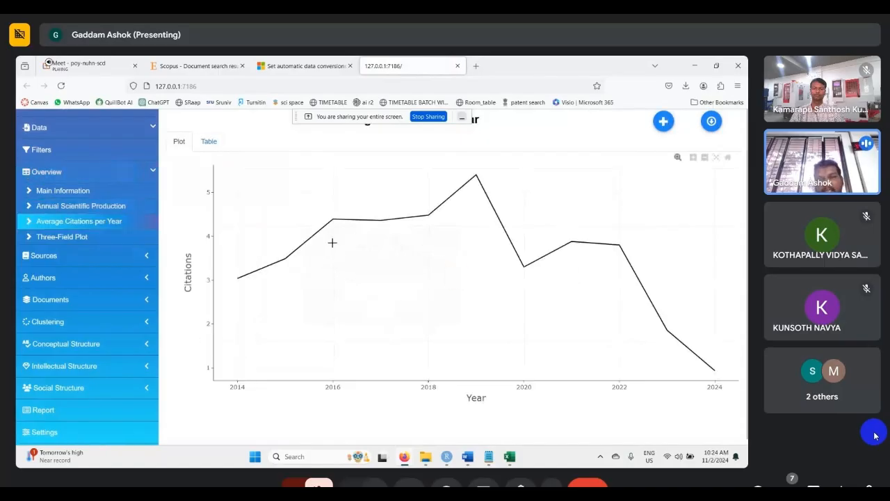
left_click(210, 142)
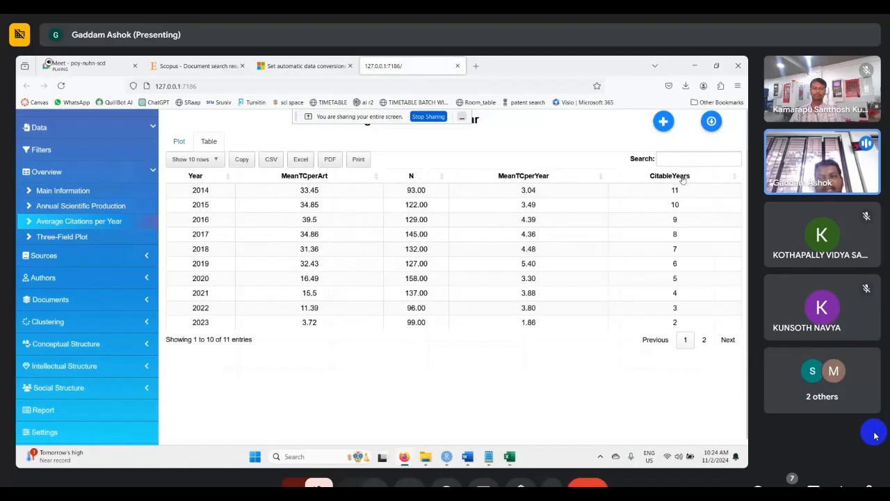
scroll(415, 261, "up", 1)
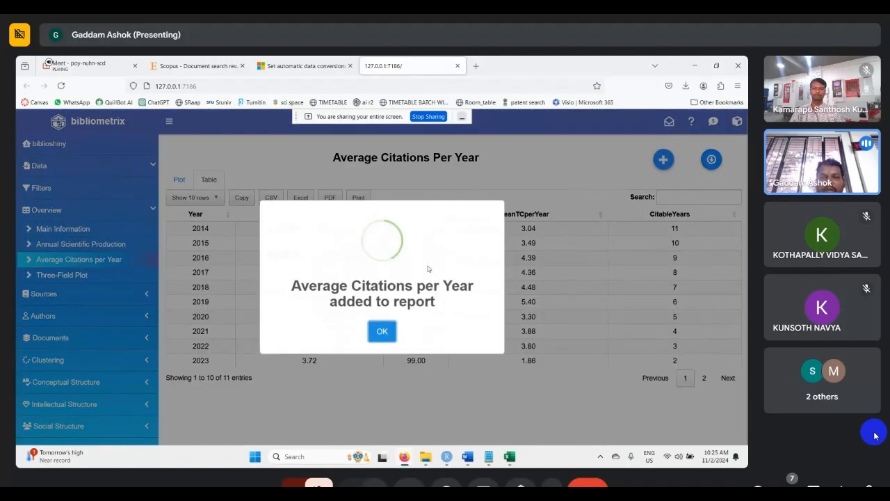
left_click(379, 331)
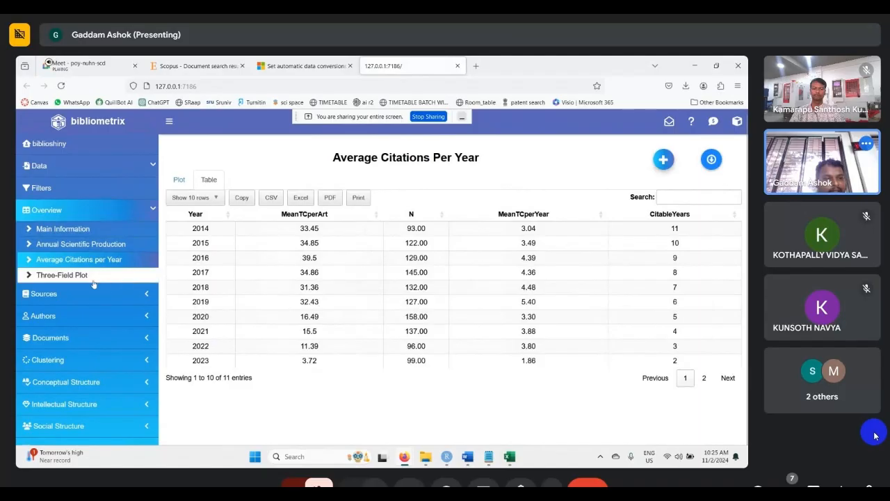
- Generate the Three-Field Plot with its default settings and add it to the report
left_click(69, 275)
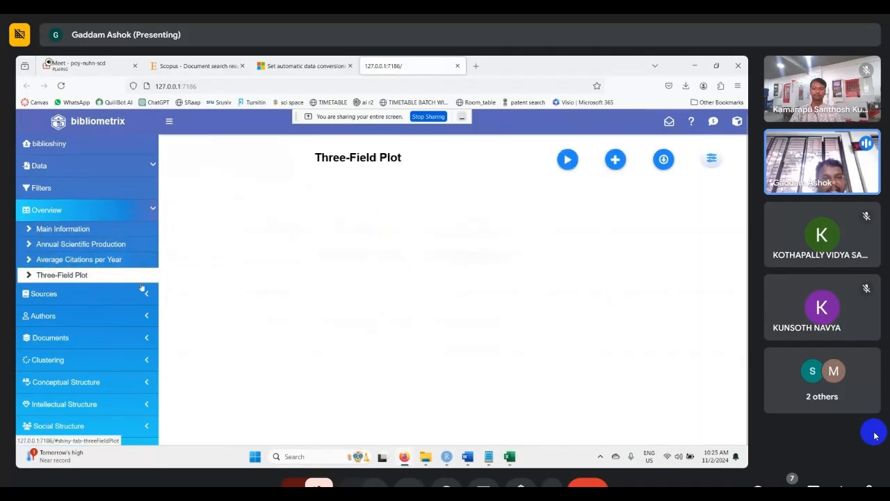
left_click(567, 161)
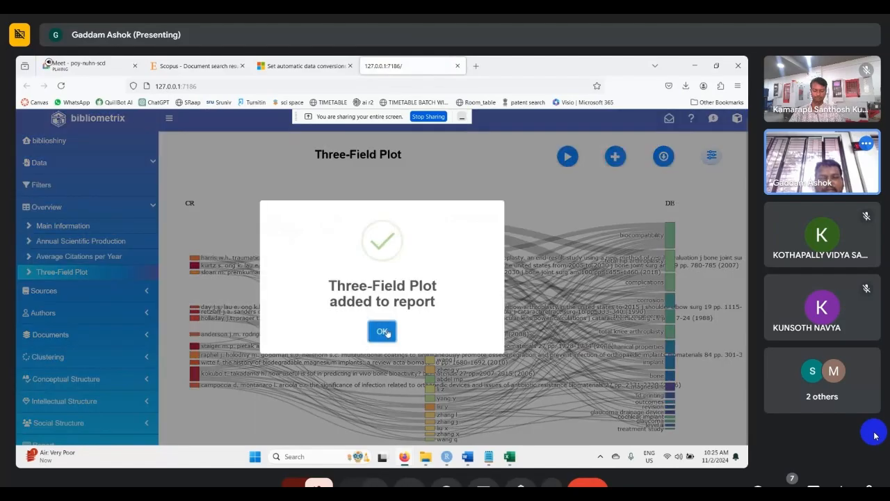
left_click(383, 332)
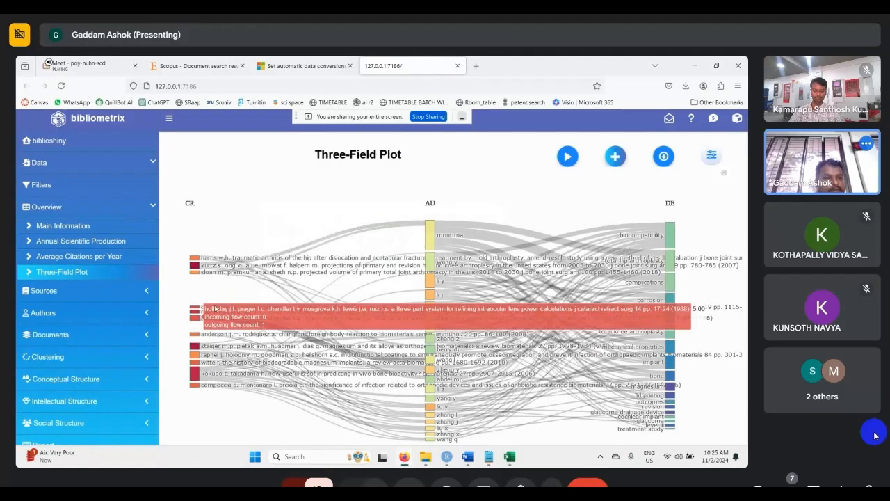
- Run the Most Relevant Sources analysis and add its plot to the report
left_click(154, 209)
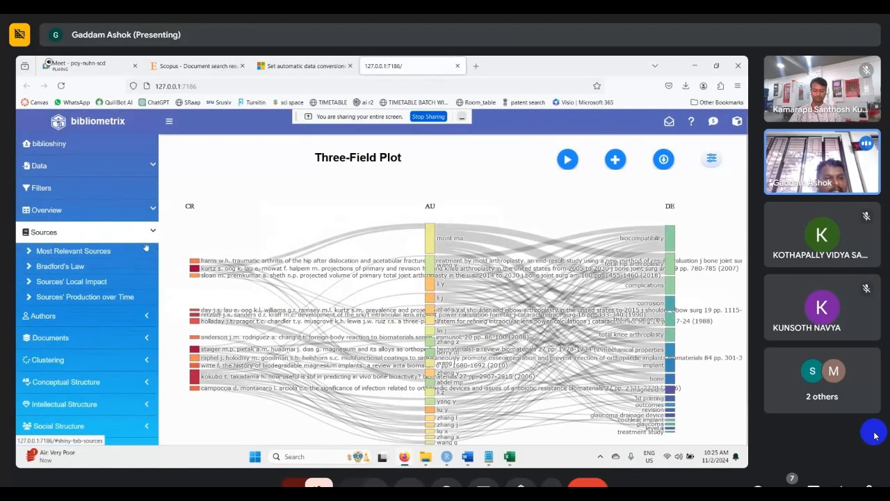
left_click(61, 255)
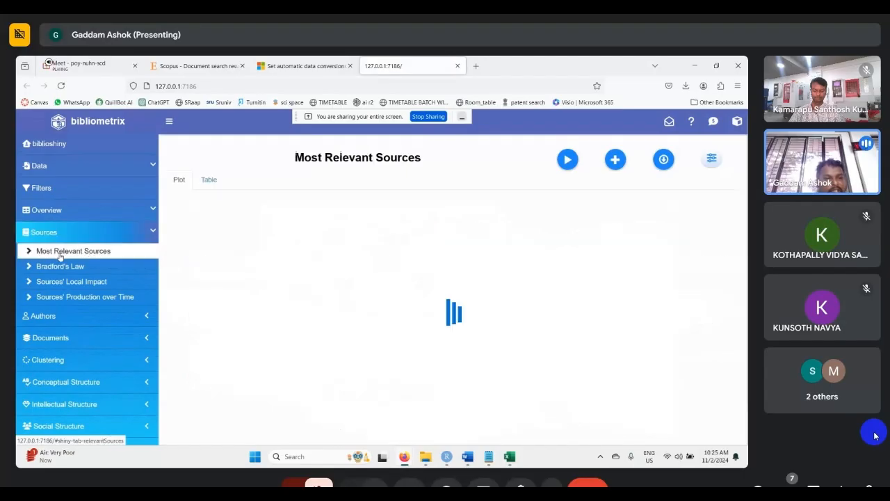
left_click(565, 161)
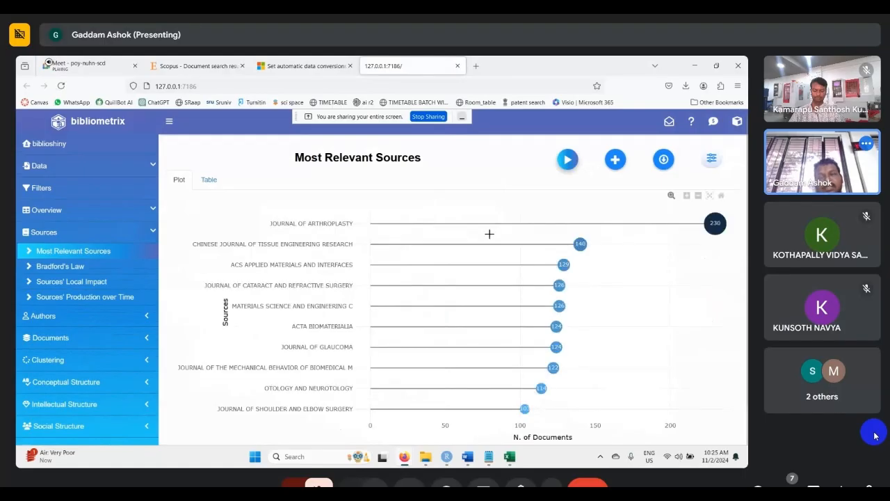
left_click(606, 164)
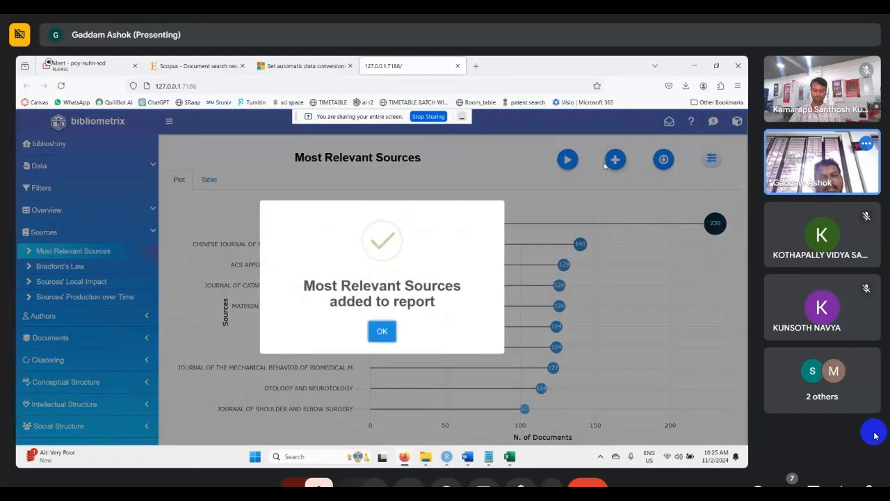
left_click(382, 331)
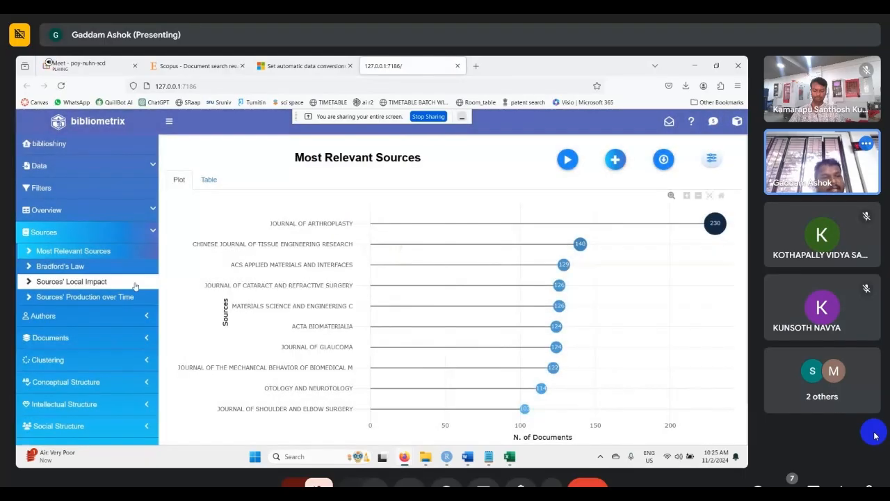
- Display the core sources by Bradford's Law and add the result to the report
left_click(69, 267)
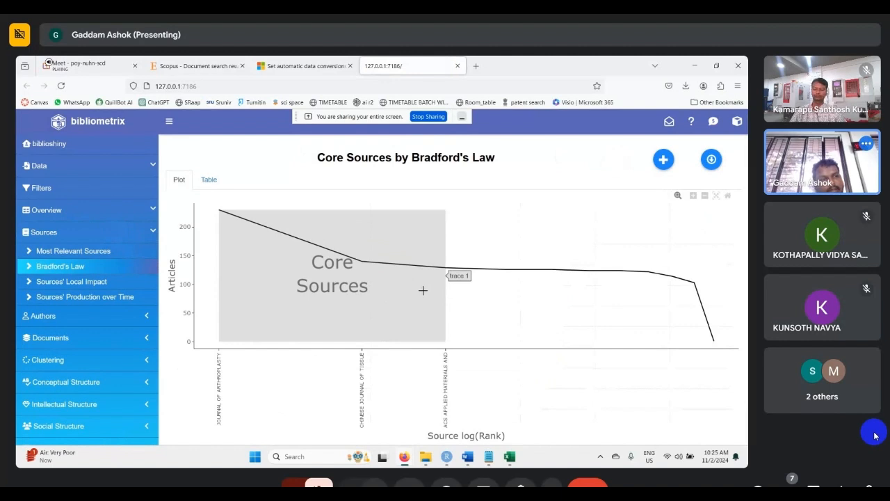
left_click(665, 166)
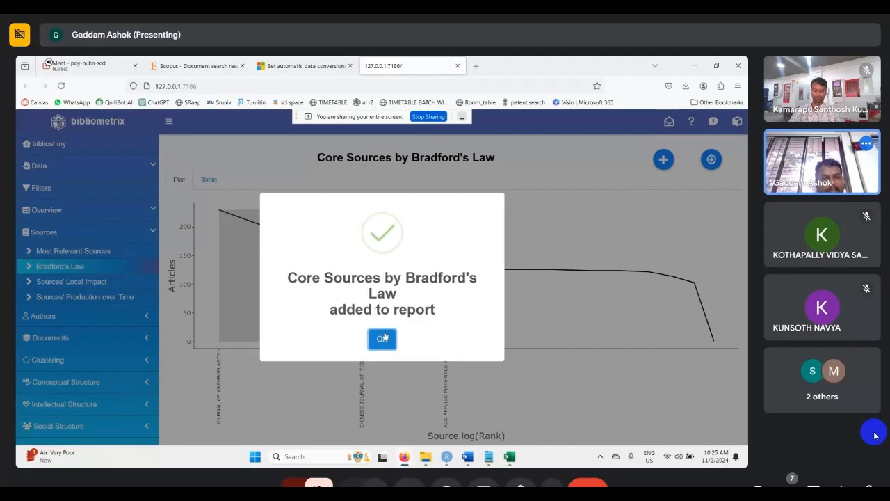
left_click(384, 339)
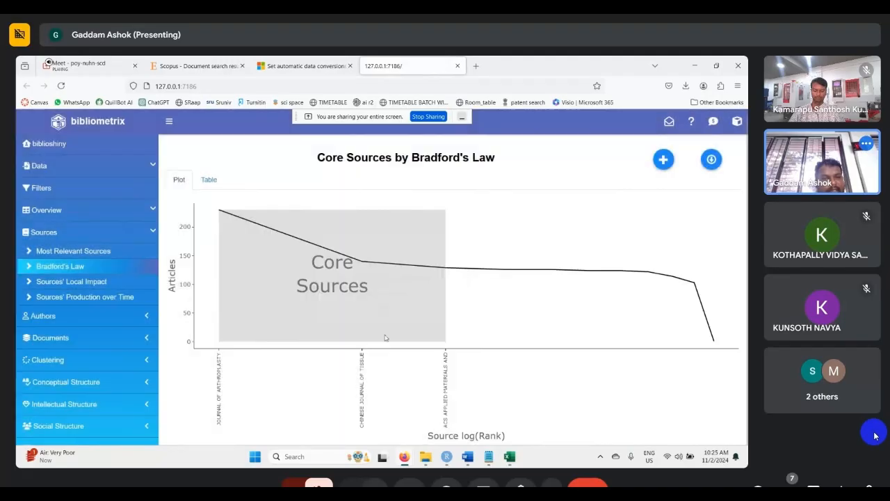
- Run the Sources' Local Impact analysis with the H impact measure and add it to the report
left_click(97, 286)
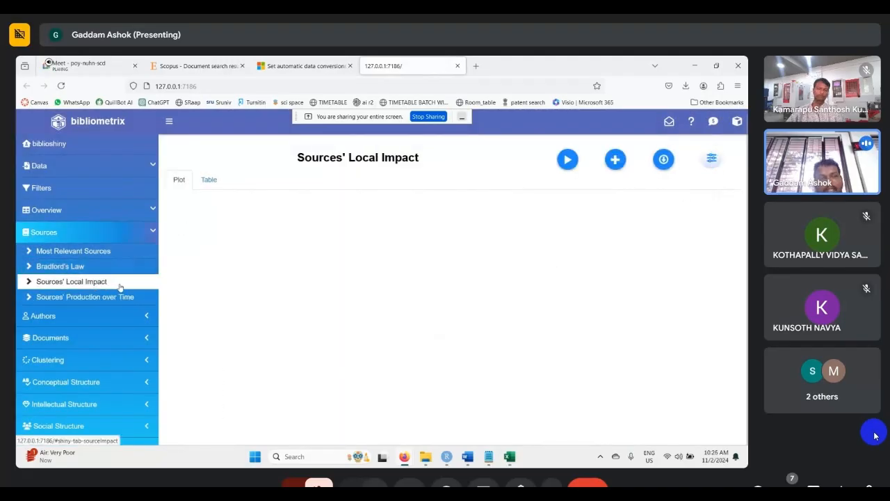
left_click(568, 160)
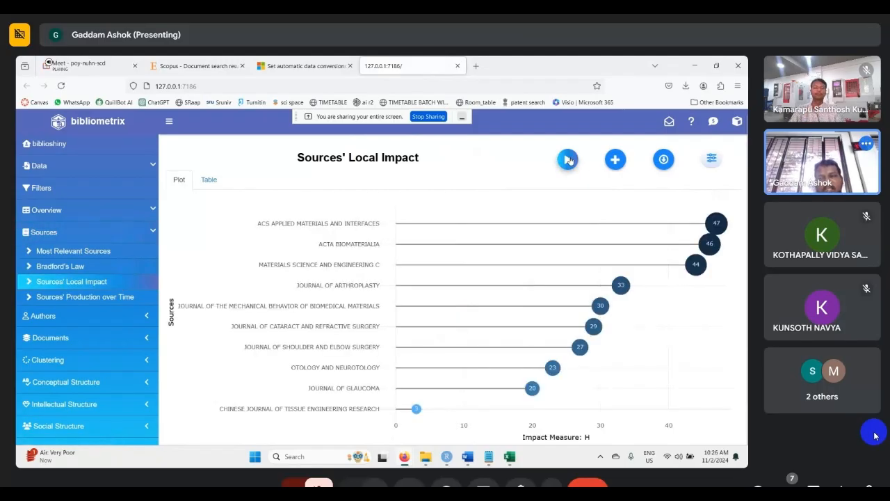
left_click(615, 161)
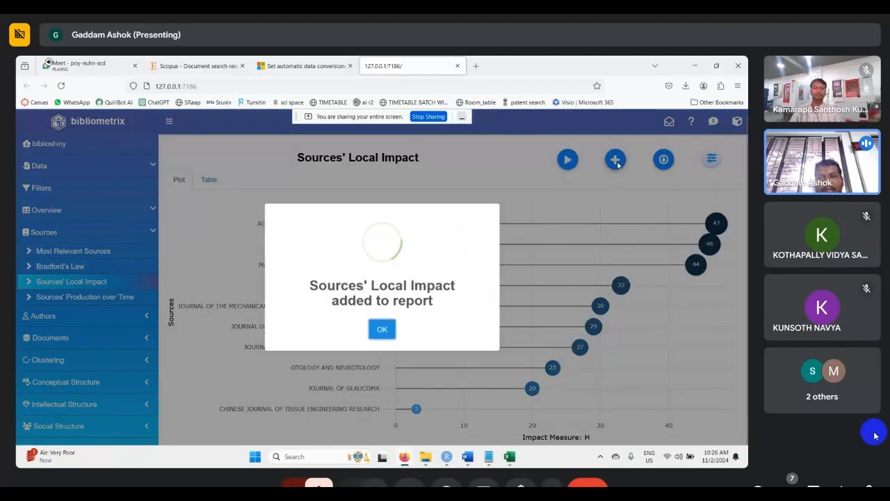
left_click(381, 332)
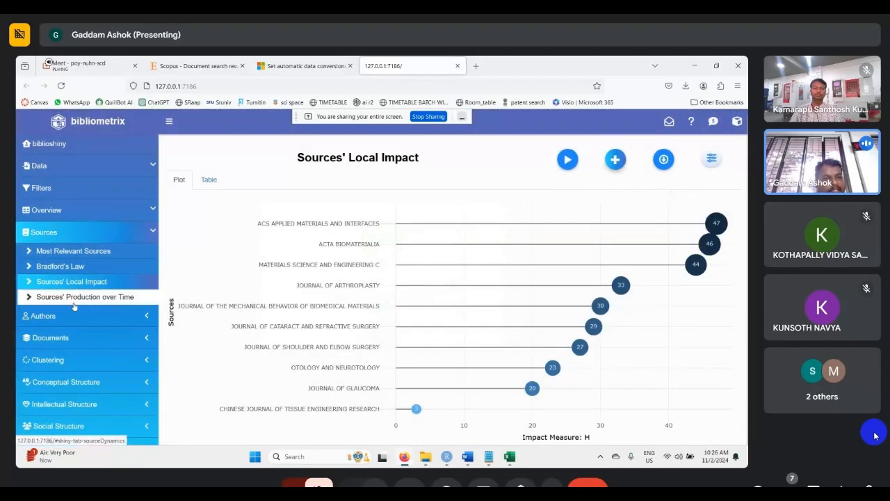
- Run the Sources' Production over Time analysis and add its plot to the report
left_click(66, 297)
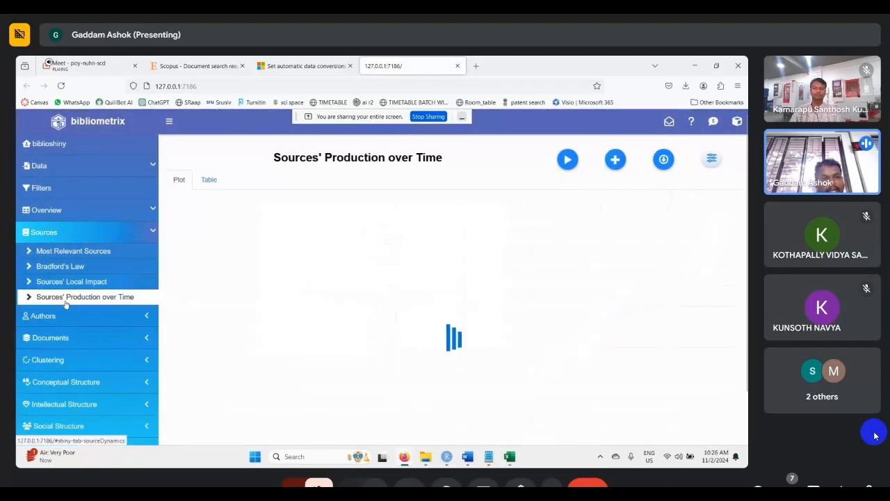
left_click(568, 161)
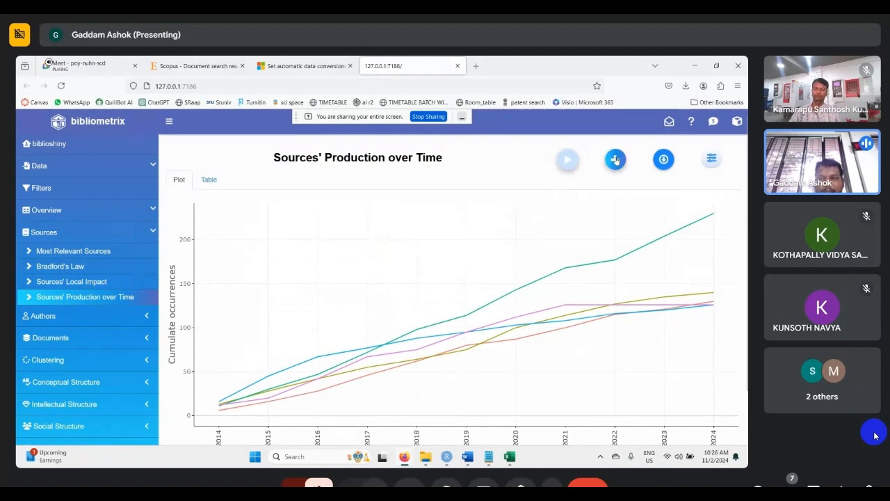
left_click(615, 160)
left_click(382, 329)
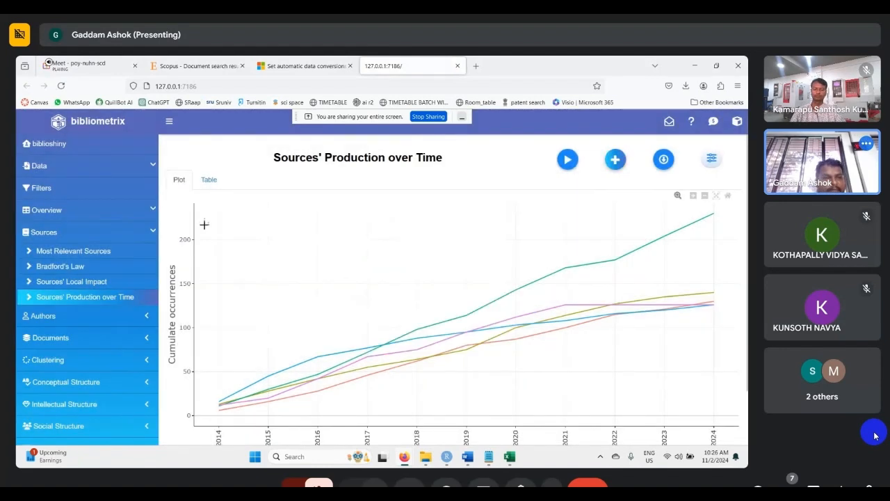
- Run the Most Relevant Authors analysis and add its plot to the report
left_click(142, 236)
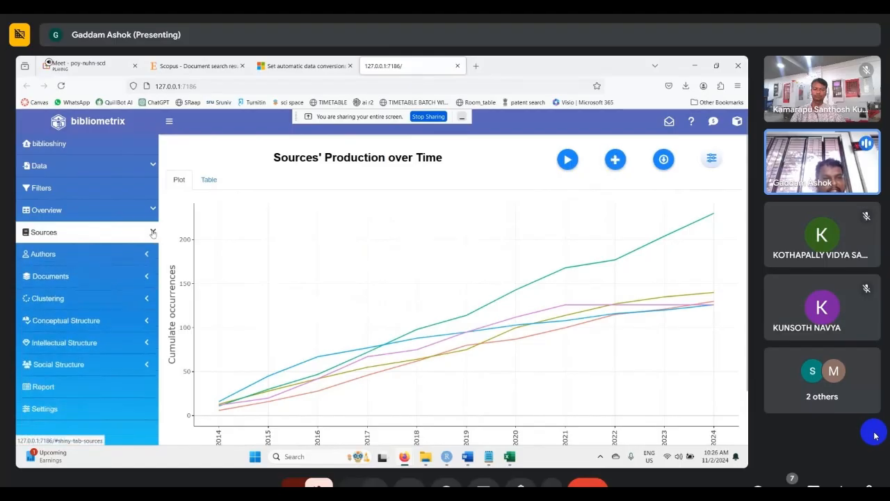
left_click(149, 251)
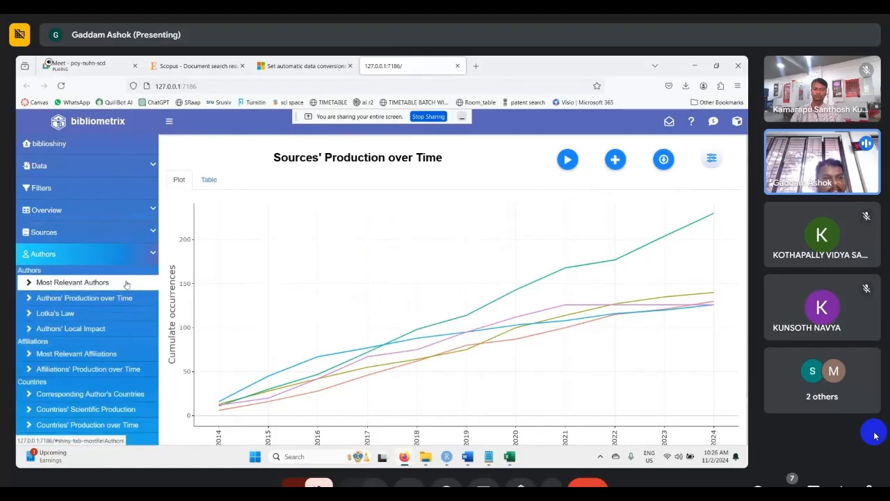
left_click(78, 280)
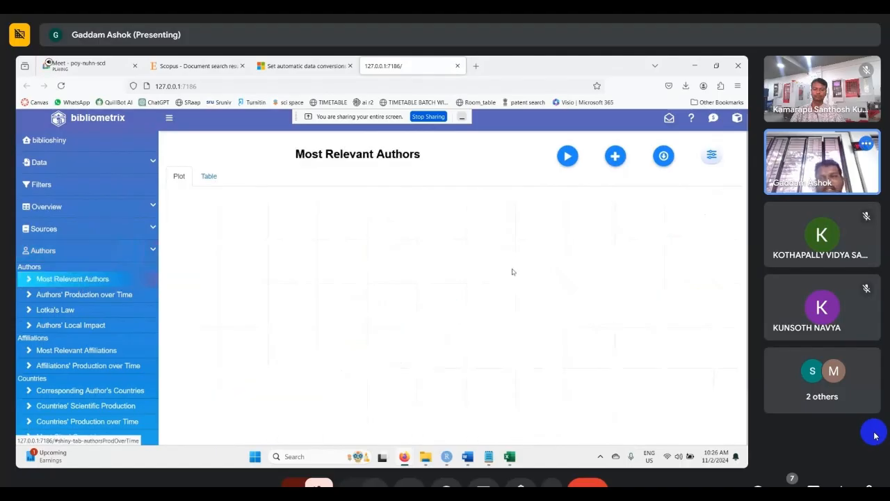
left_click(565, 164)
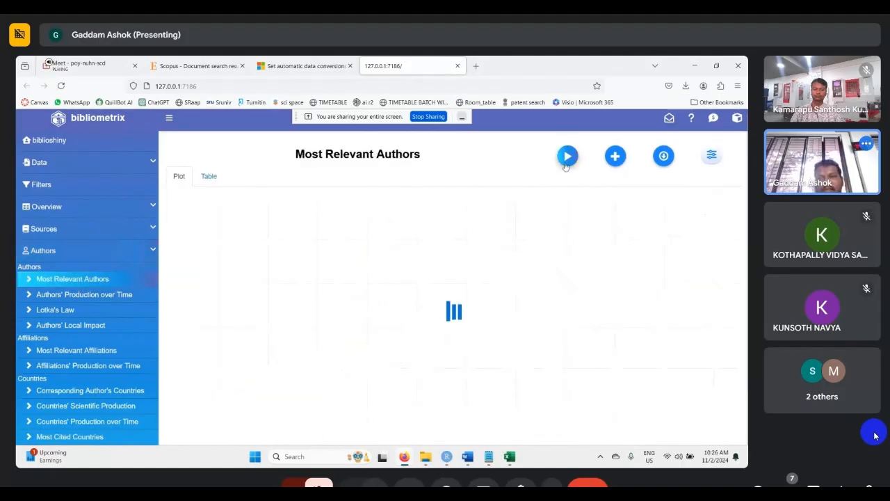
left_click(616, 158)
left_click(382, 330)
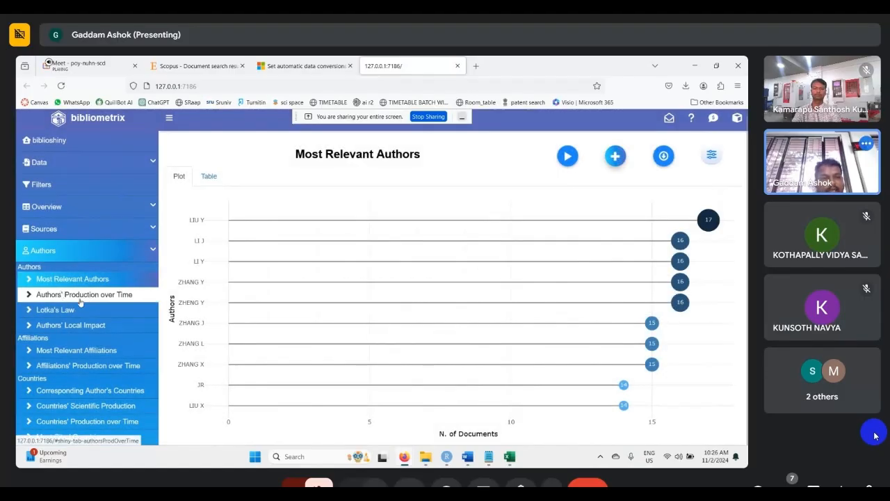
- Run the Authors' Production over Time analysis and add its plot to the report
left_click(78, 300)
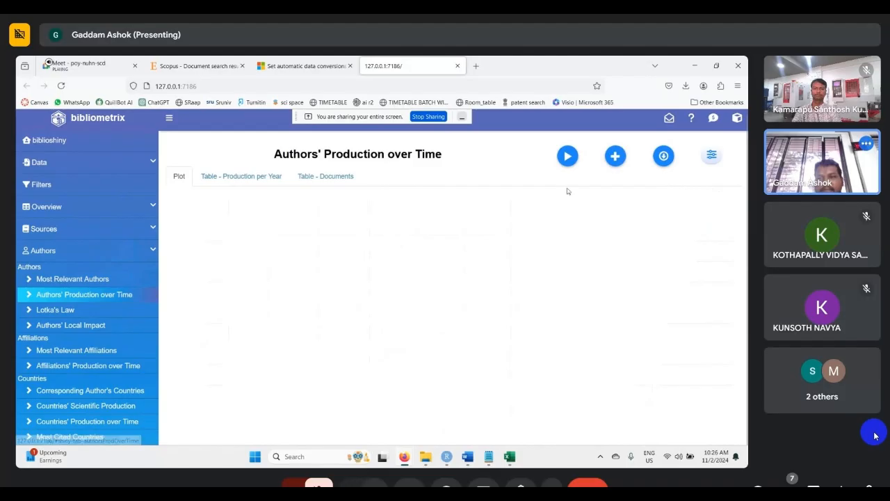
left_click(568, 156)
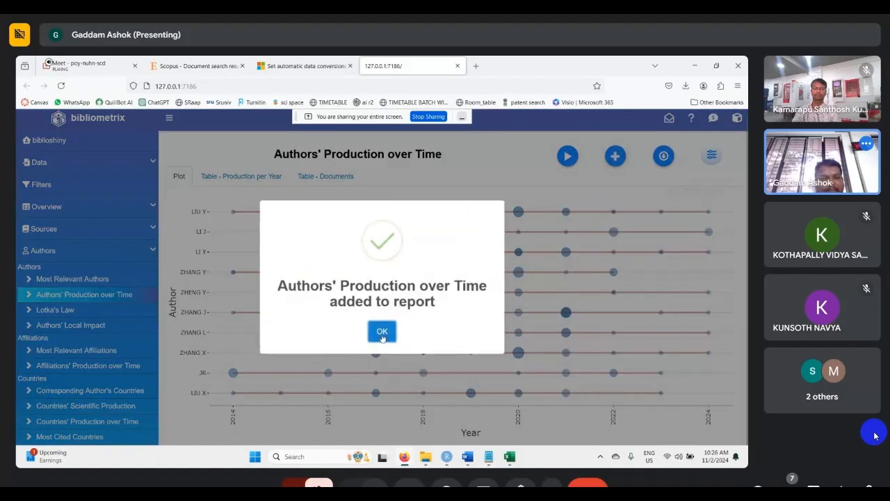
left_click(383, 331)
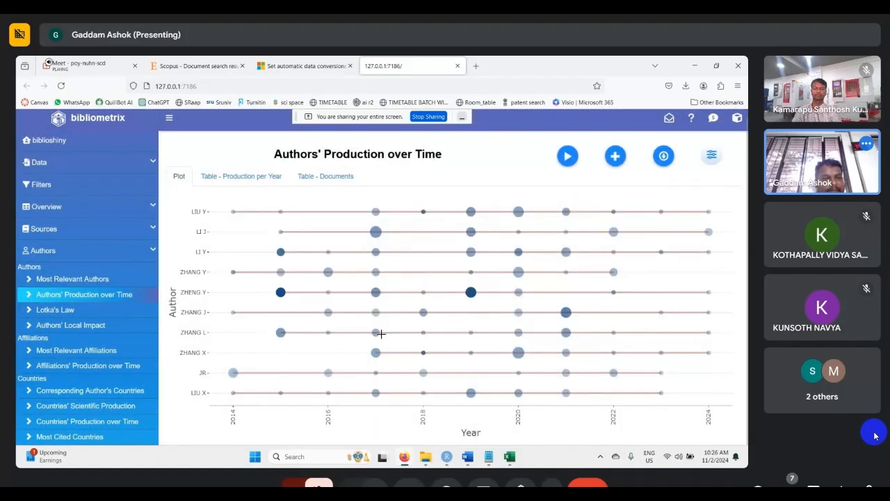
- Display Author Productivity through Lotka's Law and add the result to the report
left_click(41, 311)
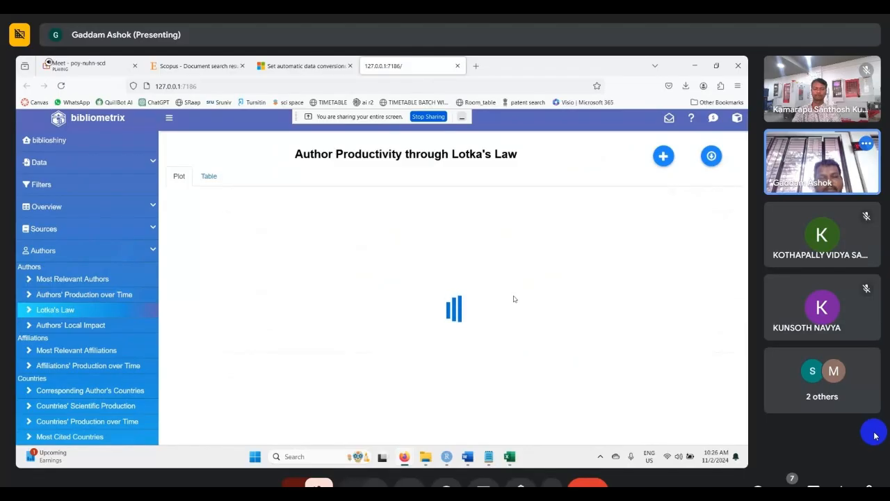
scroll(115, 384, "down", 3)
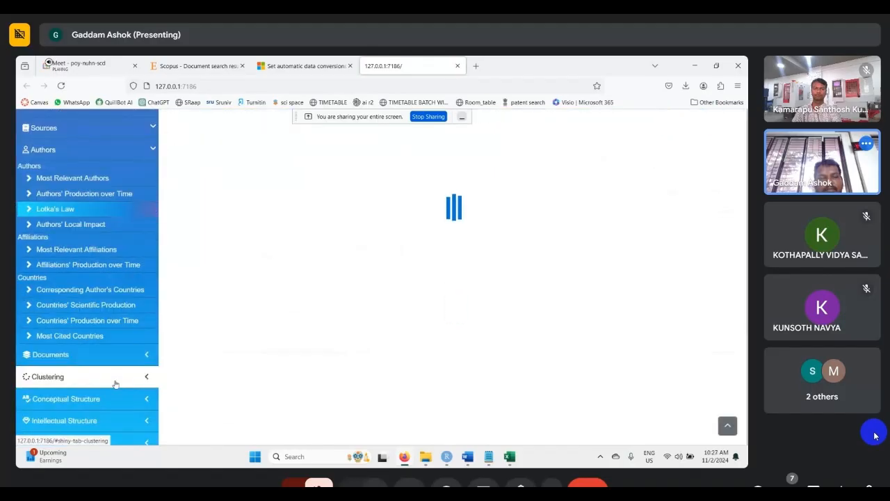
scroll(116, 384, "up", 2)
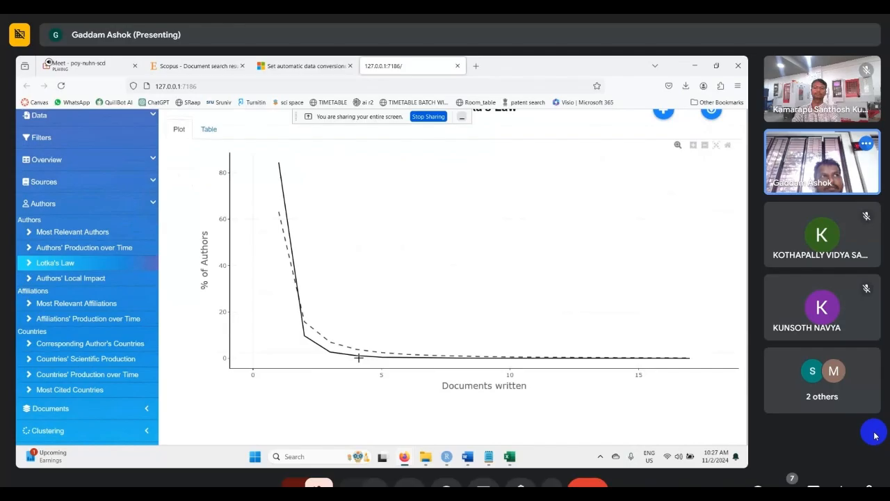
scroll(358, 358, "up", 2)
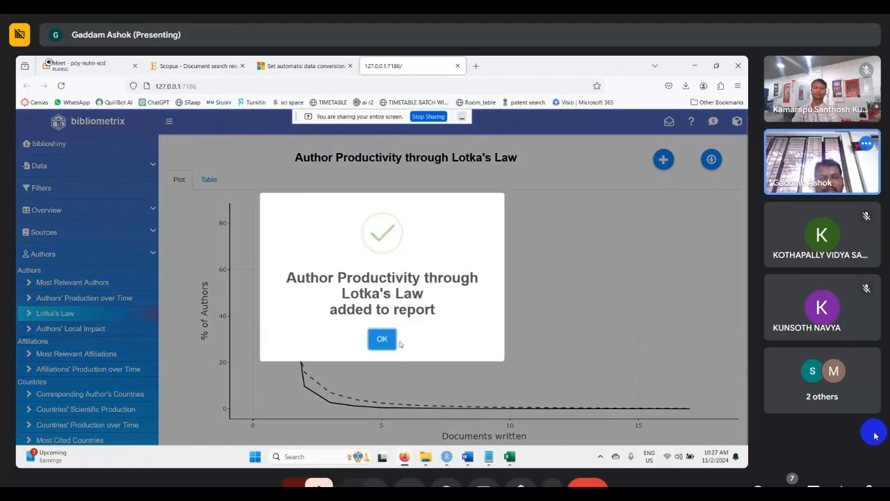
left_click(379, 339)
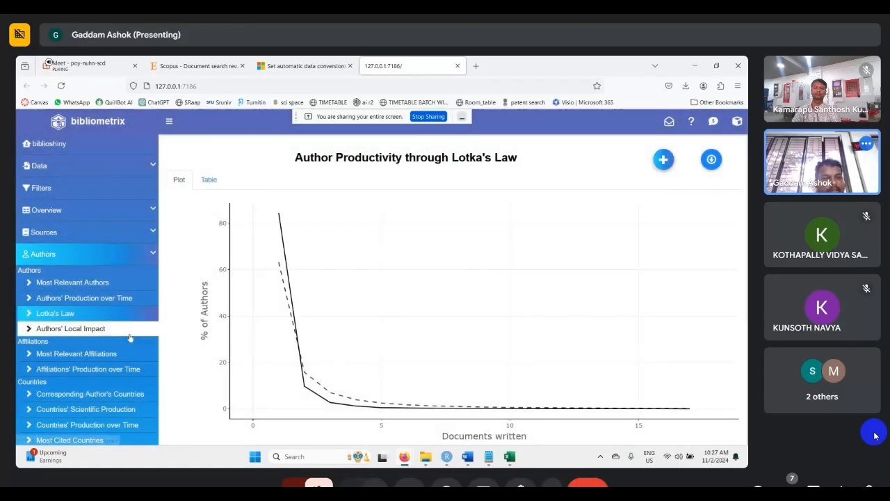
- Run the Authors' Local Impact analysis with the H impact measure and add it to the report
left_click(105, 336)
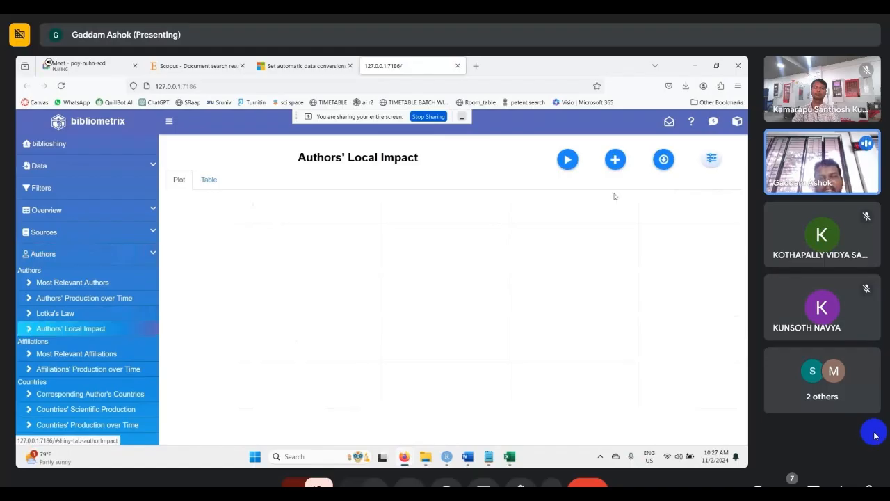
left_click(568, 160)
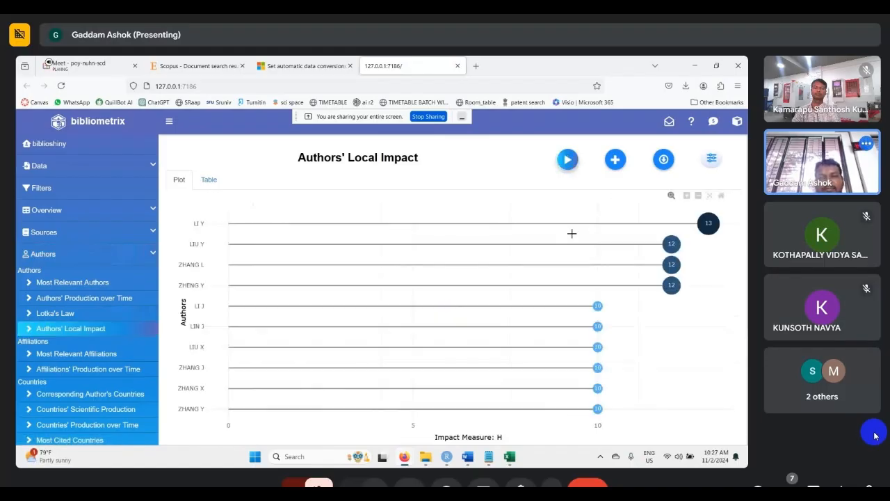
left_click(615, 160)
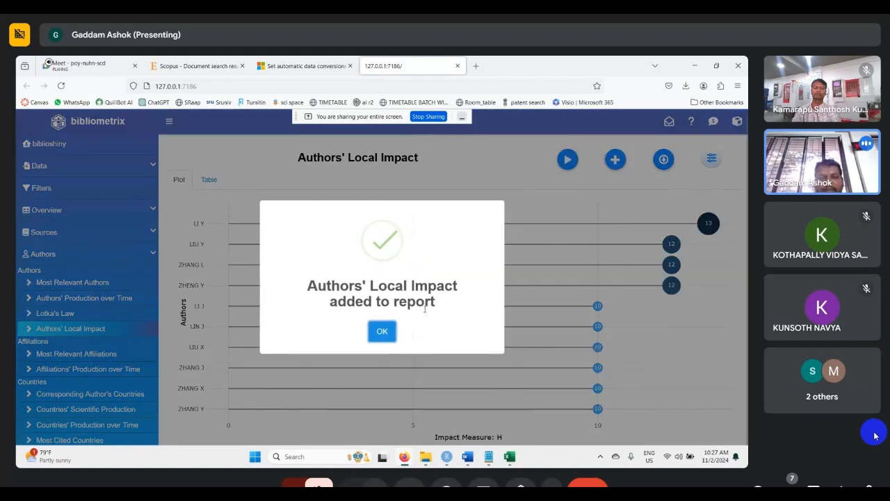
left_click(382, 330)
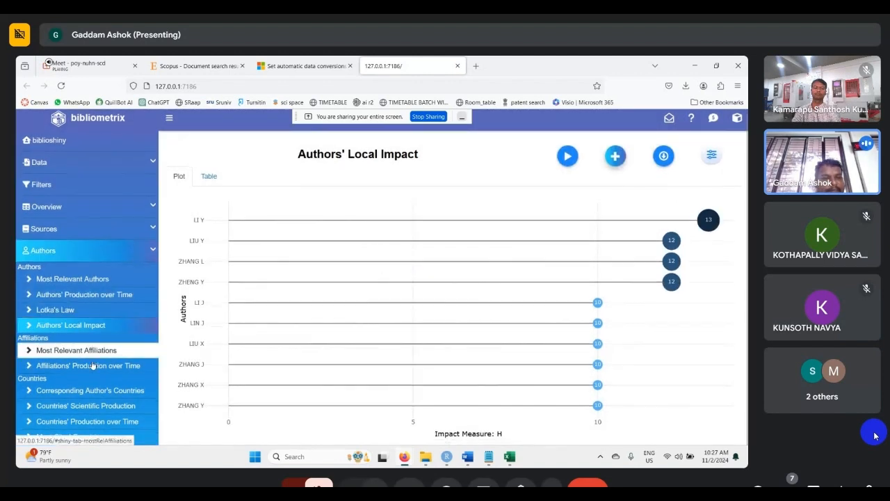
- Run the Most Relevant Affiliations analysis, view its table as well as the plot, and add it to the report
left_click(87, 350)
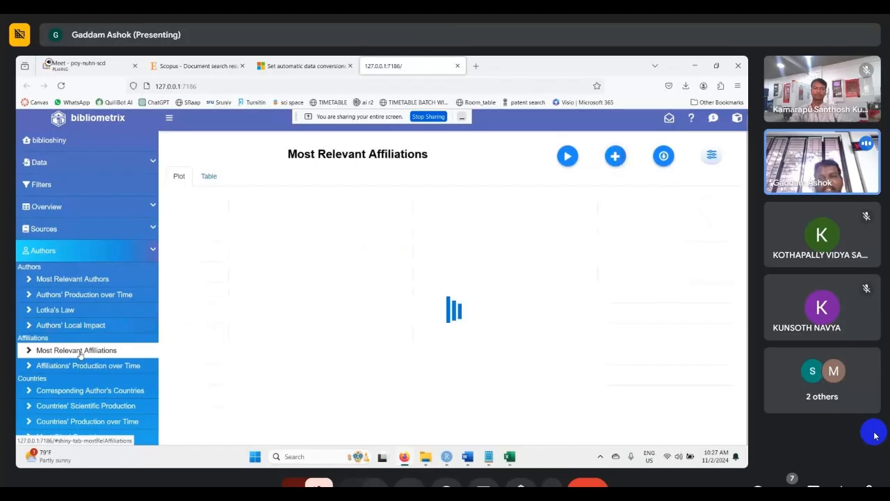
left_click(568, 159)
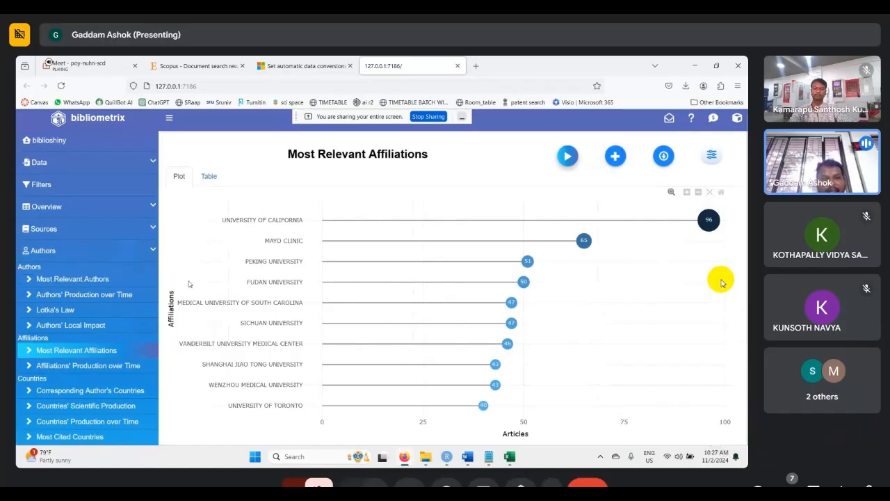
left_click(209, 175)
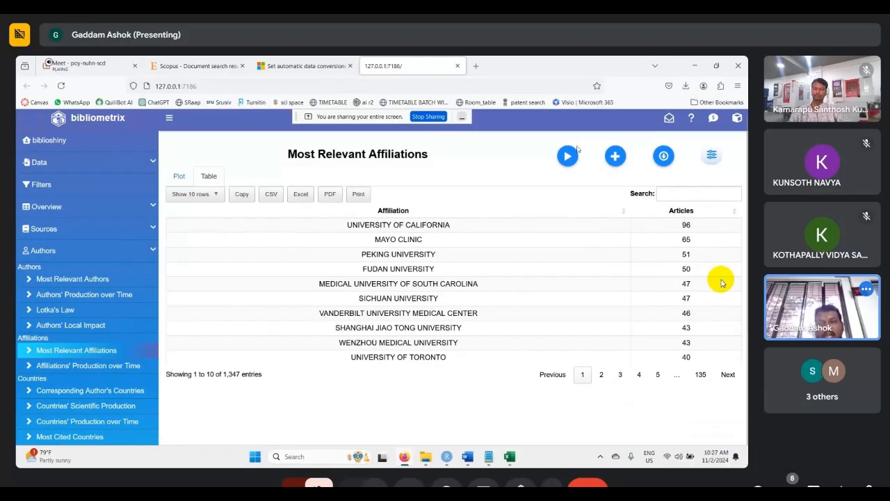
left_click(179, 176)
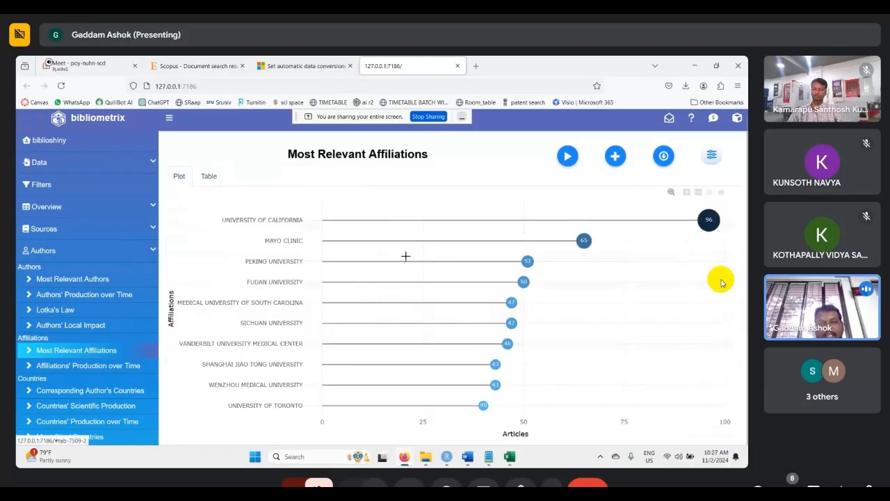
left_click(615, 156)
left_click(382, 332)
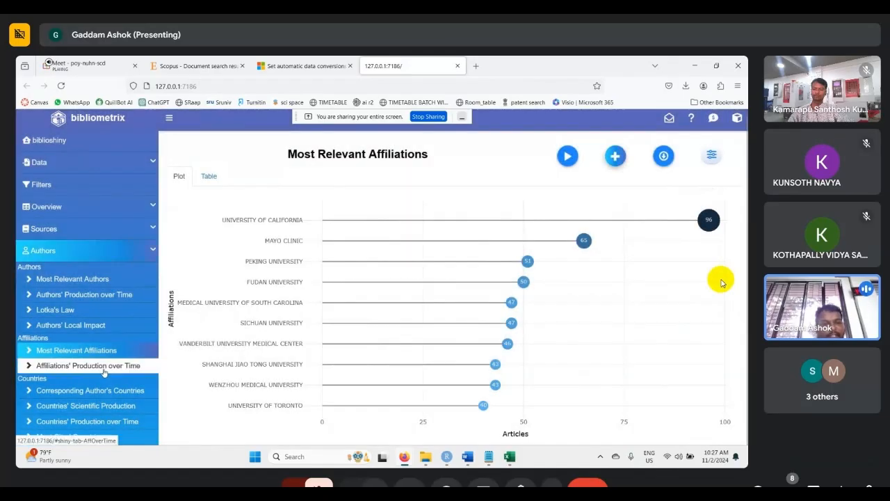
- Run the Affiliations' Production over Time analysis, inspect its plot and yearly article table, and add it to the report
left_click(105, 365)
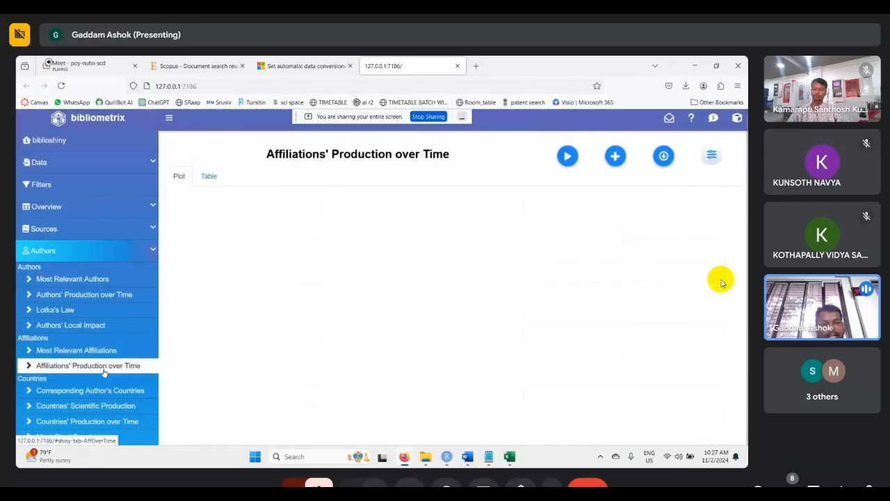
left_click(569, 159)
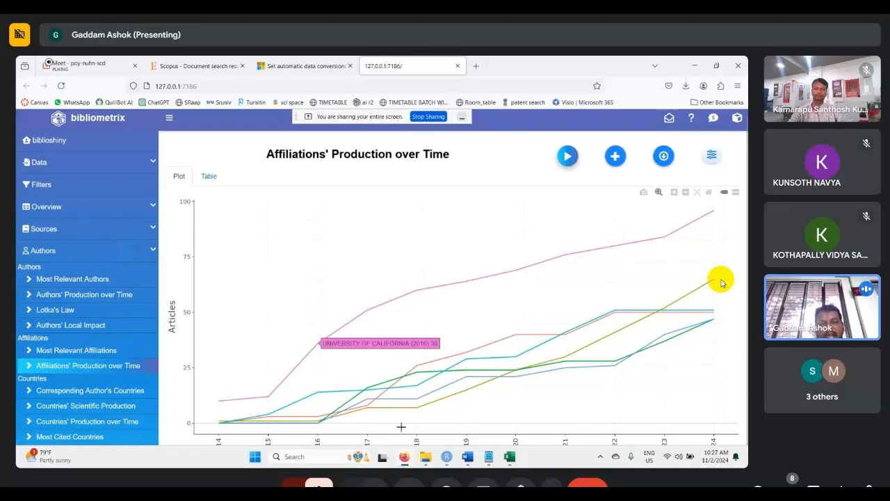
left_click(209, 176)
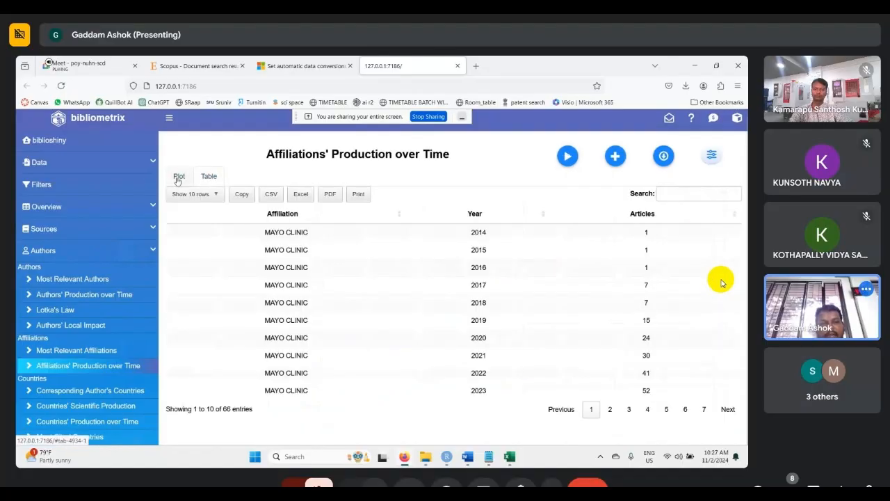
left_click(178, 178)
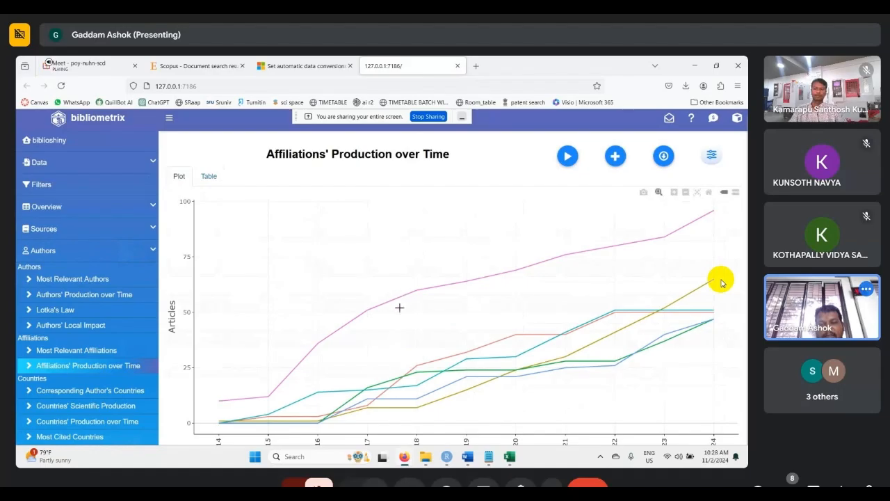
left_click(208, 176)
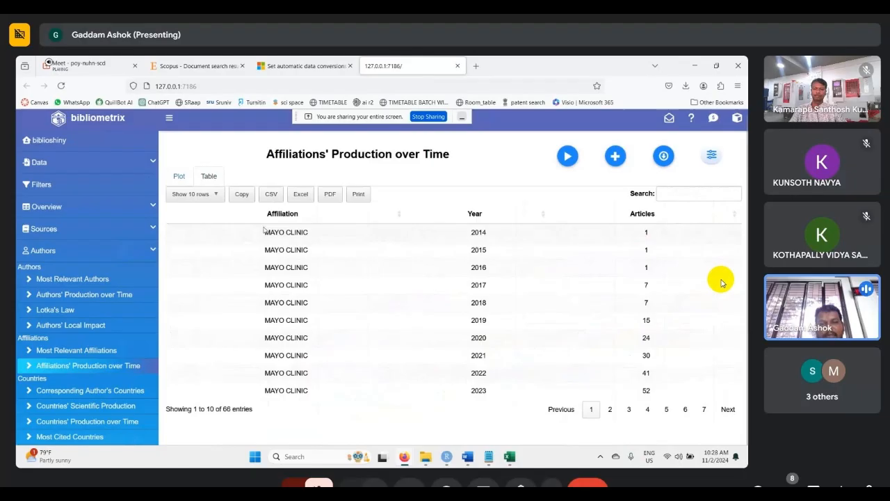
left_click(267, 230)
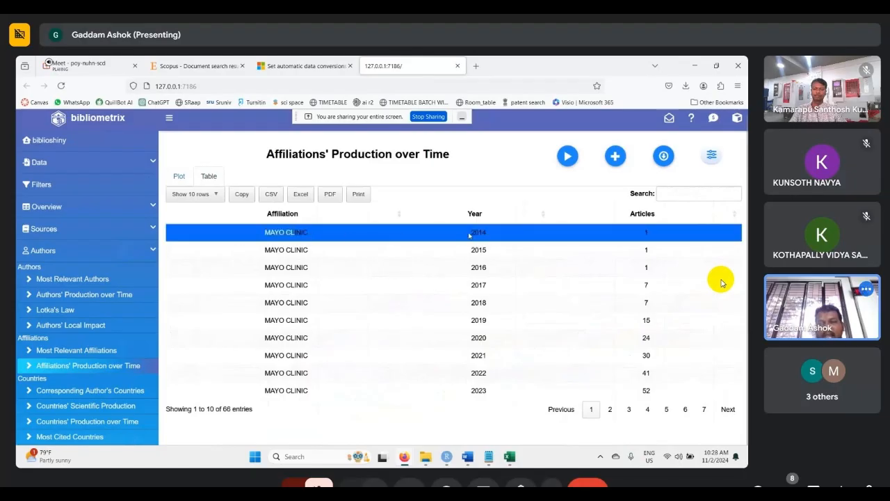
left_click_drag(469, 235, 494, 236)
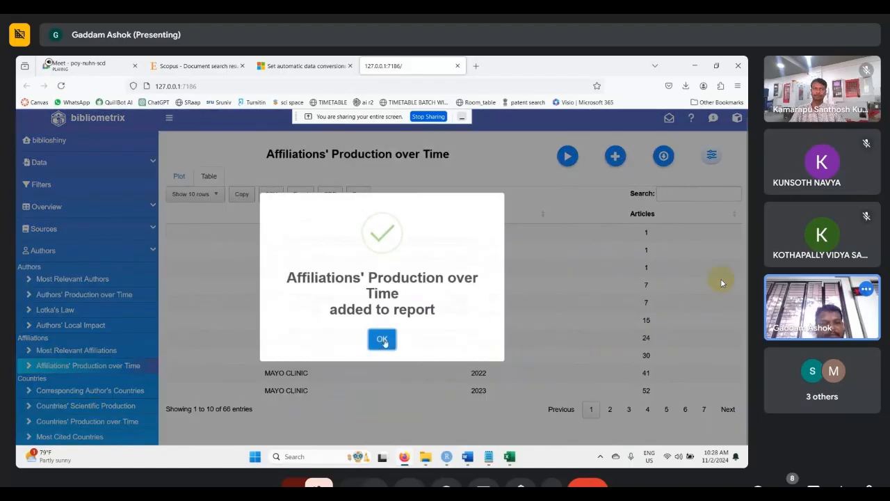
left_click(382, 339)
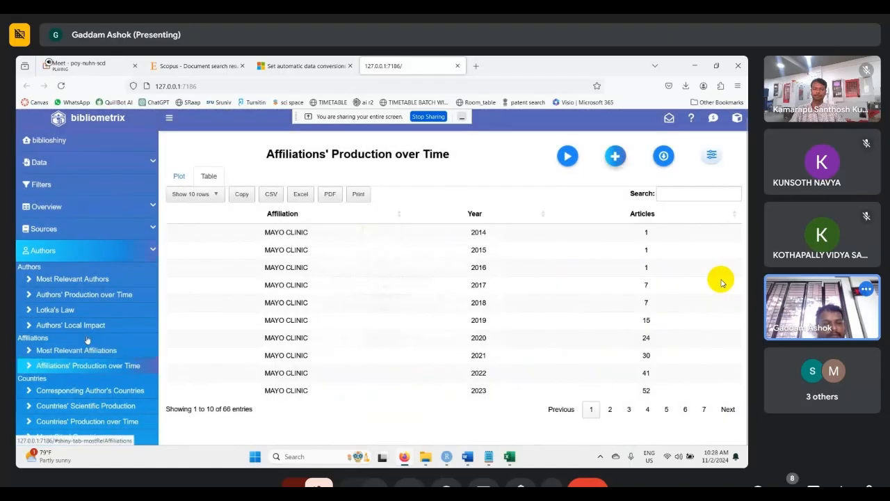
- Run the Most Global Cited Documents analysis and add its plot to the report
scroll(87, 340, "down", 3)
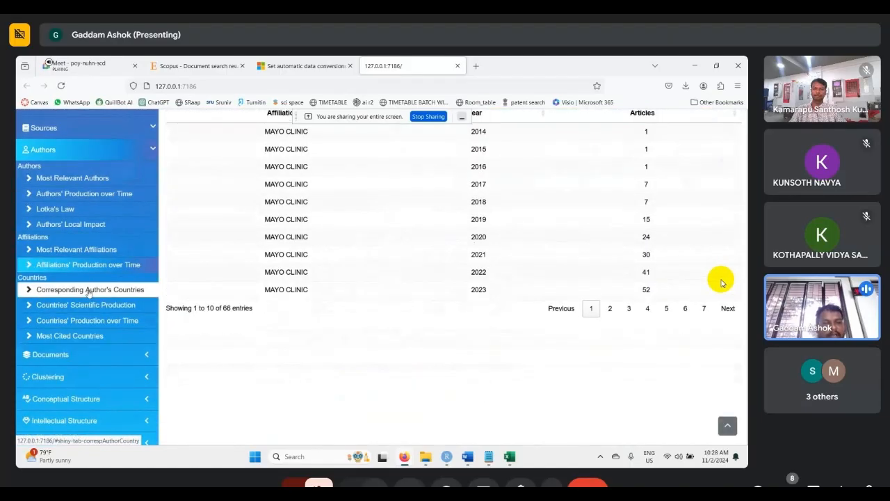
left_click(150, 358)
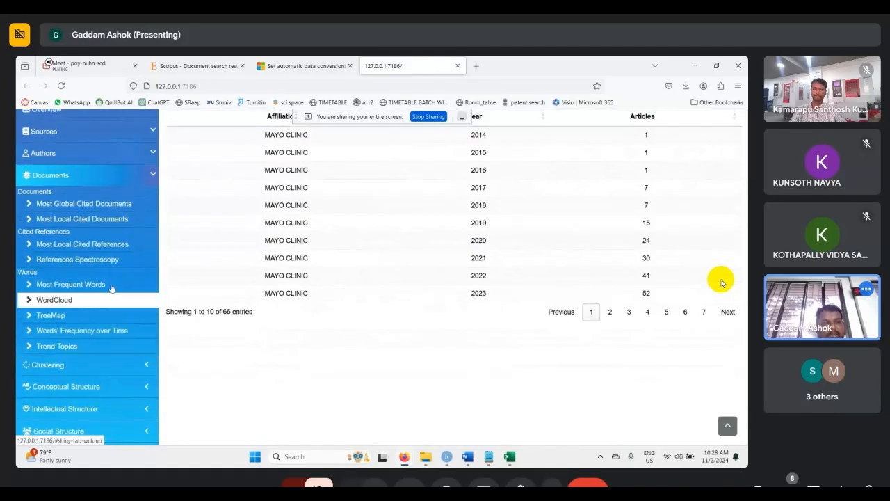
left_click(73, 205)
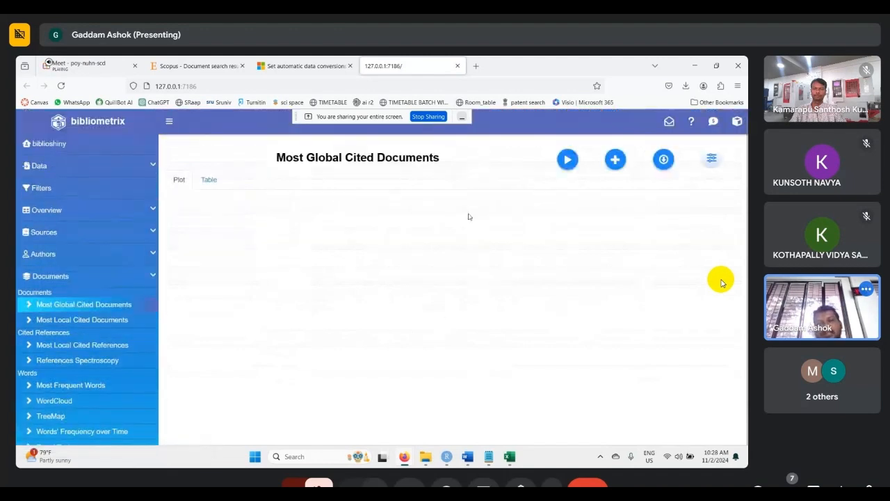
left_click(564, 160)
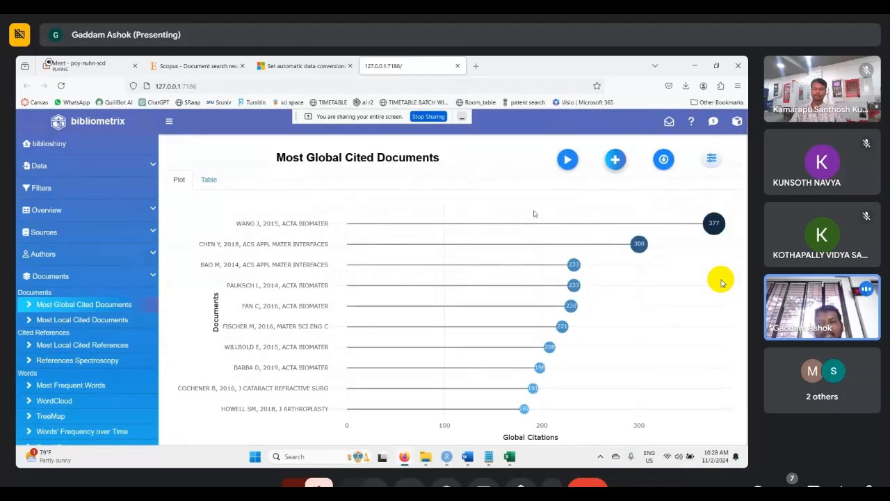
left_click(615, 159)
left_click(382, 330)
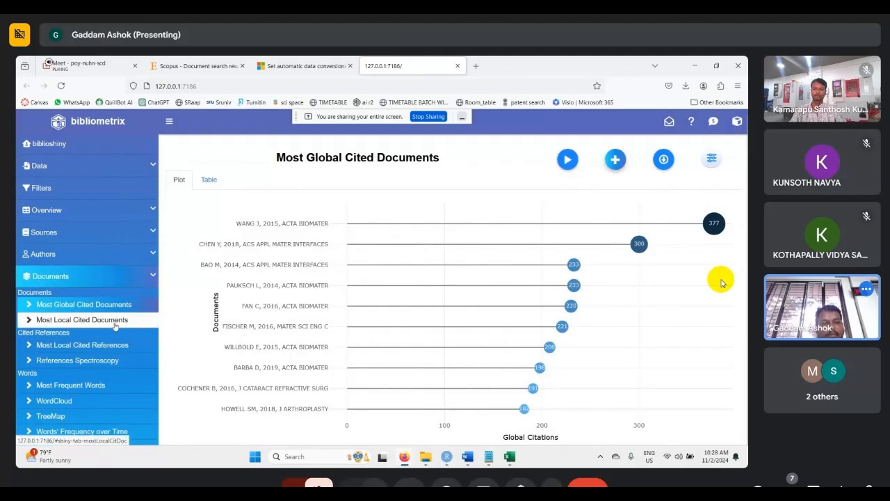
- Run the Most Local Cited Documents analysis and add its plot to the report
left_click(115, 324)
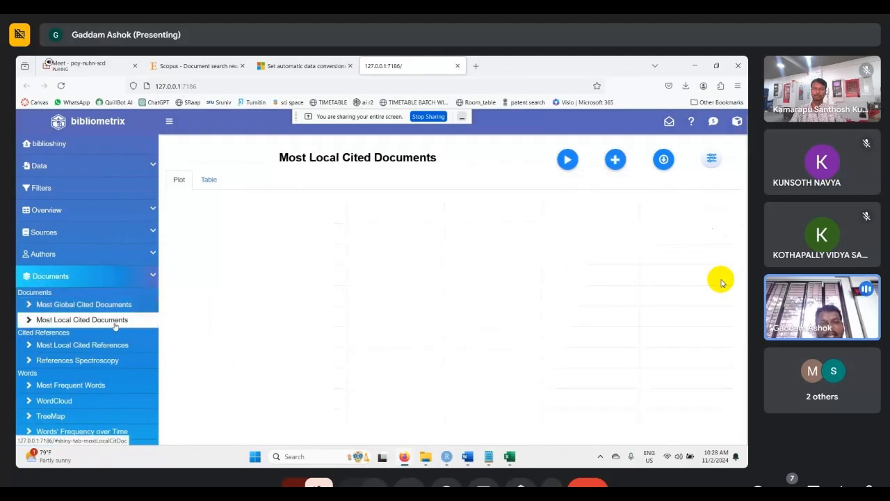
left_click(568, 160)
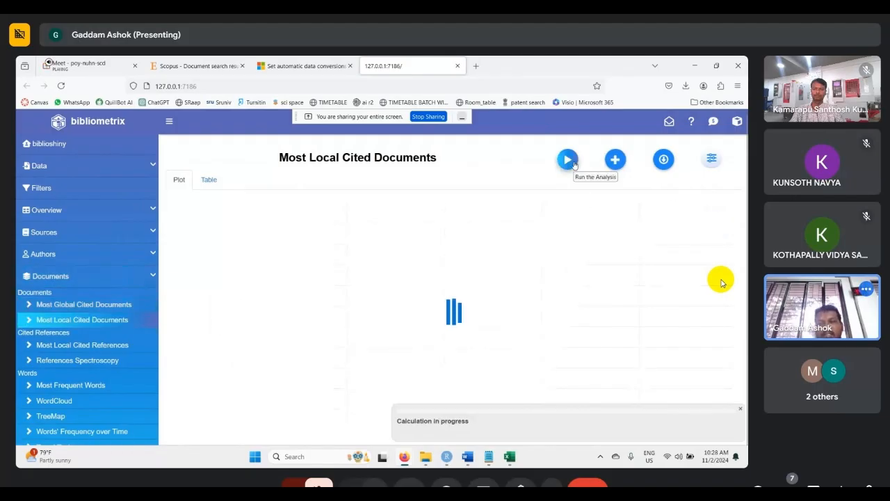
left_click(616, 164)
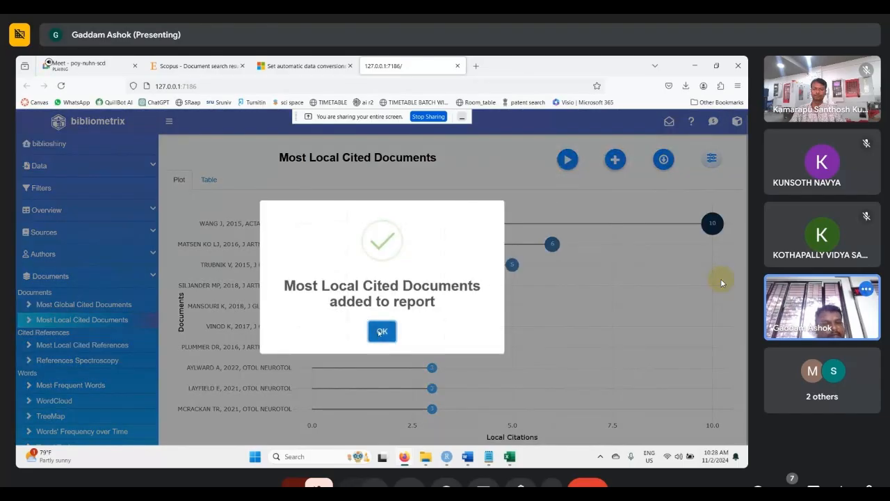
left_click(382, 330)
- Run the Most Local Cited References analysis and add it to the report
left_click(91, 346)
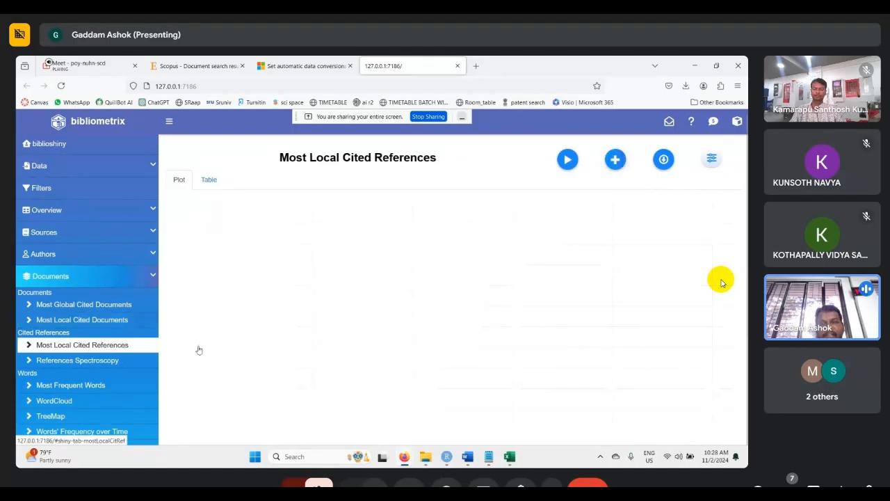
left_click(570, 162)
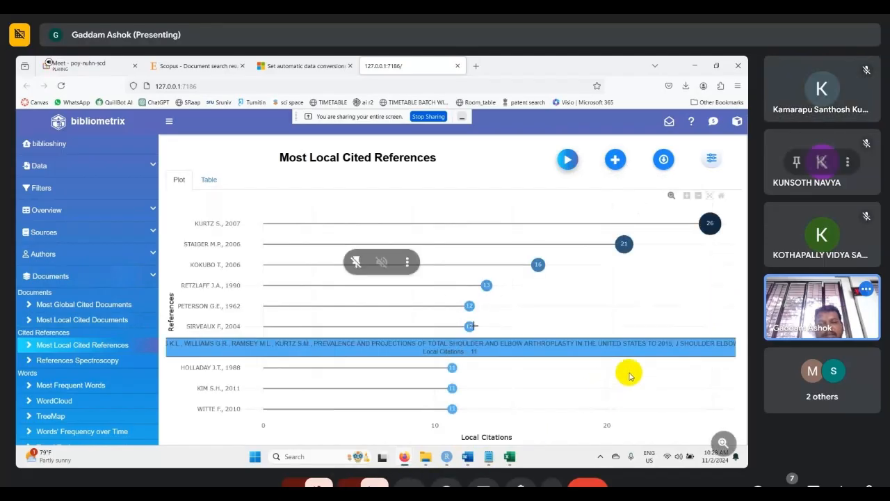
left_click(615, 160)
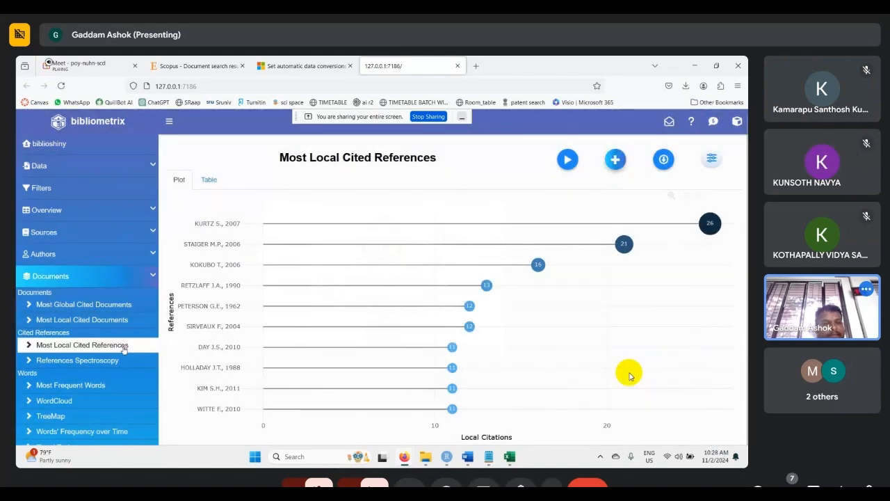
- Run the Most Frequent Words analysis on the document keywords and add it to the report
scroll(70, 333, "down", 3)
left_click(69, 280)
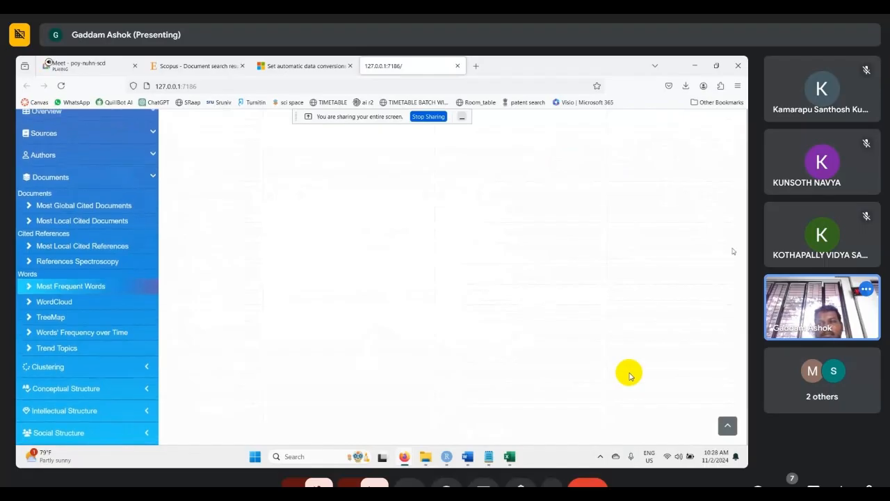
scroll(730, 248, "up", 3)
left_click(568, 161)
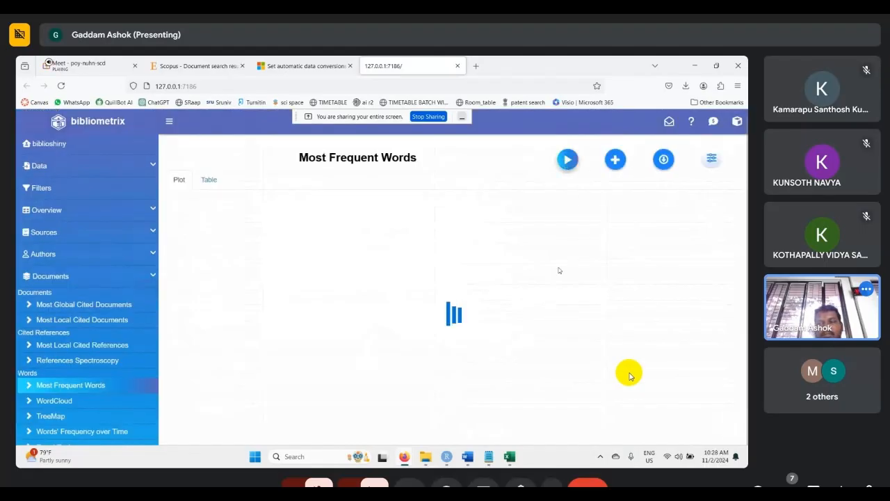
left_click(614, 159)
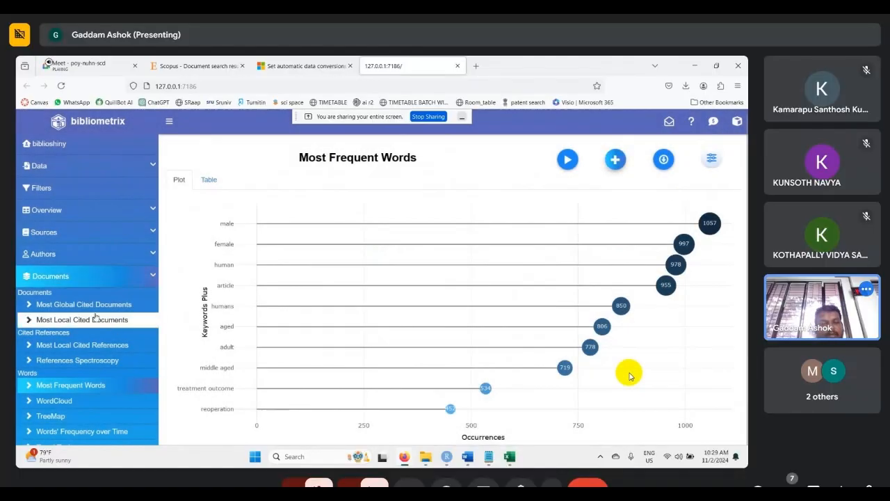
- Generate the WordCloud, view its table of term frequencies, and add it to the report
left_click(54, 398)
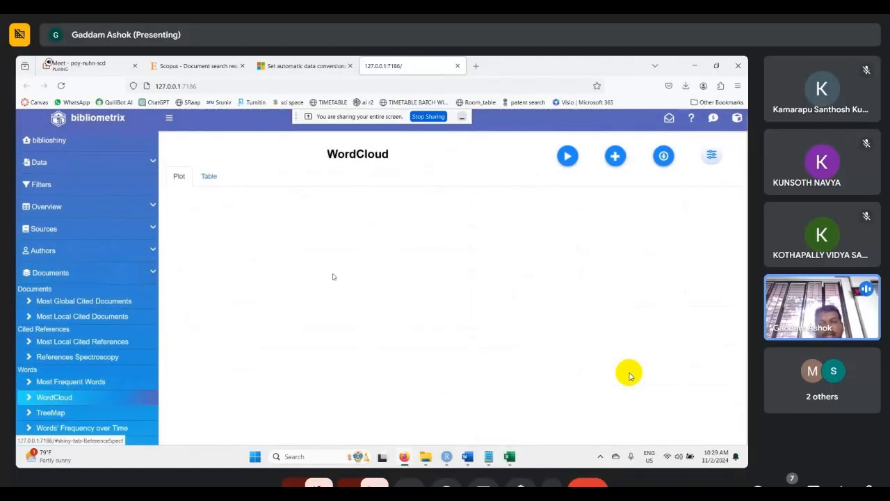
left_click(564, 165)
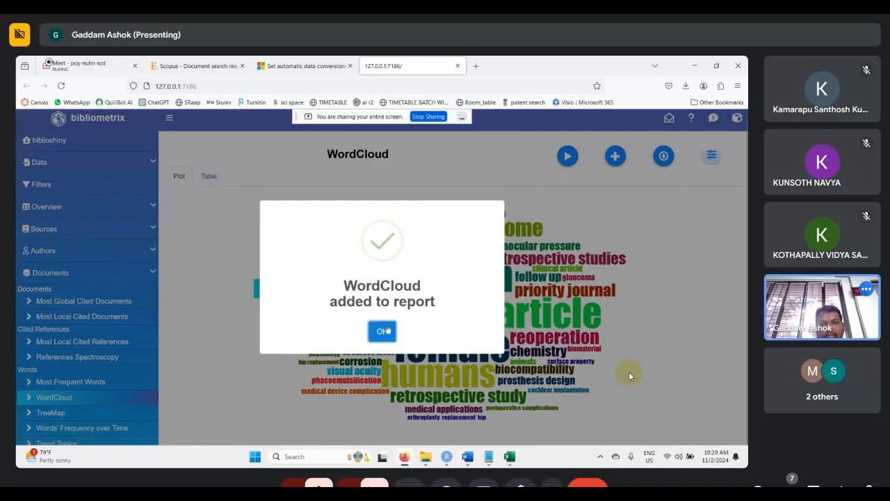
left_click(384, 331)
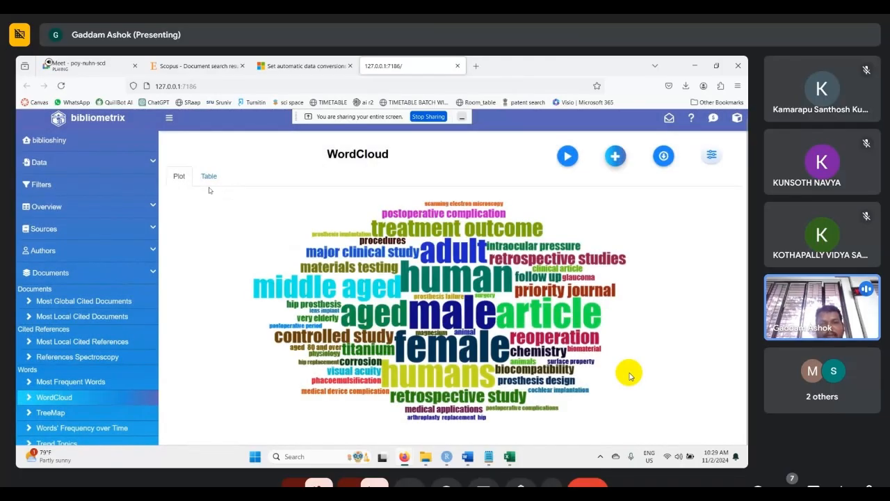
left_click(208, 177)
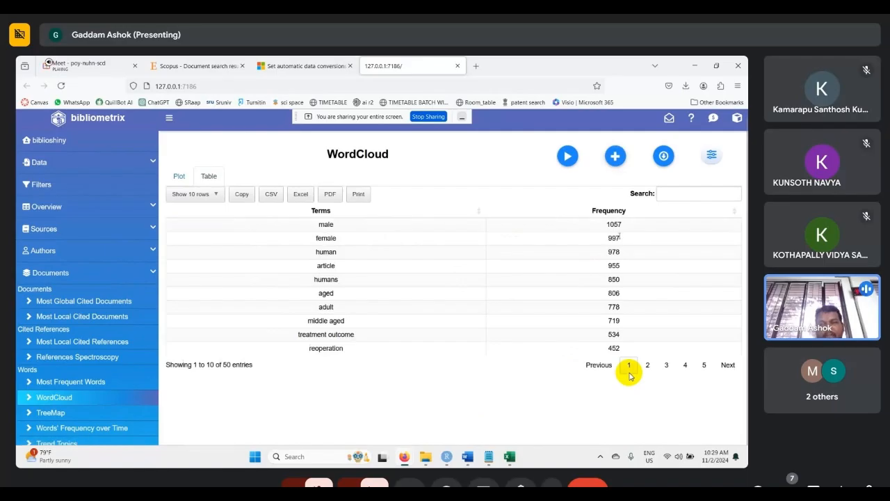
left_click(341, 226)
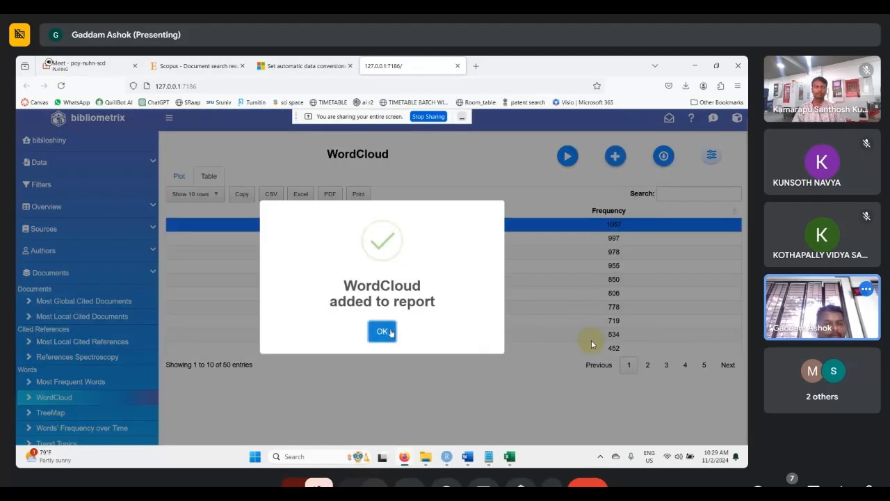
left_click(391, 333)
- Generate the TreeMap of keywords and add it to the report
scroll(109, 354, "down", 1)
left_click(91, 365)
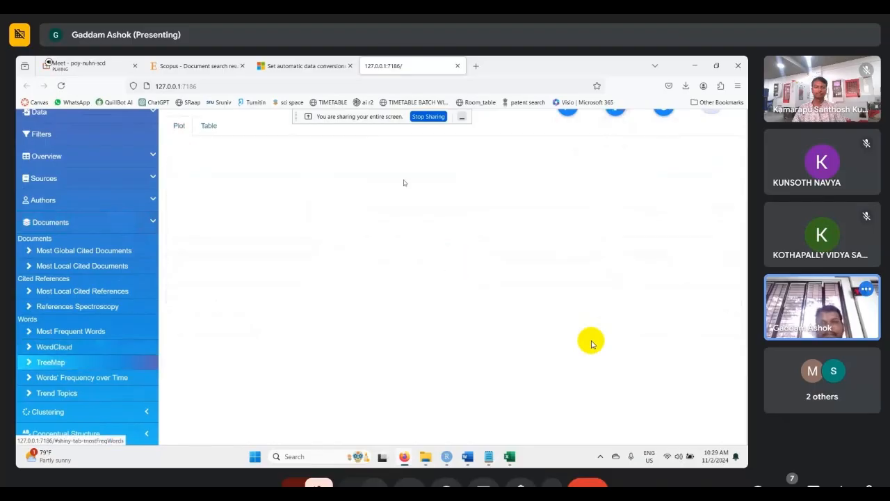
scroll(572, 133, "up", 1)
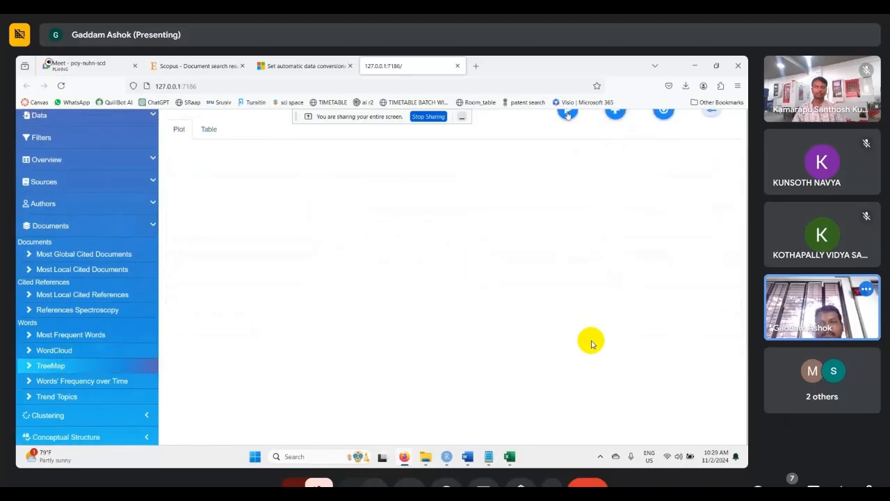
left_click(568, 113)
scroll(499, 312, "up", 1)
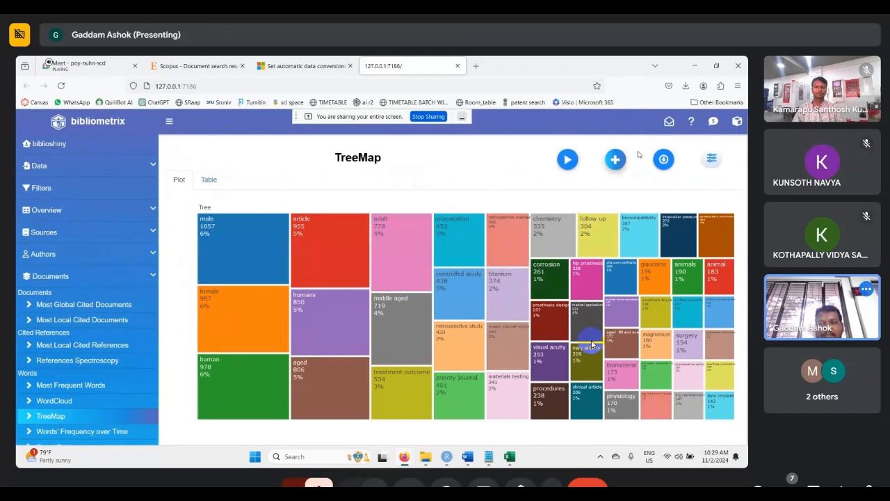
left_click(614, 160)
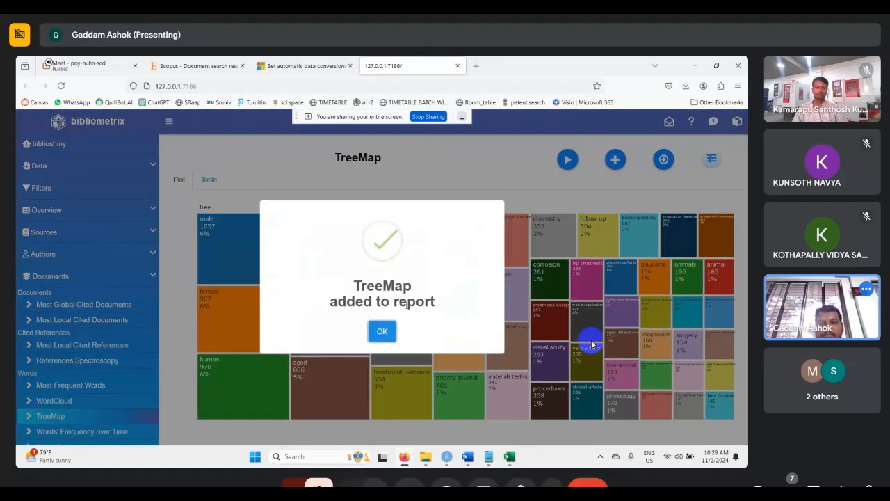
left_click(382, 331)
- Run the Words' Frequency over Time analysis and add its cumulative occurrences plot to the report
scroll(591, 344, "down", 3)
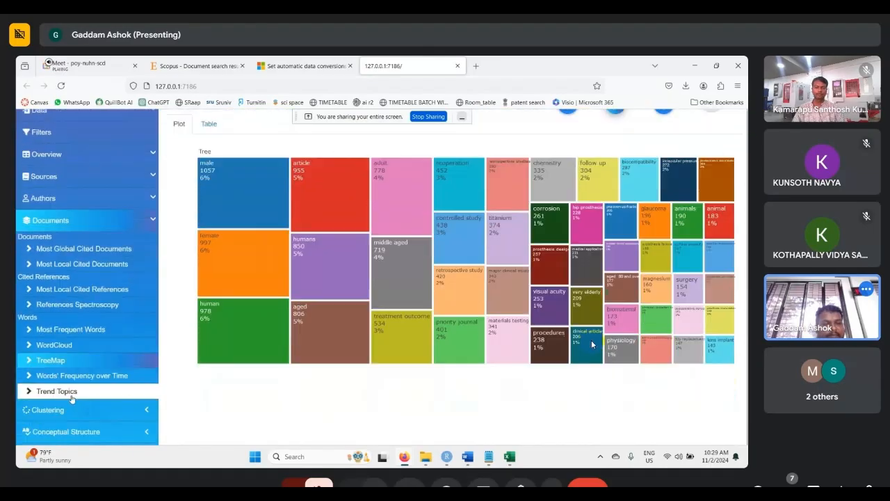
left_click(94, 285)
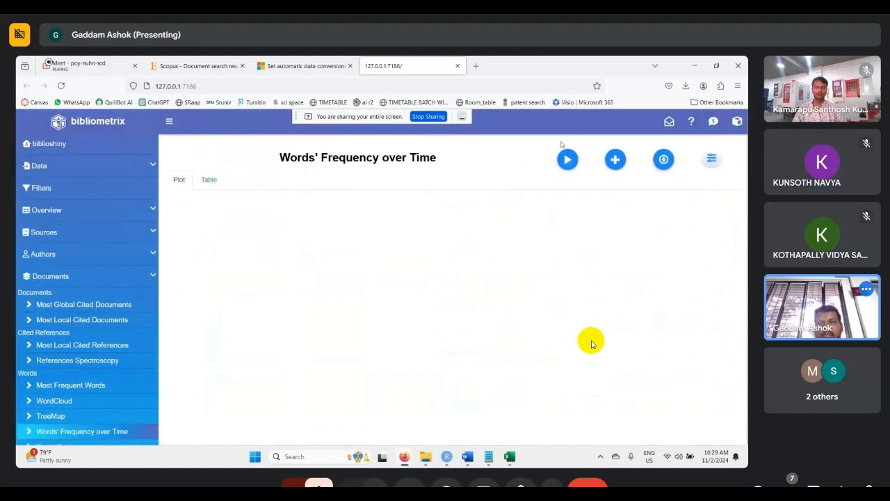
left_click(570, 163)
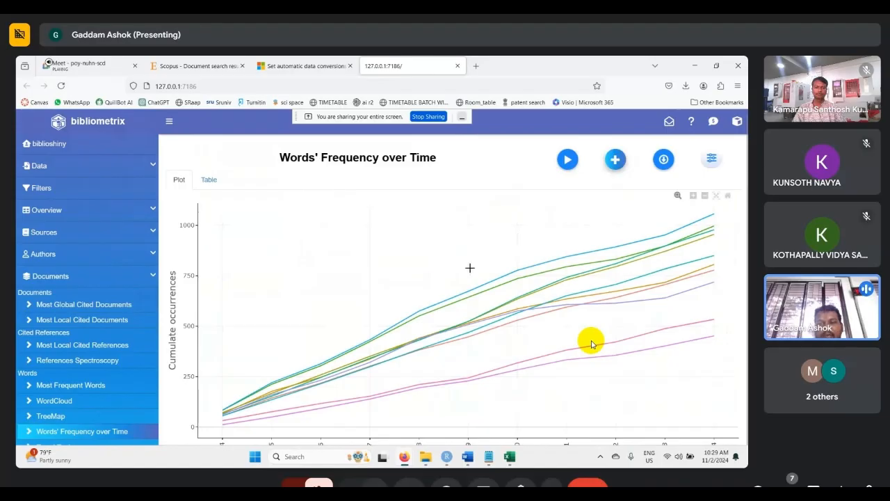
left_click(615, 159)
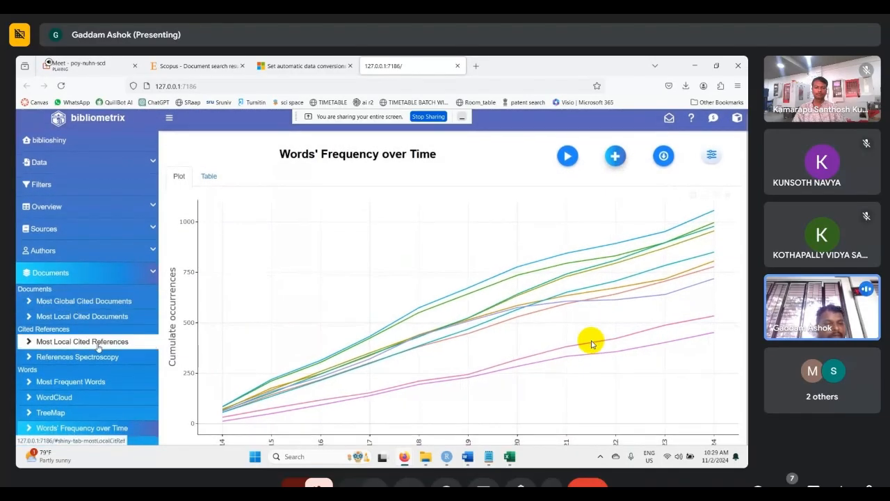
- Run the Trend Topics analysis, inspect its plot and term table, and add it to the report
scroll(99, 348, "down", 2)
left_click(84, 342)
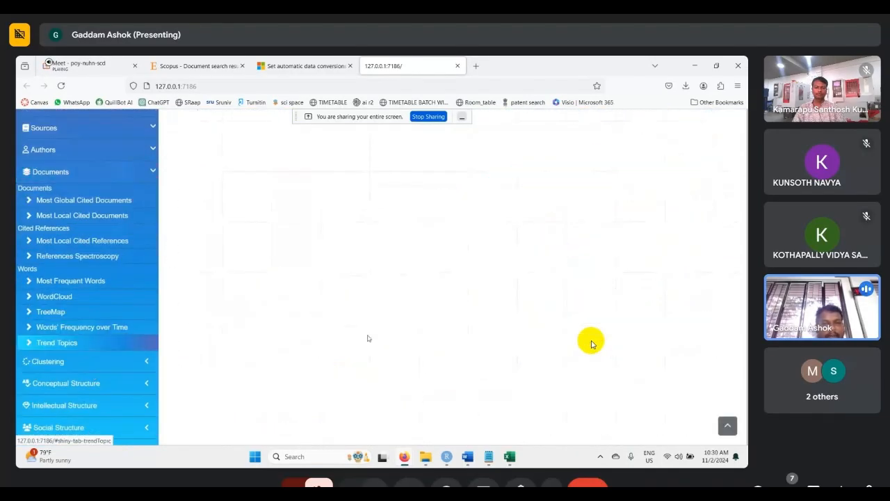
scroll(382, 280, "up", 3)
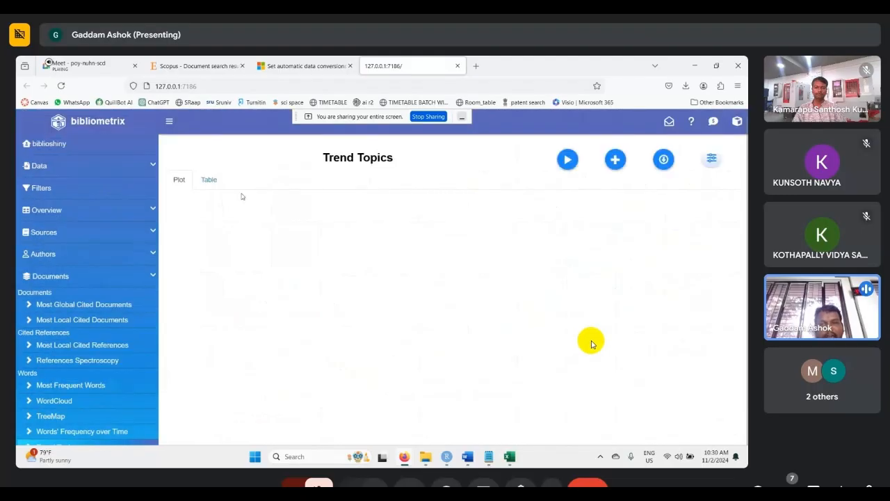
left_click(569, 160)
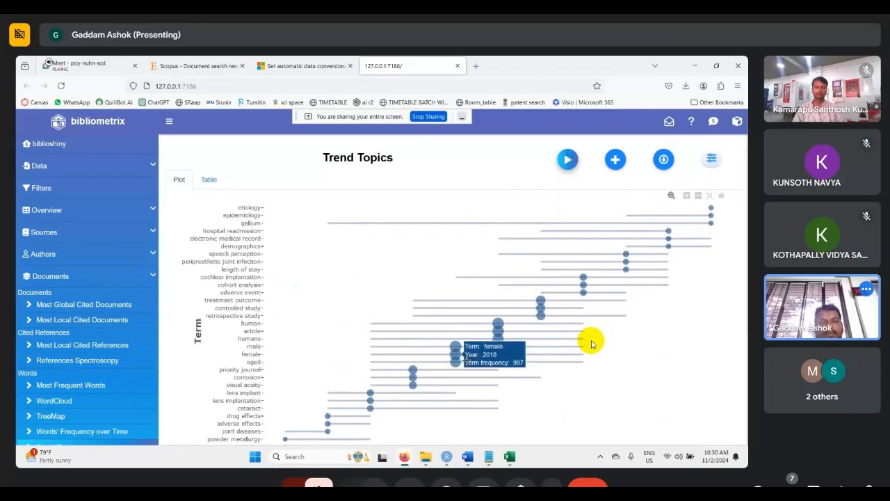
scroll(271, 272, "down", 1)
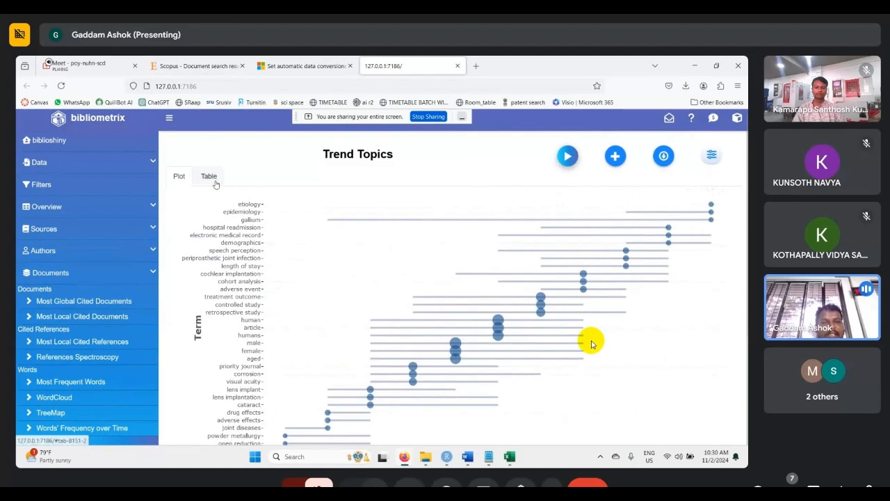
left_click(209, 178)
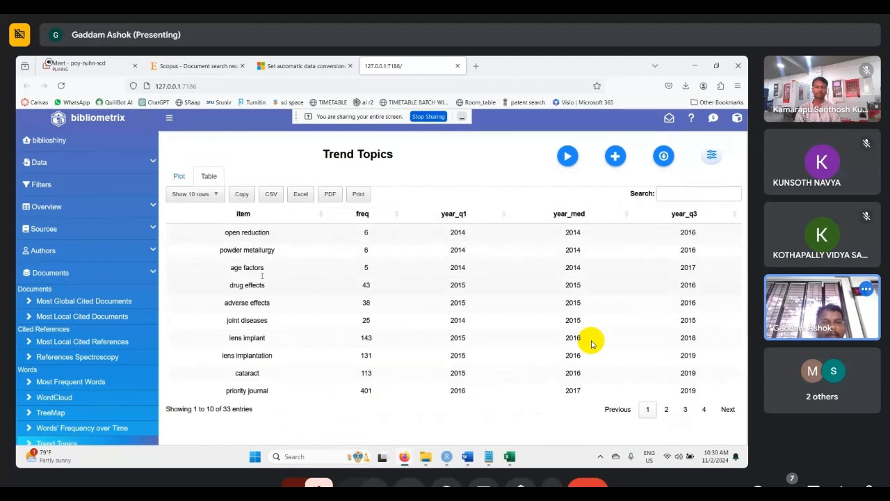
left_click(605, 158)
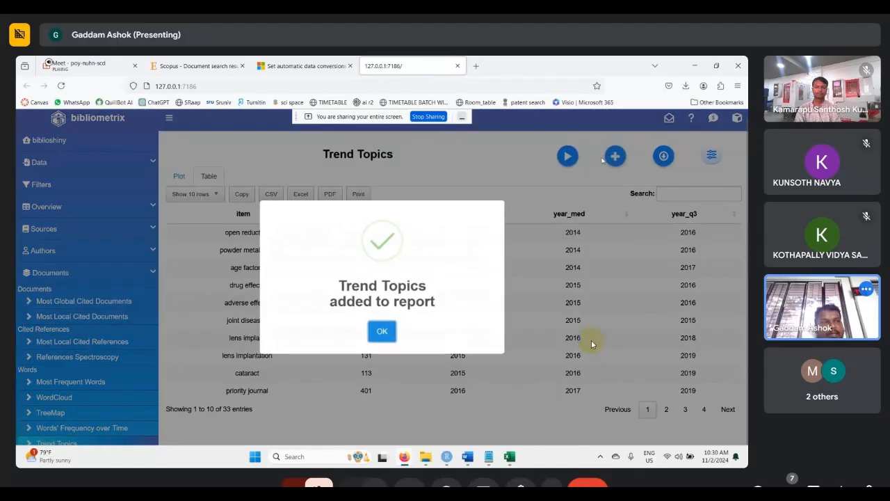
left_click(384, 329)
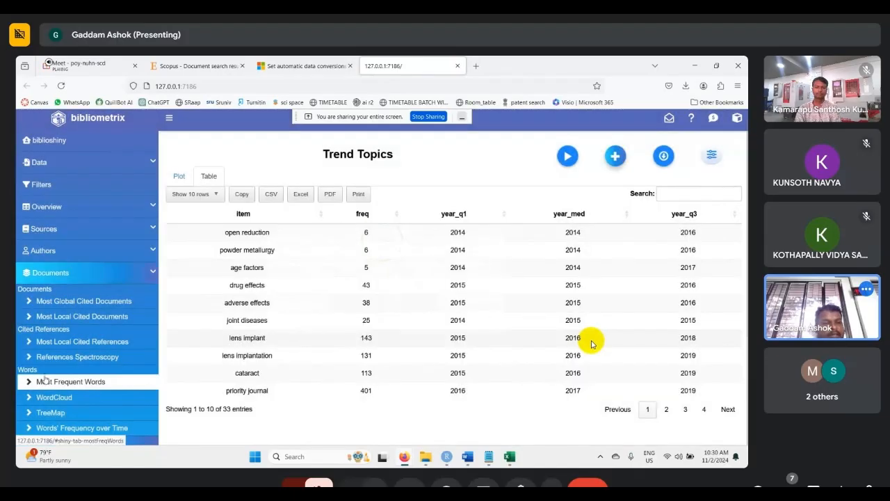
- Run the Clustering by Coupling analysis and add its coupling map to the report
scroll(43, 380, "down", 3)
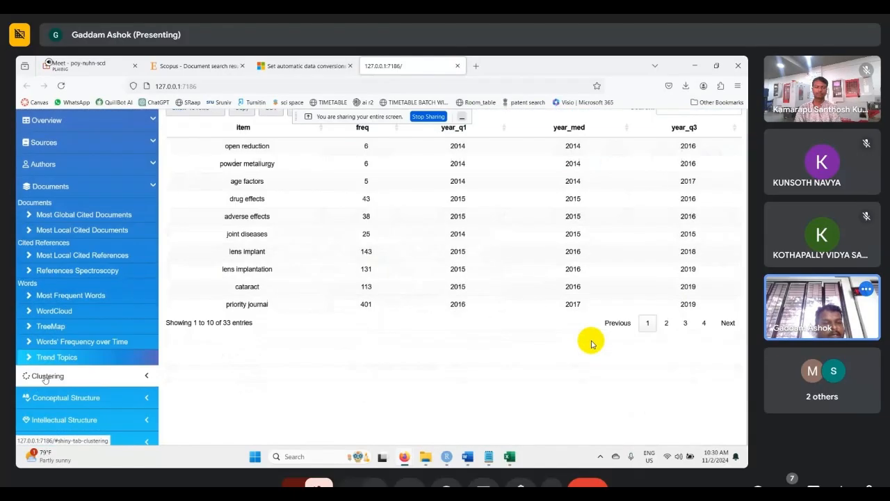
left_click(152, 174)
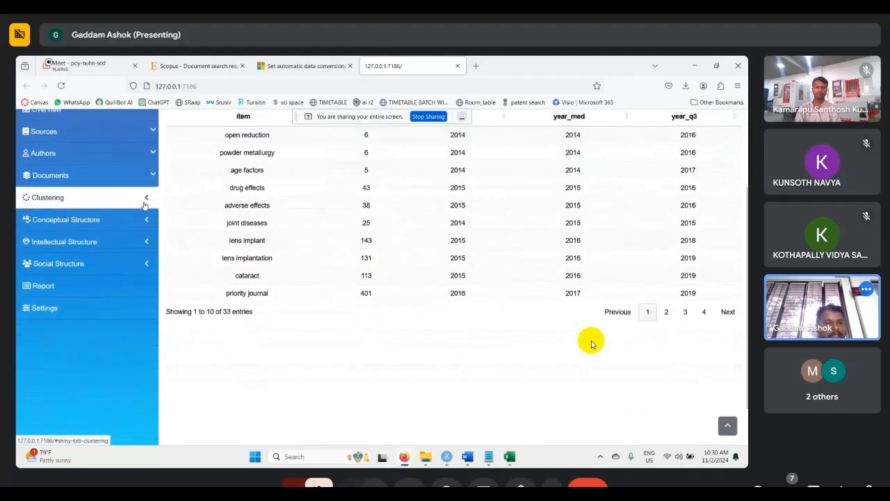
left_click(145, 202)
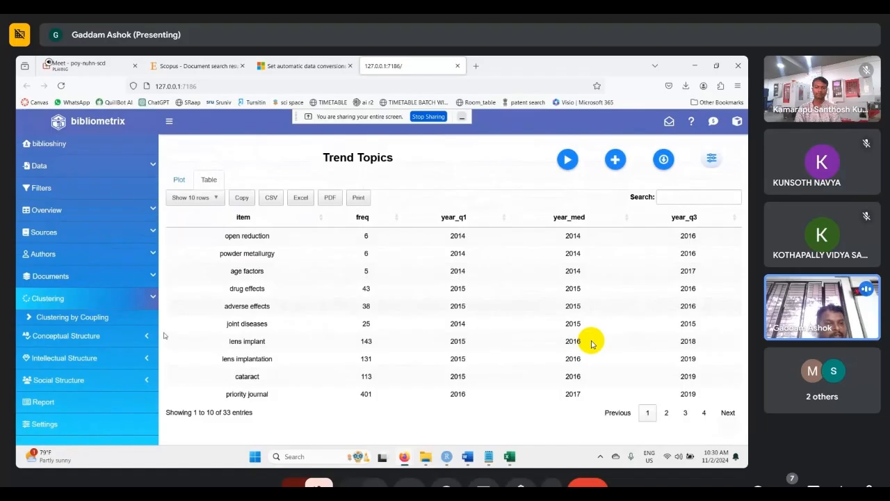
left_click(69, 317)
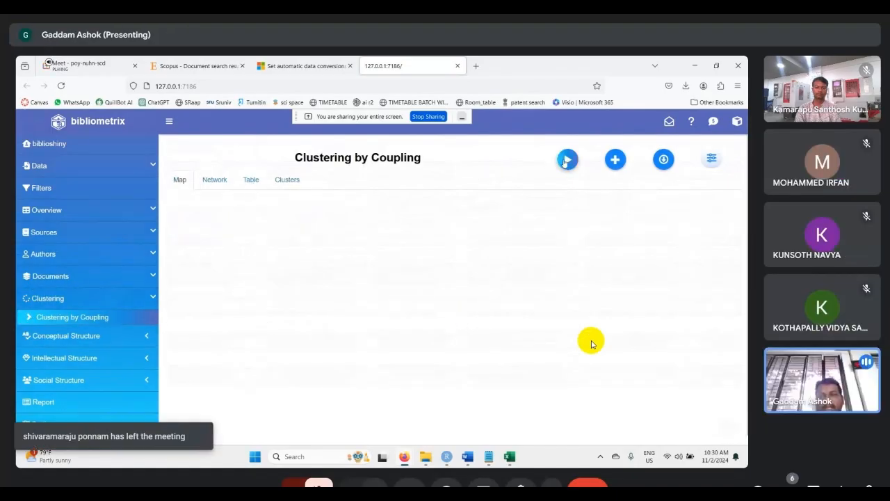
left_click(566, 160)
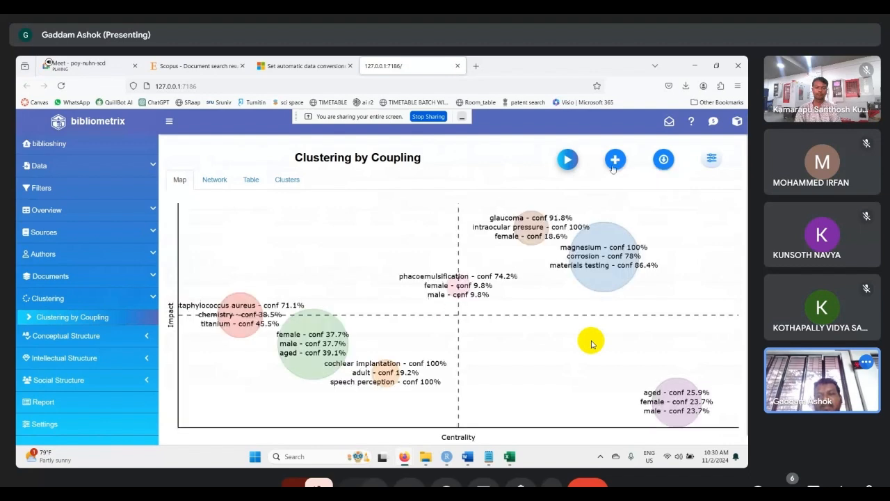
left_click(614, 166)
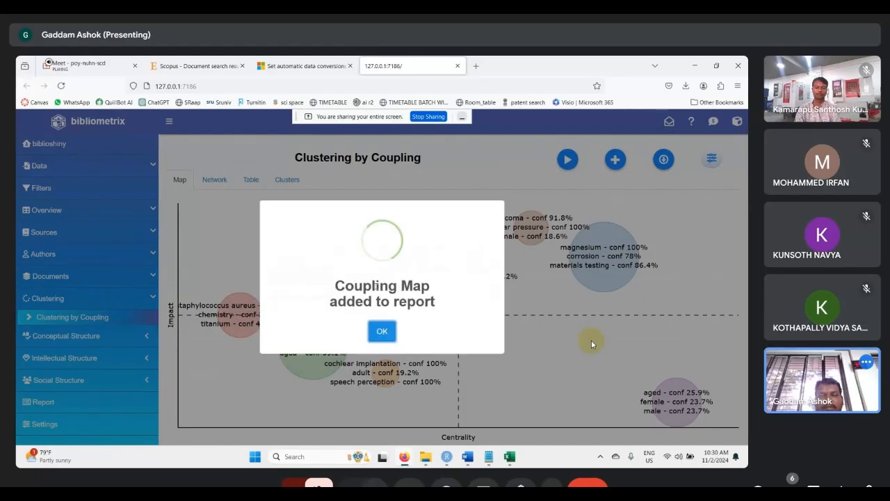
- Export the report with all added results selected, and open the BiblioshinyReport-2024-11-02 workbook for editing
left_click(382, 331)
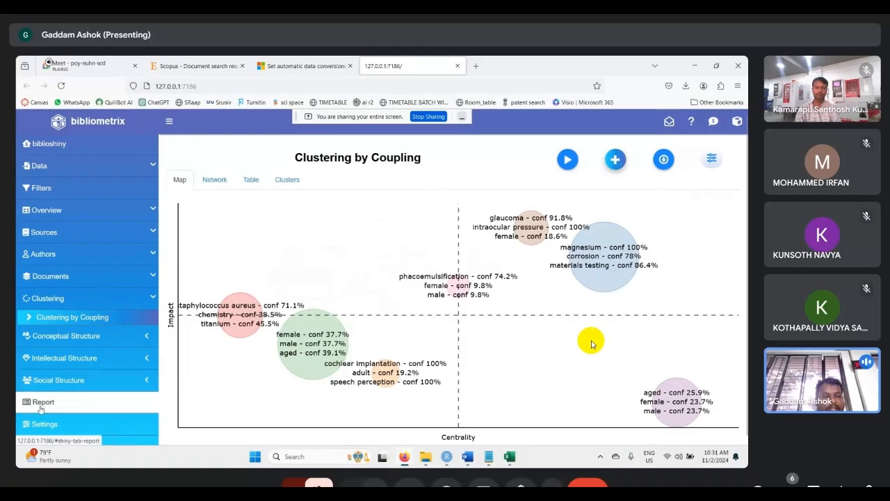
left_click(40, 409)
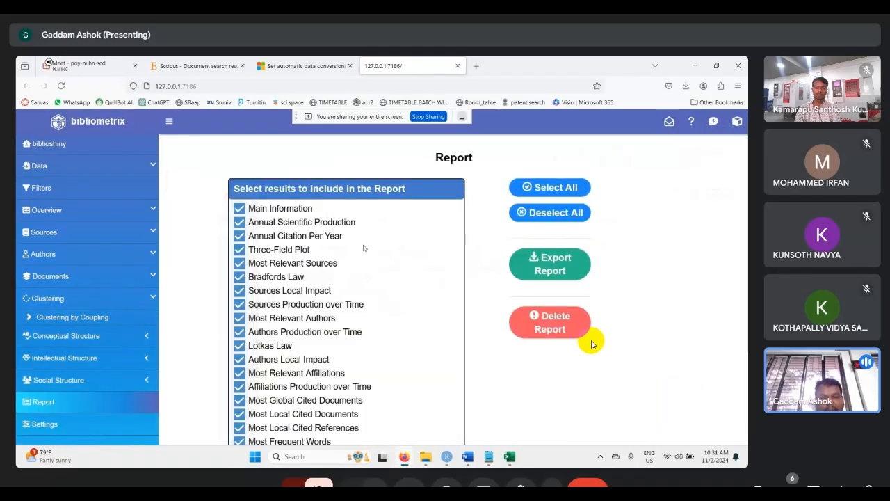
scroll(362, 246, "down", 1)
scroll(363, 247, "down", 1)
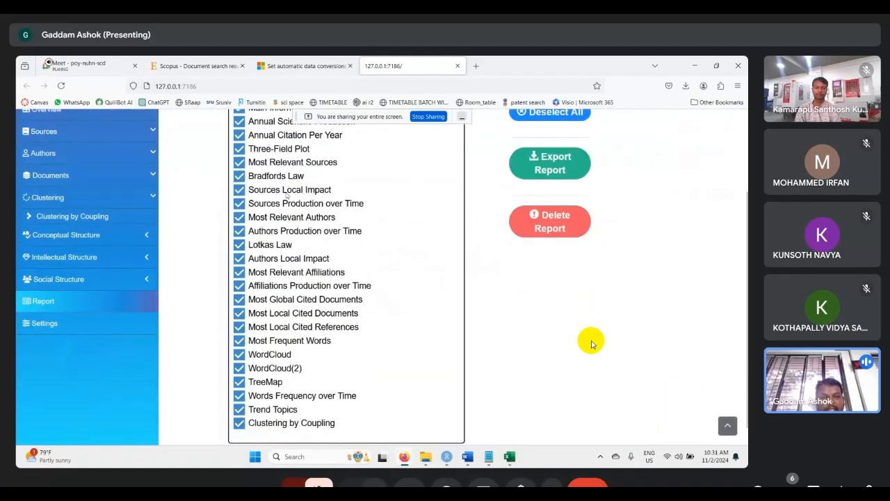
scroll(277, 342, "up", 1)
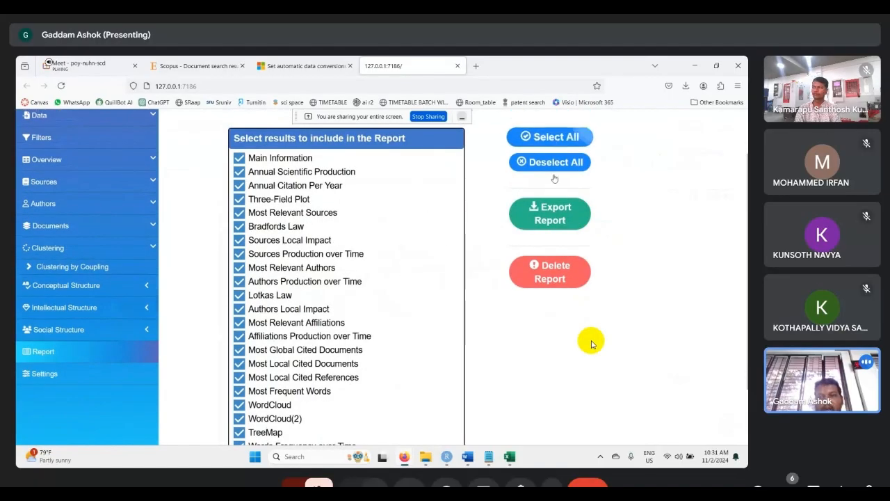
left_click(553, 220)
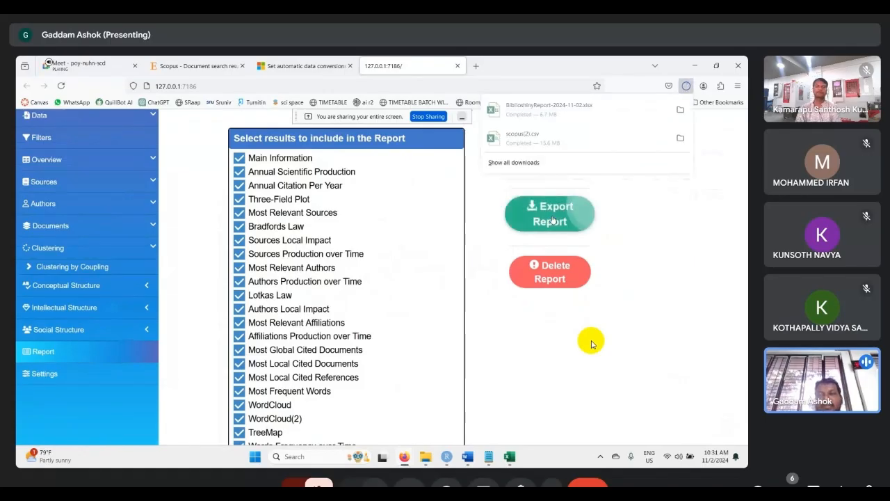
left_click(548, 112)
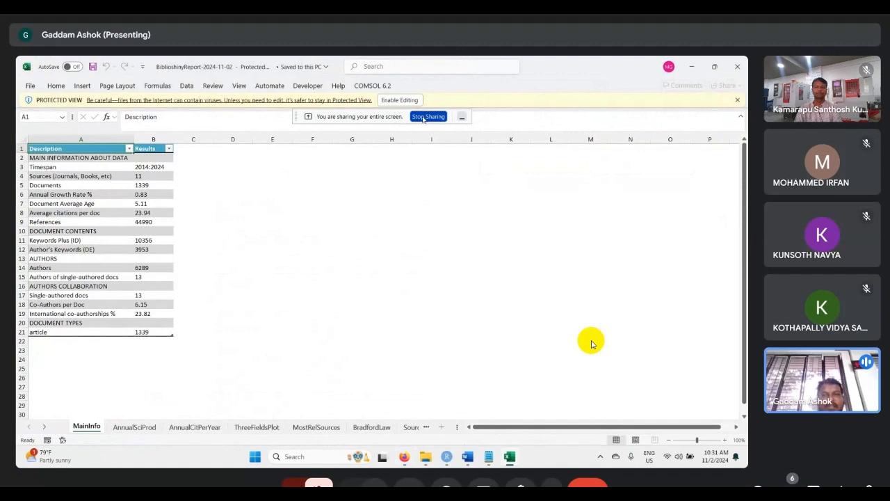
left_click(407, 101)
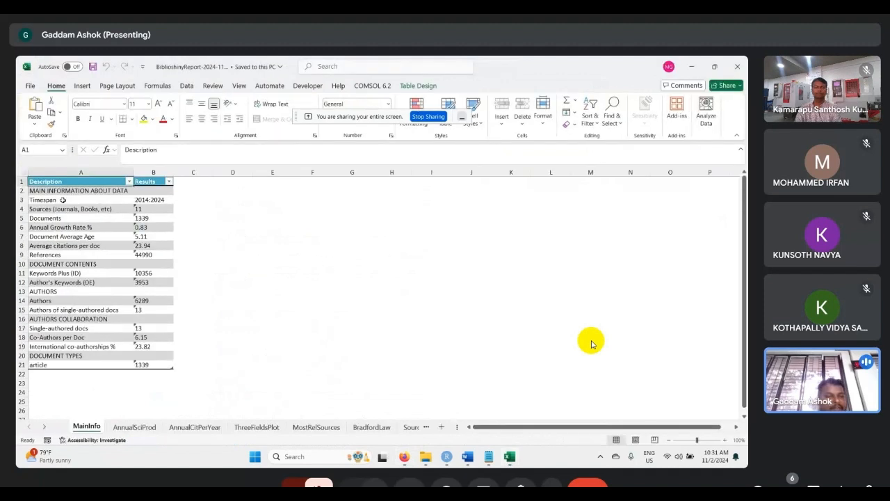
- Compare biblioshiny's Main Information overview with the timespan and sources rows on the exported workbook's MainInfo sheet
mouse_move(409, 460)
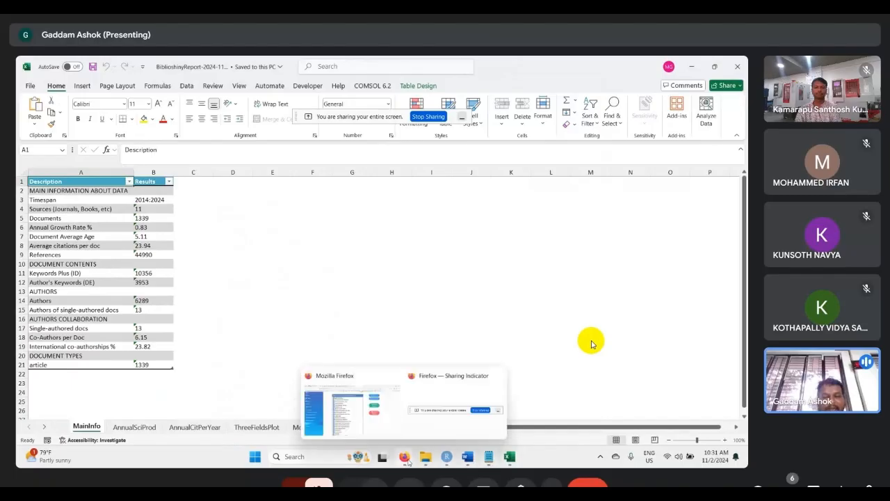
left_click(355, 409)
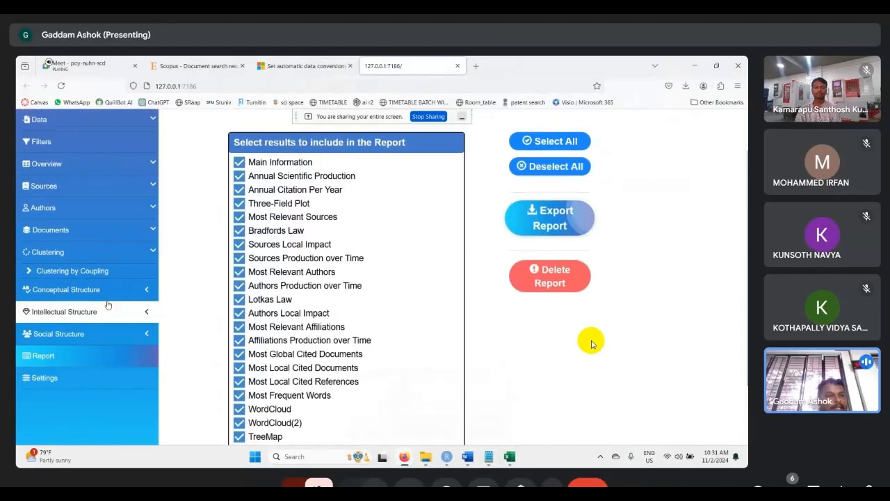
left_click(108, 210)
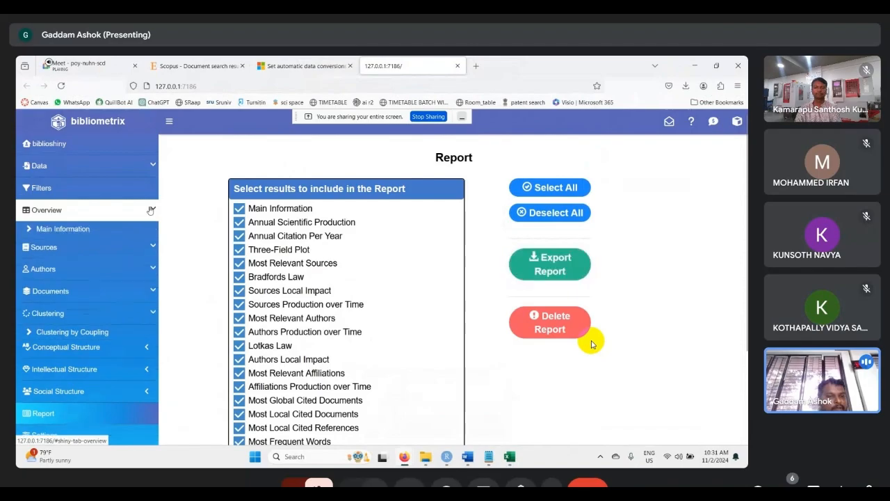
left_click(73, 231)
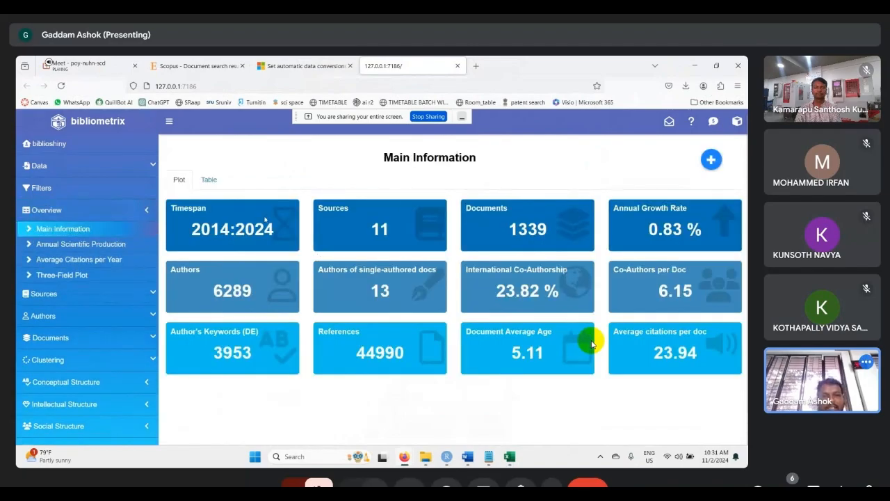
mouse_move(509, 456)
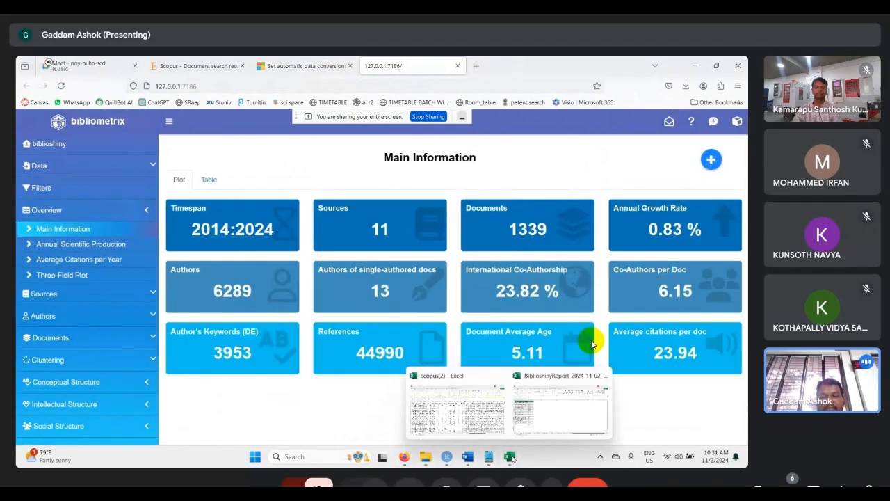
left_click(561, 411)
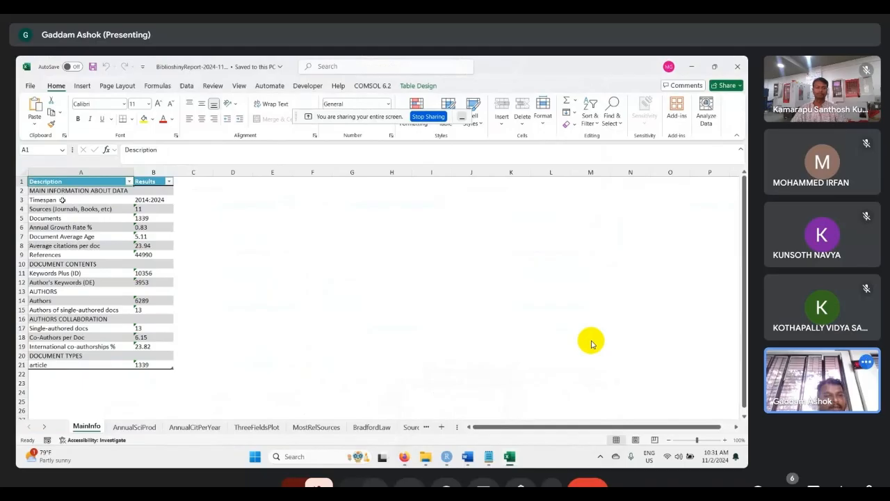
left_click(147, 201)
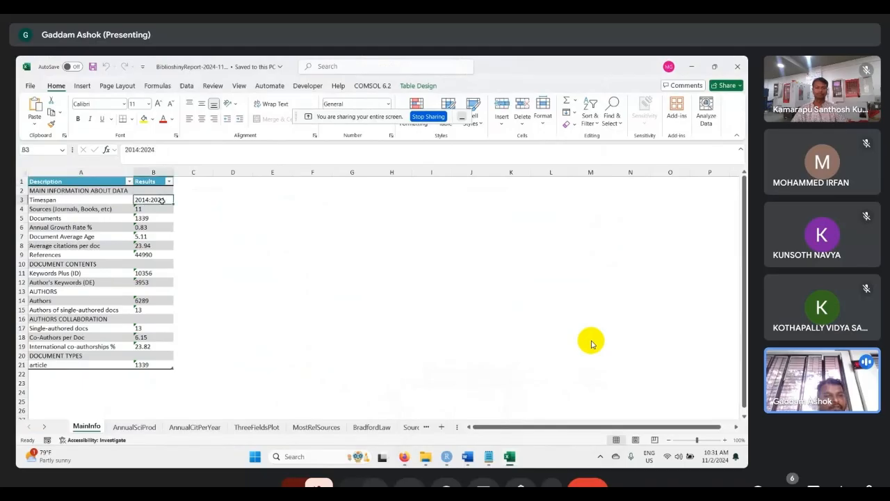
left_click(69, 211)
left_click(148, 208)
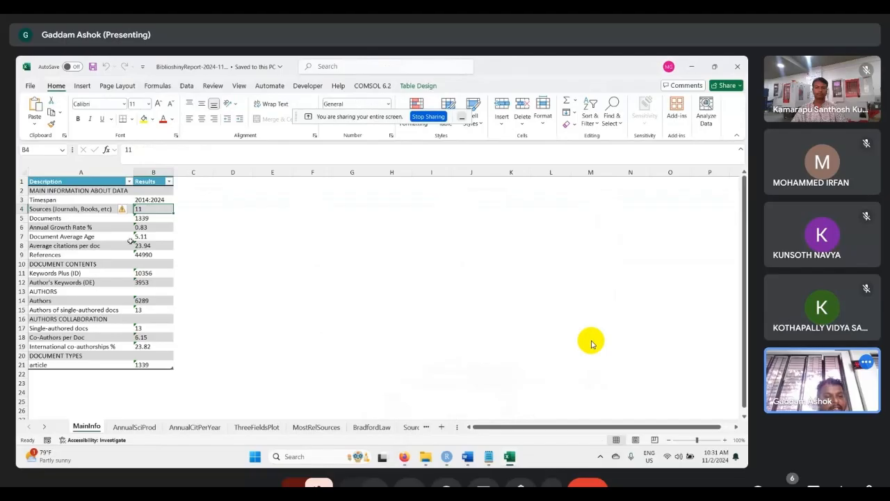
- Review the AnnualSciProd, AnnualCitPerYear, ThreeFieldsPlot and MostRelSources sheets of the exported report
left_click(135, 427)
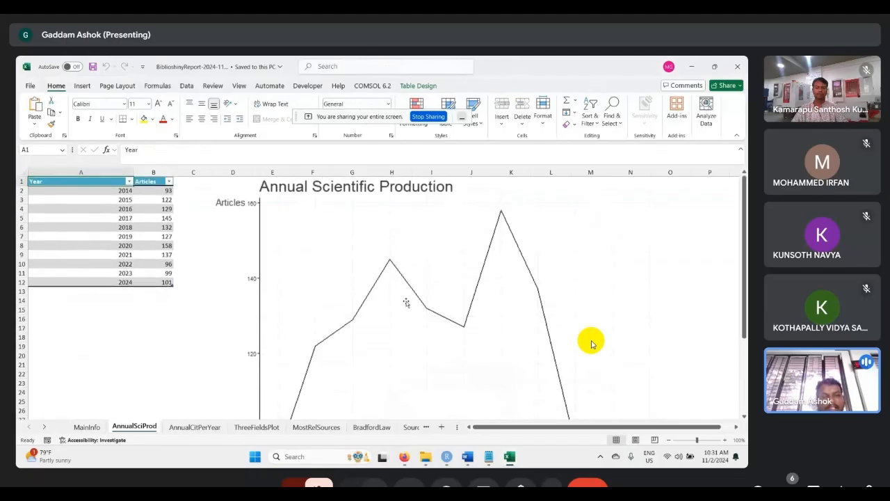
left_click(182, 427)
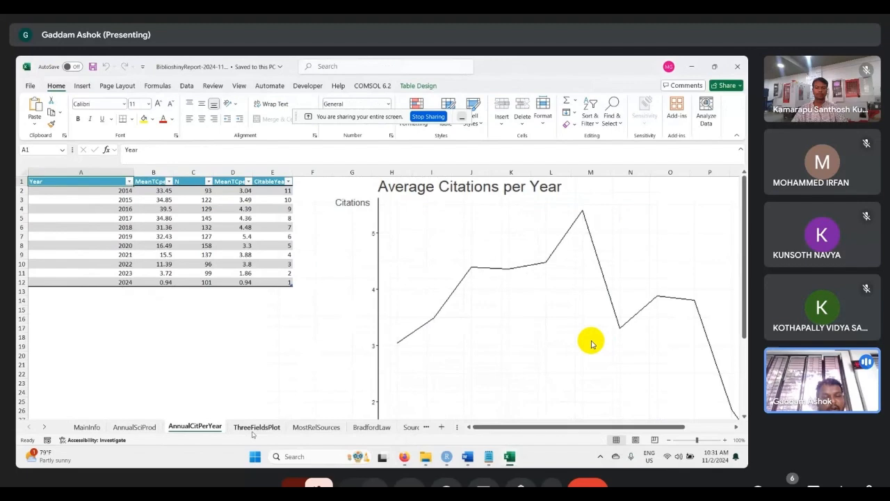
left_click(278, 429)
left_click(316, 427)
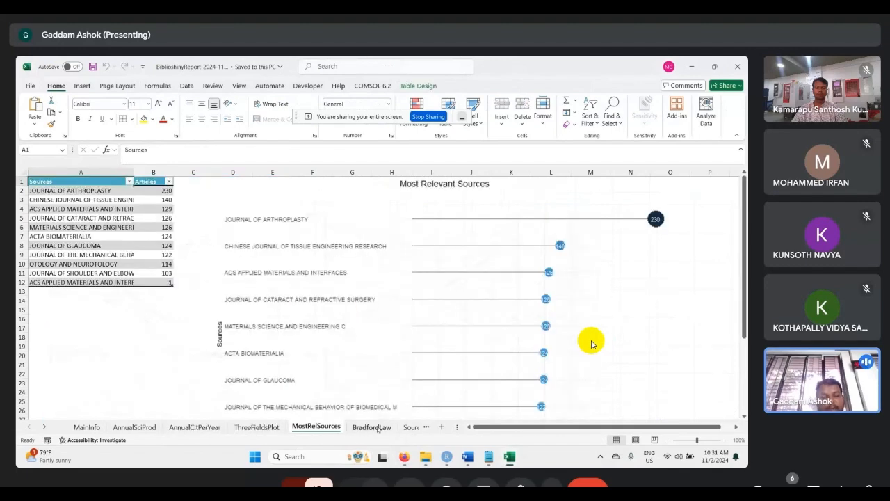
left_click(441, 427)
left_click(440, 427)
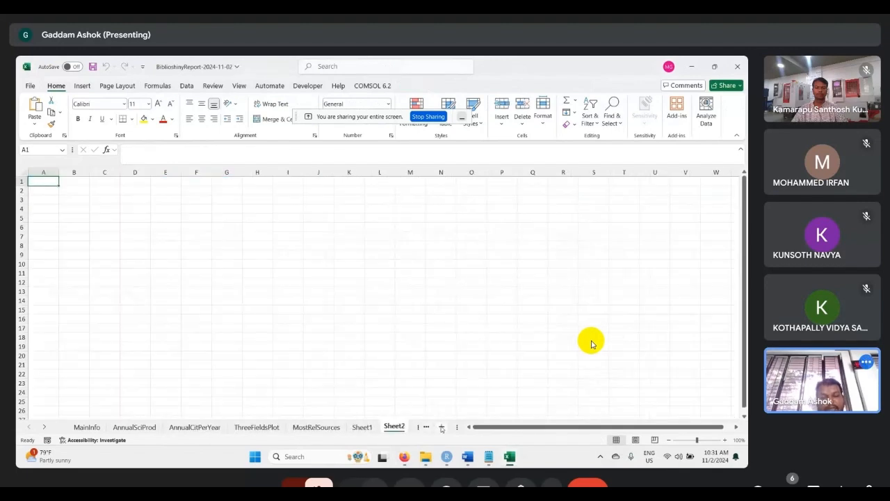
- Review the report's source and author sheets from BradfordLaw through AuthorLocImpact
left_click(426, 427)
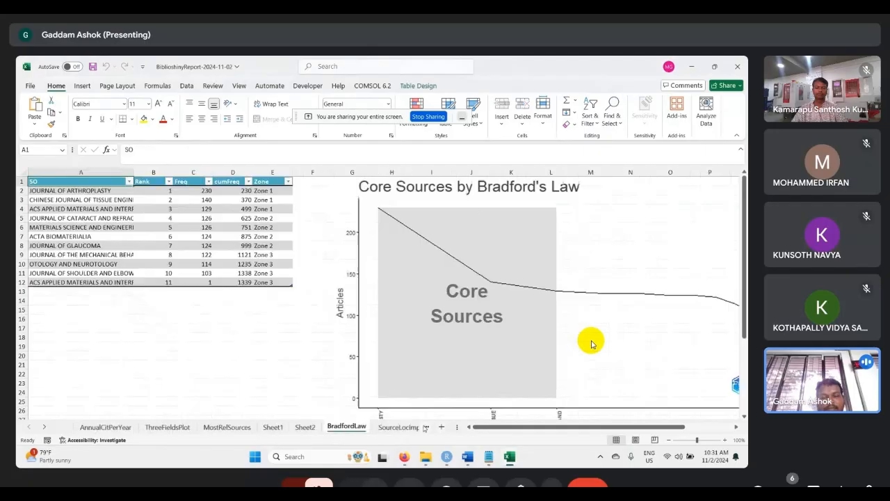
left_click(426, 427)
left_click(426, 427)
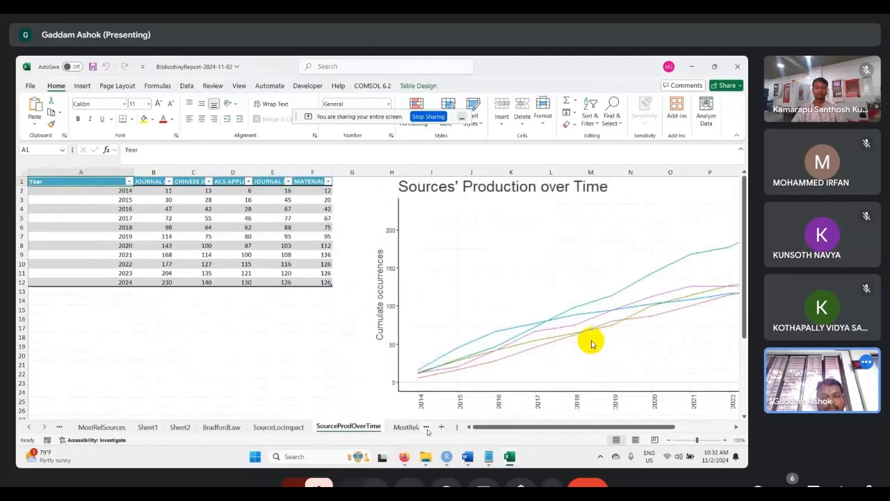
left_click(426, 427)
left_click(426, 427)
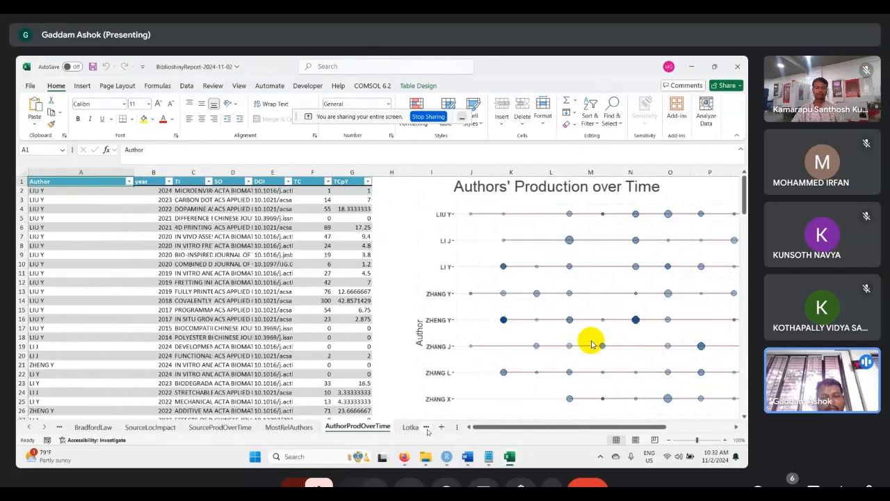
left_click(427, 427)
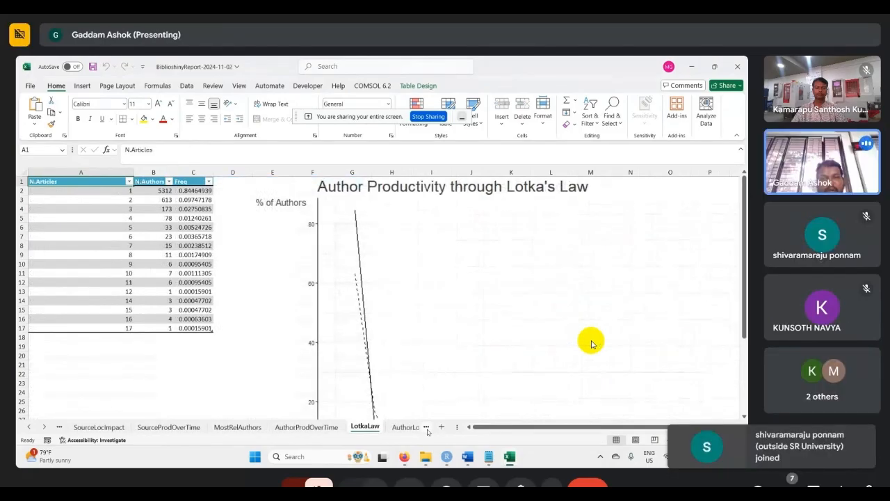
left_click(426, 429)
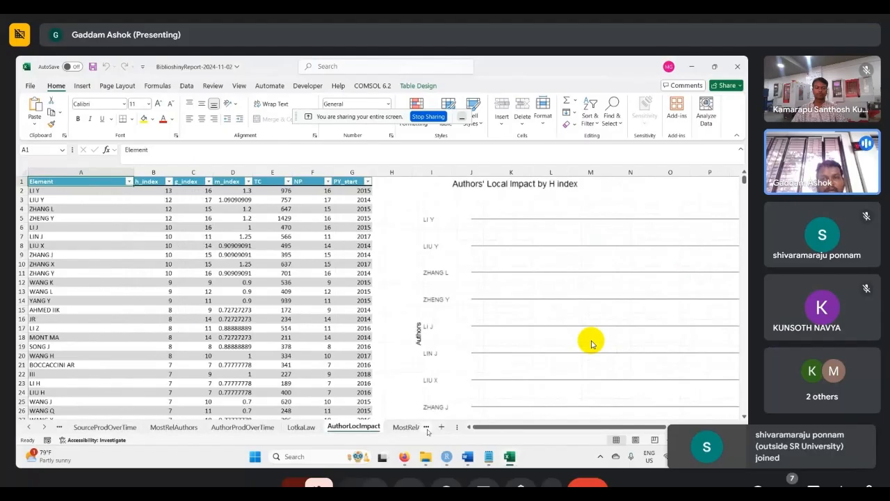
- Examine the MostRelAffiliations, AffOverTime and MostGlobCitDocs sheets of the report
left_click(427, 429)
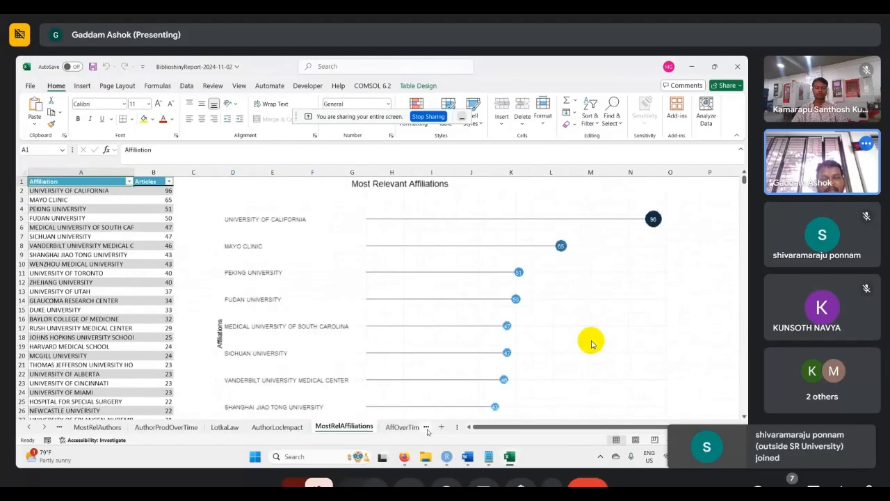
key("ctrl+Page_Down")
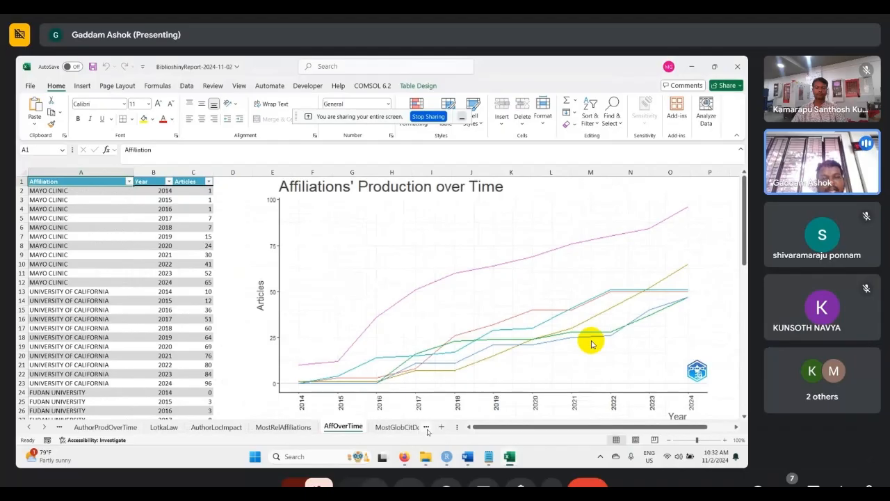
key("ctrl+Page_Down")
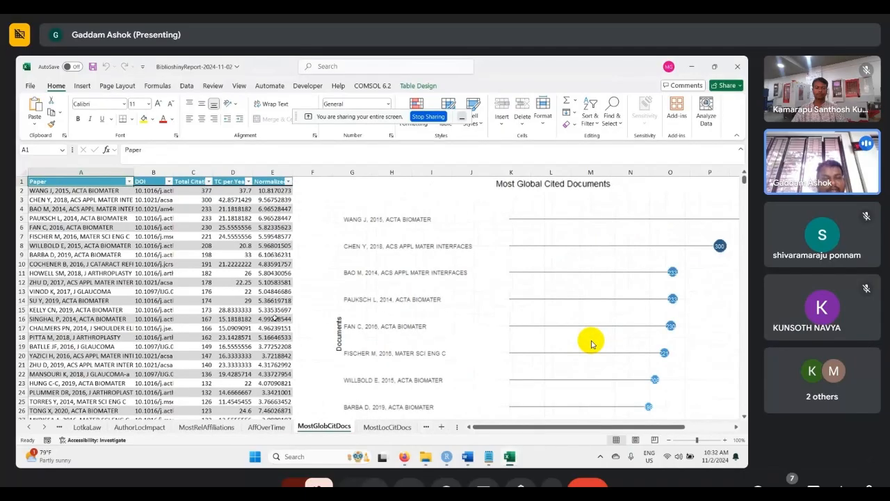
scroll(377, 340, "down", 3)
scroll(376, 327, "up", 3)
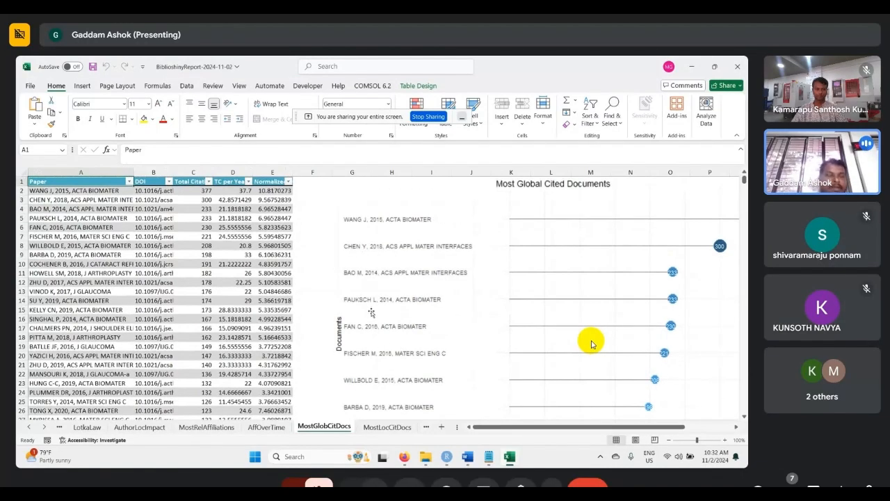
- Open the document "polymer composit material 9-6-2-2024" from the "Archives of Computational Methods in Engineering" subfolder of "3d printing and polymer composite"
mouse_move(424, 457)
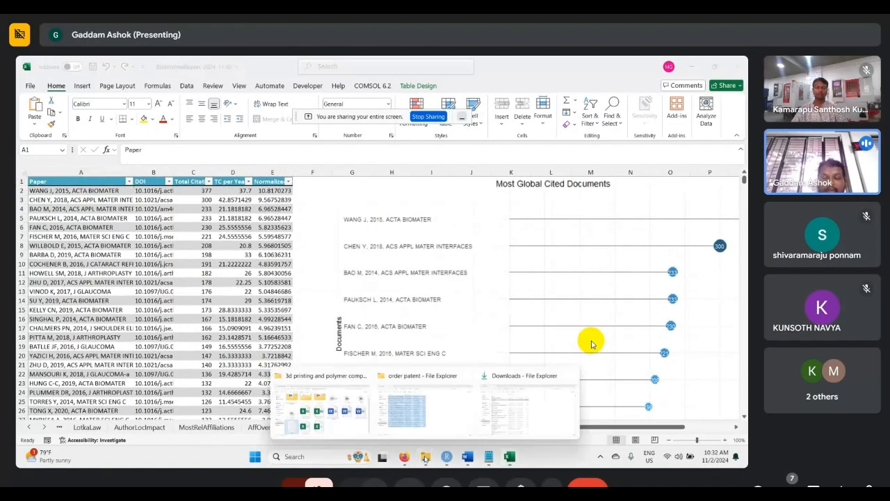
left_click(321, 404)
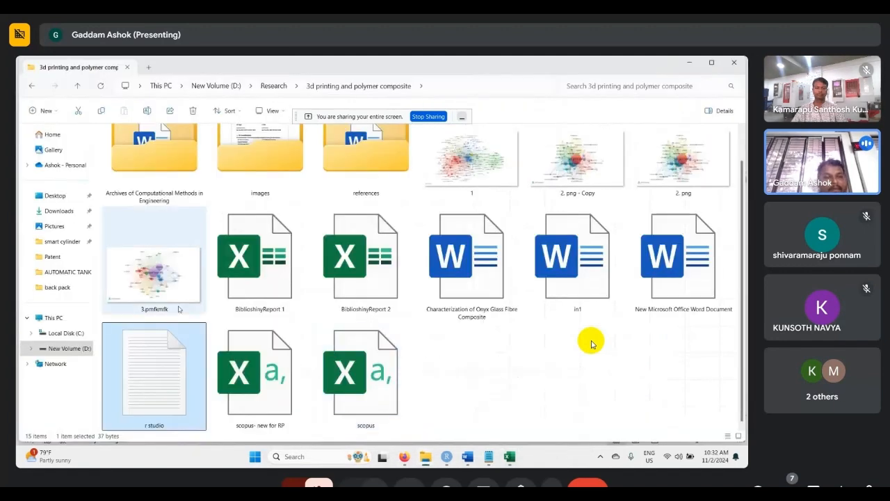
scroll(164, 278, "up", 1)
left_click(165, 214)
double_click(165, 214)
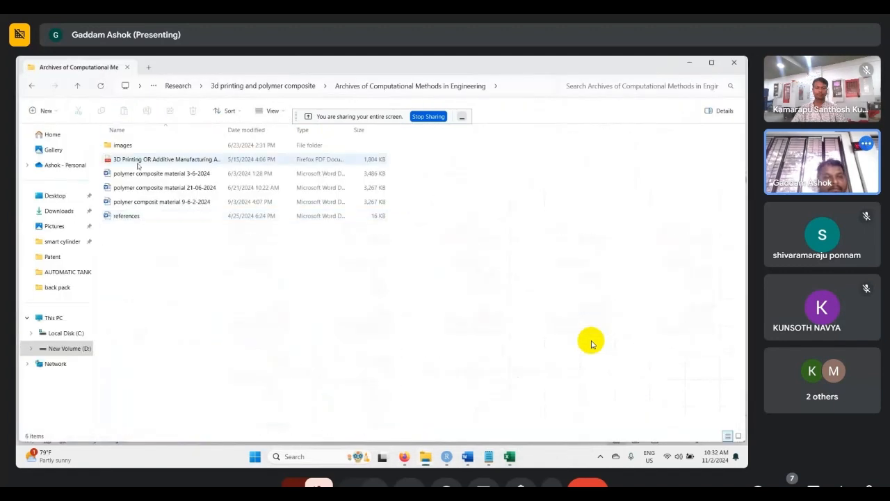
left_click(174, 203)
double_click(174, 205)
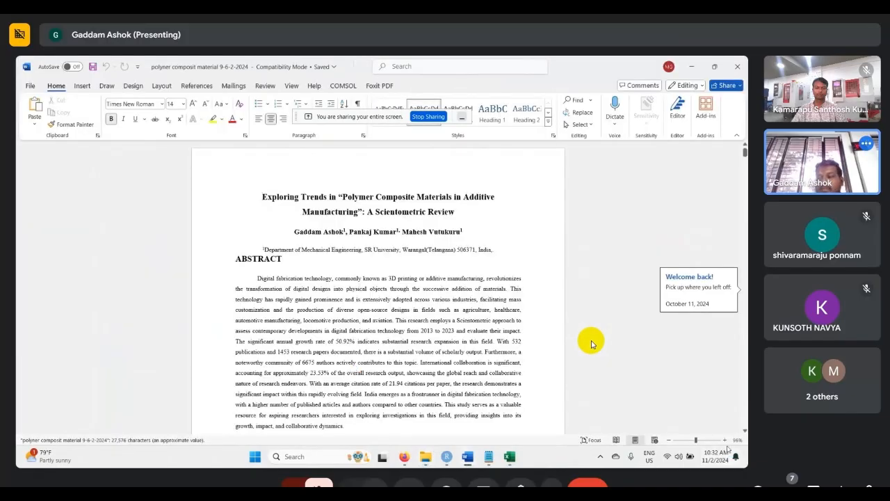
- Enlarge the scientometric review paper to 130% and read its abstract, keywords and the start of the introduction
left_click(726, 441)
left_click(726, 441)
left_click(726, 440)
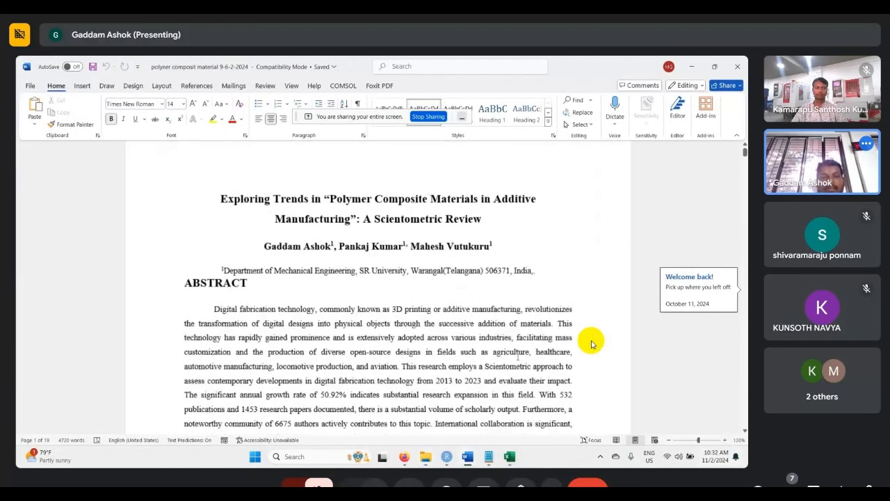
left_click(726, 441)
scroll(592, 344, "down", 5)
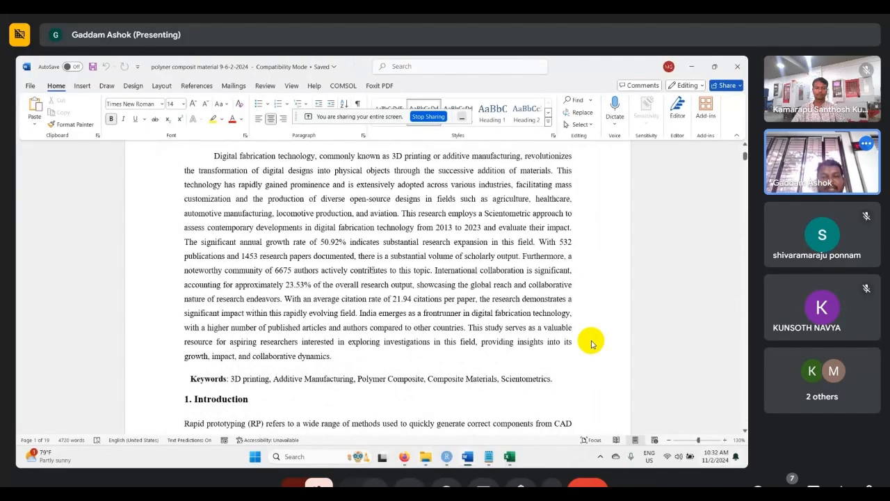
scroll(331, 256, "up", 5)
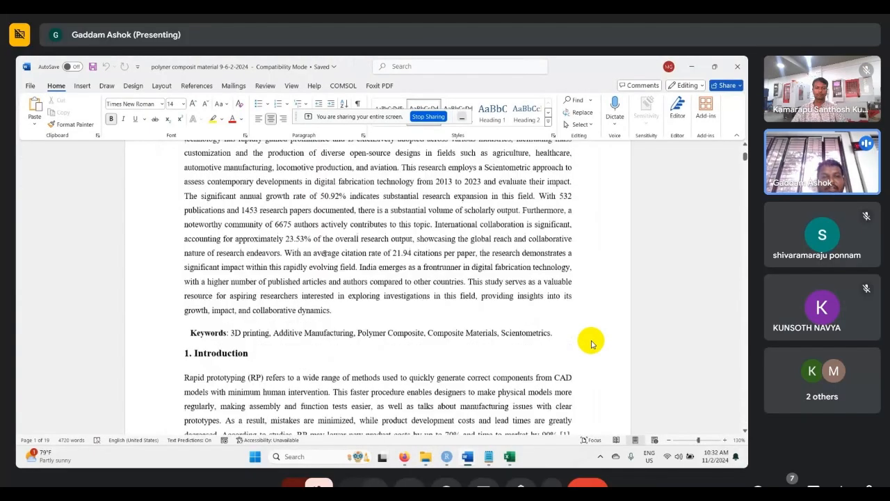
- Highlight the opening words of the paper's title and examine the title, author block and abstract
left_click_drag(184, 193, 323, 217)
scroll(234, 232, "up", 2)
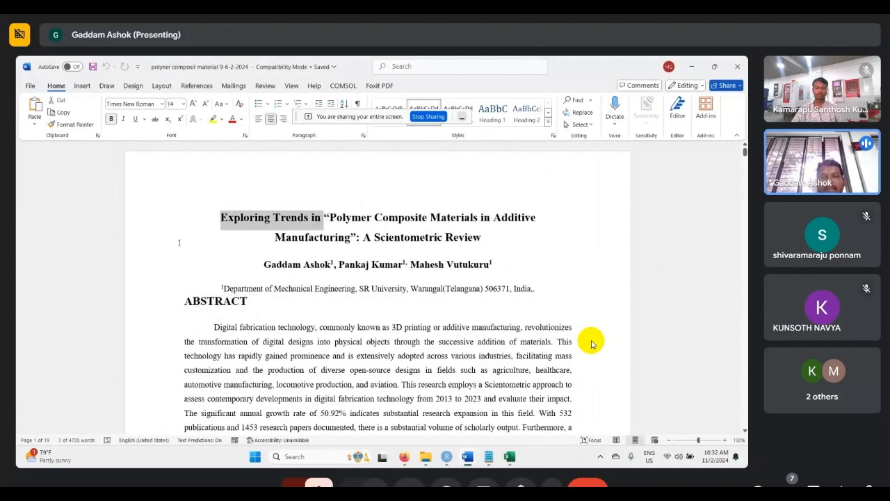
left_click(327, 237)
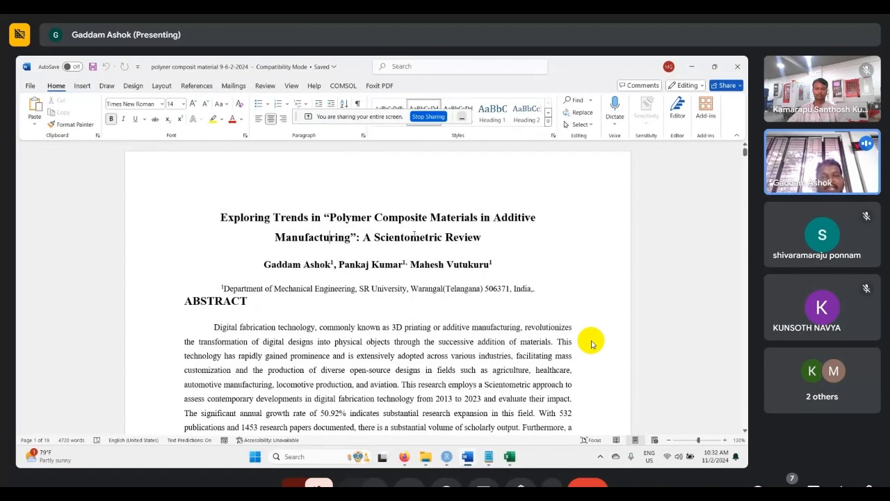
scroll(591, 344, "down", 3)
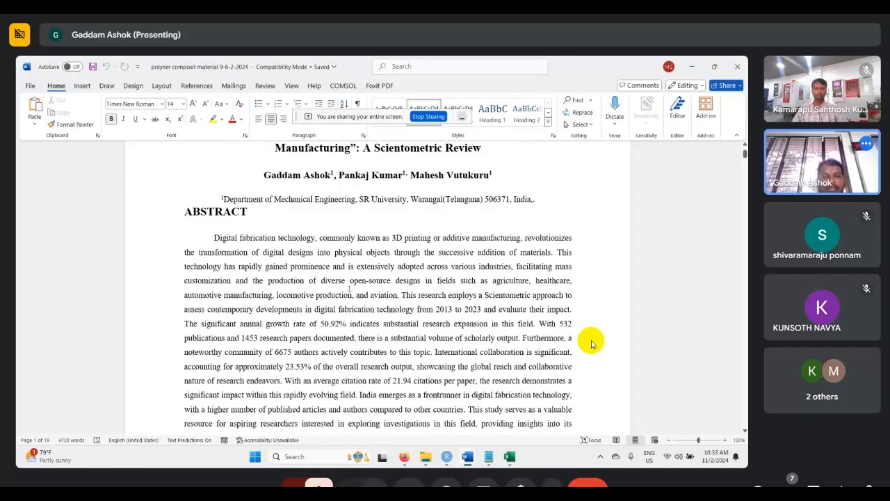
scroll(591, 344, "down", 3)
scroll(591, 343, "up", 4)
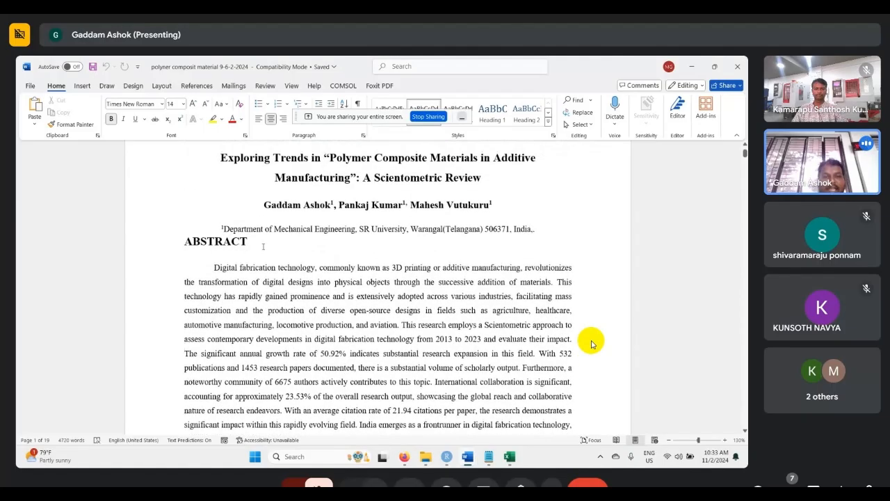
- Highlight the ABSTRACT, Keywords and Introduction headings in turn to review the paper's opening structure
key("shift+Home")
scroll(591, 343, "down", 4)
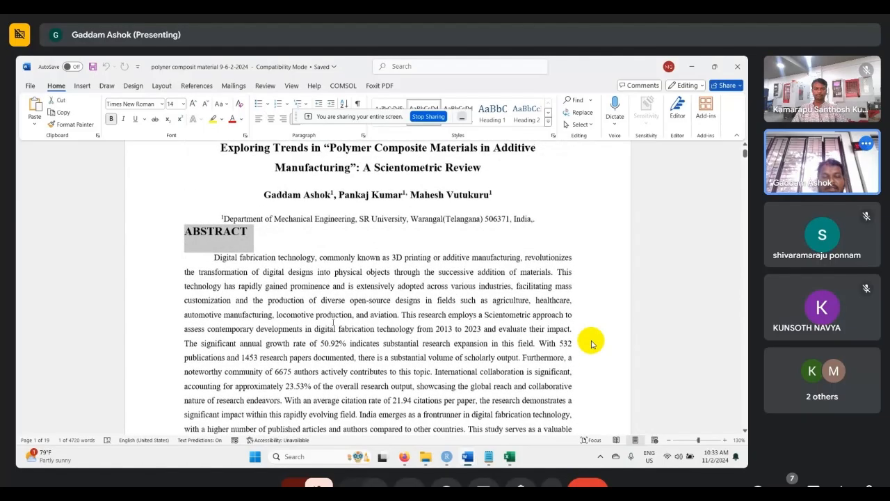
scroll(333, 321, "down", 3)
left_click_drag(190, 282, 227, 282)
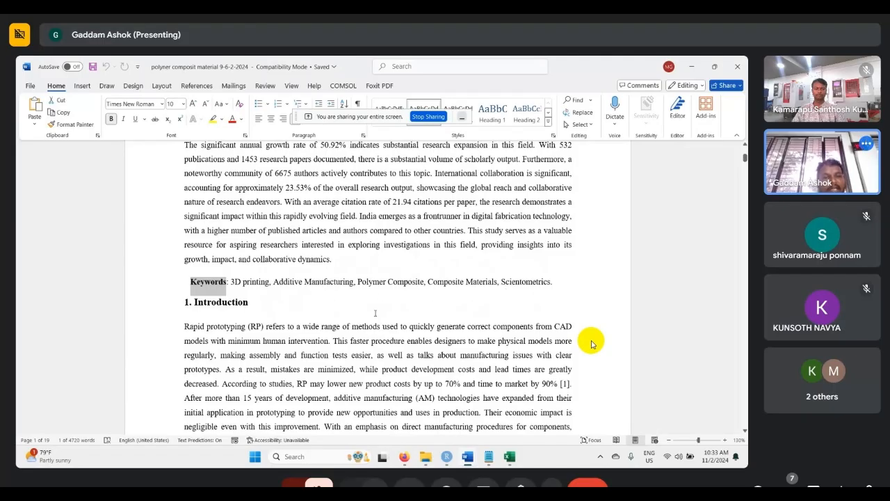
scroll(593, 345, "down", 2)
left_click_drag(258, 245, 194, 245)
scroll(593, 344, "down", 15)
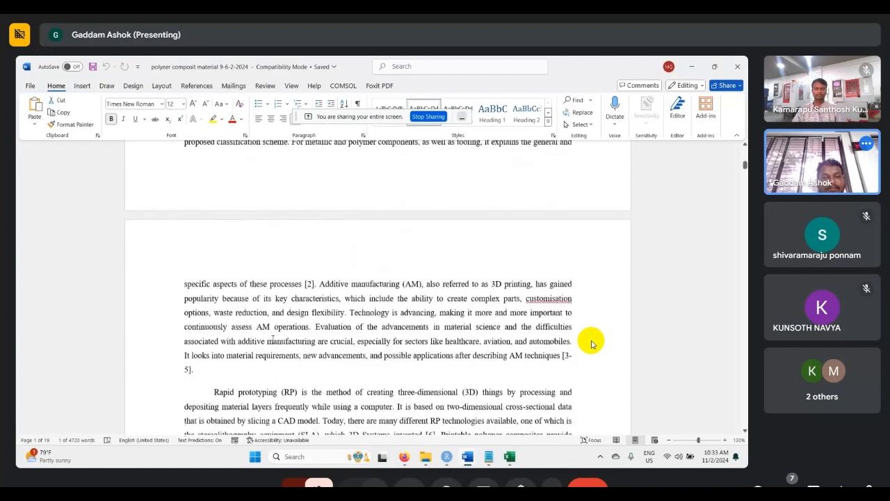
- Highlight the "2. METHOD" and "2.1 Search Query" headings and read the description of the search strategy
scroll(593, 345, "down", 15)
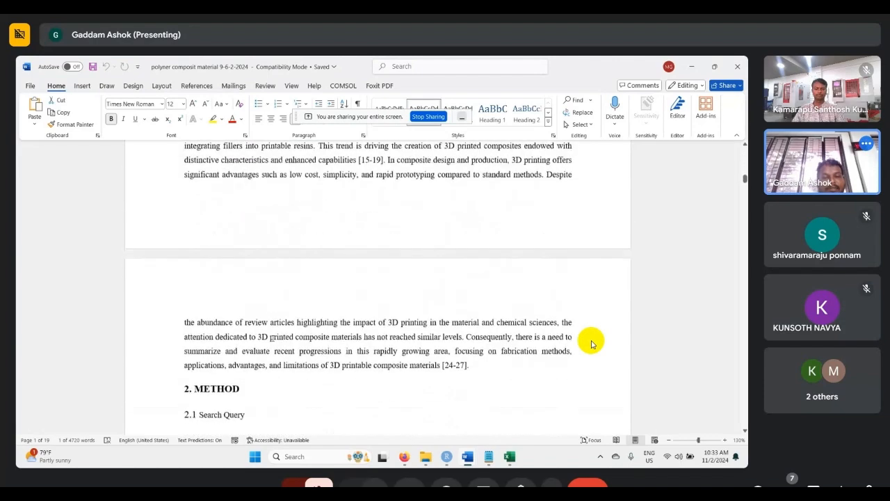
left_click_drag(245, 270, 185, 270)
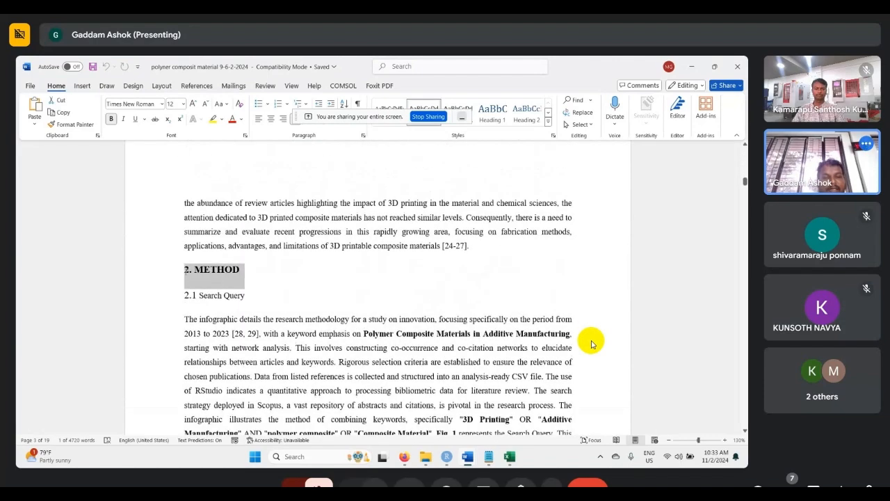
scroll(592, 344, "down", 1)
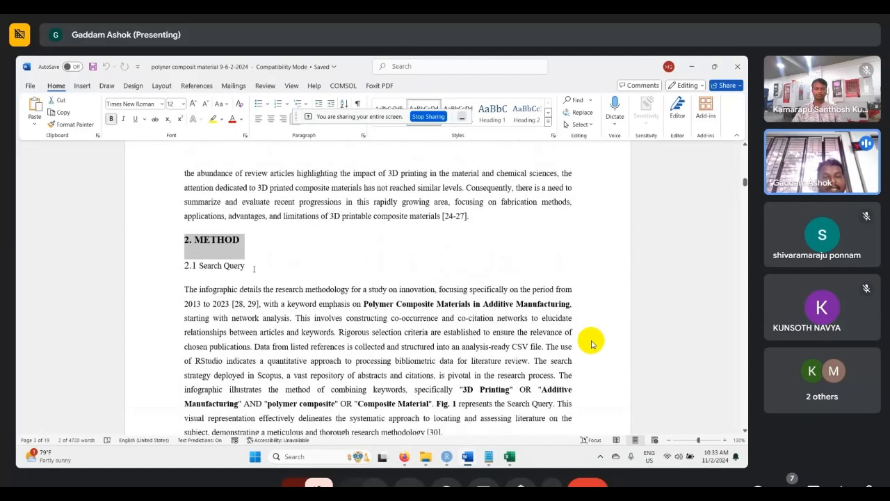
left_click_drag(254, 269, 198, 269)
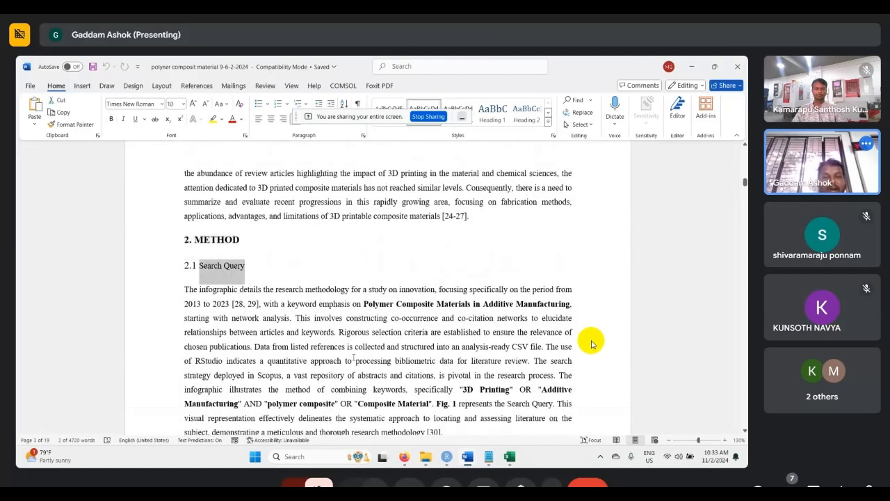
scroll(592, 344, "down", 6)
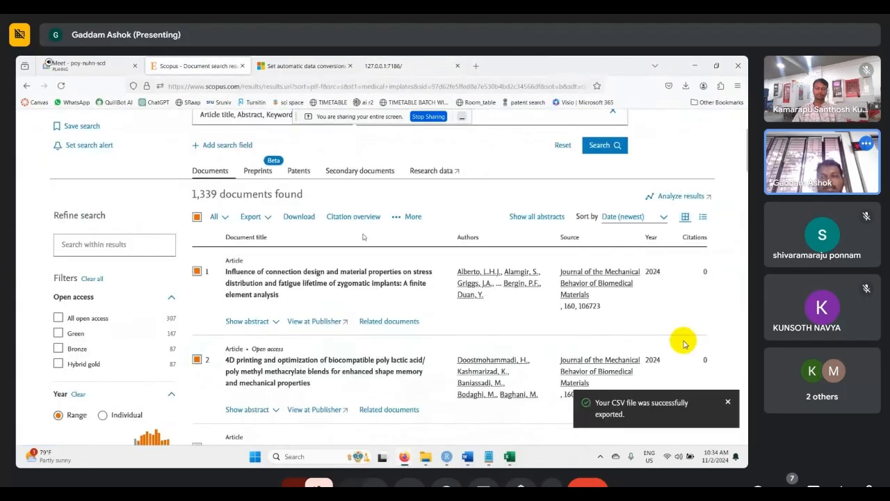
- Show the medical implants search in Scopus as an advanced query and highlight its visible query text
left_click(619, 185)
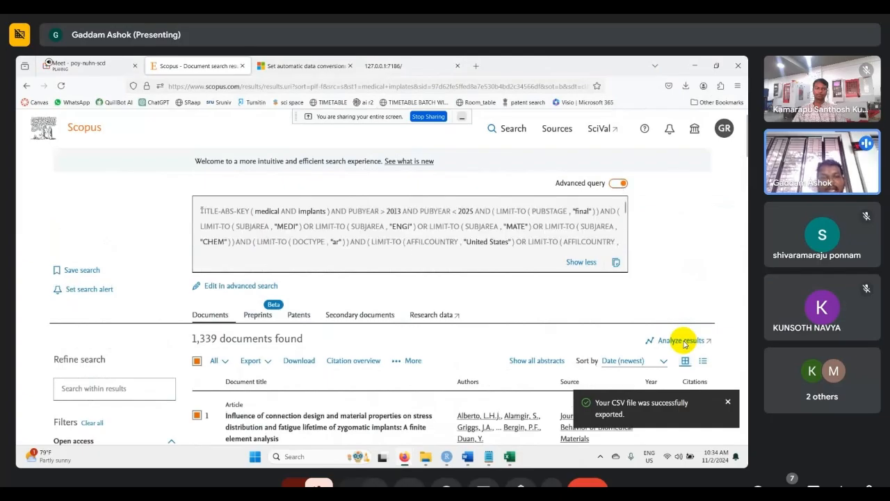
left_click_drag(200, 212, 611, 253)
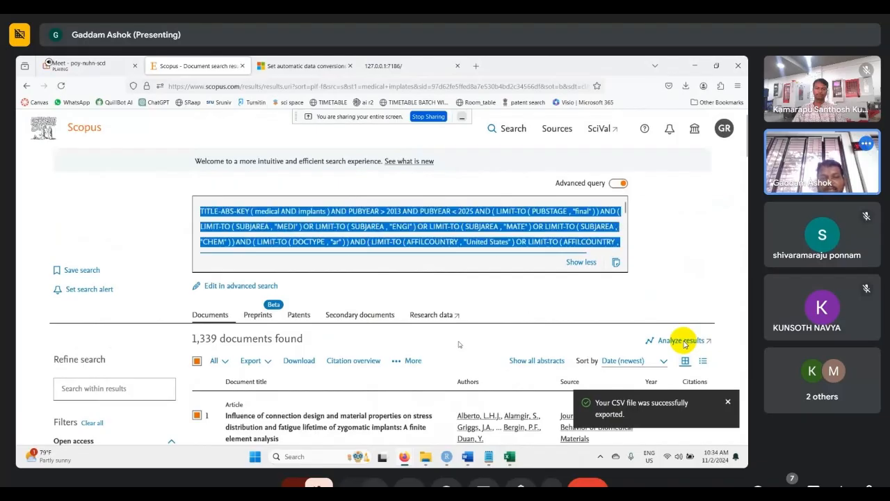
scroll(458, 343, "down", 1)
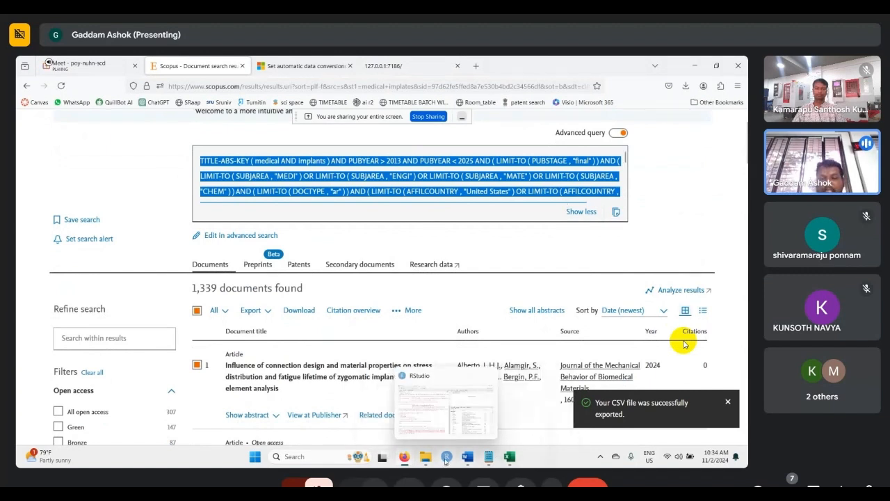
- Switch back to the polymer composite paper in Word and highlight the "Main Information" heading of section 2.2 above Fig. 2
left_click(473, 461)
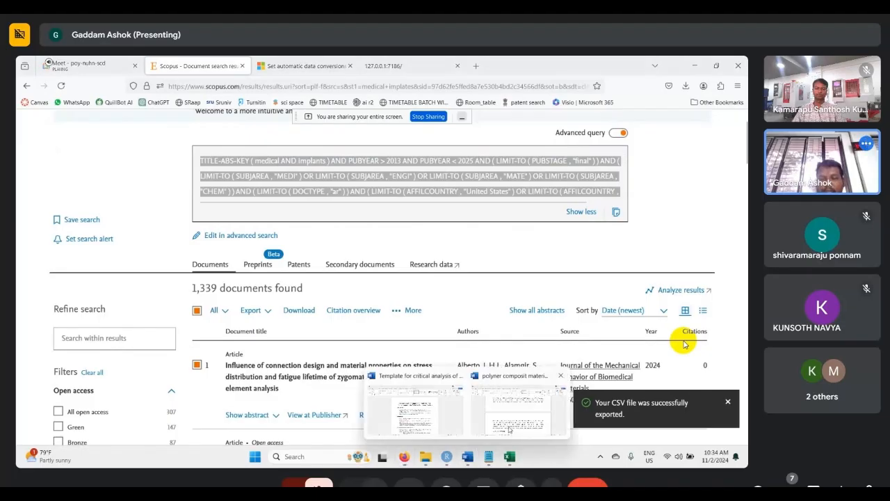
left_click(510, 430)
scroll(373, 345, "down", 3)
scroll(372, 345, "down", 3)
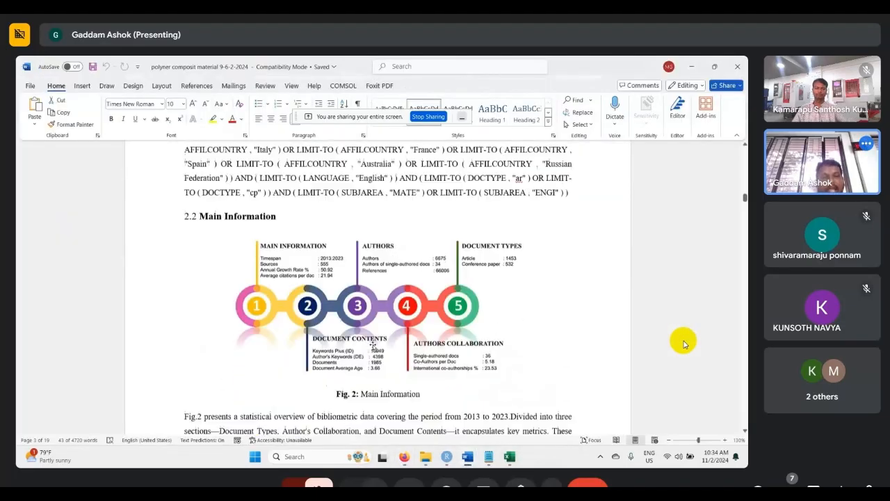
left_click_drag(199, 204, 279, 206)
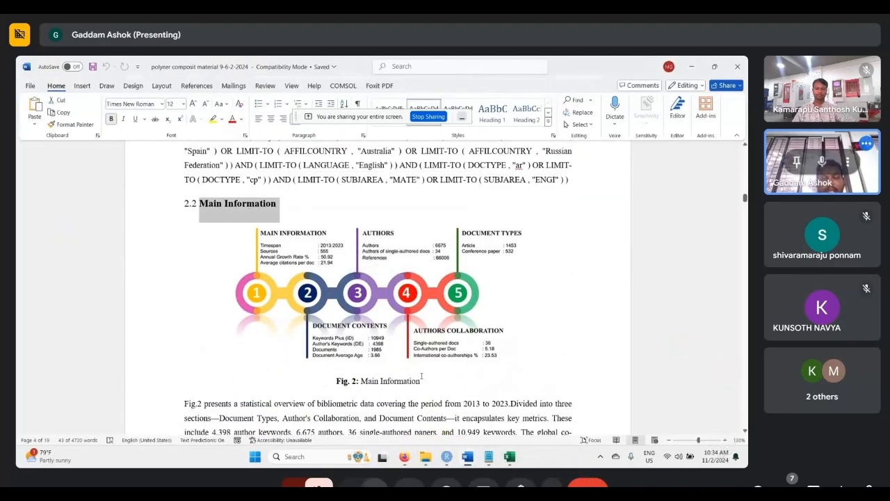
- Compare the paper's Fig. 2 with the Main Information overview in biblioshiny in the browser, and return to the paper in Word
left_click(509, 457)
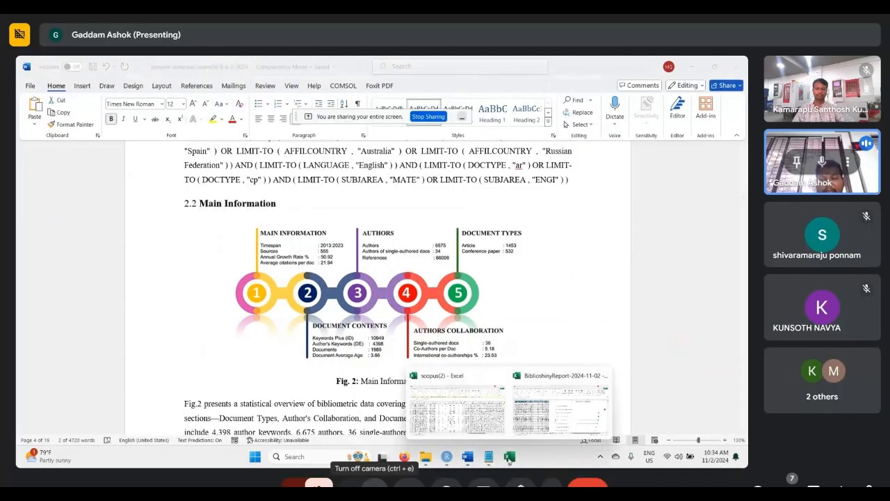
mouse_move(404, 456)
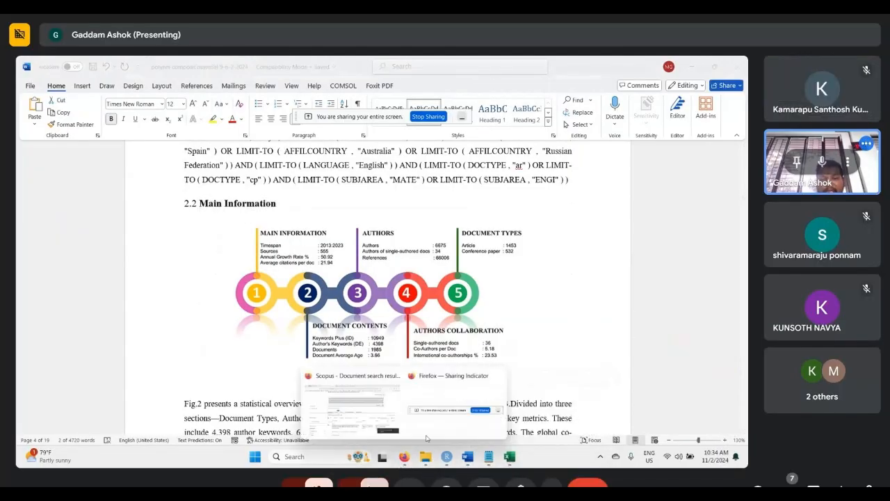
left_click(332, 406)
left_click(395, 67)
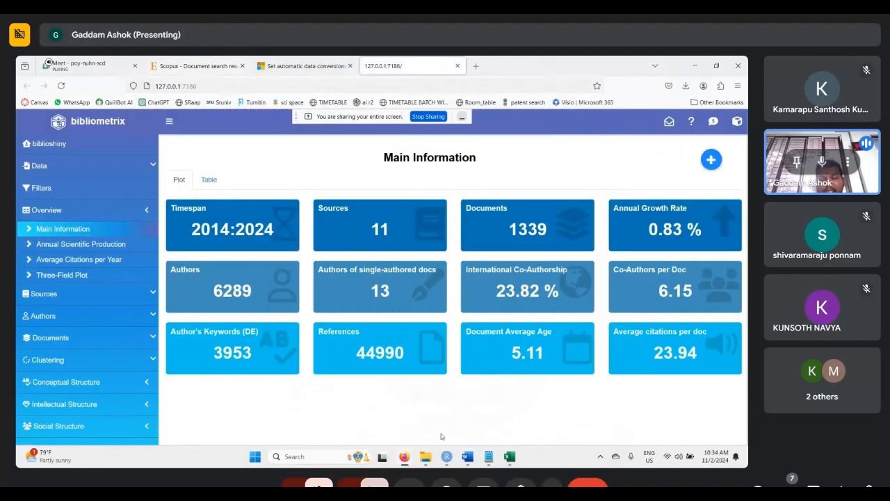
mouse_move(467, 457)
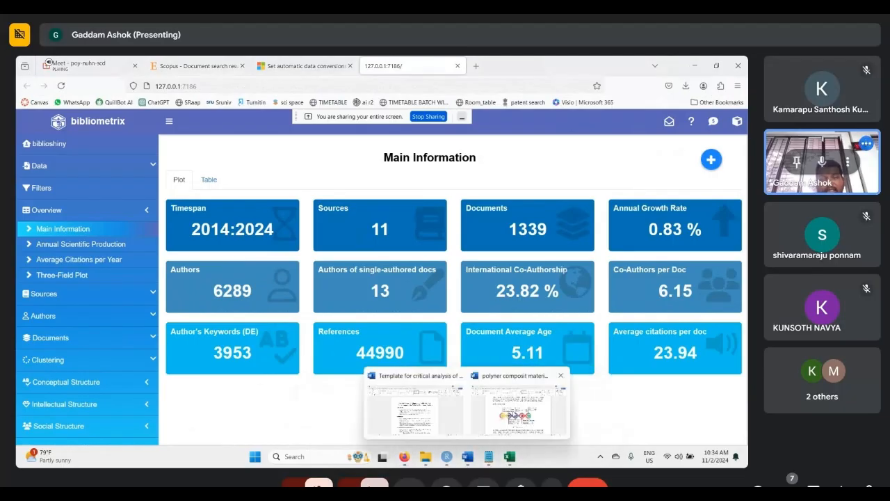
left_click(511, 416)
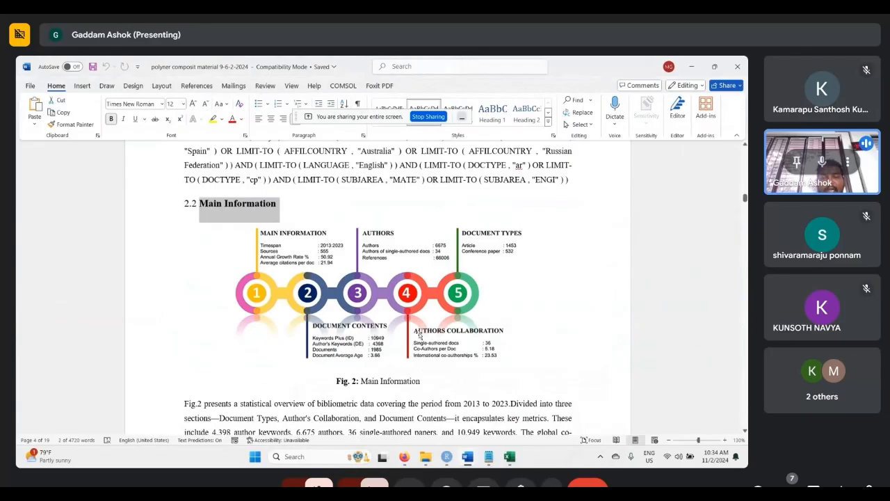
- Read the paragraph explaining Fig. 2 and highlight the "3.Bibliographic Analysis" heading
scroll(460, 314, "down", 1)
scroll(460, 314, "down", 5)
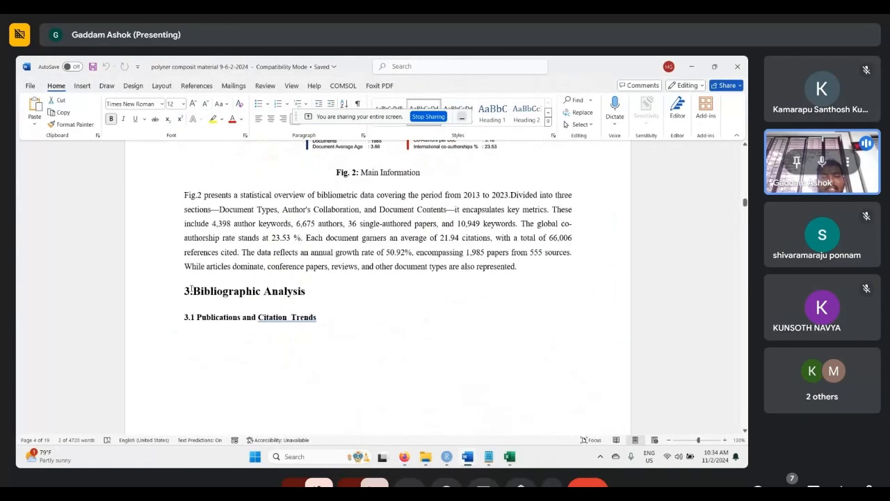
left_click_drag(179, 291, 375, 306)
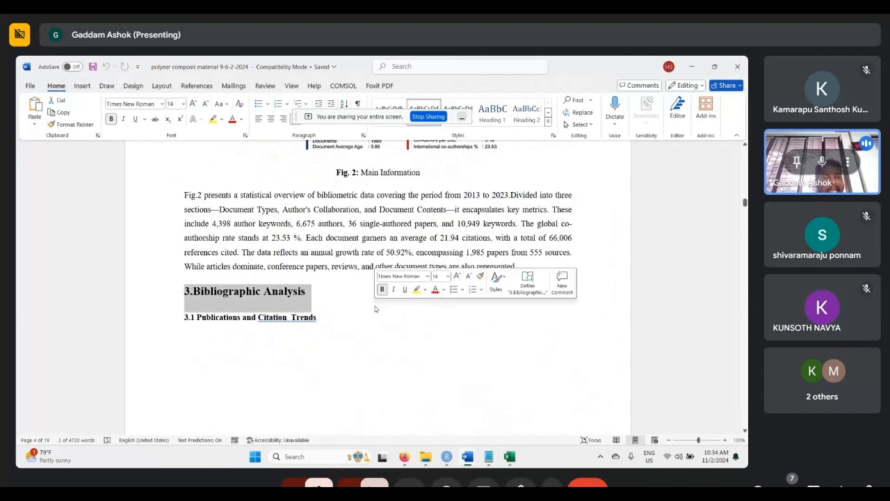
scroll(375, 306, "down", 1)
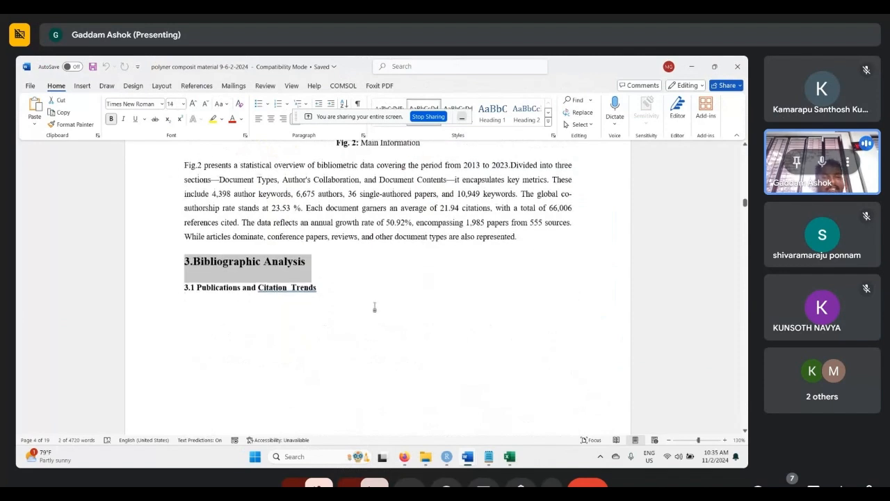
- Highlight the heading of section 3.1 on publications and citation trends, and the Fig. 3 caption "Publication vs Citations"
left_click(340, 291)
scroll(346, 298, "down", 2)
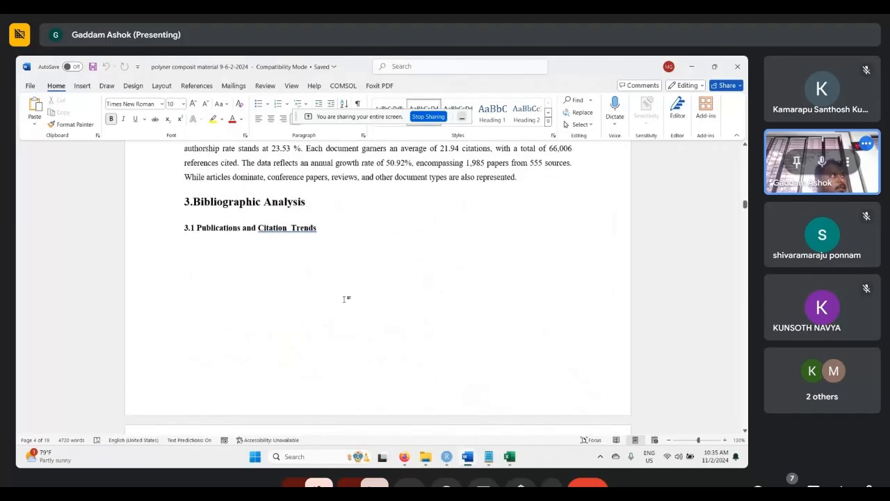
scroll(345, 299, "down", 1)
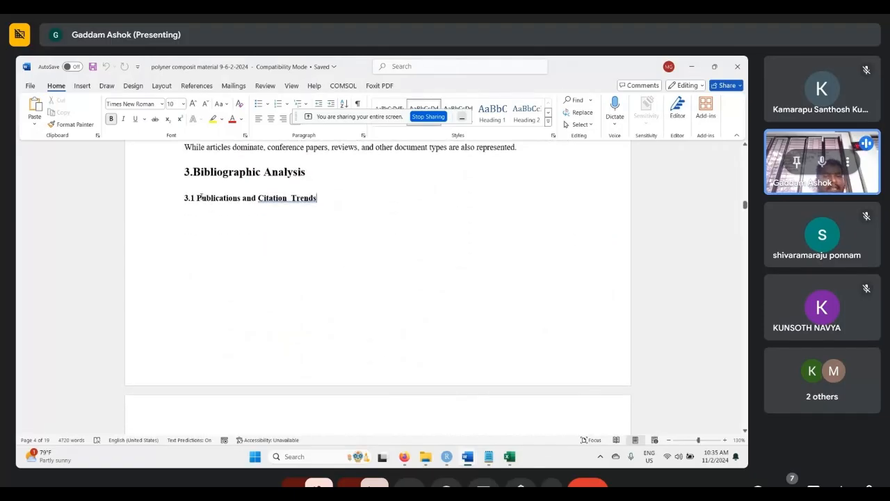
left_click_drag(185, 198, 307, 200)
scroll(297, 285, "down", 9)
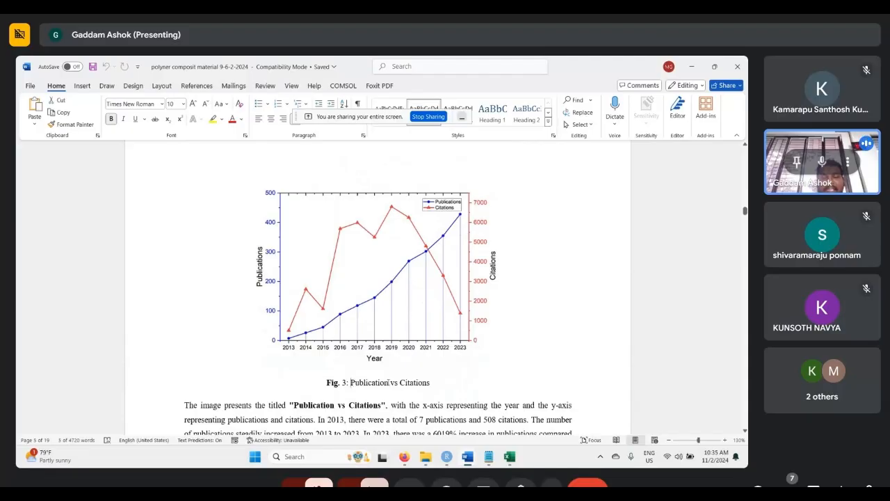
left_click_drag(350, 383, 431, 382)
mouse_move(512, 456)
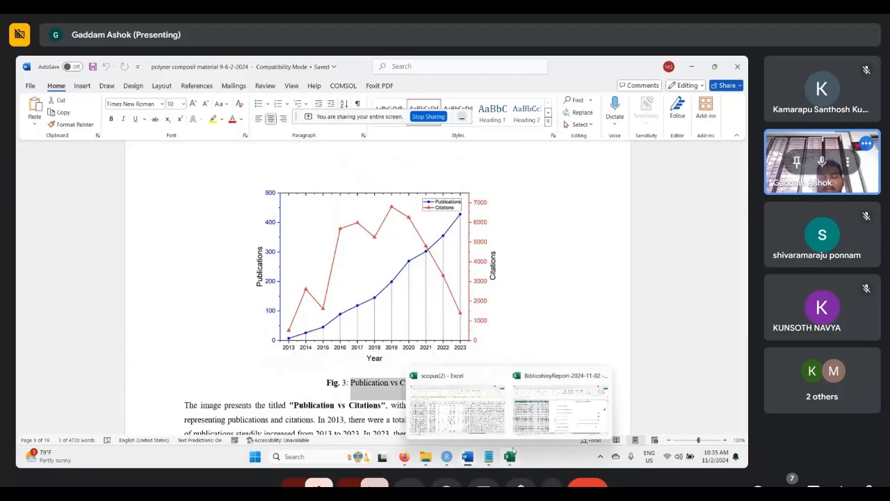
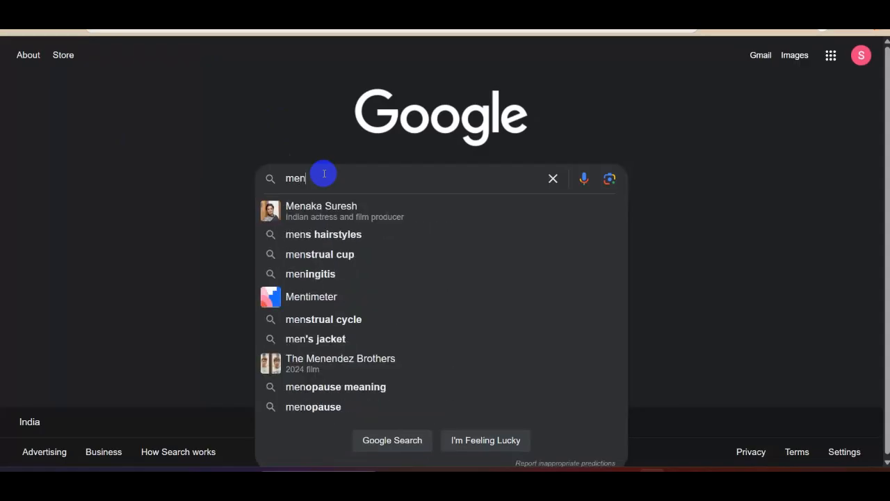
- Search Google for Mendeley Reference Manager, and open and view its product page on the Mendeley website
type("dley")
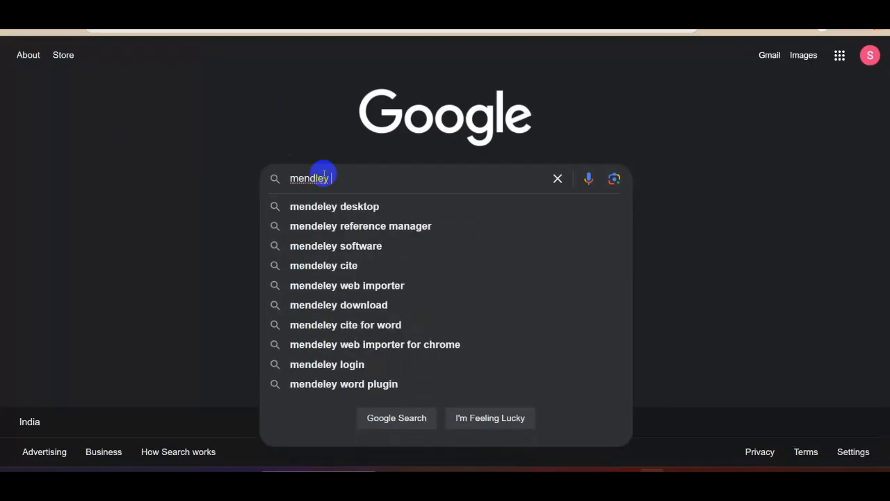
key("Down")
key("Down")
key("Return")
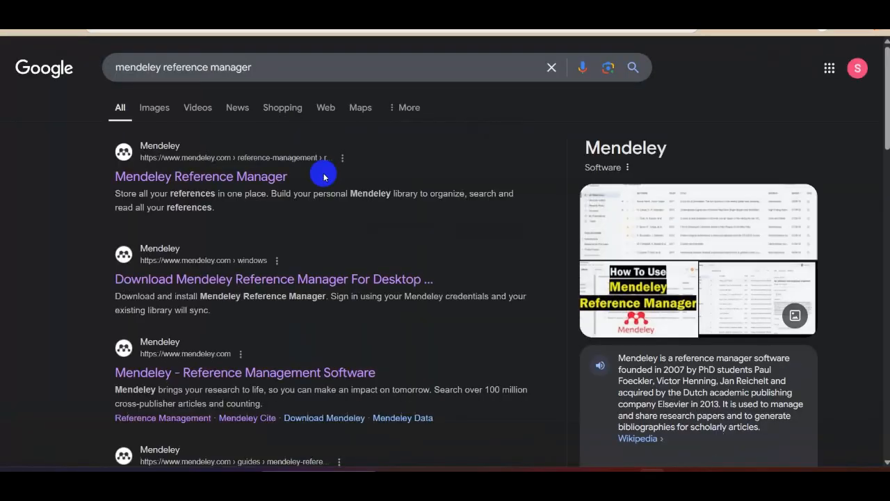
left_click(232, 179)
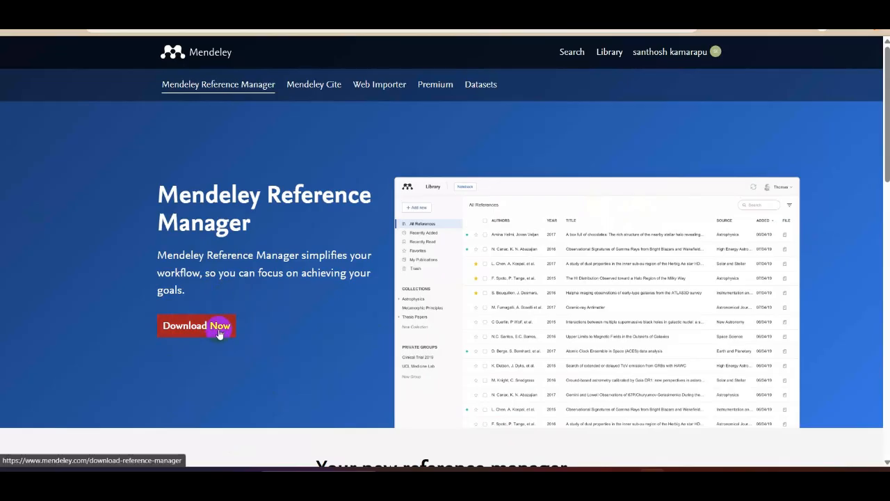
scroll(255, 279, "down", 1)
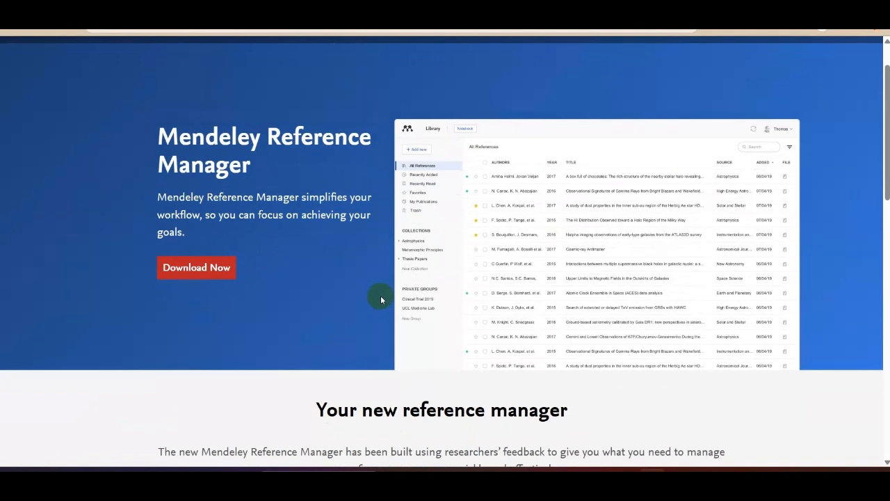
scroll(380, 298, "up", 1)
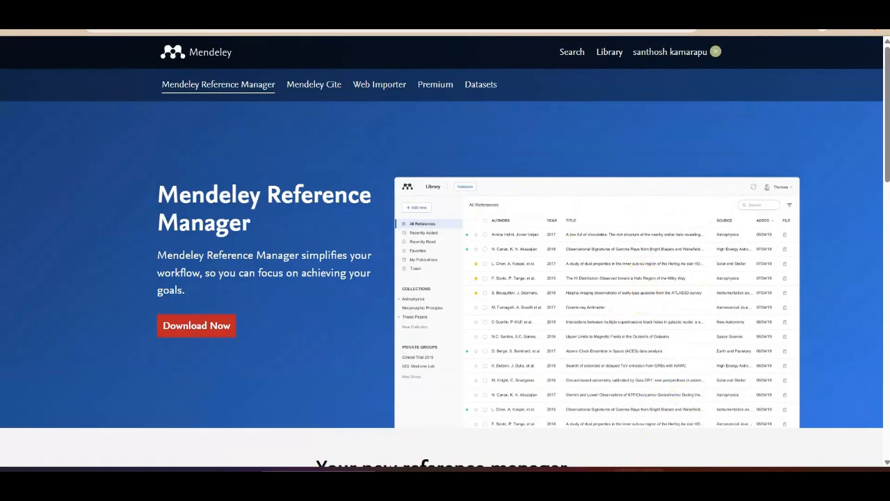
- Look through all references in the Mendeley Reference Manager desktop library, and revisit its download page in the browser
left_click(630, 470)
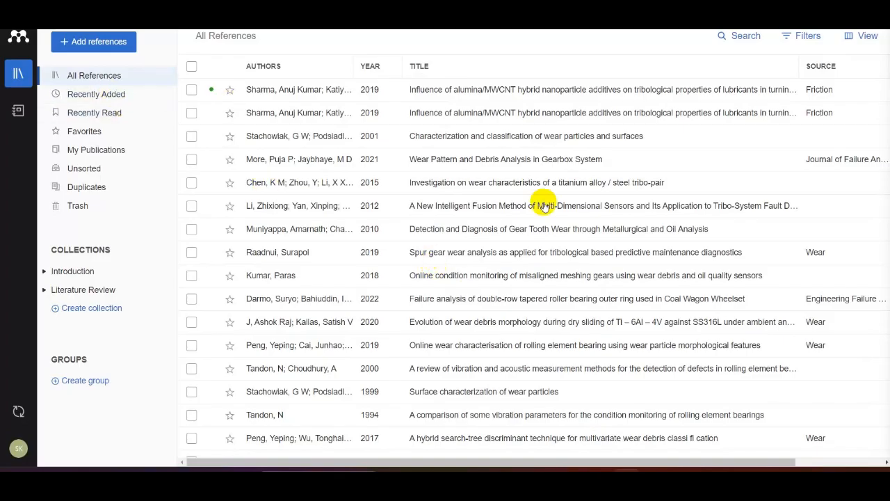
scroll(540, 201, "down", 2)
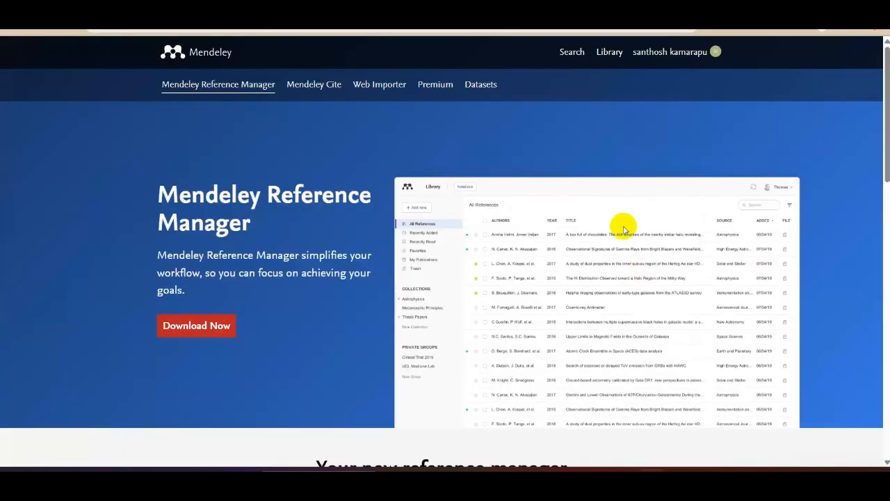
left_click(662, 74)
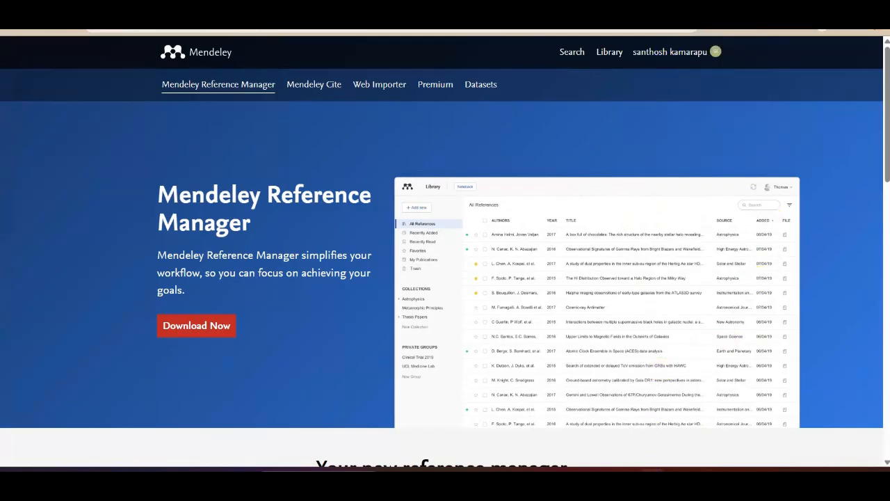
left_click(652, 69)
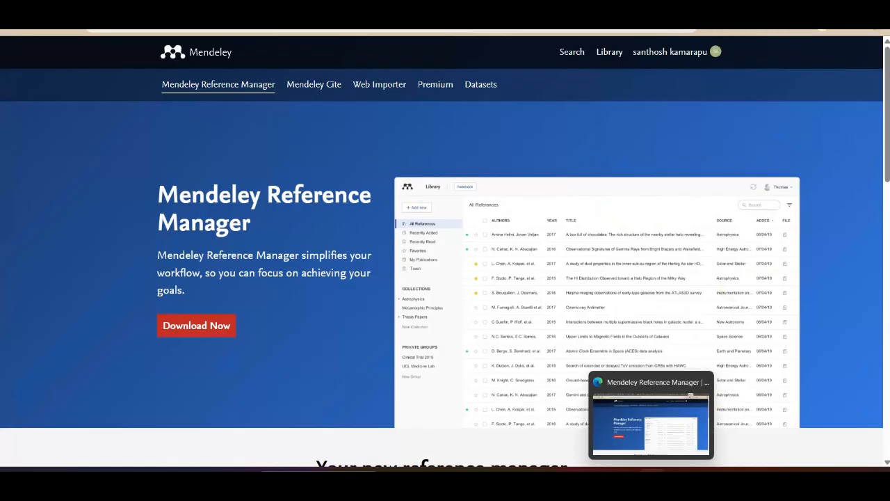
left_click(627, 477)
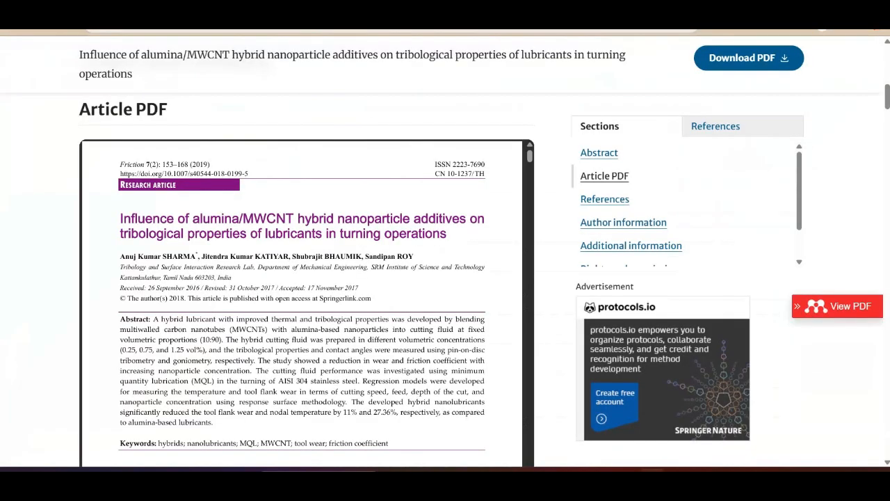
- Examine the title, citation details, abstract and PDF preview of the Springer article on alumina/MWCNT hybrid nanoparticle additives
scroll(457, 178, "up", 10)
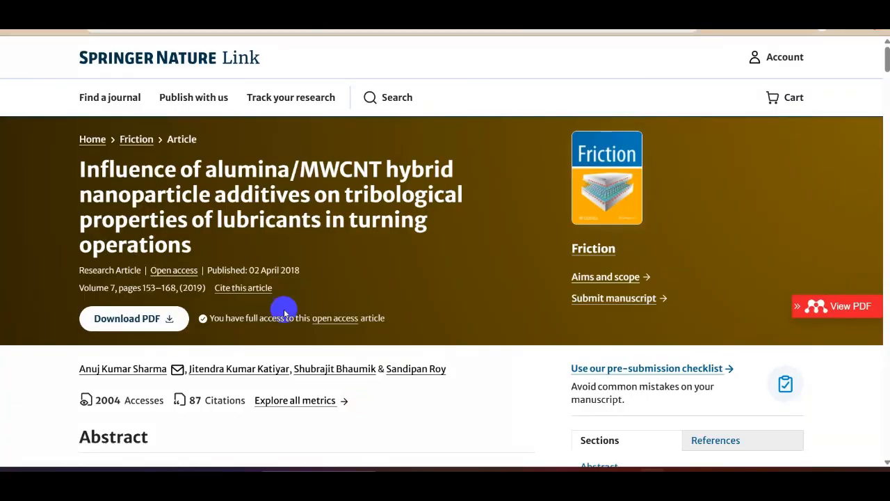
scroll(308, 254, "down", 3)
scroll(234, 240, "down", 2)
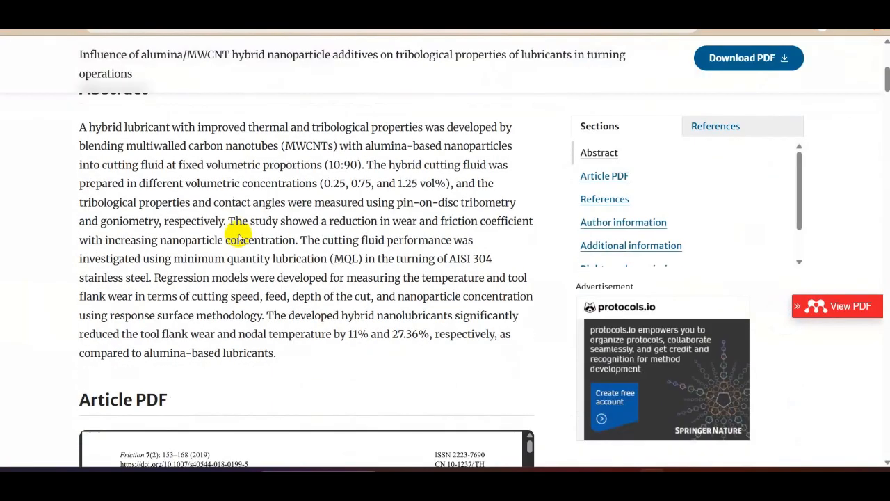
scroll(165, 189, "down", 3)
scroll(209, 257, "up", 2)
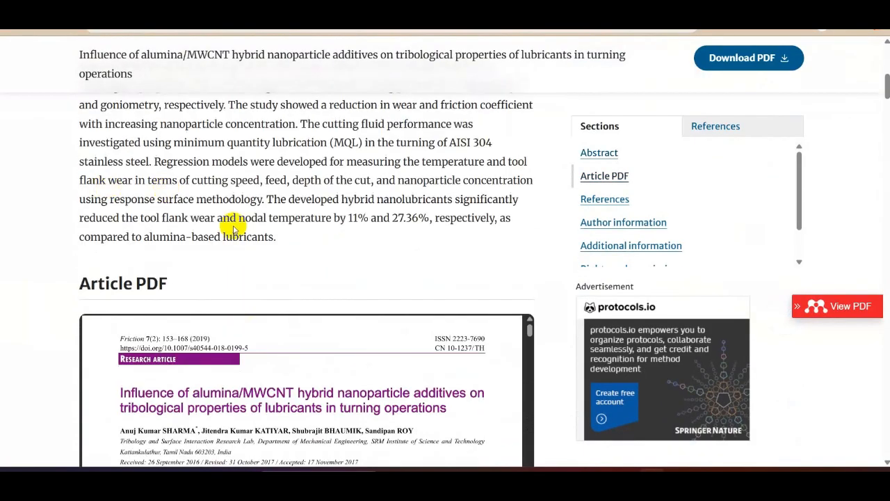
scroll(233, 228, "up", 3)
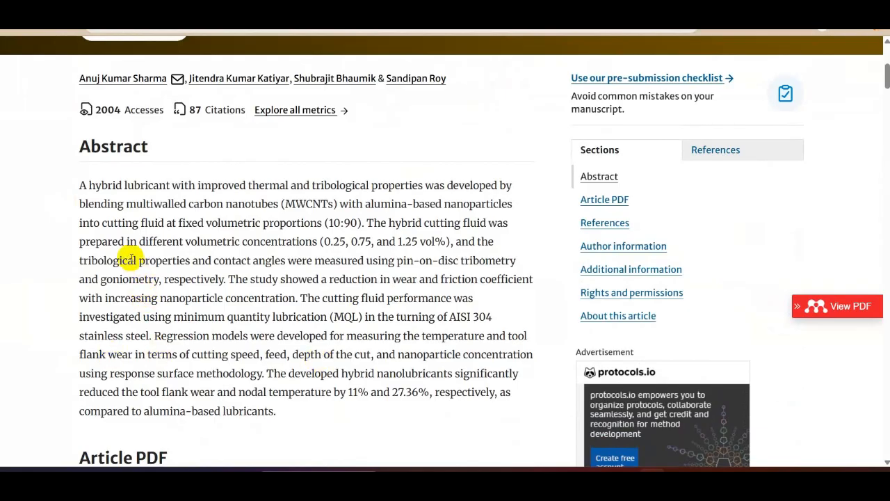
scroll(97, 235, "up", 3)
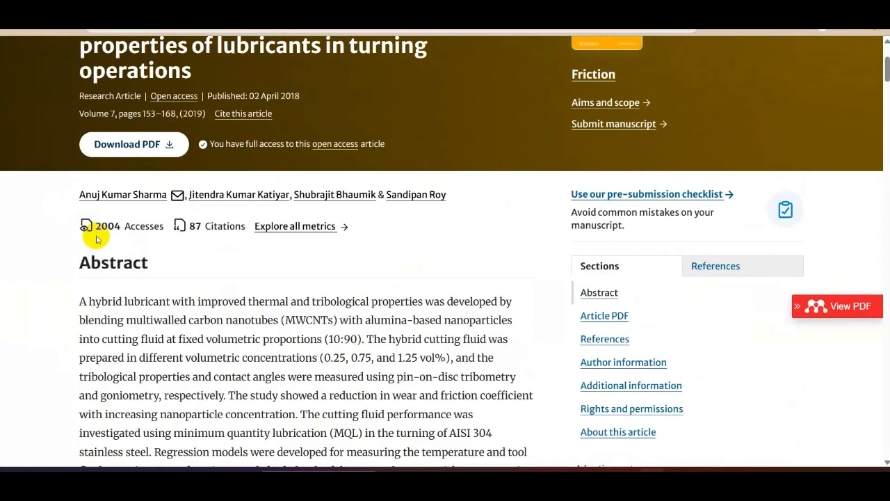
scroll(93, 234, "down", 1)
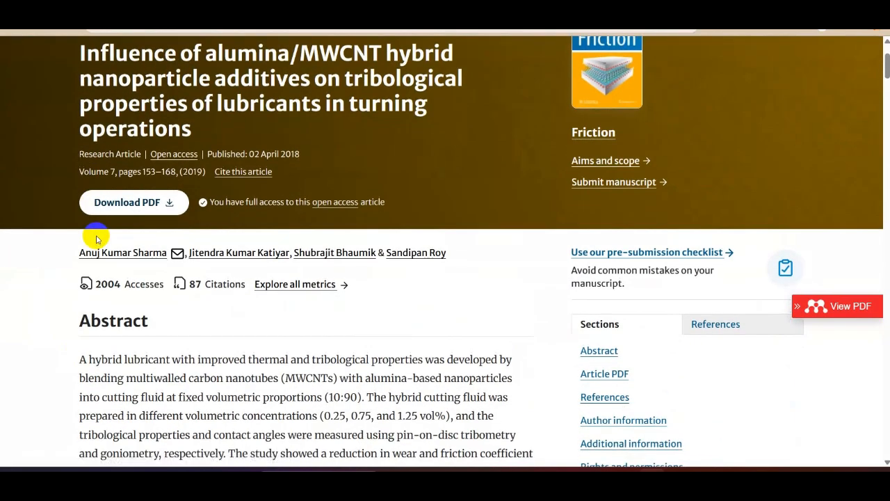
scroll(88, 232, "down", 2)
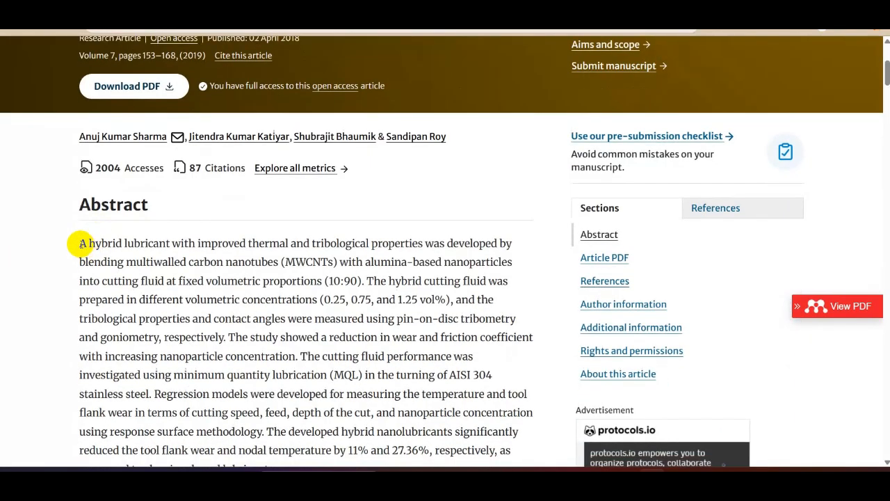
- Copy the abstract's first sentence, from "A hybrid lubricant" to "(10:90)", into the blank Word document
left_click_drag(81, 243, 351, 280)
key("ctrl+c")
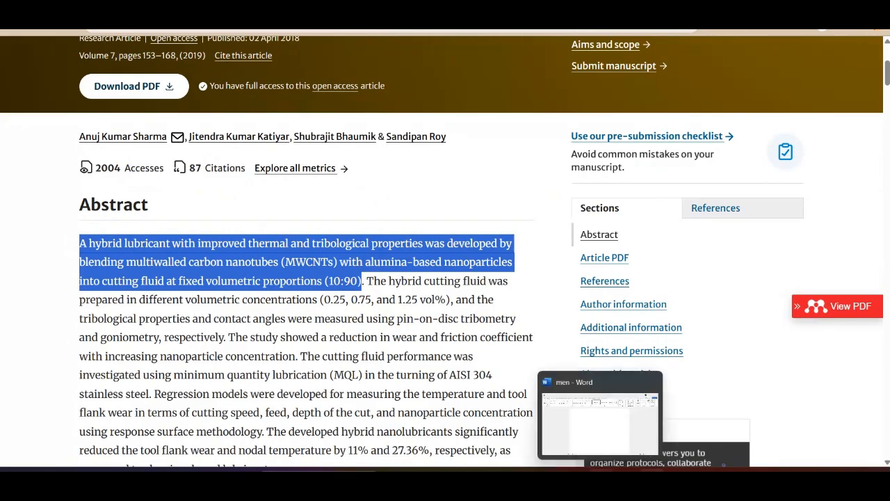
left_click(607, 439)
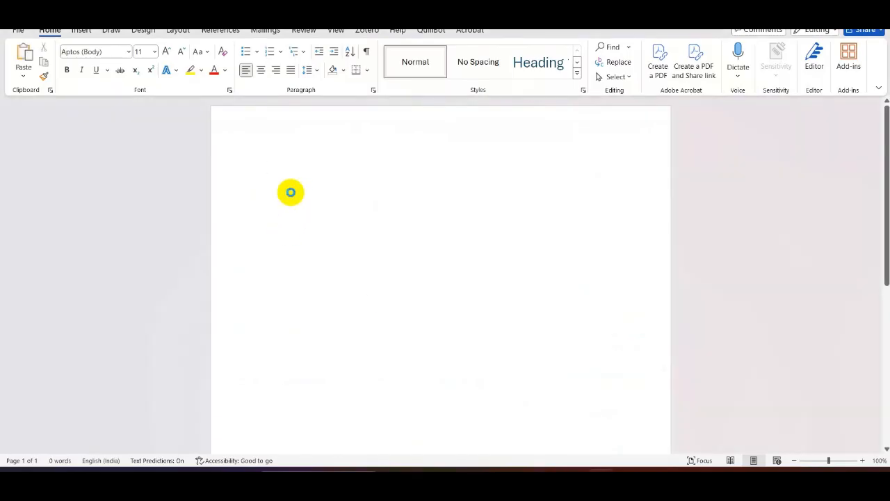
key("ctrl+v")
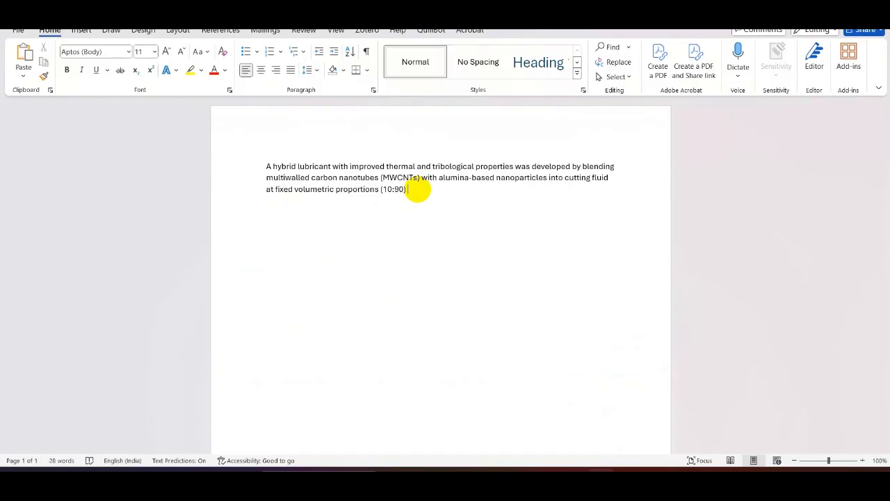
left_click_drag(412, 190, 263, 164)
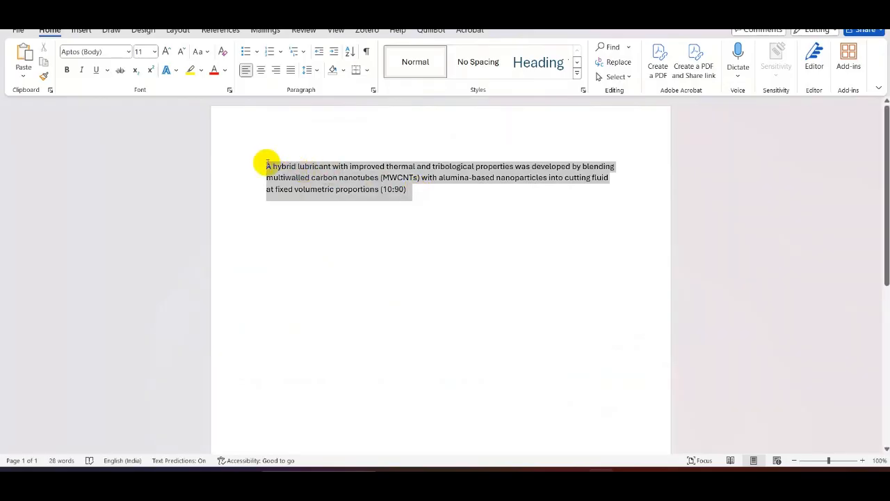
left_click(429, 201)
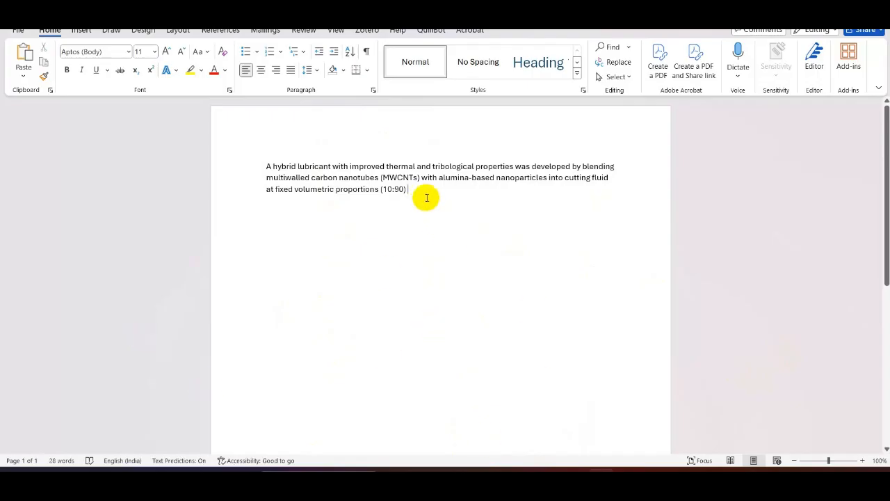
- Compare the pasted sentence with its source article, and find the Mendeley Cite add-in among Word's reference tools
key("alt+Tab")
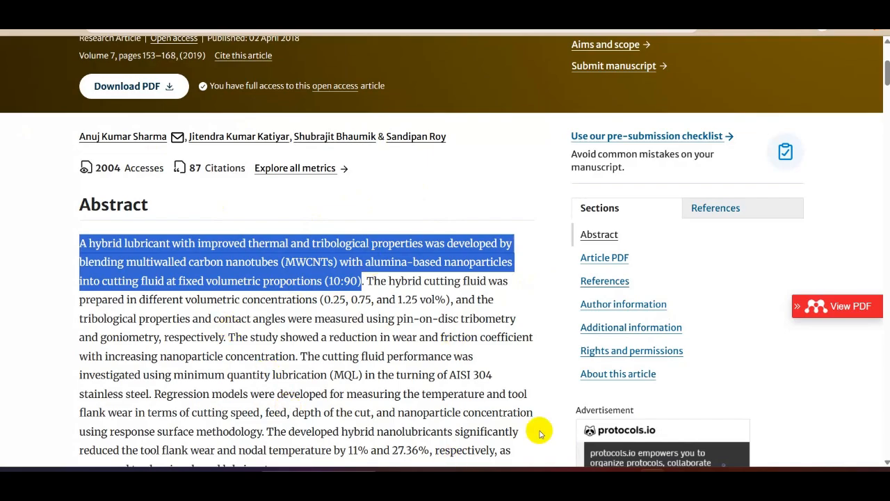
key("alt+Tab")
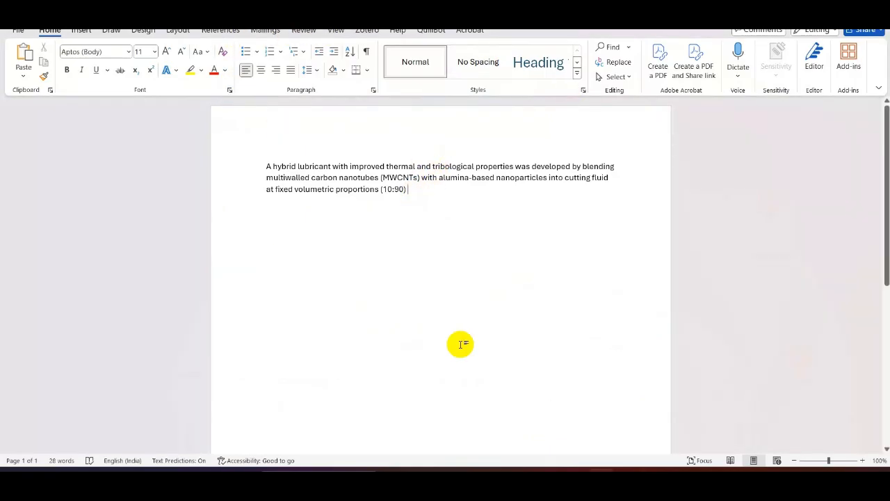
left_click(226, 31)
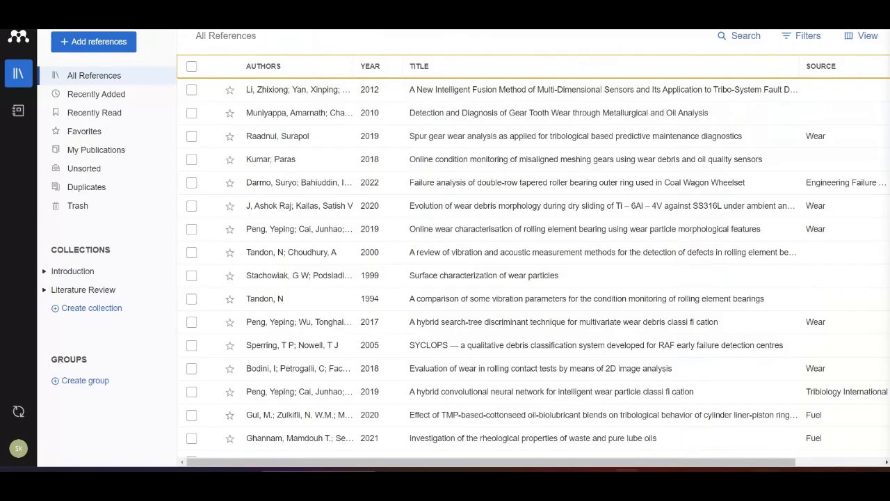
left_click(626, 474)
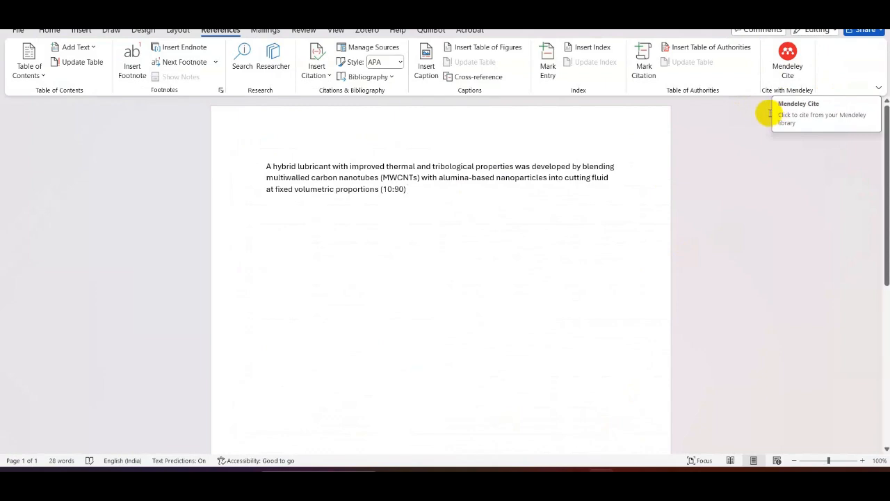
- Switch to the browser, search Google for "mendeley cite for word" and open the Mendeley Cite page
left_click(651, 482)
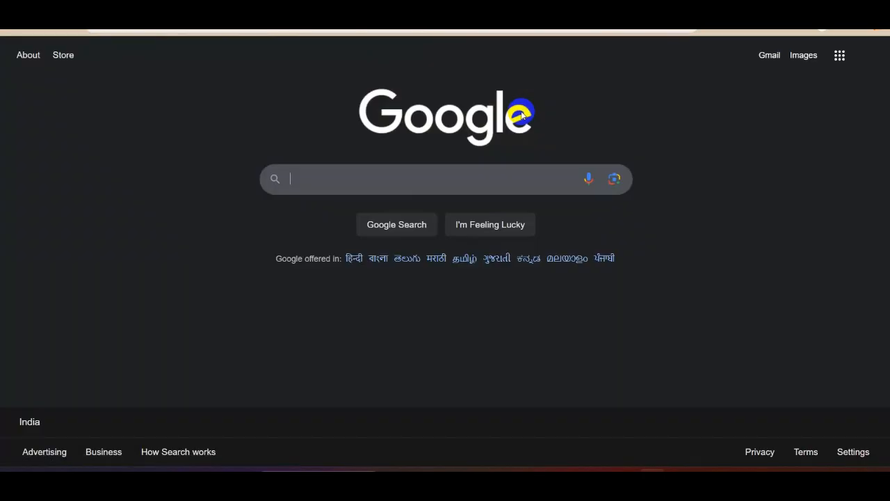
type("men")
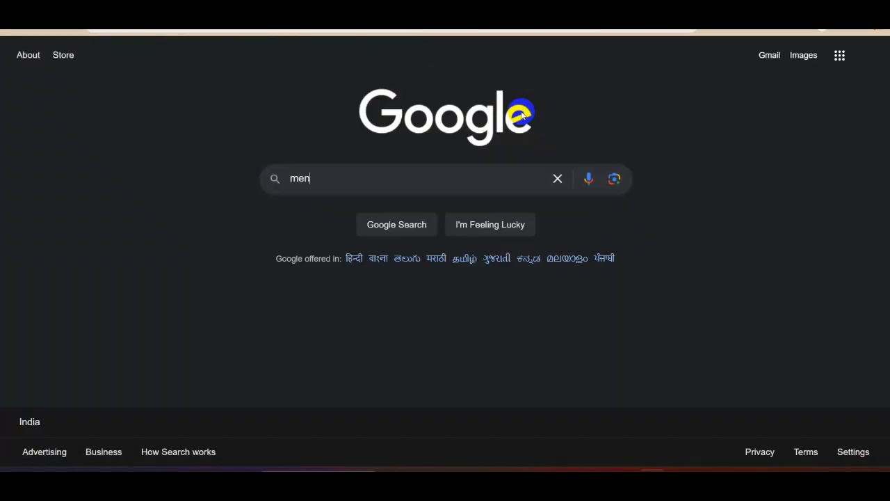
type("dley")
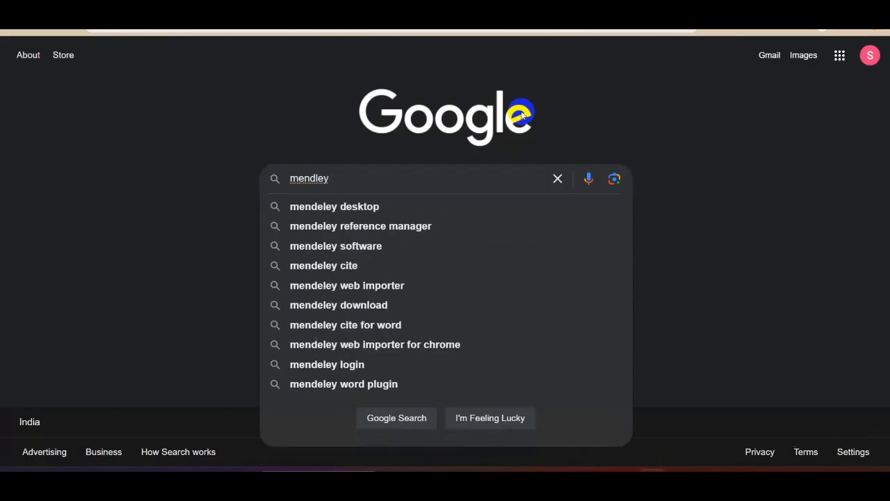
type(" cite")
key("Down")
key("Down")
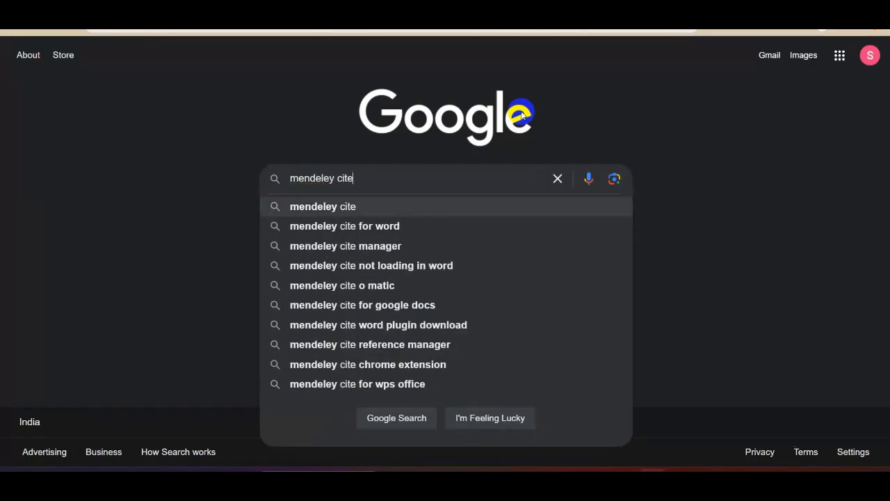
key("Return")
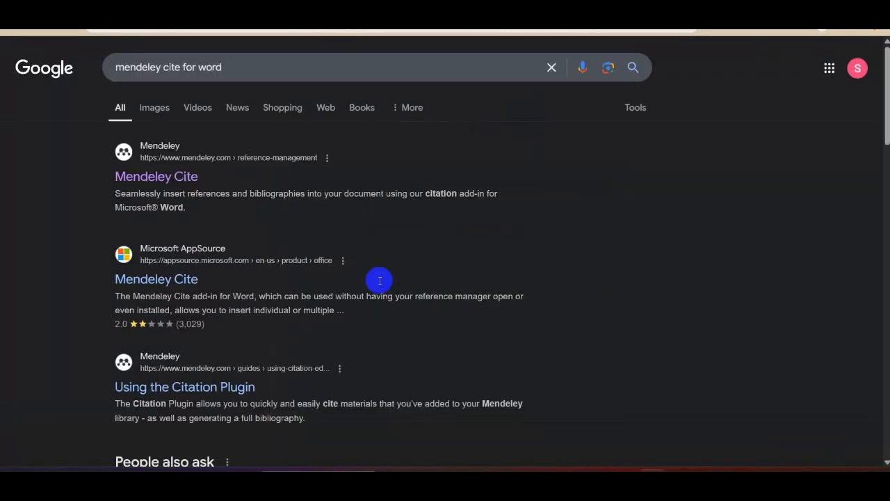
left_click(157, 178)
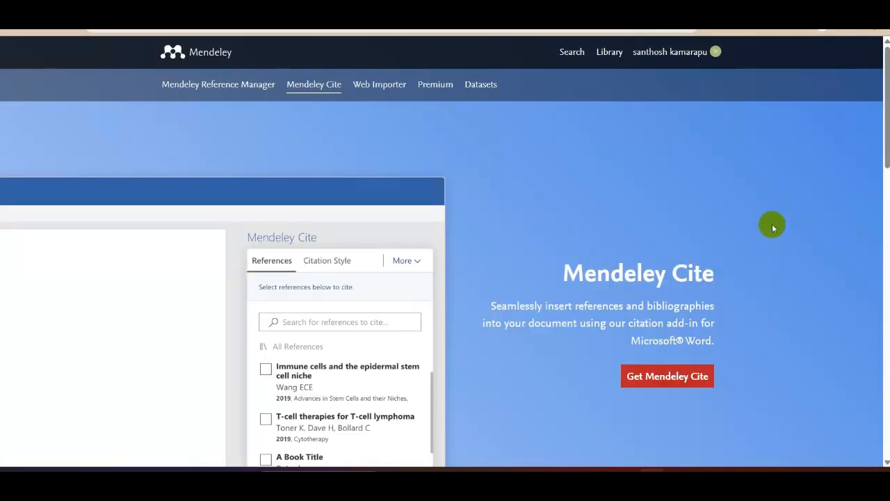
- Follow the link for getting the Mendeley Cite add-in, and open Mendeley Cite beside the document in Word
left_click(666, 374)
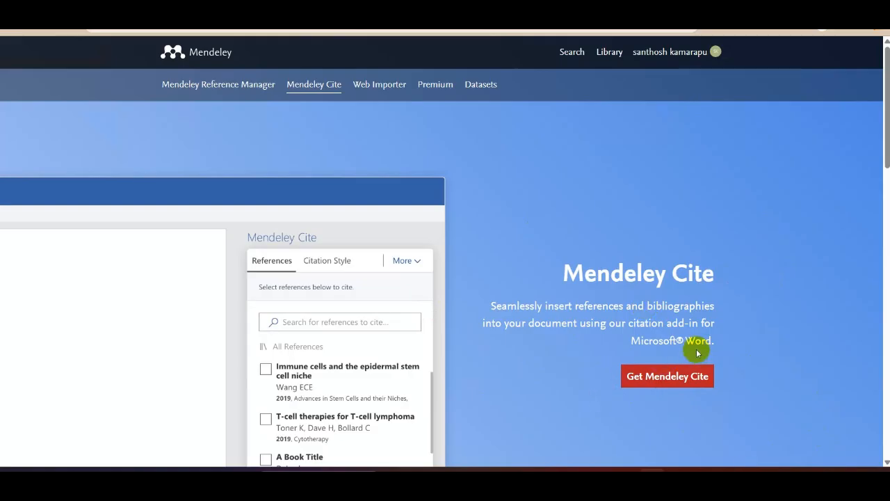
left_click(700, 379)
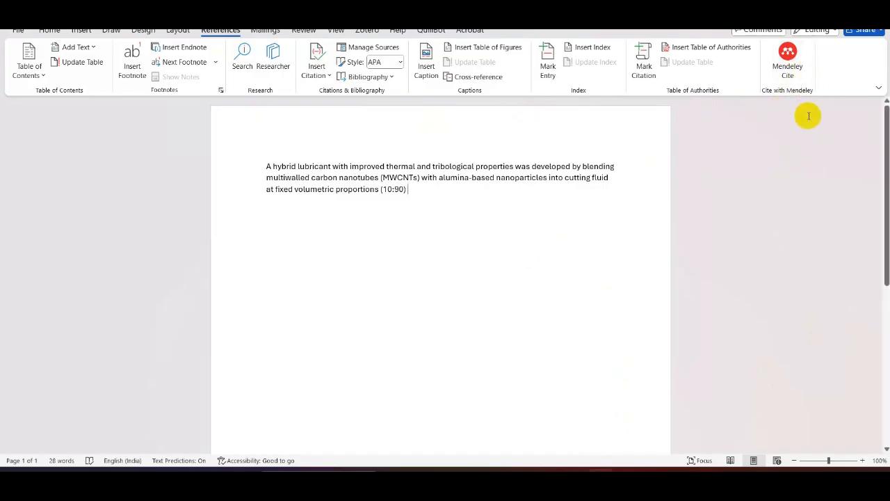
left_click(787, 70)
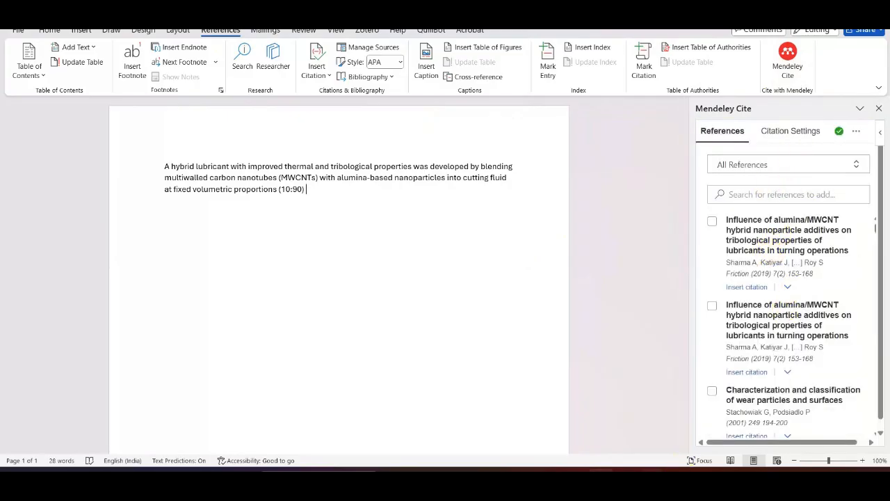
- Compare the All References list in Mendeley Reference Manager with the references listed in Mendeley Cite beside the Word document
mouse_move(626, 481)
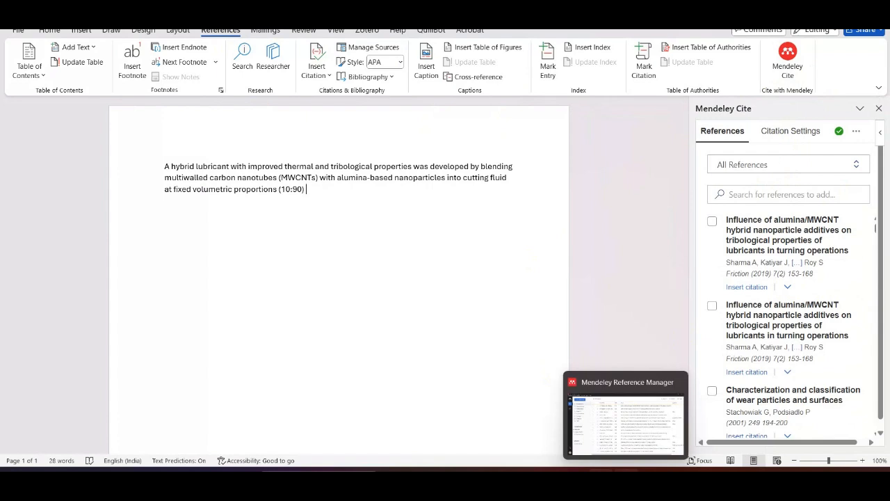
left_click(636, 436)
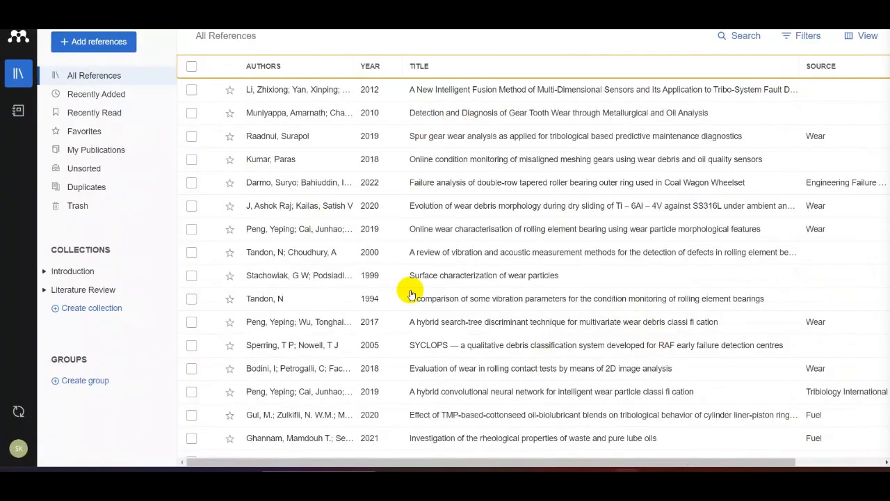
left_click(626, 481)
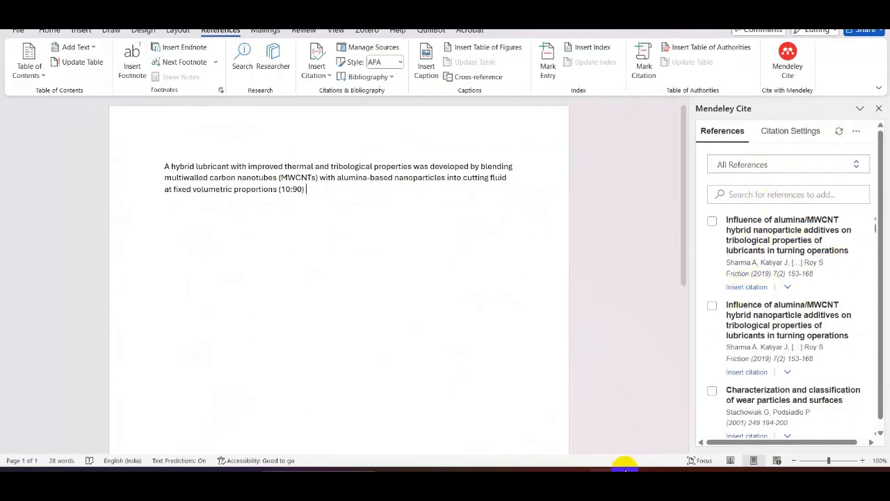
left_click(626, 481)
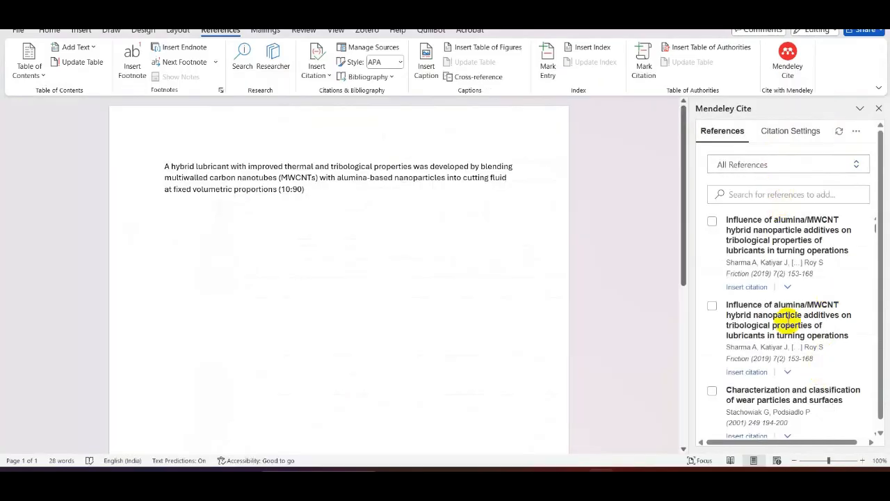
scroll(793, 372, "down", 5)
scroll(792, 363, "down", 3)
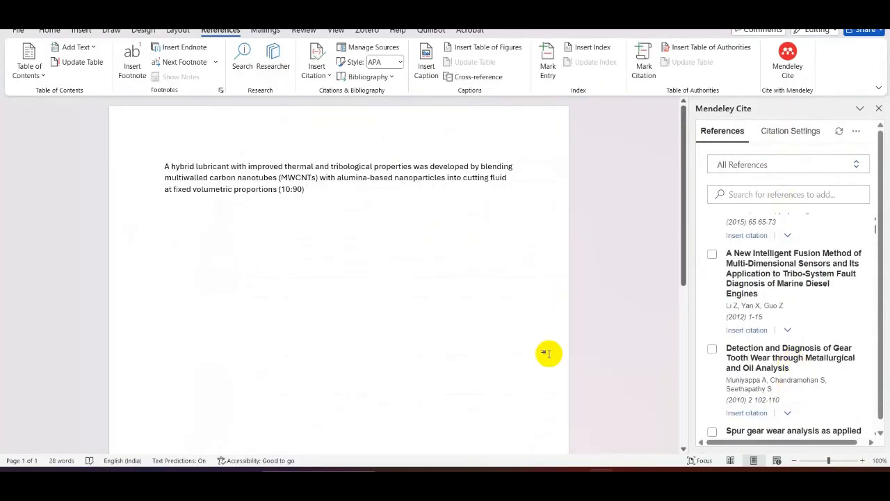
left_click(329, 185)
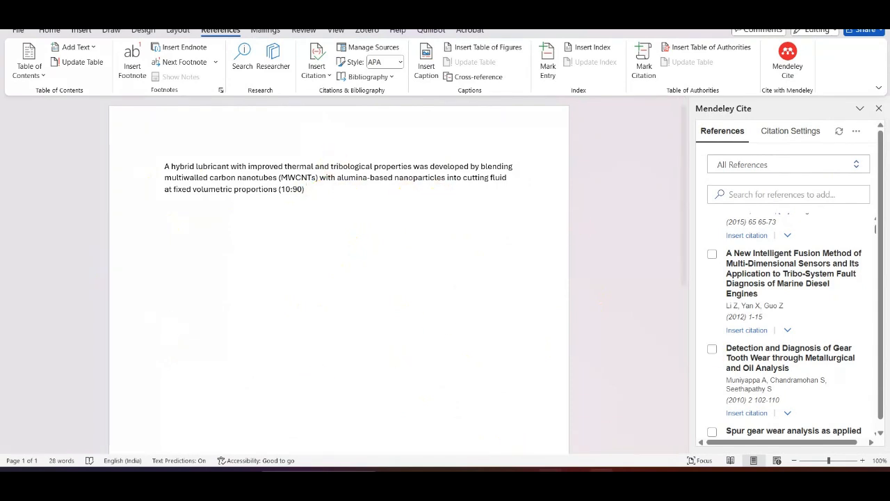
- Switch to the browser and copy the article title "Influence of alumina/MWCNT hybrid nanoparticle additives..." from its Springer page
left_click(652, 483)
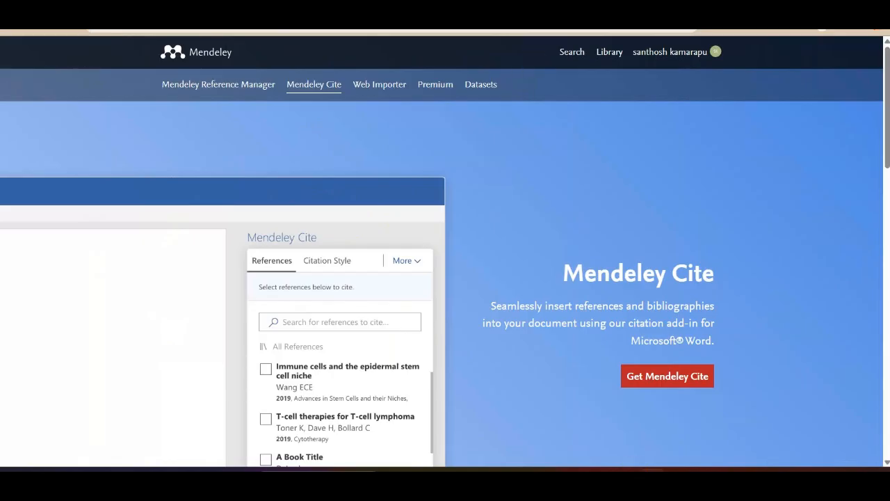
left_click(334, 10)
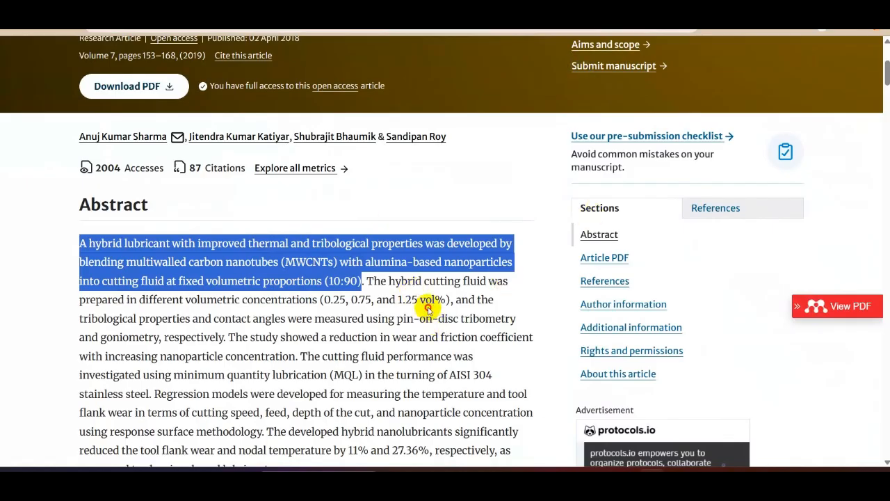
left_click(429, 308)
scroll(428, 304, "up", 5)
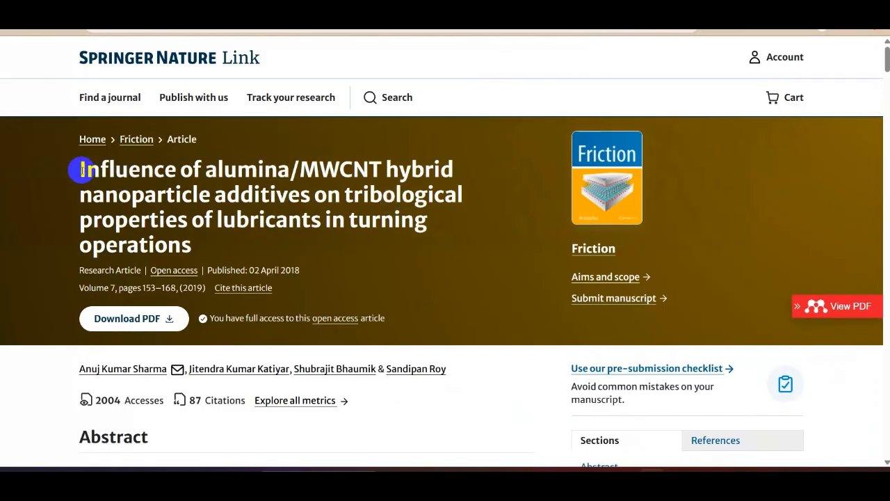
left_click_drag(77, 167, 395, 239)
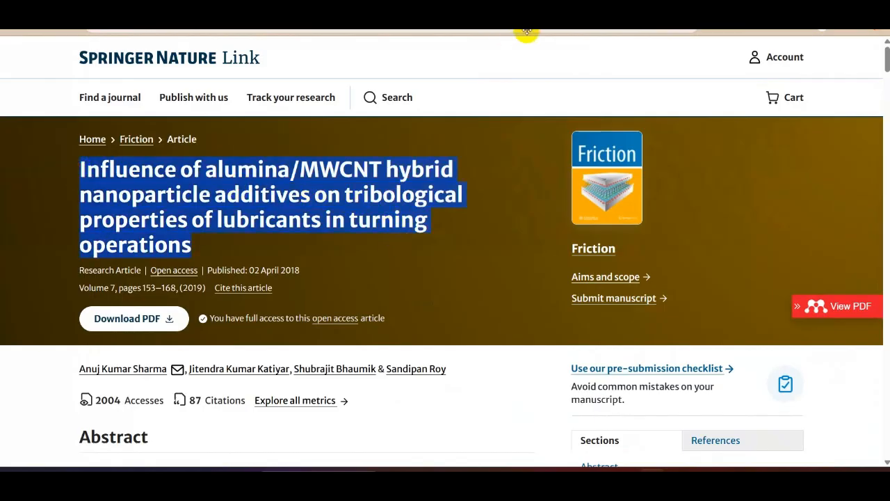
- Search the web for "google scholar" and open the Google Scholar home page
left_click(515, 10)
left_click(520, 23)
type("sc")
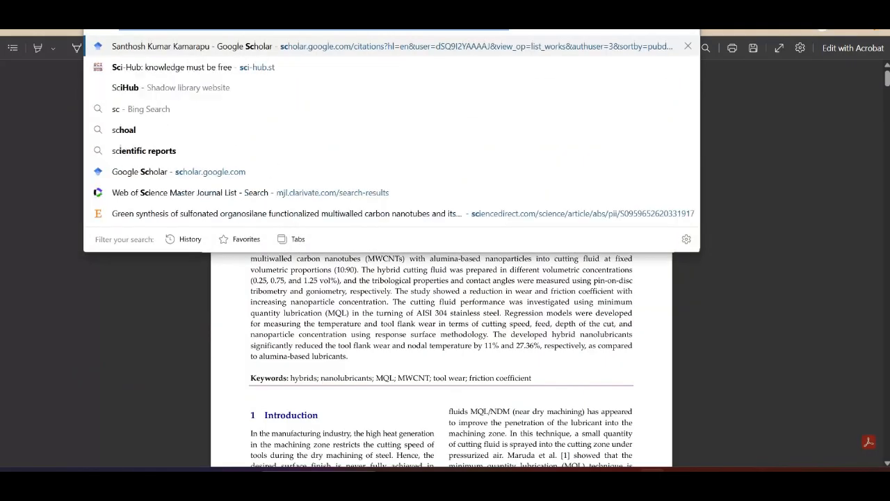
type("g")
key("BackSpace")
key("BackSpace")
key("BackSpace")
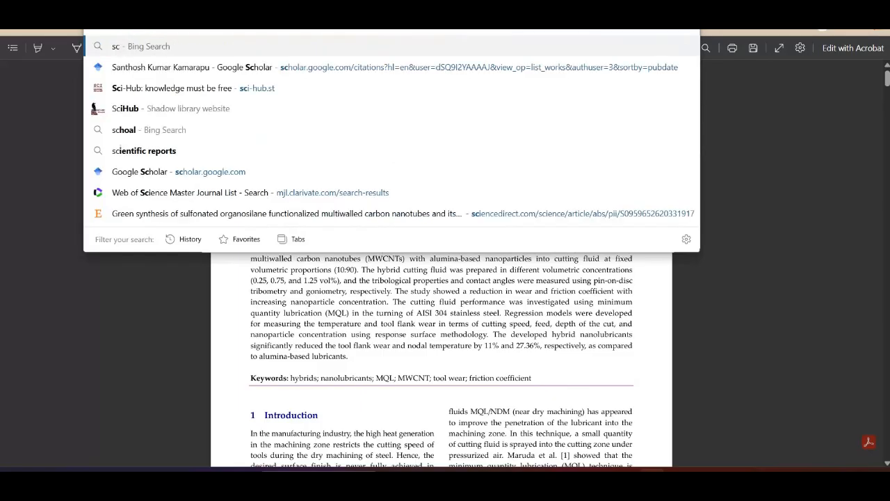
type("google sc")
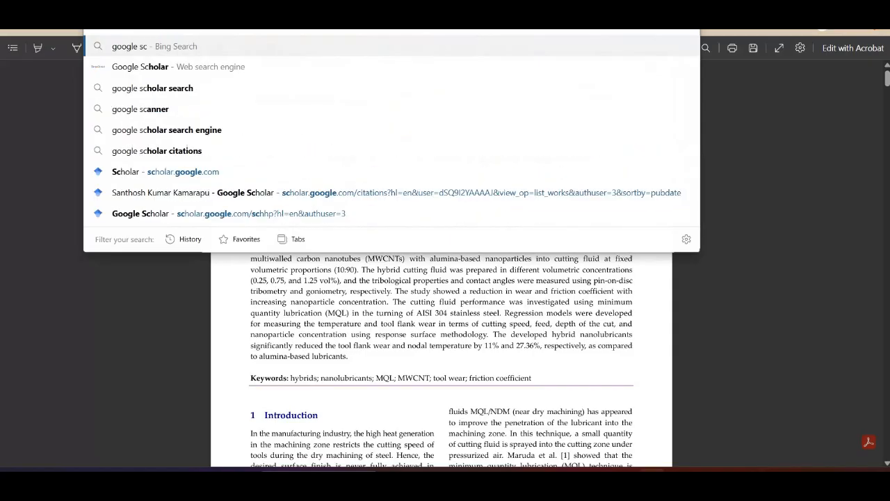
type("holar")
key("Return")
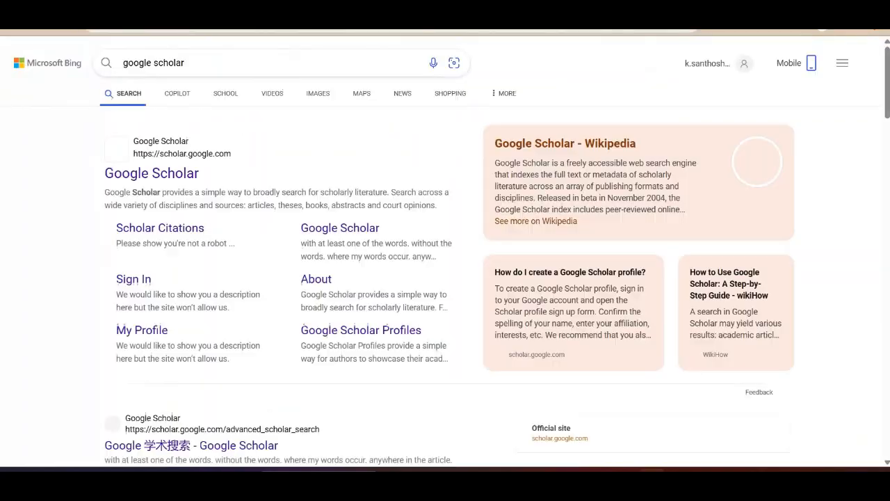
left_click(183, 174)
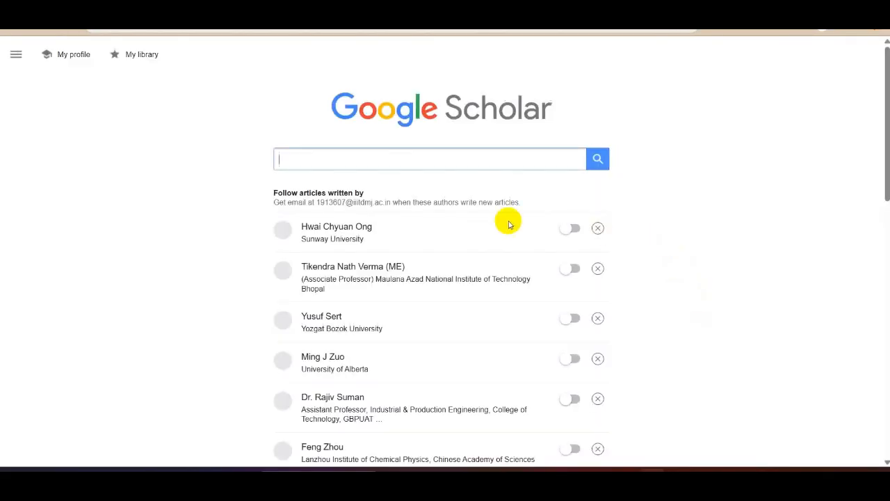
- Search Google Scholar for the copied article title on alumina/MWCNT hybrid nanoparticle additives
left_click(442, 160)
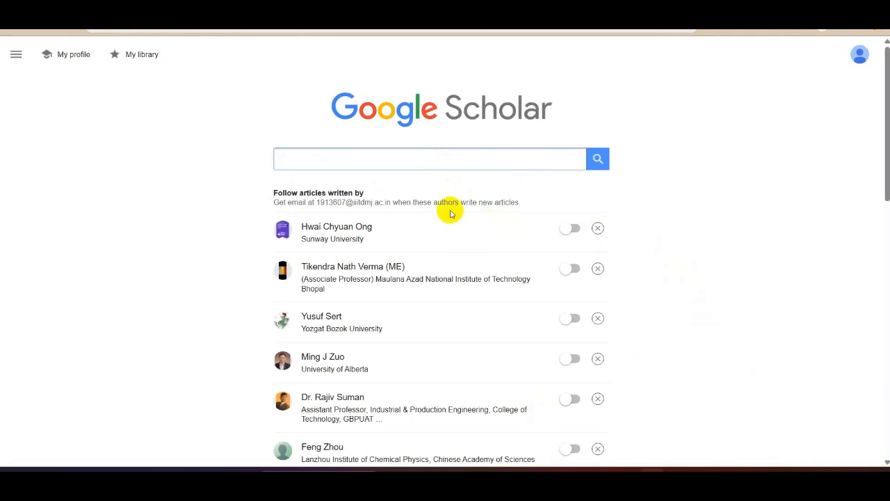
left_click(427, 148)
key("ctrl+v")
left_click(599, 158)
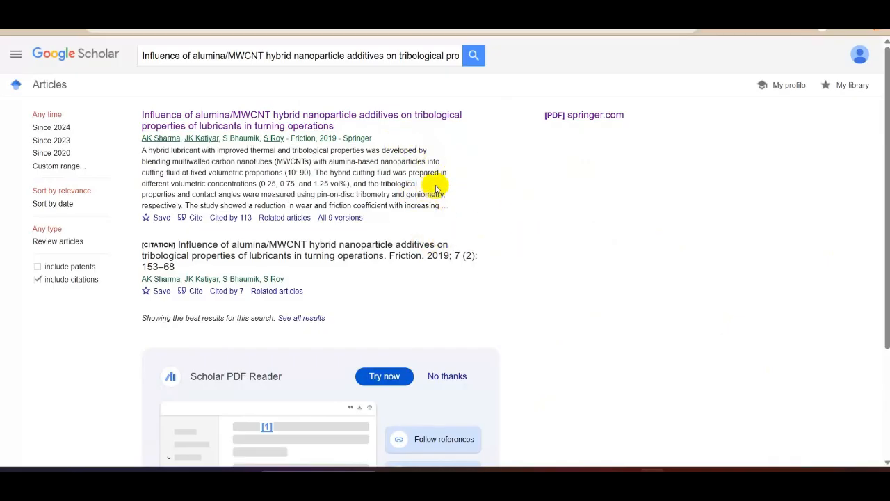
- Check the sentence needing a citation in Word against the article's Google Scholar entry
left_click(601, 483)
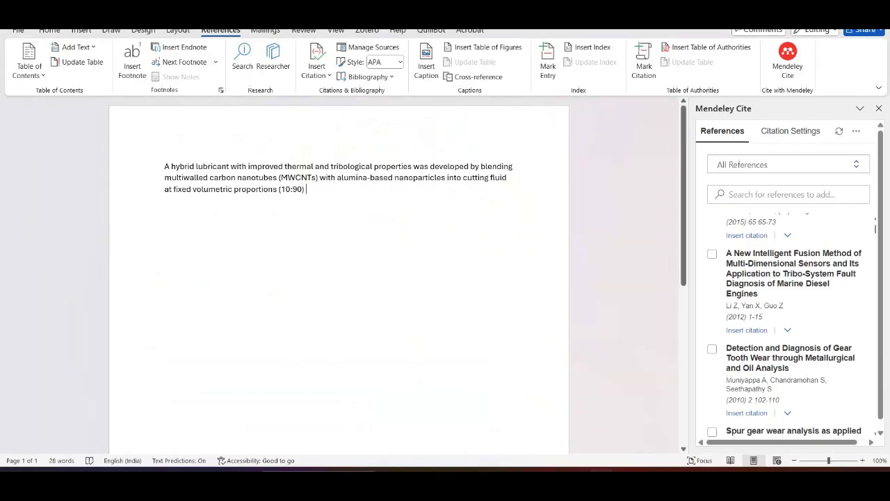
key("alt+Tab")
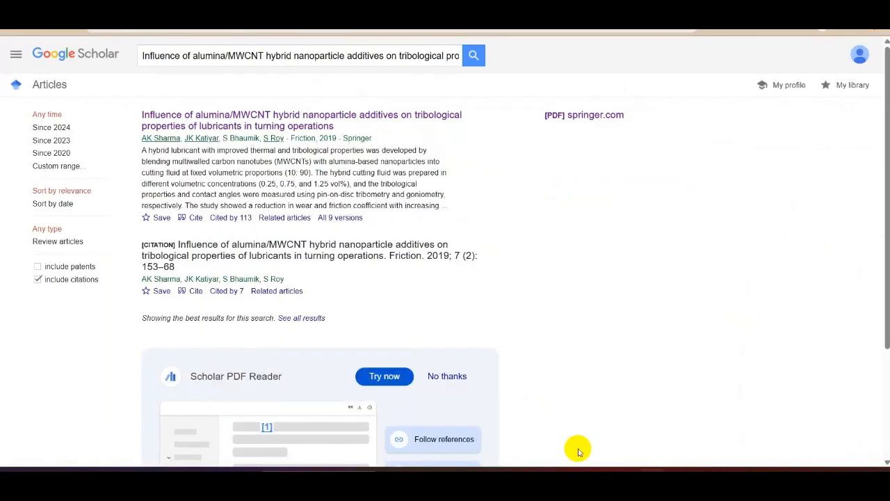
left_click(598, 480)
left_click_drag(336, 193, 169, 164)
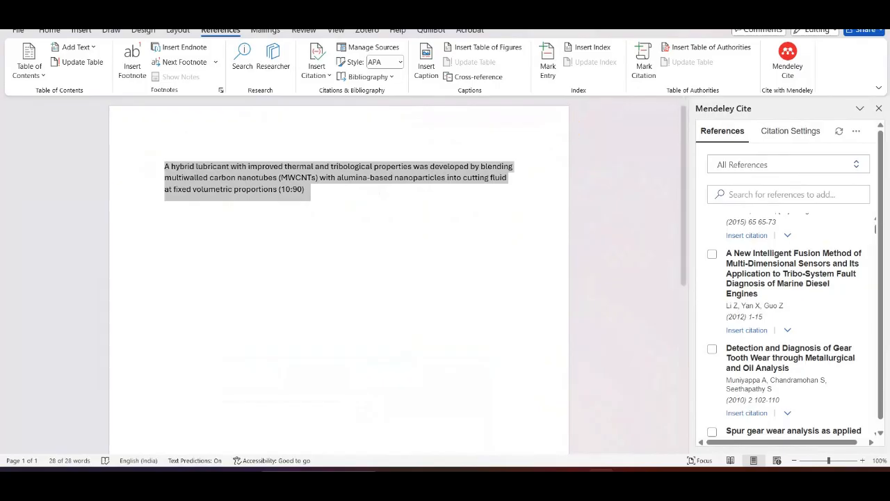
key("alt+Tab")
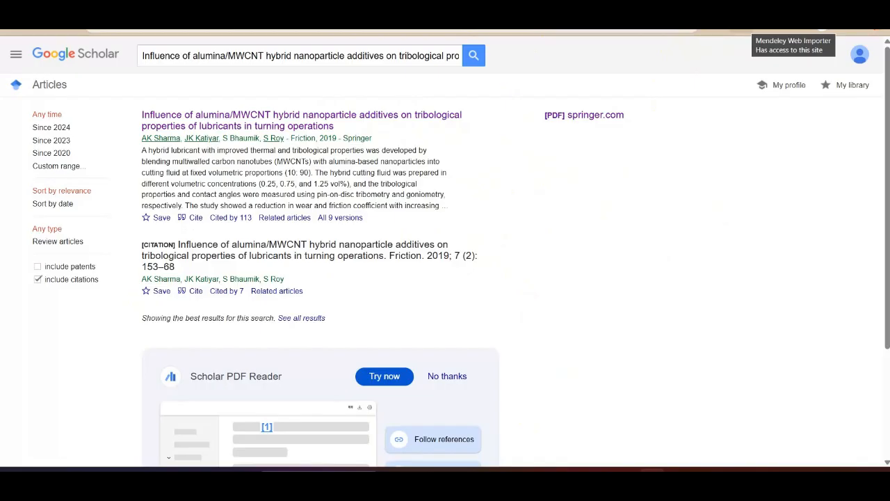
- Add the first detected reference, from Friction 2019, to My Library with Mendeley Web Importer, and view the available collections
left_click(742, 31)
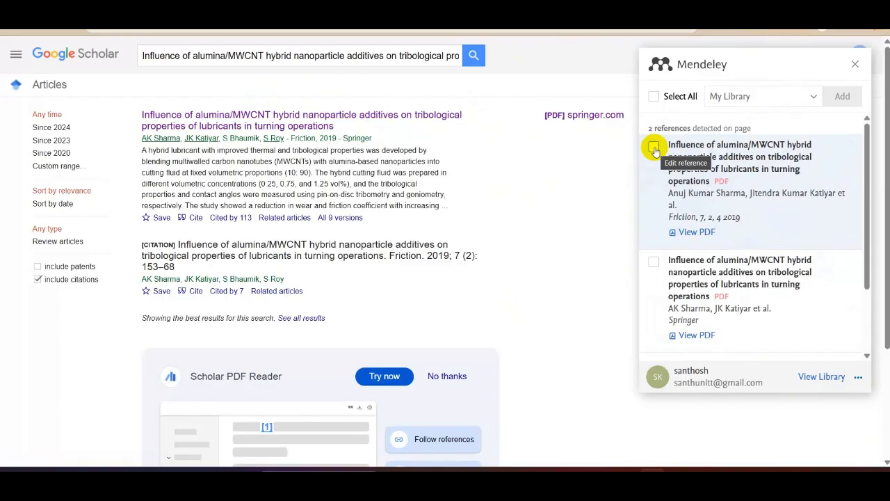
left_click(654, 148)
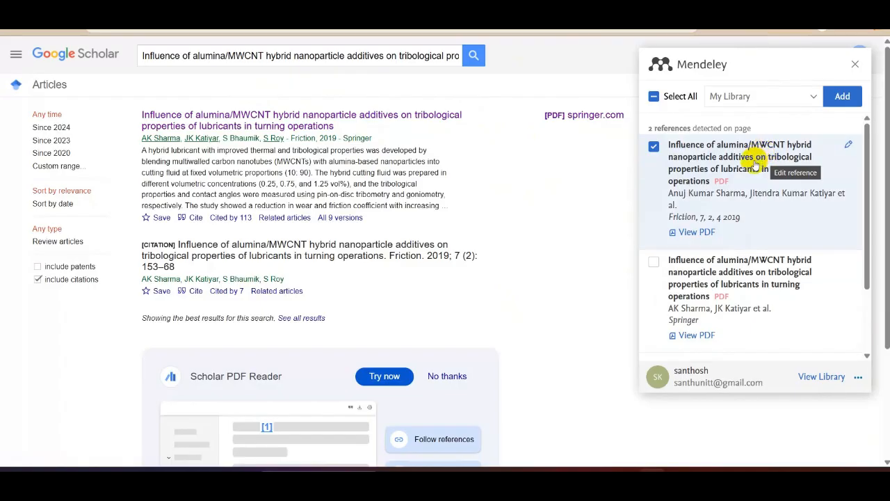
left_click(844, 100)
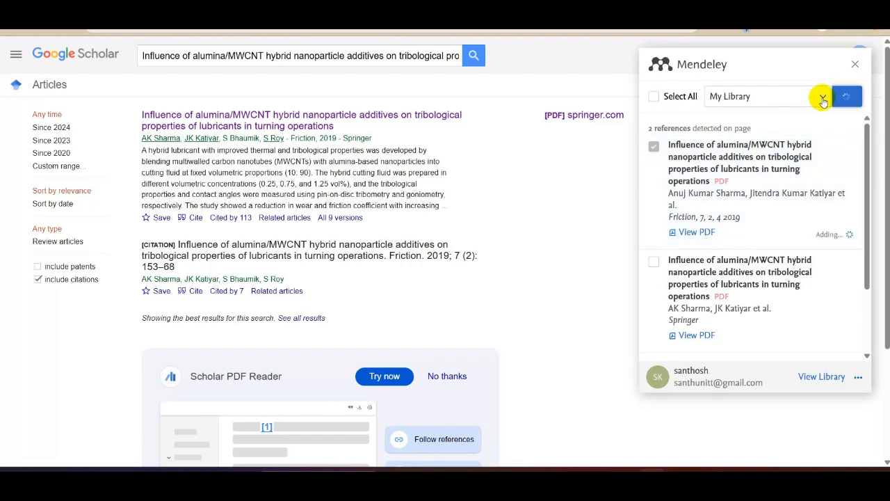
left_click(822, 99)
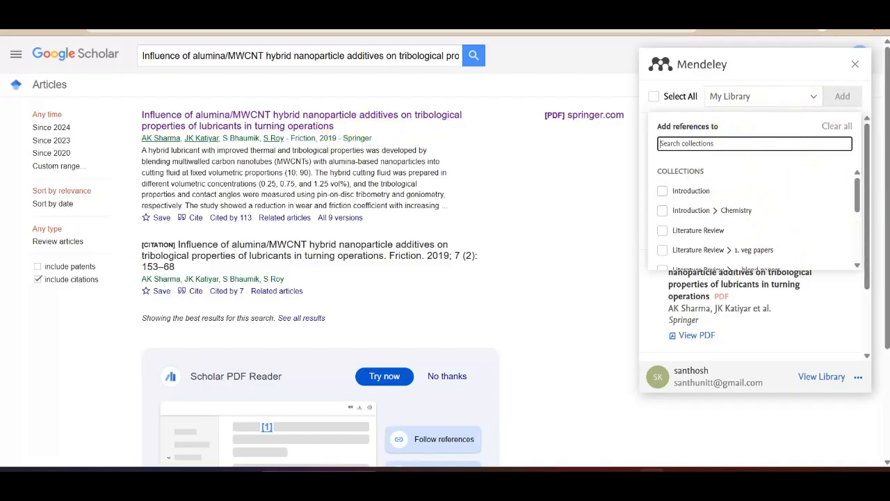
left_click(798, 74)
- Add the second detected reference, the Springer entry of the same article, to My Library
scroll(663, 229, "down", 1)
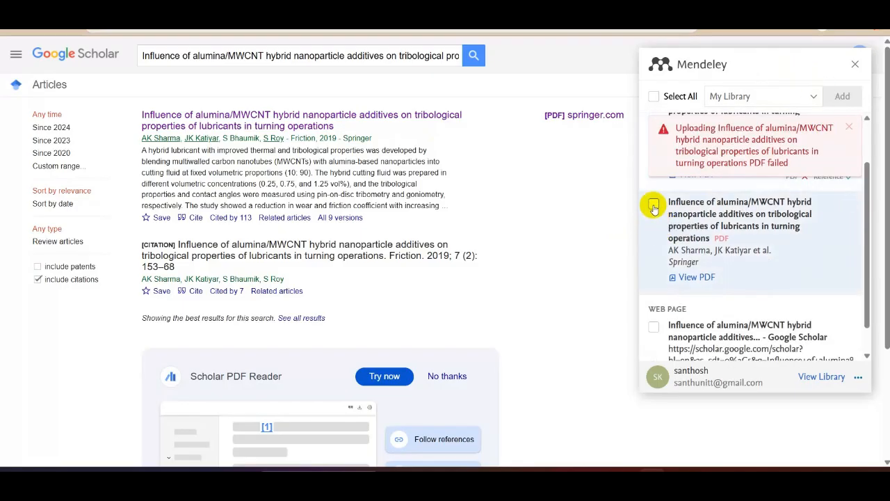
left_click(653, 204)
left_click(842, 98)
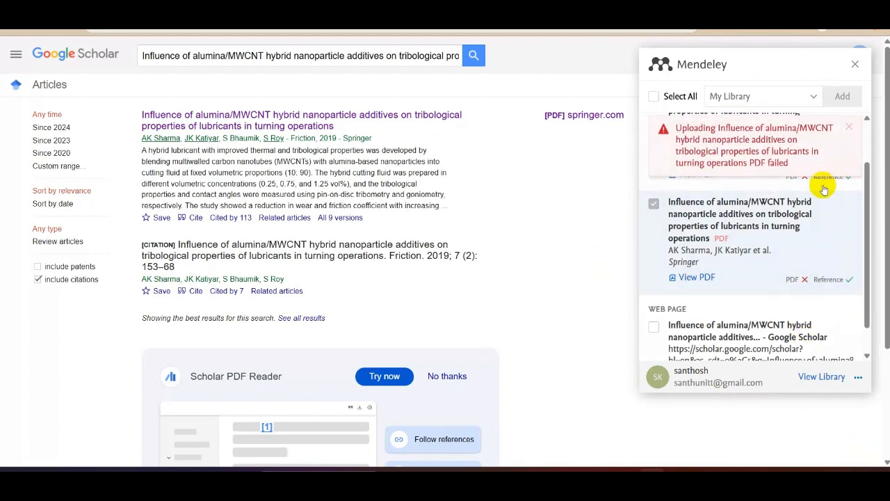
- Open the article's PDF from its Springer page and try to add it to My Library with Mendeley Web Importer
left_click(443, 119)
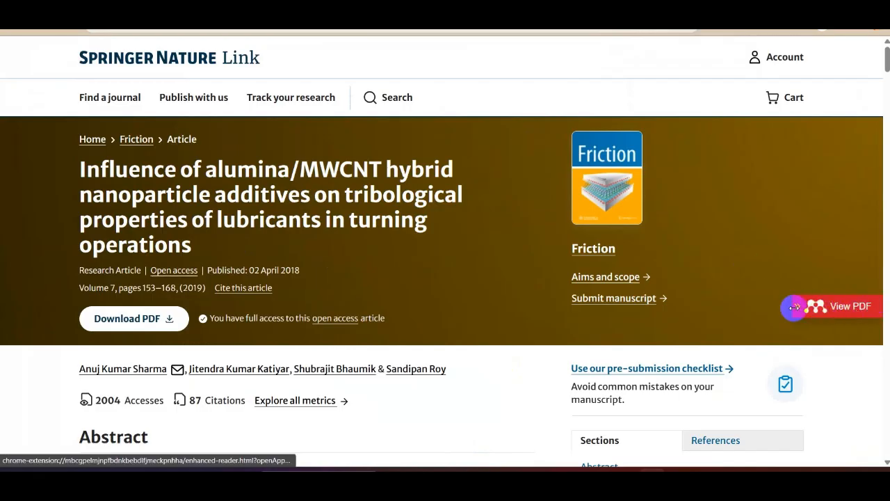
left_click(854, 314)
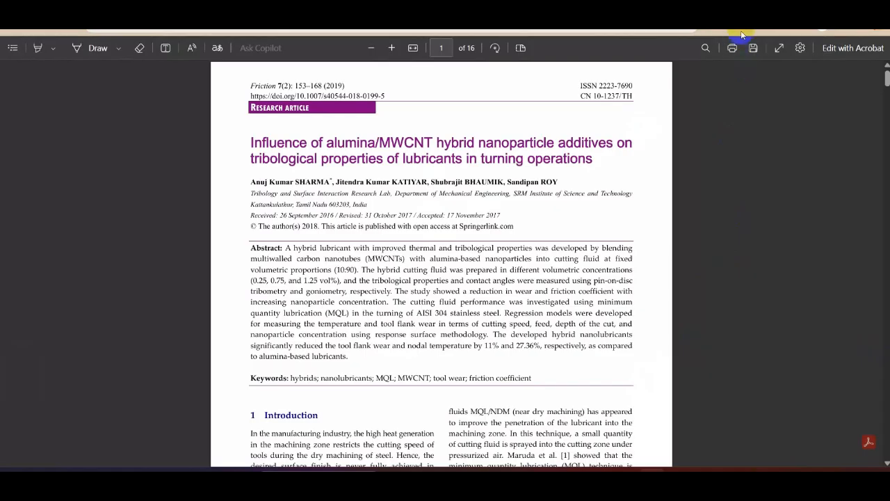
left_click(740, 30)
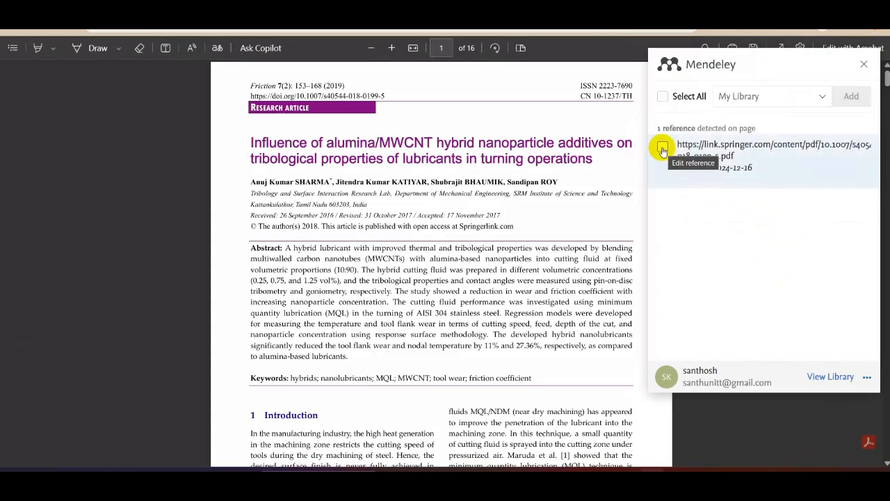
left_click(662, 148)
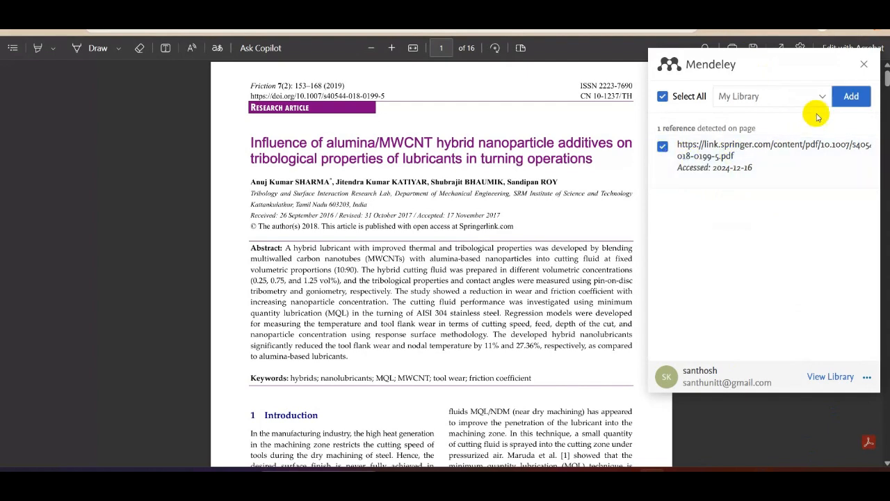
left_click(850, 98)
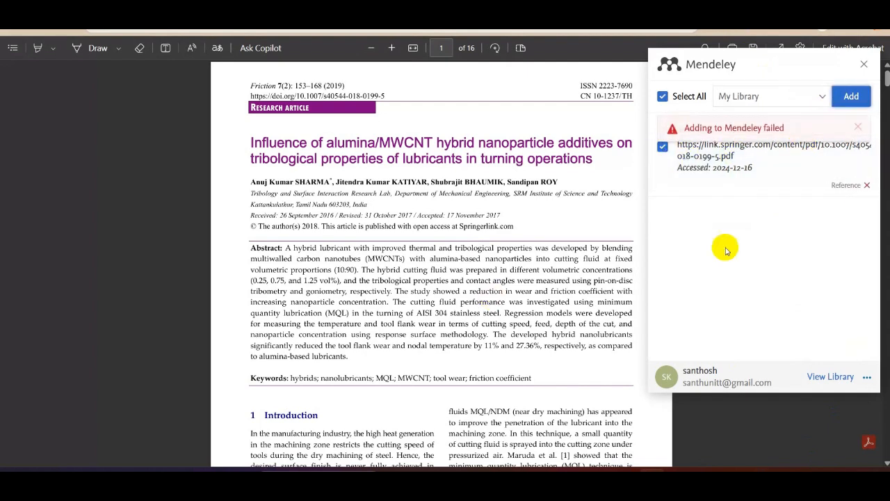
left_click(863, 66)
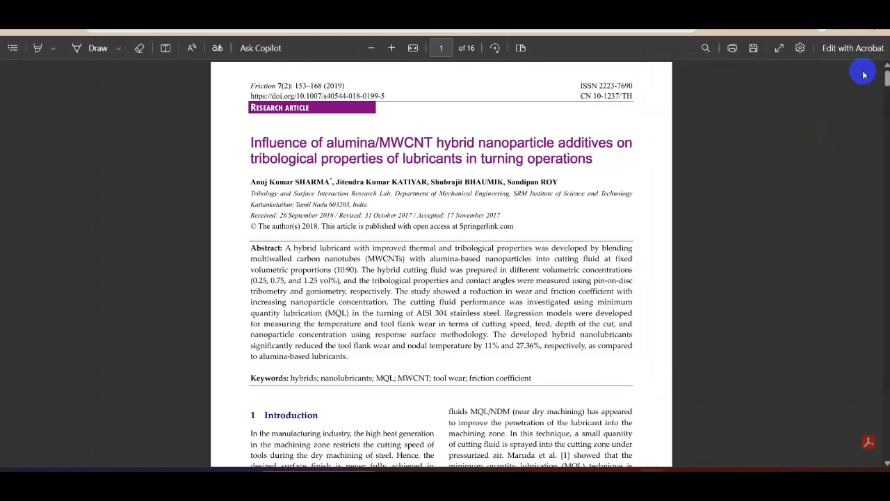
- Save the article's PDF to the Downloads folder as refcheck and dismiss the download notice
left_click(754, 49)
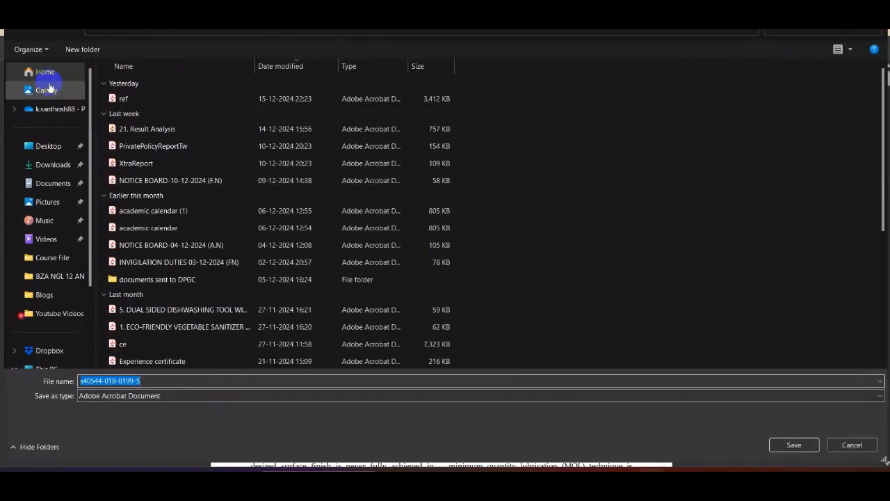
left_click(59, 148)
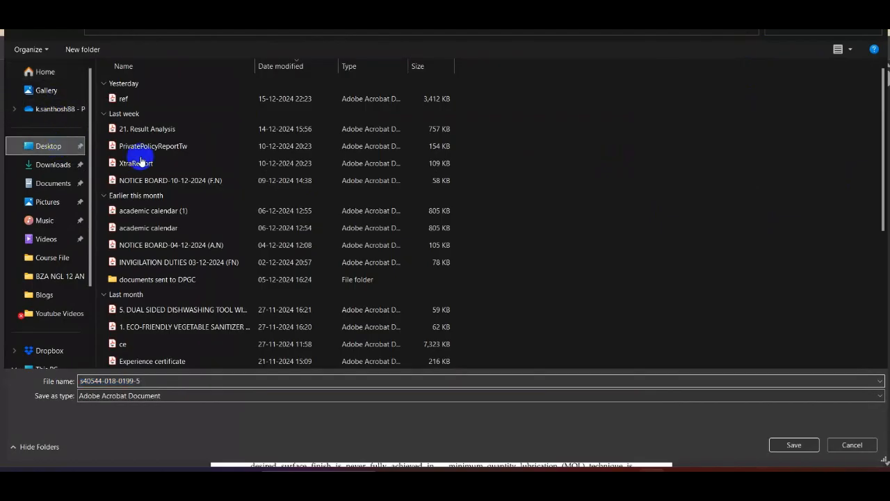
left_click(54, 183)
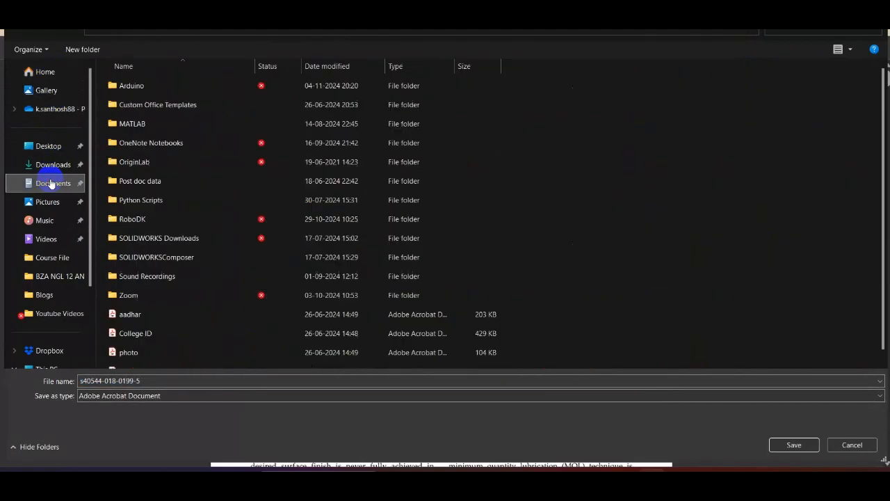
left_click(54, 165)
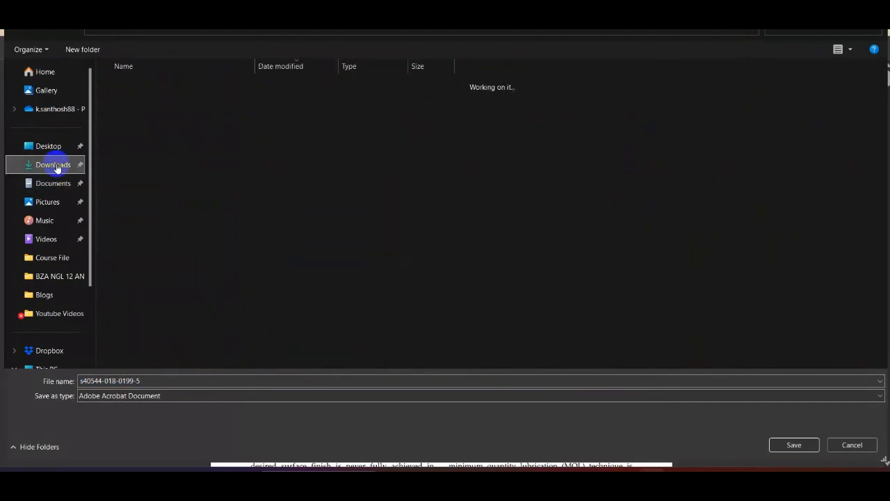
left_click(196, 379)
type("ref")
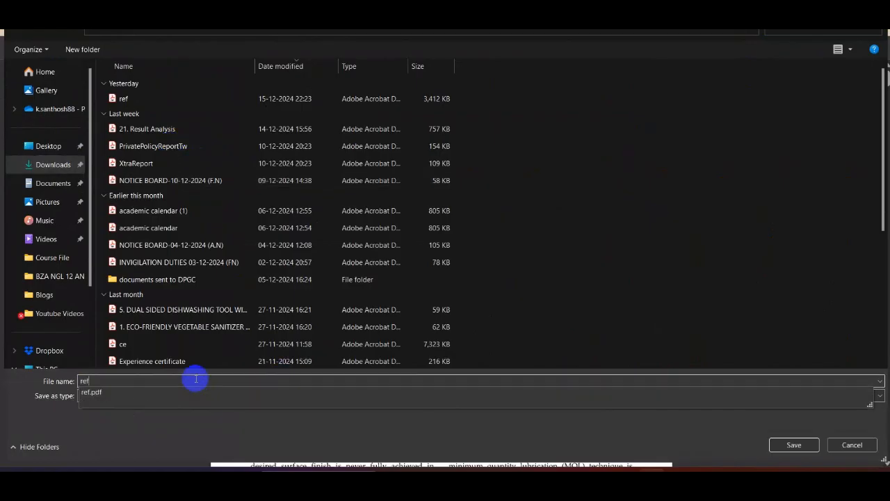
type("check")
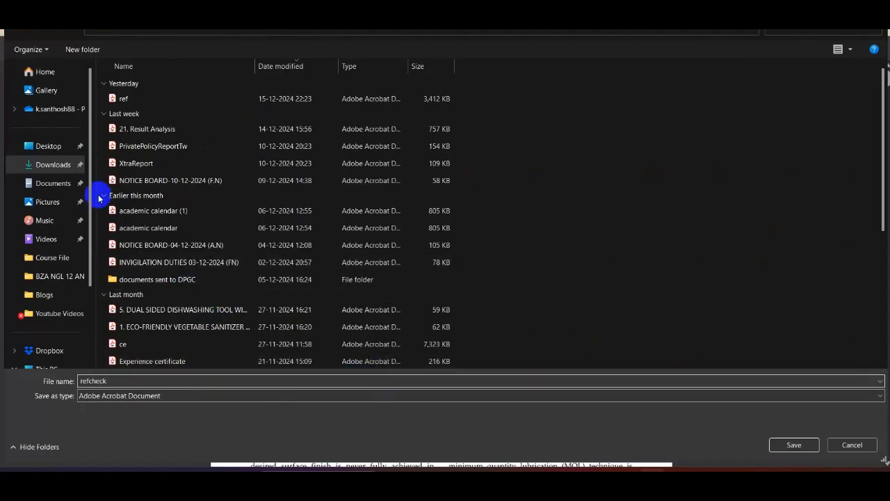
left_click(780, 446)
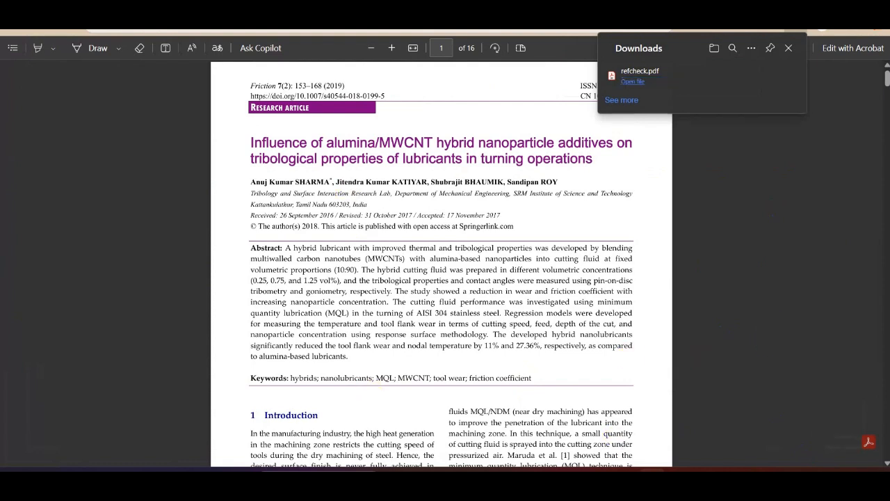
left_click(789, 46)
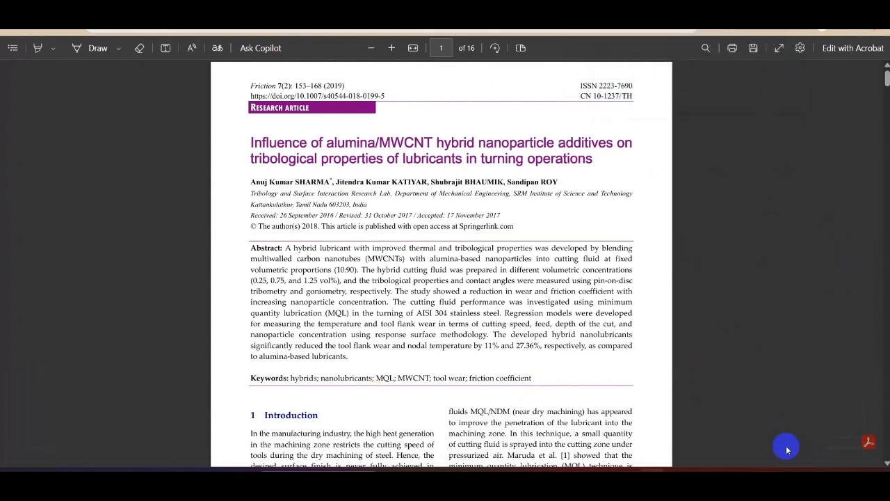
- Switch to Mendeley Reference Manager and import the refcheck PDF from the Downloads folder into the library
left_click(650, 468)
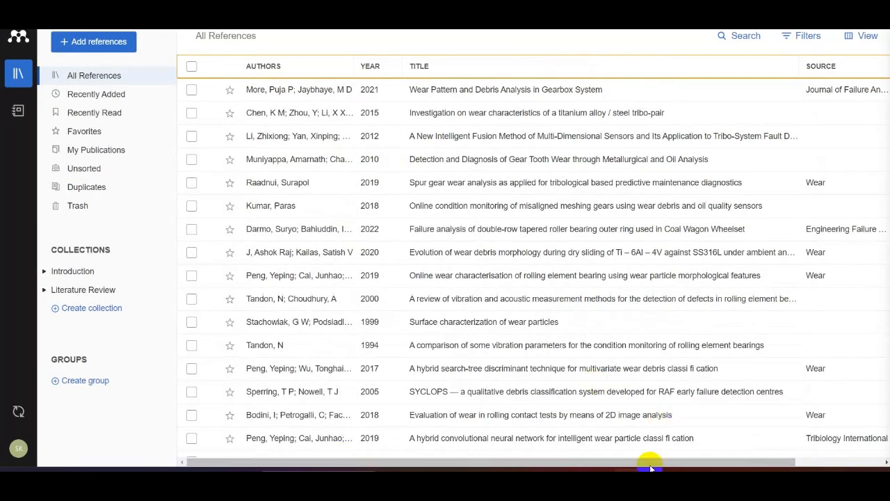
mouse_move(625, 480)
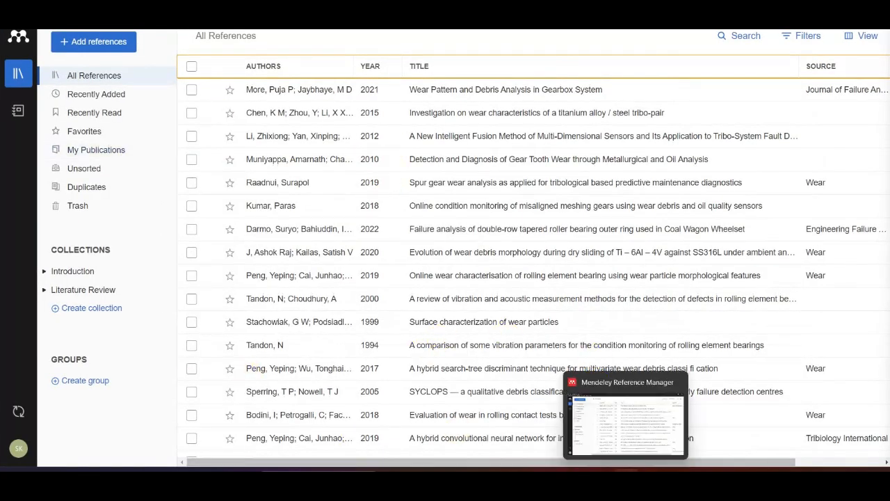
left_click(100, 45)
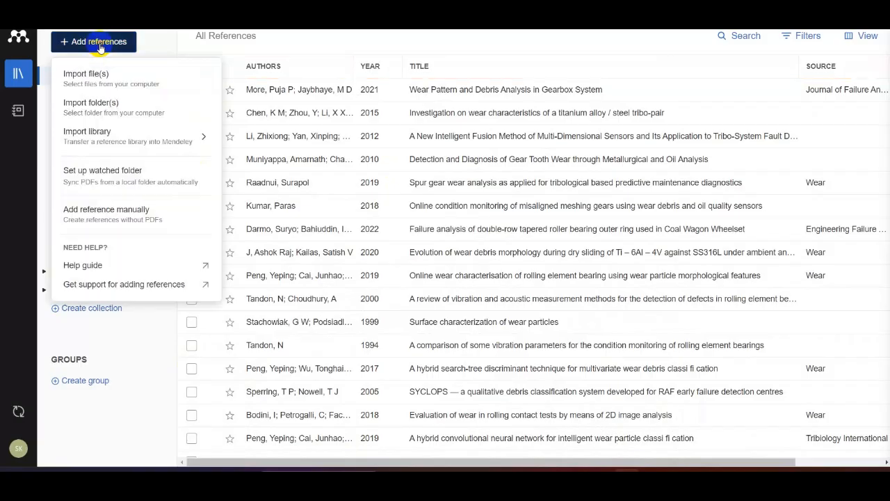
left_click(119, 78)
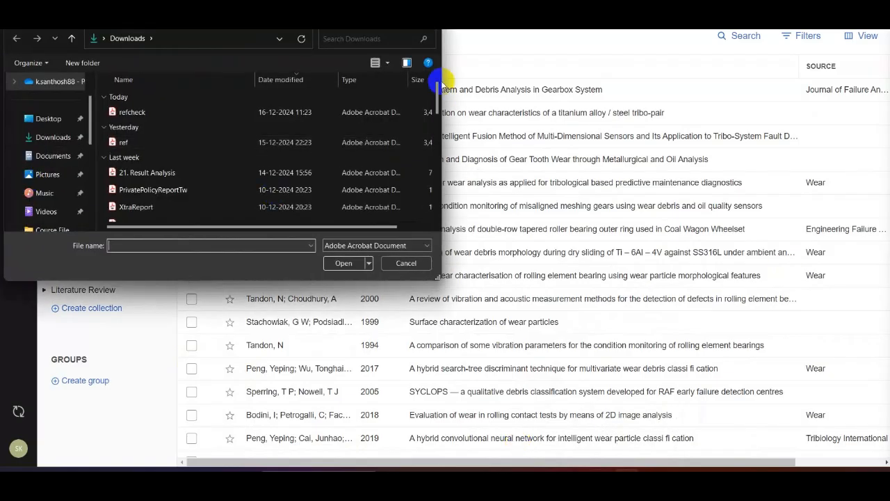
left_click(156, 112)
left_click(342, 263)
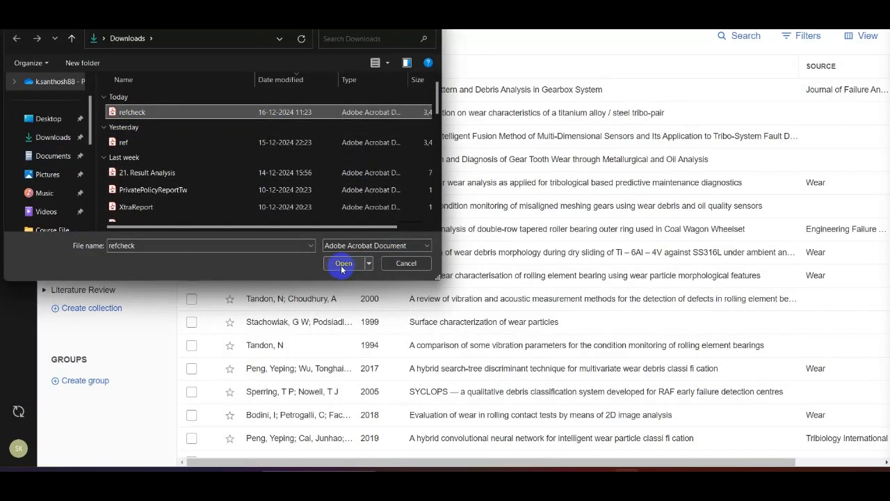
left_click(341, 265)
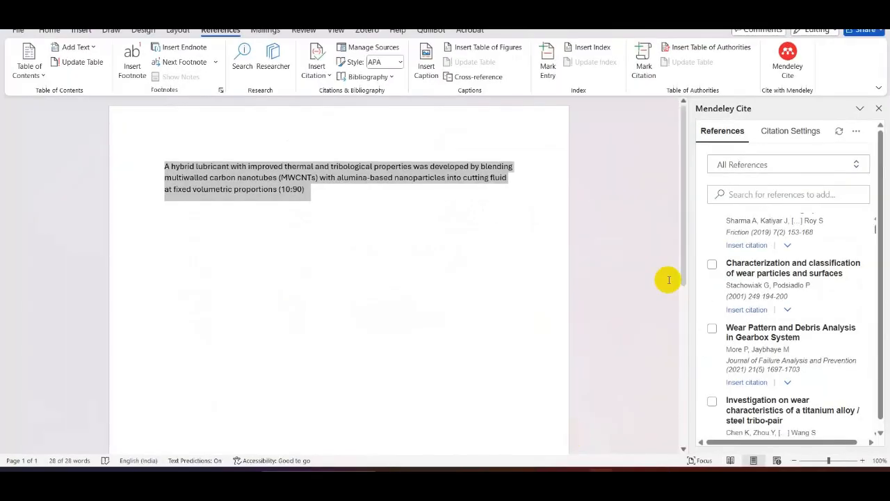
- Close and reopen Mendeley Cite in Word, ready to search all references
left_click(881, 109)
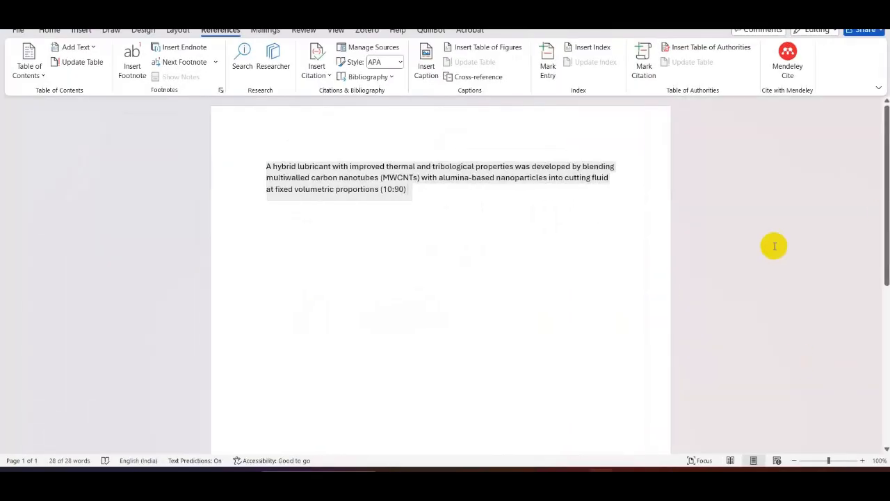
left_click(788, 61)
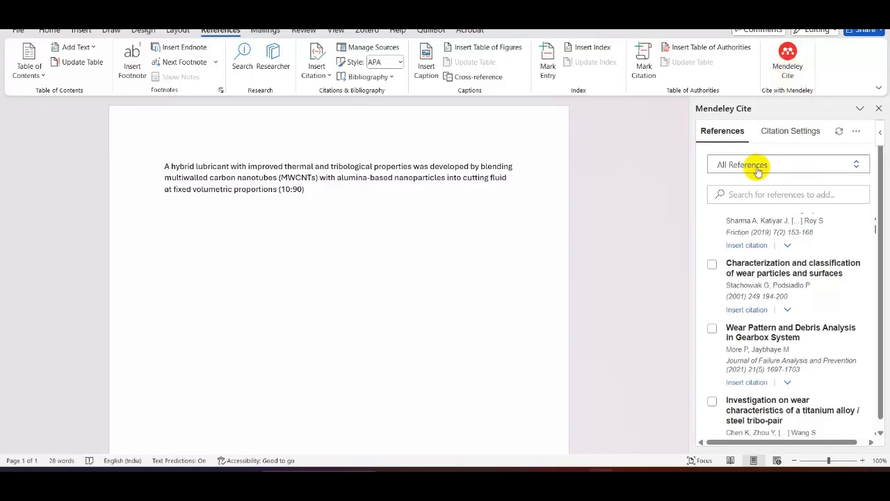
left_click(742, 194)
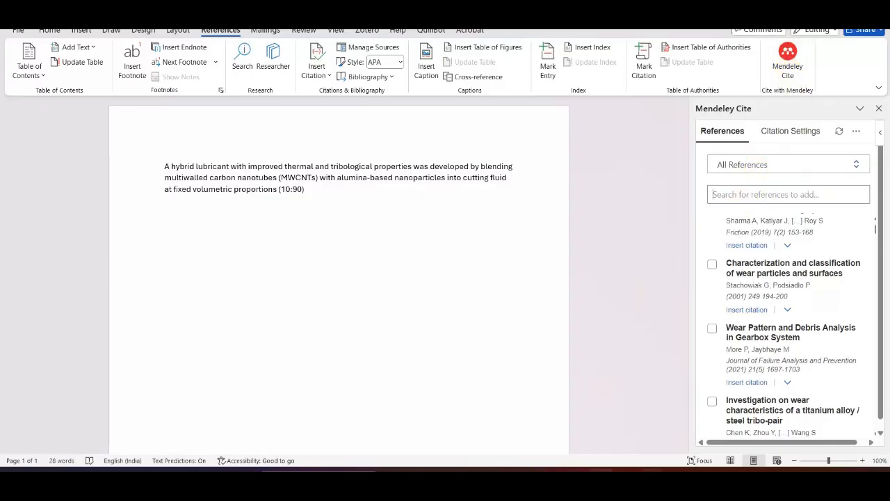
- Copy the article's full title from its PDF and search for it among all references in Mendeley Cite
left_click(663, 428)
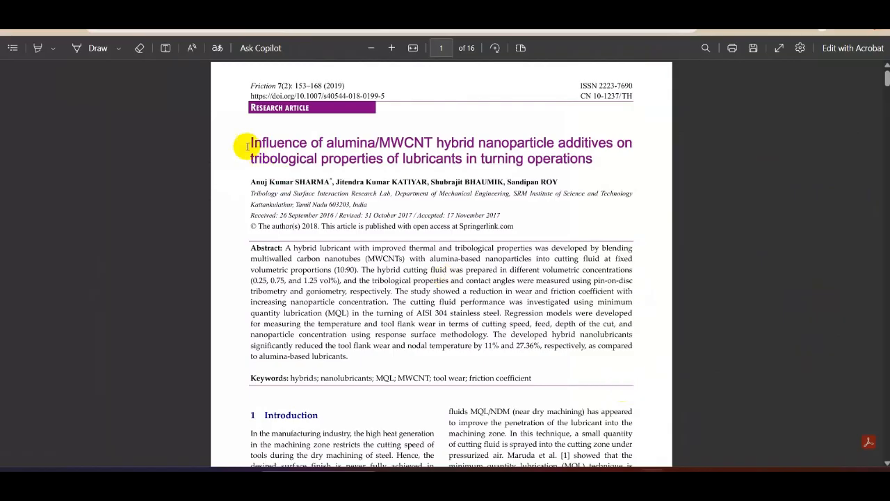
left_click_drag(249, 141, 588, 159)
key("ctrl+c")
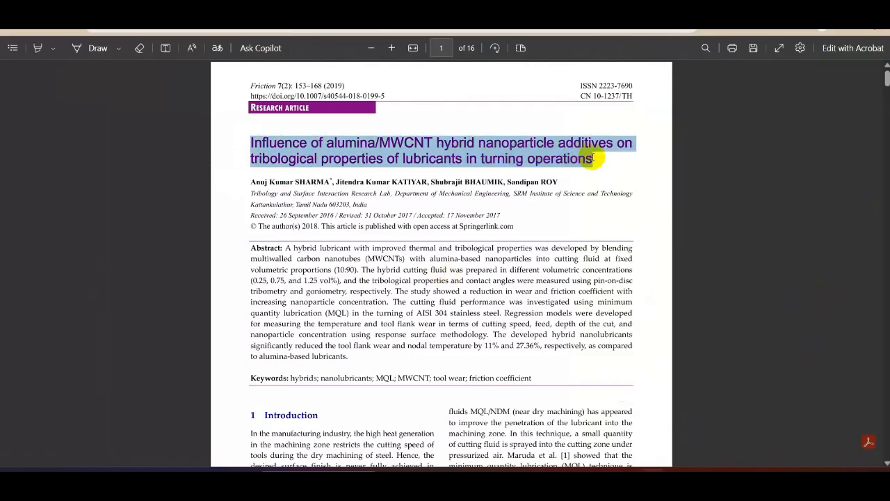
key("alt+Tab")
left_click(745, 164)
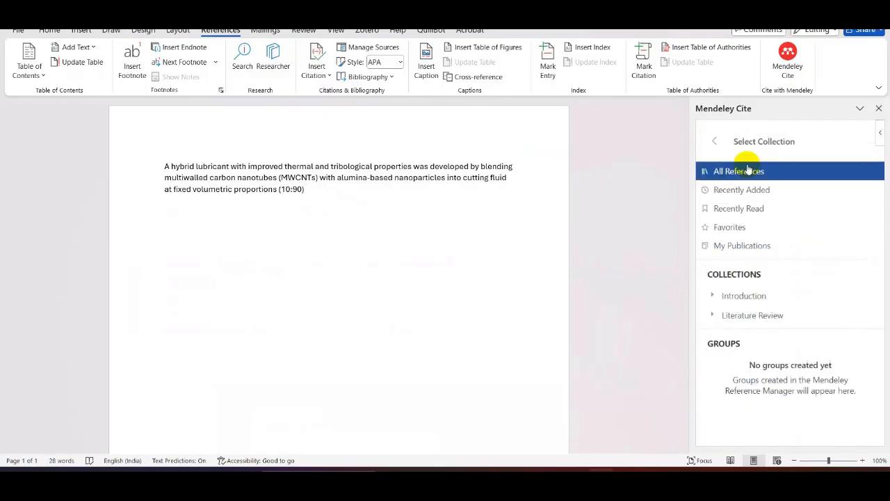
left_click(715, 141)
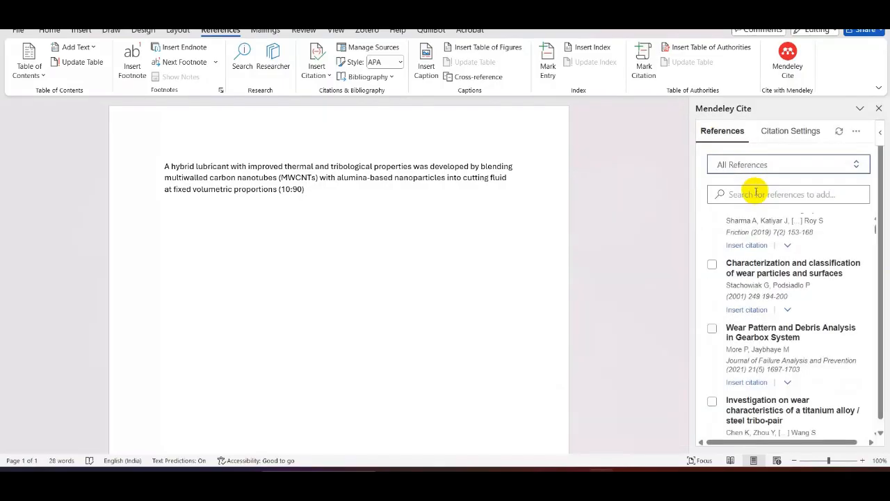
left_click(756, 194)
key("ctrl+v")
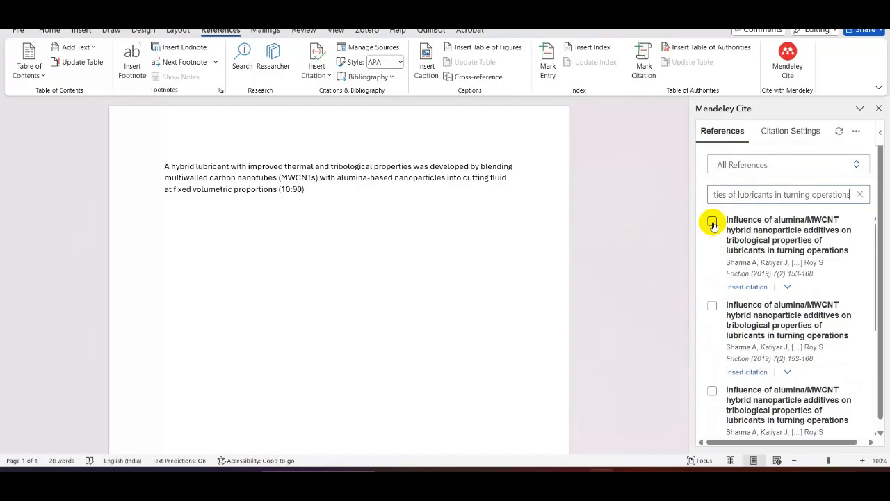
- Insert the first matching Friction 2019 reference as a citation after the sentence, and check it against the article's PDF
left_click(712, 222)
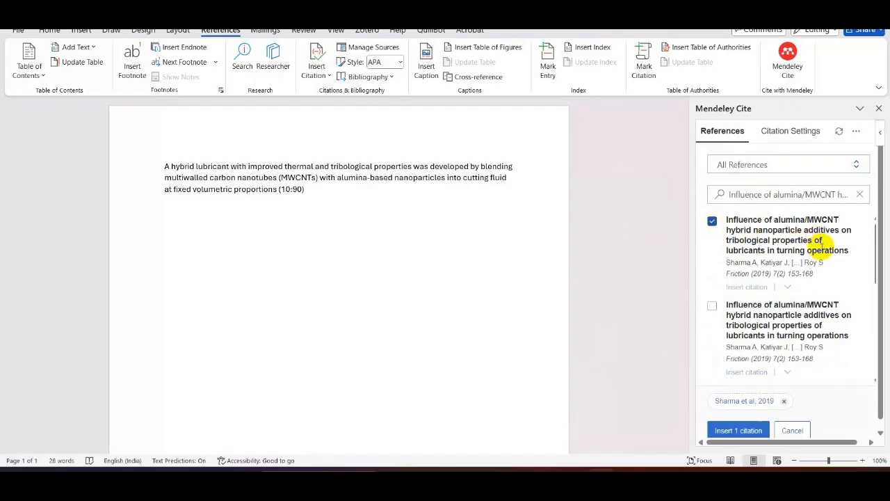
left_click(729, 431)
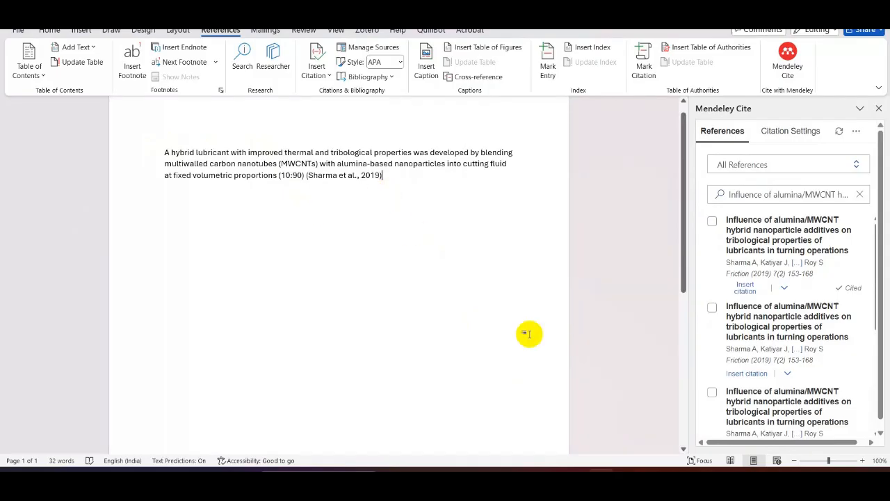
mouse_move(591, 467)
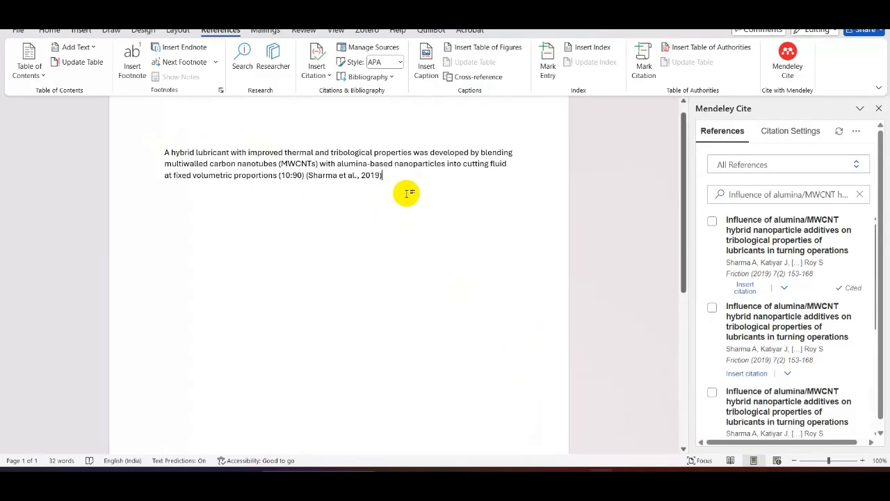
mouse_move(652, 465)
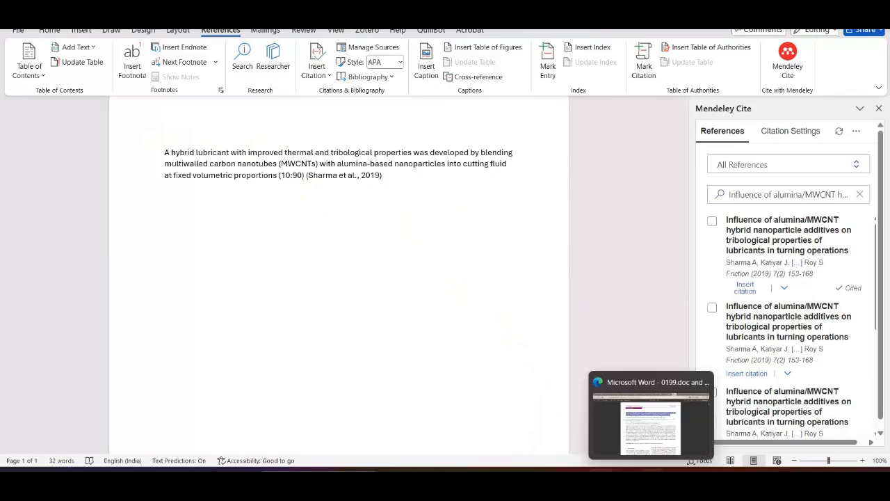
left_click(657, 420)
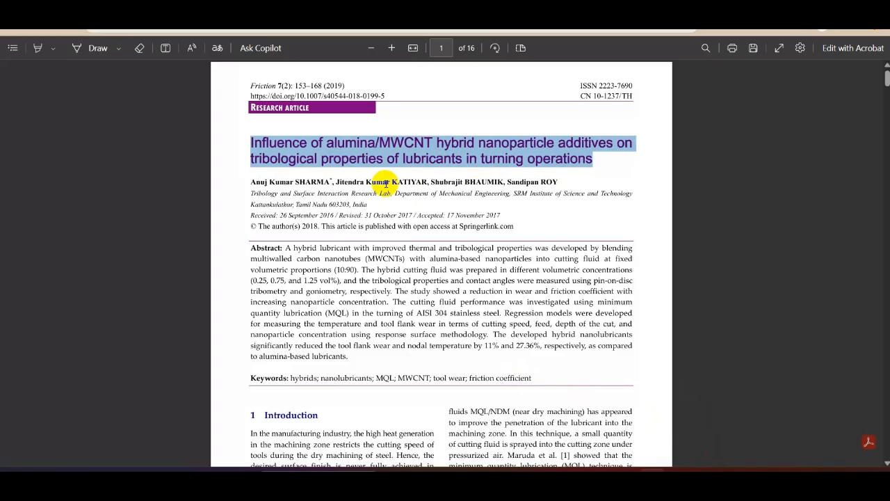
mouse_move(651, 480)
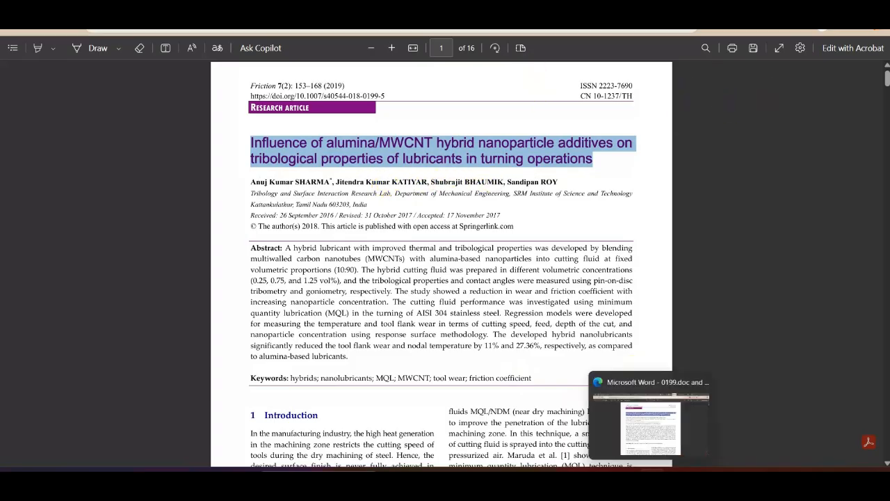
left_click(602, 480)
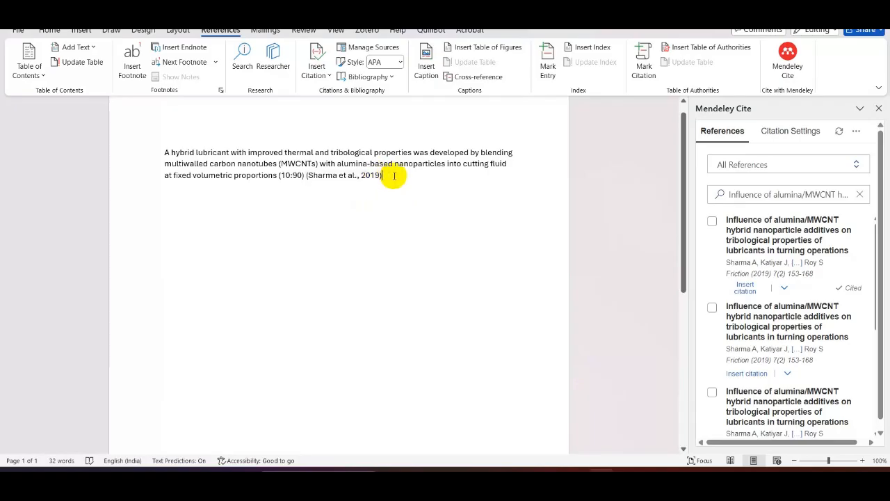
- End the cited sentence with a period and add a "References:" heading a few lines below it
type(".")
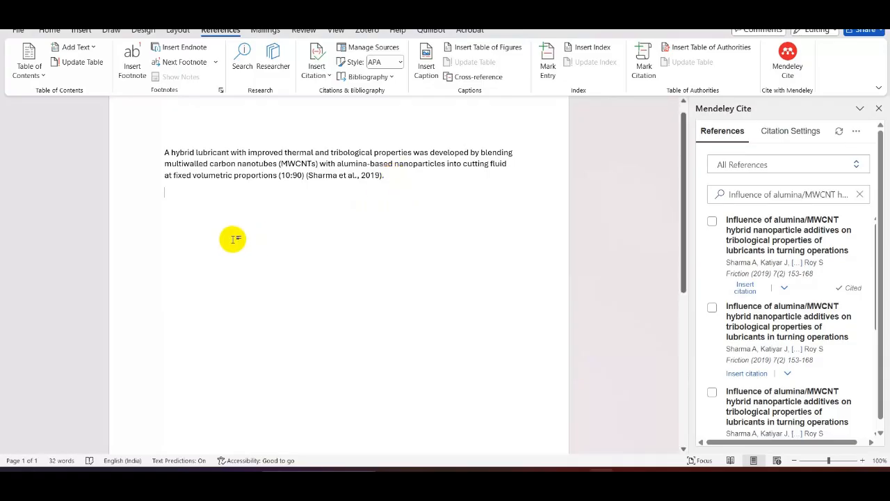
key("Return")
key("Return")
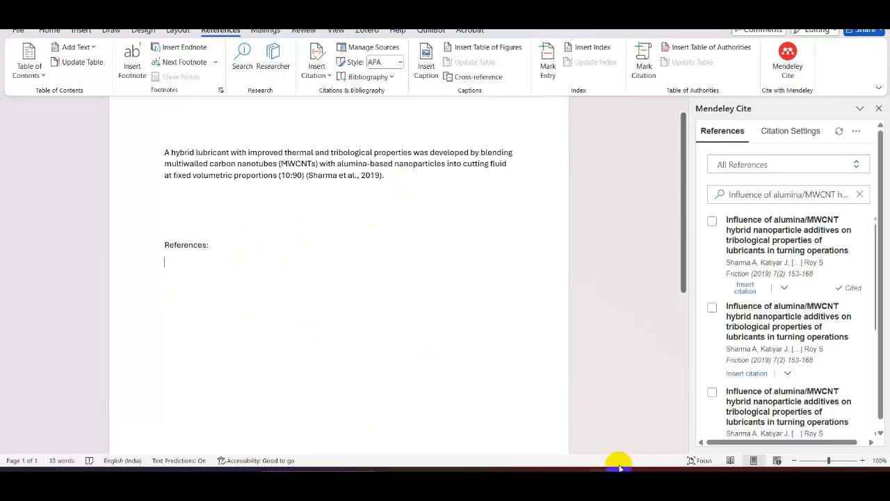
- Examine how the article's PDF numbers its in-text citations in the Introduction section
left_click(651, 484)
left_click(452, 158)
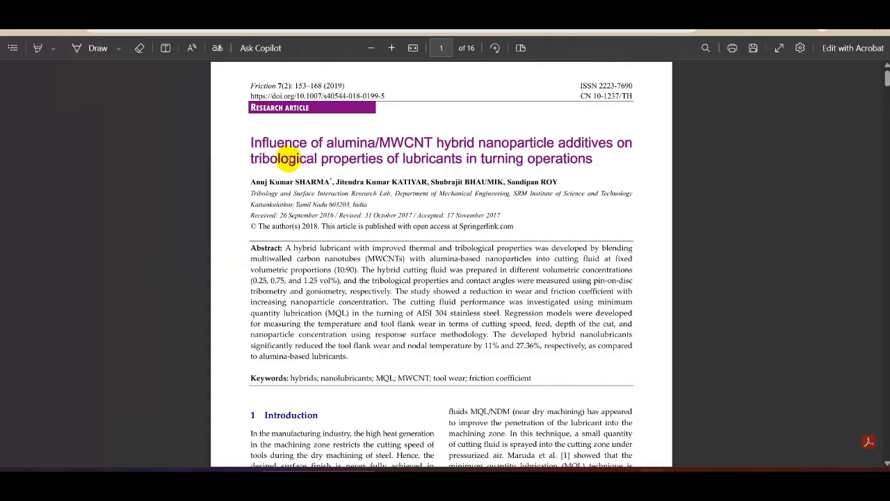
scroll(333, 264, "down", 5)
scroll(449, 162, "up", 2)
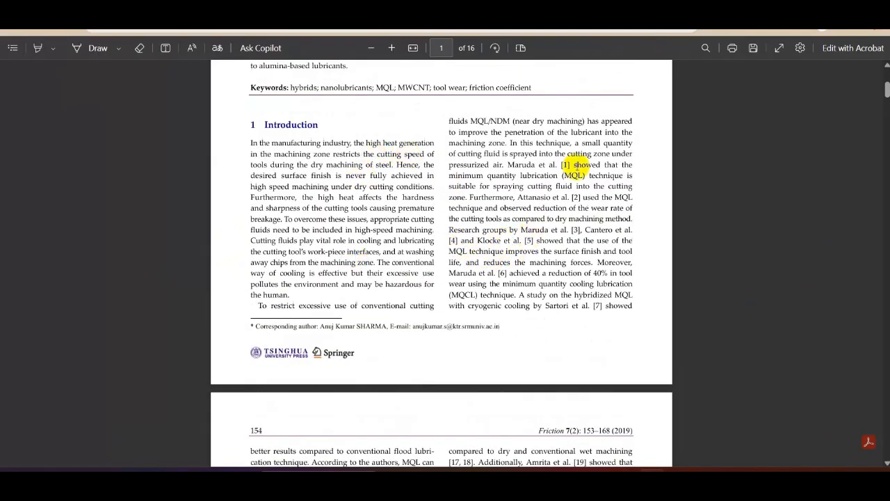
right_click(453, 240)
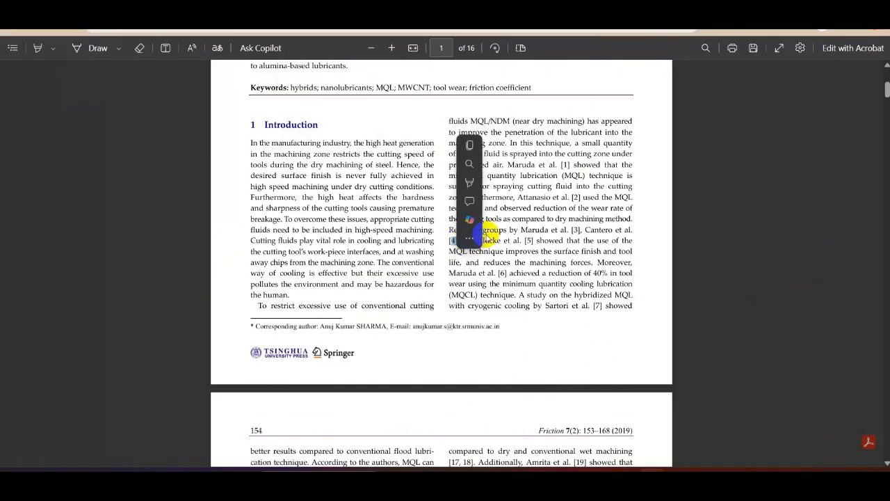
left_click(579, 238)
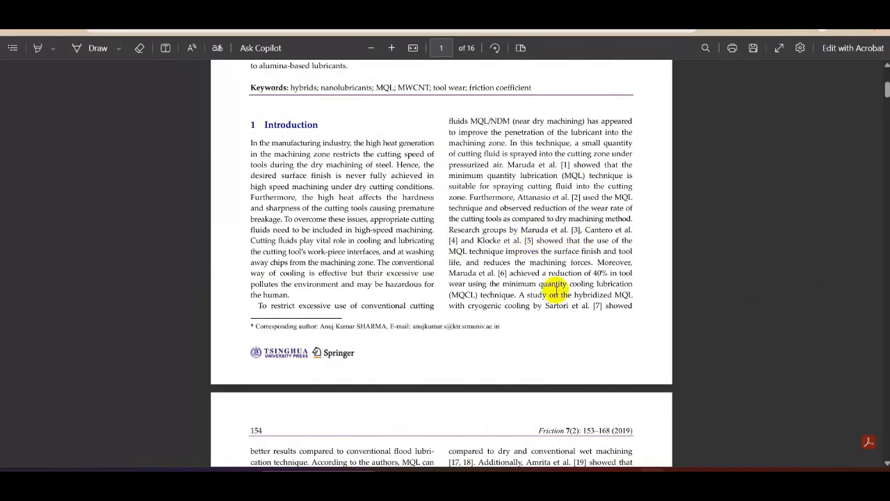
- Skim the article's PDF through to its reference list and back to page 6, looking for numbered in-text citations
scroll(536, 341, "down", 20)
scroll(547, 336, "down", 20)
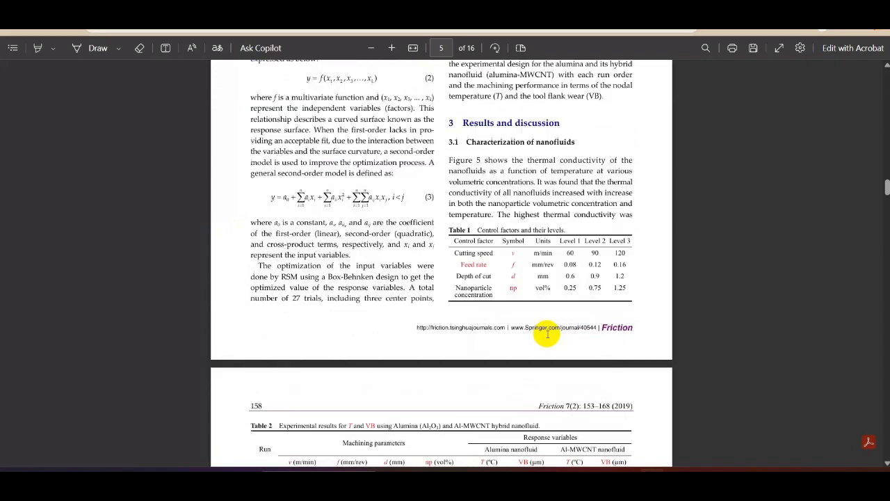
scroll(548, 336, "up", 4)
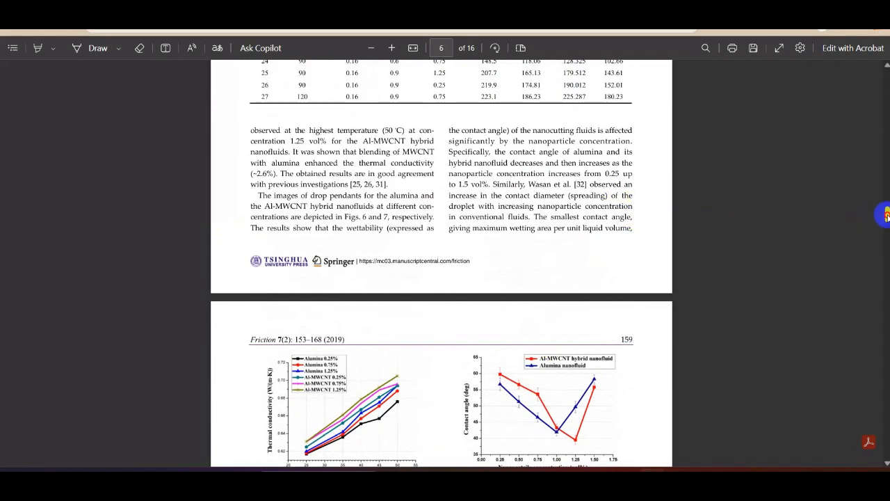
left_click_drag(886, 215, 855, 425)
scroll(487, 354, "down", 3)
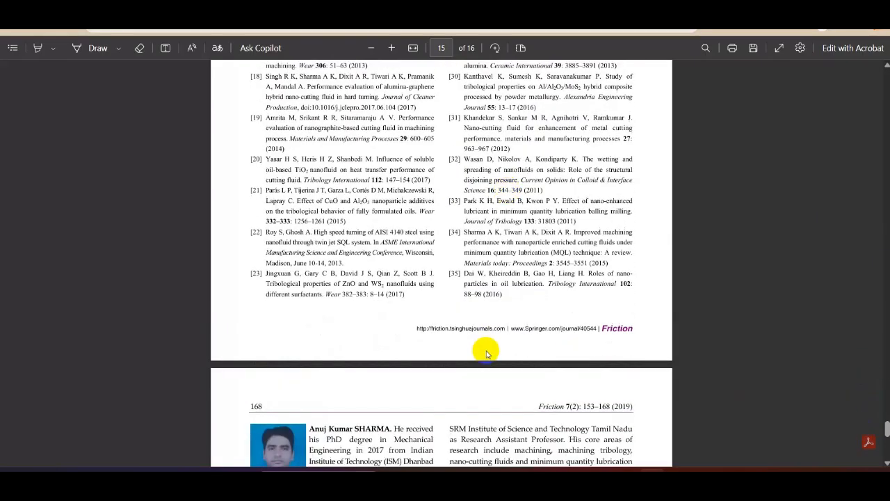
scroll(340, 275, "up", 6)
scroll(339, 275, "up", 20)
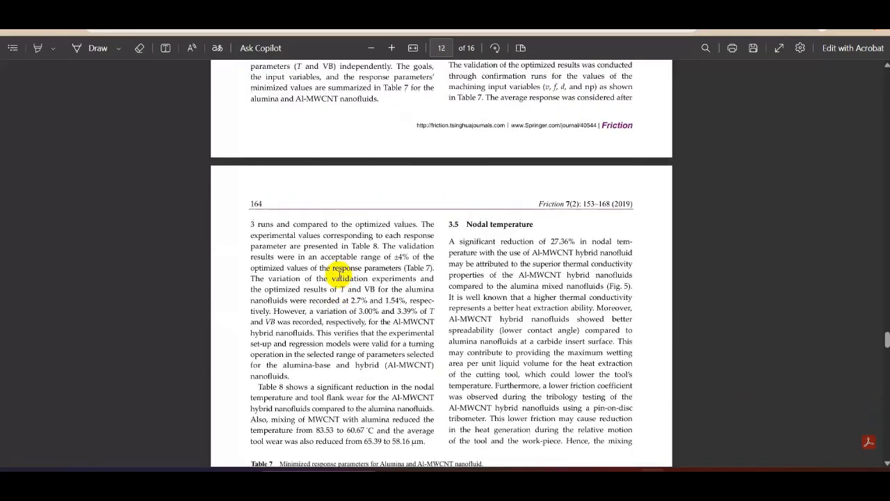
scroll(339, 276, "up", 10)
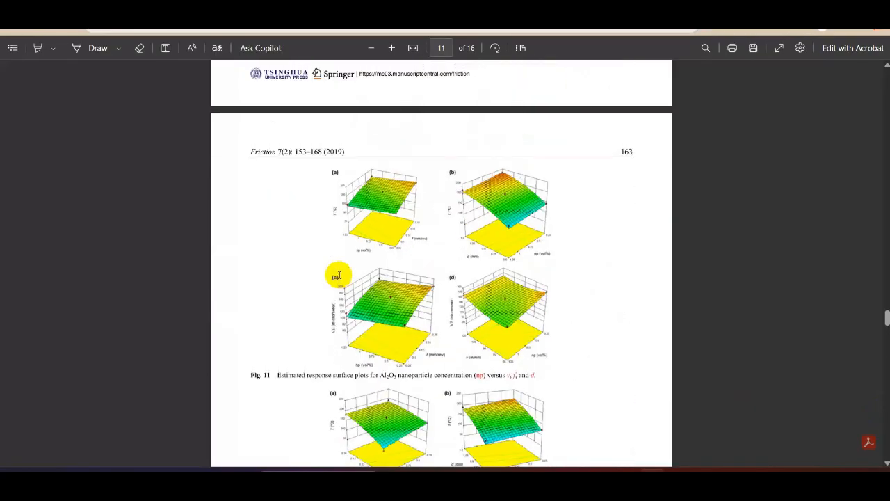
scroll(348, 259, "up", 15)
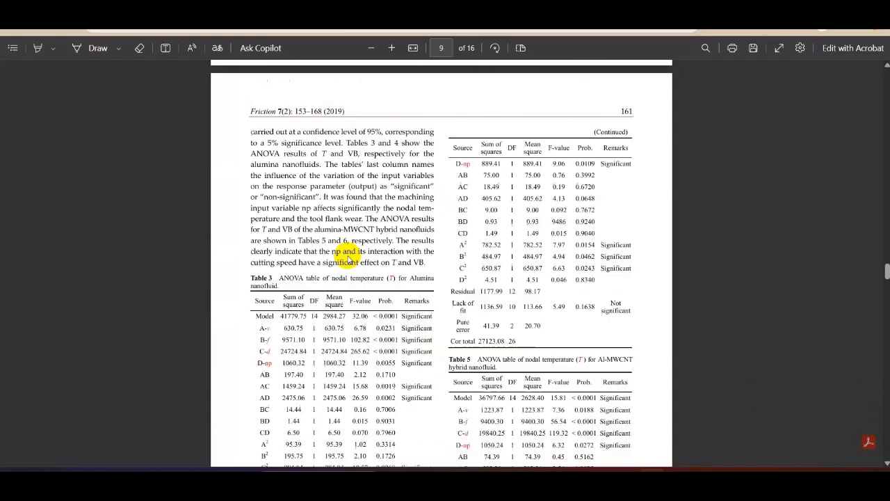
scroll(348, 259, "up", 1)
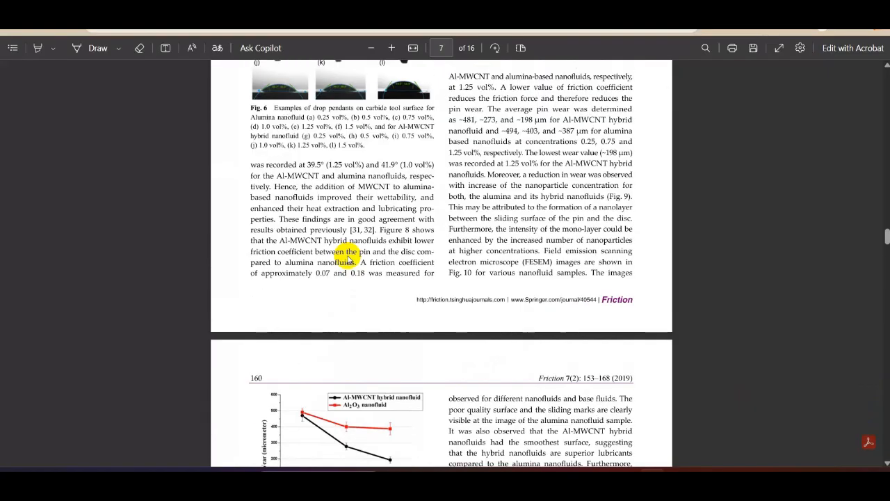
scroll(376, 258, "up", 4)
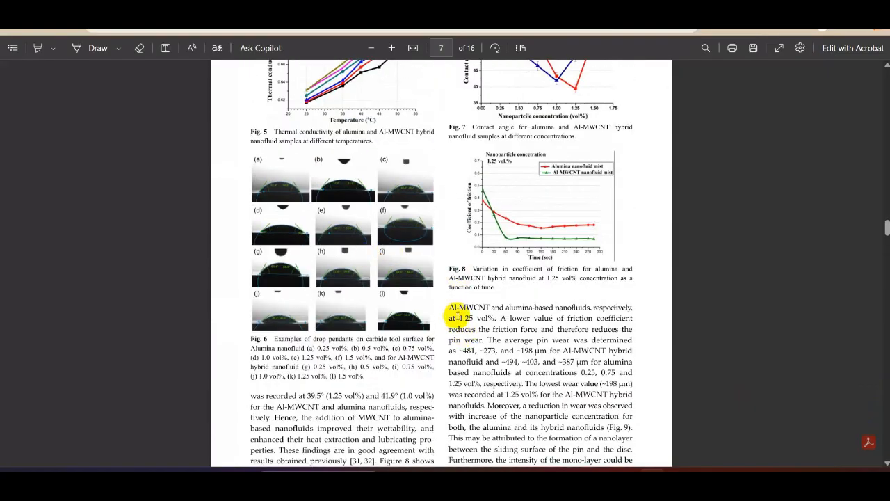
scroll(492, 308, "up", 6)
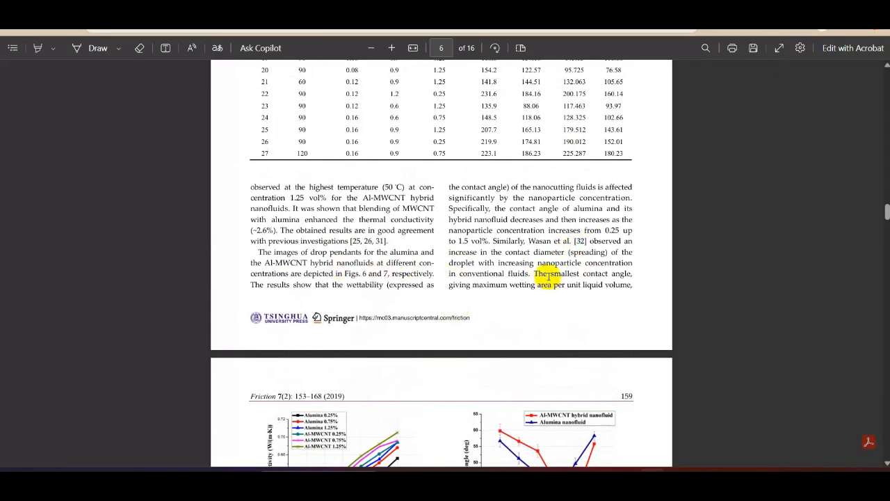
- Examine the in-text citation [32] in the contact angle paragraph on page 6 of the PDF
scroll(547, 277, "down", 10)
scroll(561, 330, "up", 6)
scroll(469, 217, "up", 5)
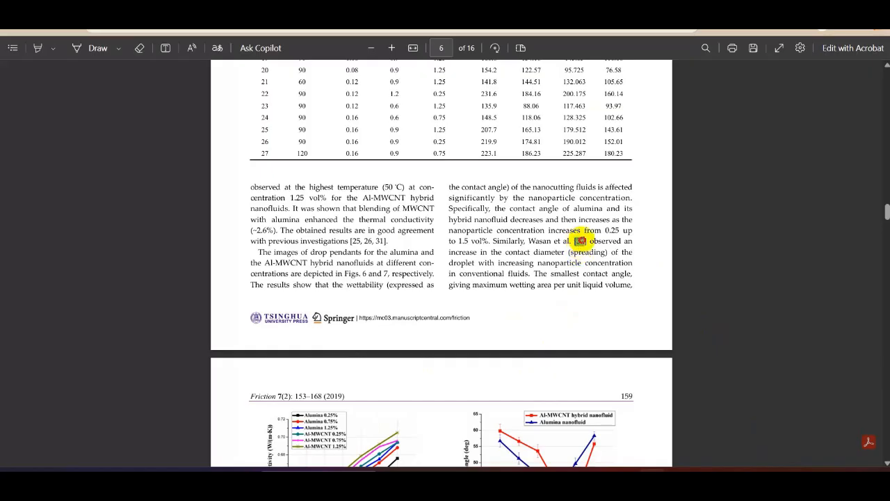
double_click(580, 241)
left_click(584, 245)
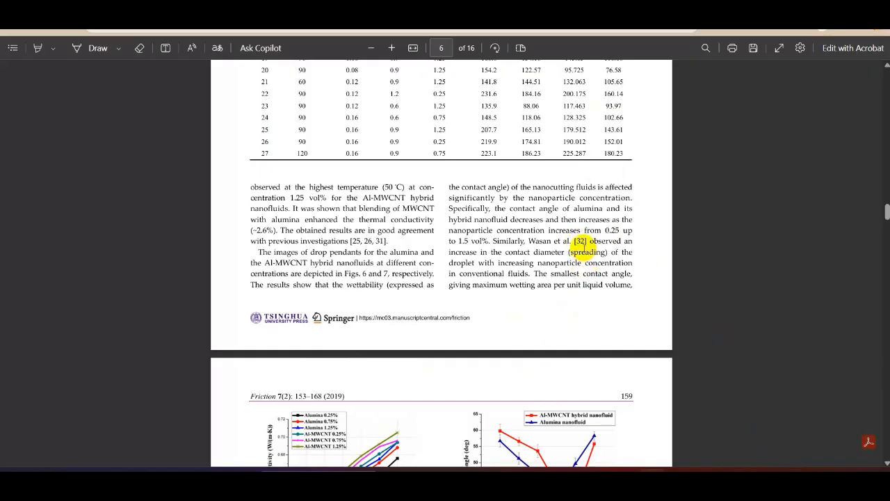
right_click(580, 240)
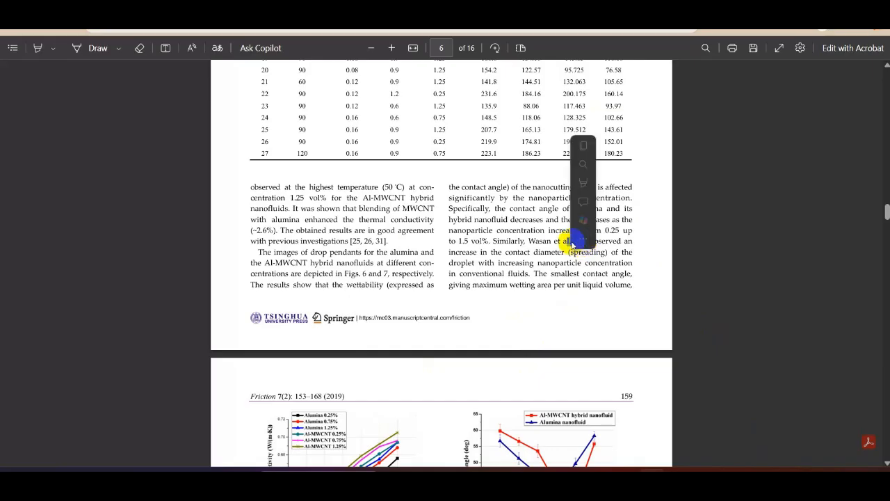
left_click(580, 246)
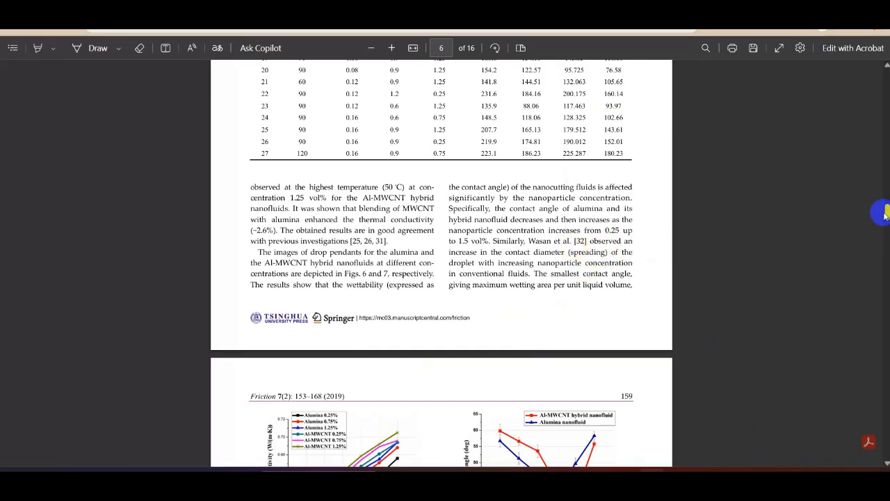
- Examine how the numbered entries are listed in the References section at the end of the article's PDF
left_click_drag(886, 213, 887, 420)
scroll(472, 232, "up", 10)
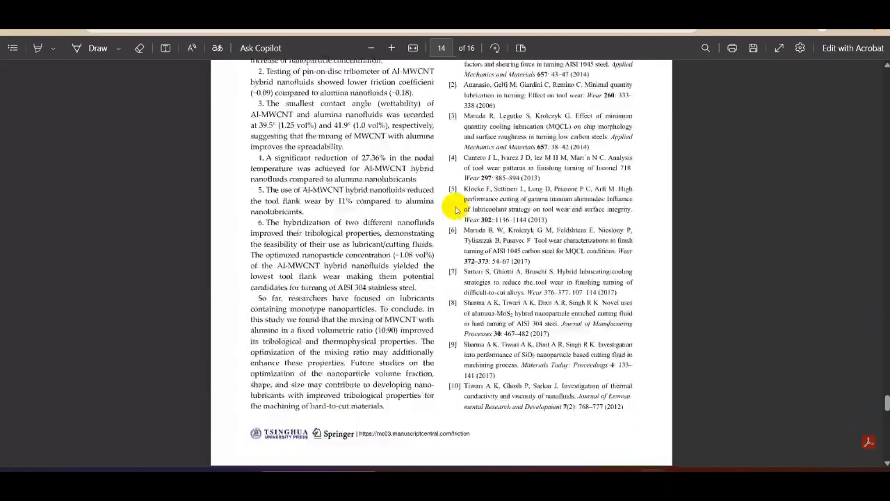
scroll(394, 171, "up", 5)
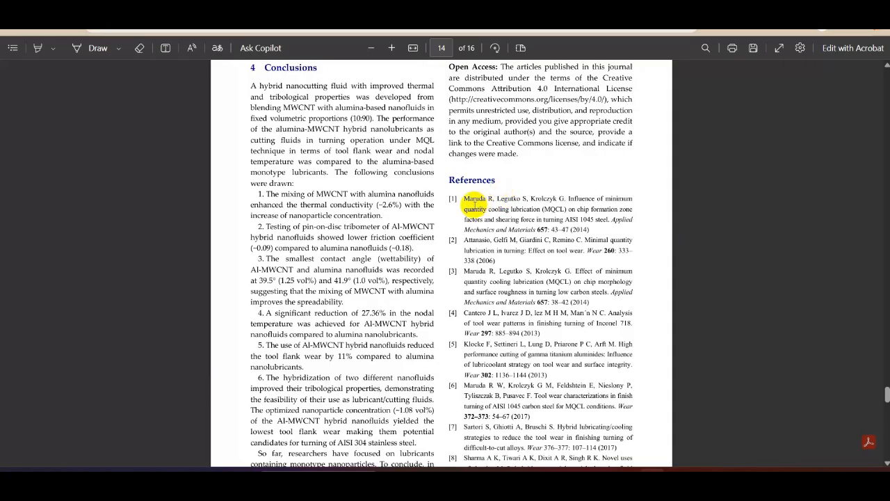
scroll(482, 236, "down", 3)
scroll(482, 236, "up", 1)
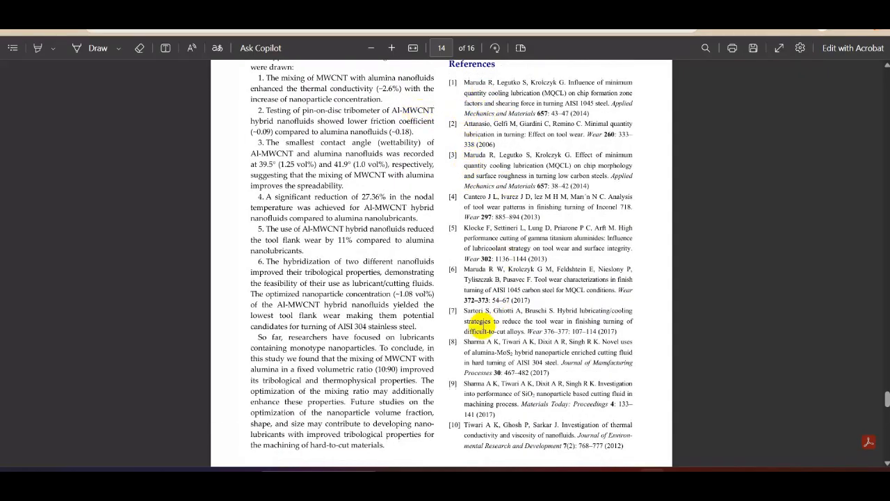
scroll(478, 302, "down", 20)
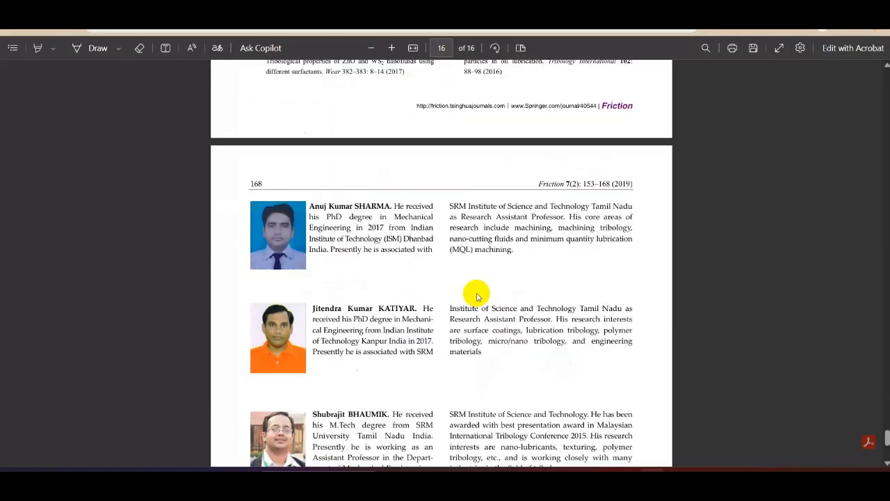
scroll(480, 299, "up", 1)
- Switch to the Word document and insert the Mendeley Cite bibliography on the blank line directly below the cited sentence
key("F11")
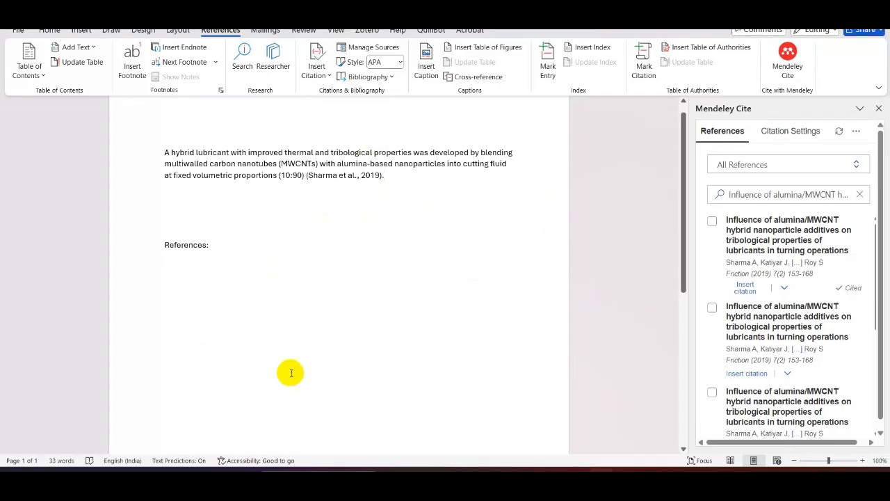
left_click(198, 284)
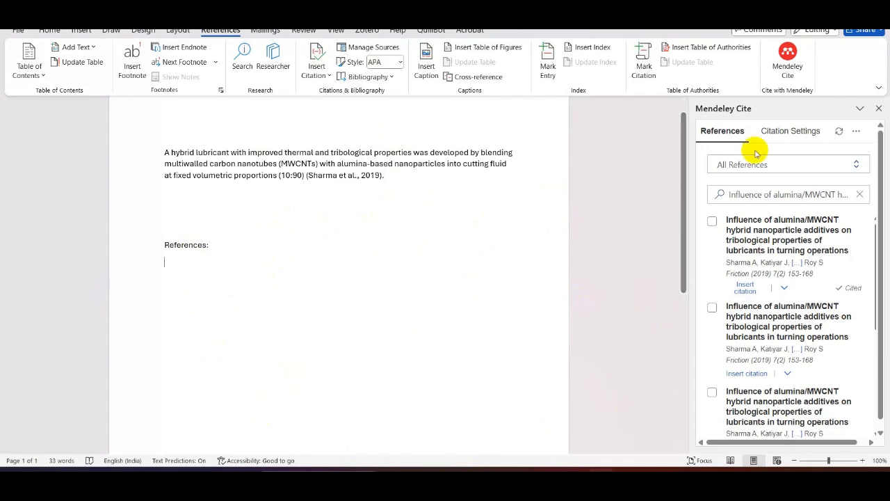
left_click(856, 133)
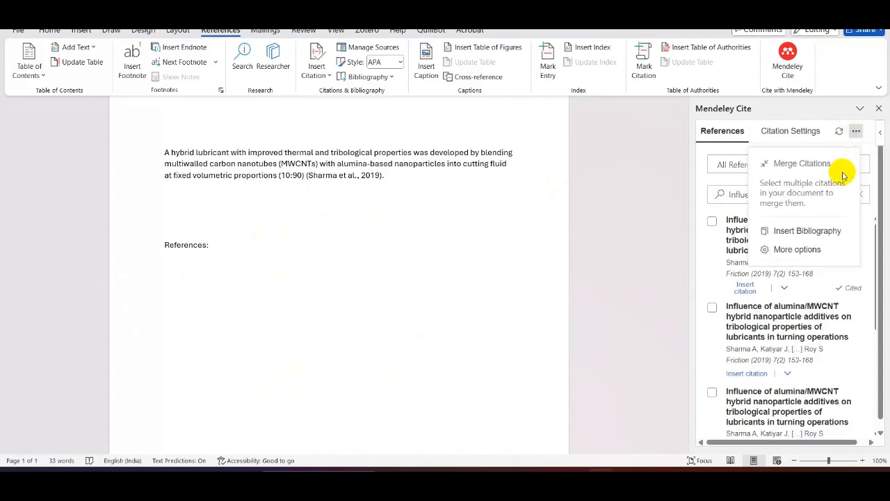
left_click(807, 231)
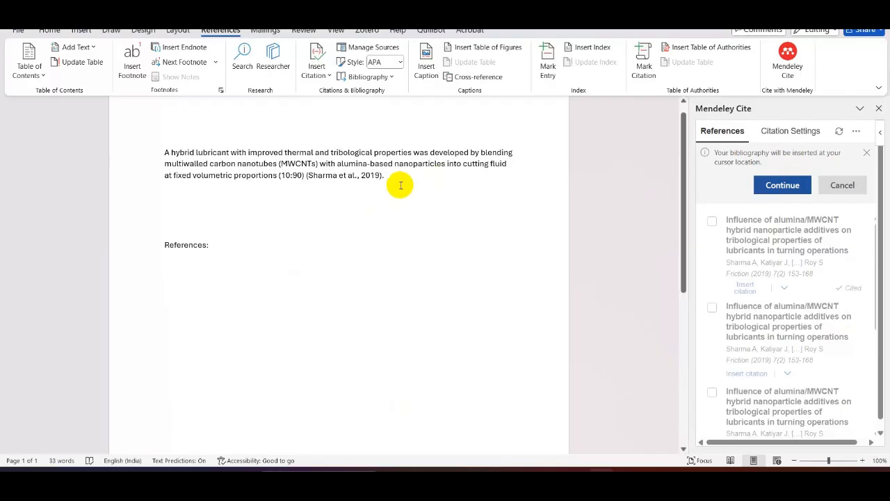
left_click(241, 199)
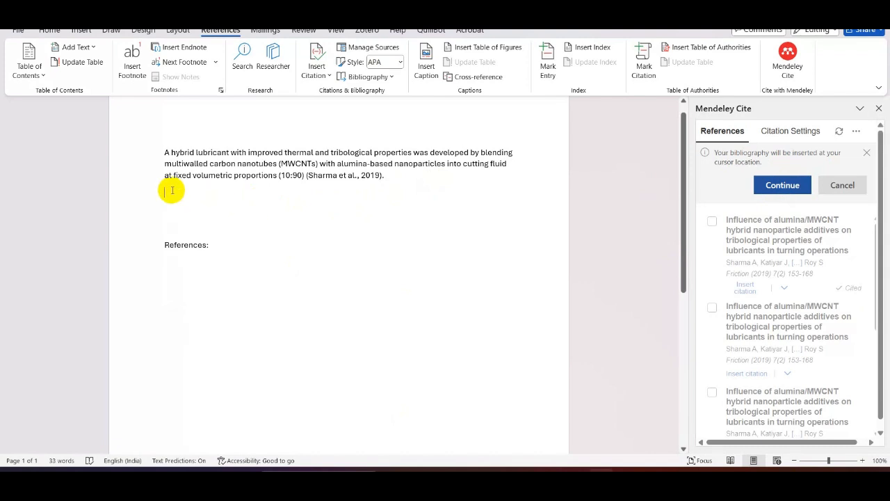
left_click(780, 187)
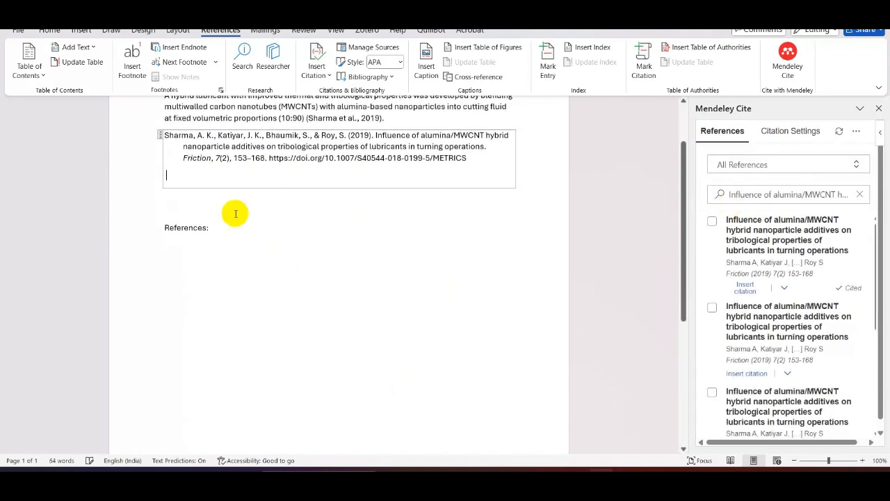
- Delete the bibliography block placed directly below the cited sentence
scroll(277, 269, "up", 1)
left_click(313, 301)
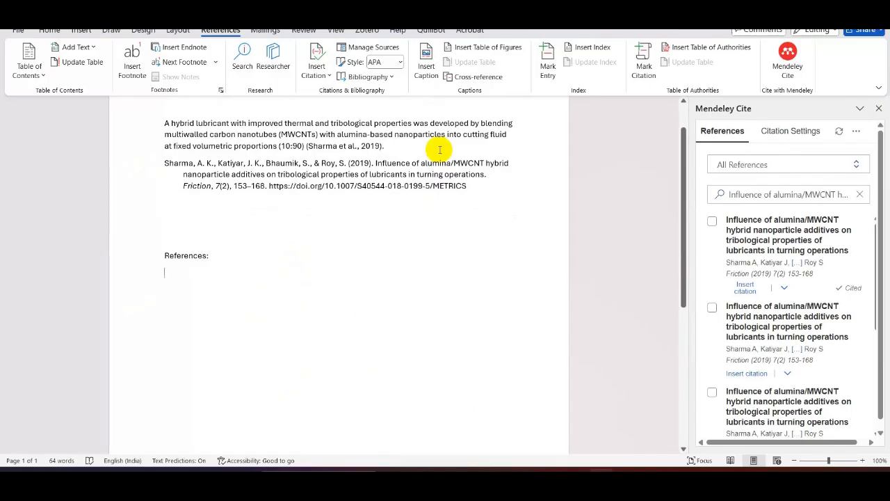
left_click(267, 173)
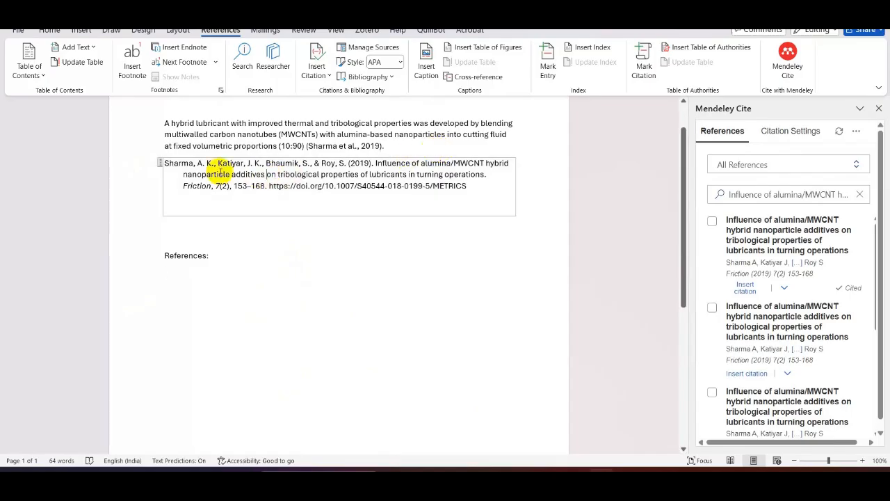
left_click(159, 163)
key("Delete")
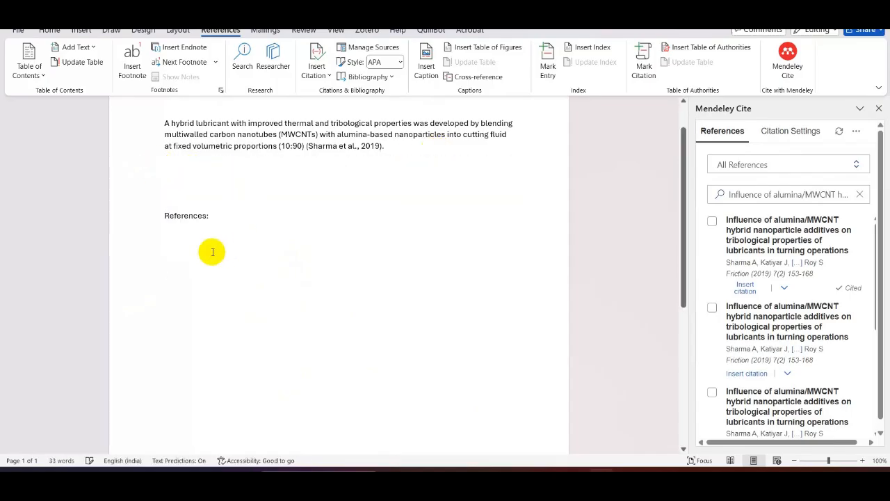
- Insert the Mendeley Cite bibliography on the empty line under the "References:" heading
left_click(171, 245)
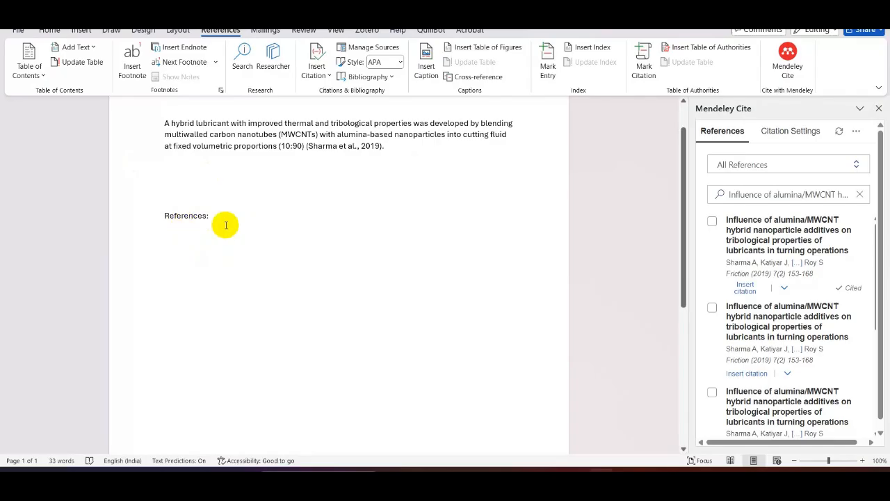
mouse_move(163, 225)
left_mouse_down()
mouse_move(218, 215)
mouse_move(170, 232)
left_mouse_up()
left_click(170, 232)
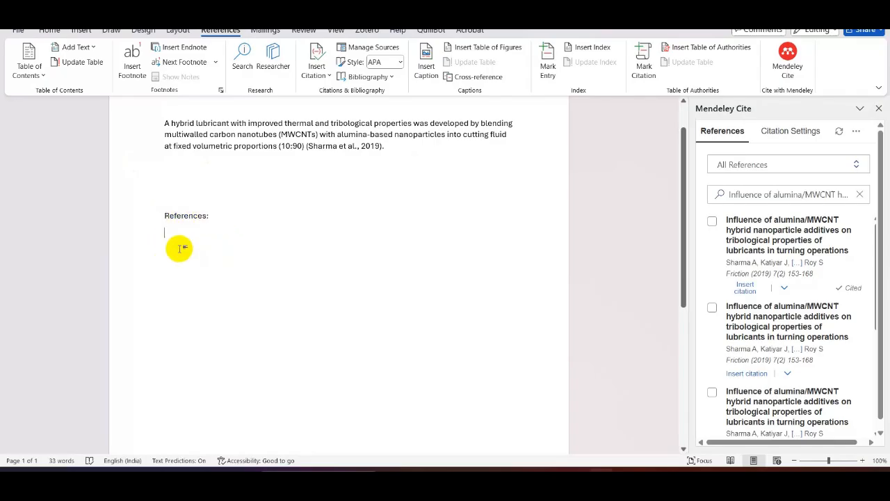
left_click(856, 130)
left_click(791, 230)
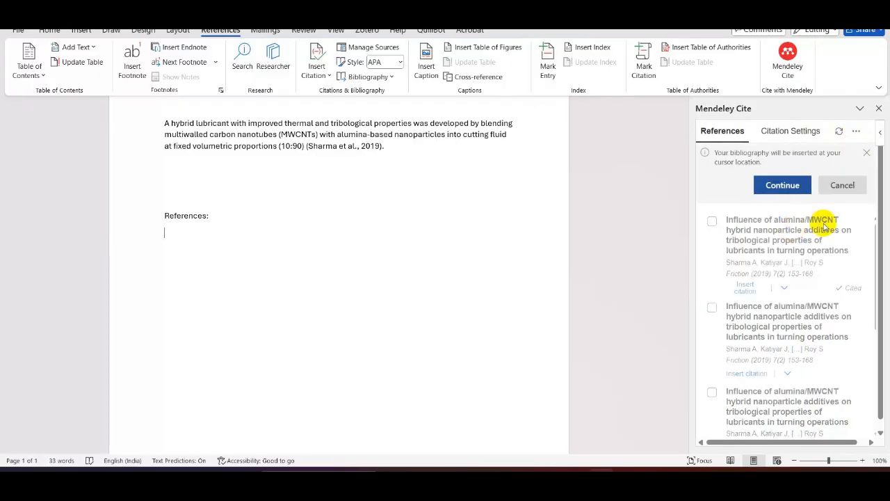
left_click(780, 184)
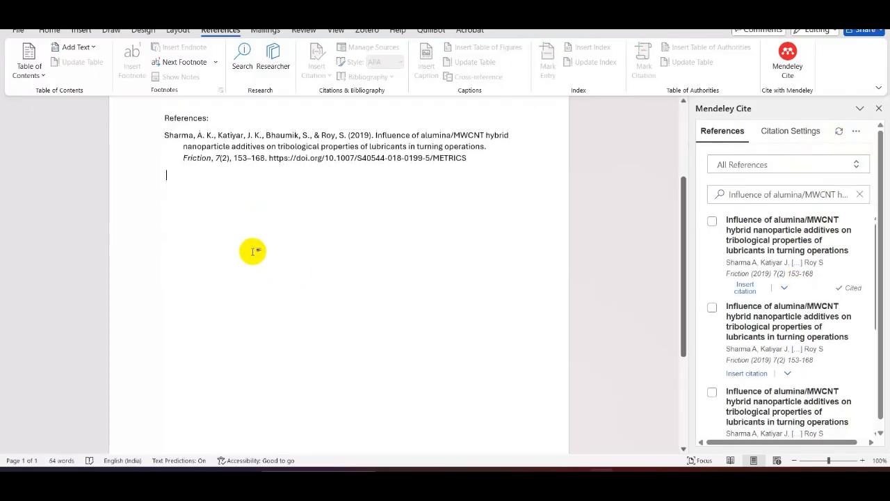
- Make the "References:" heading bold
left_click(116, 174)
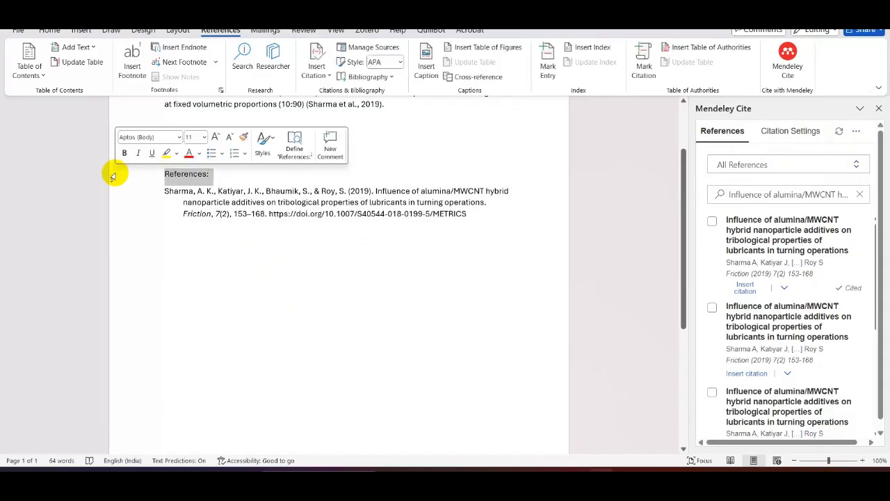
key("ctrl+b")
left_click(365, 162)
scroll(364, 312, "up", 2)
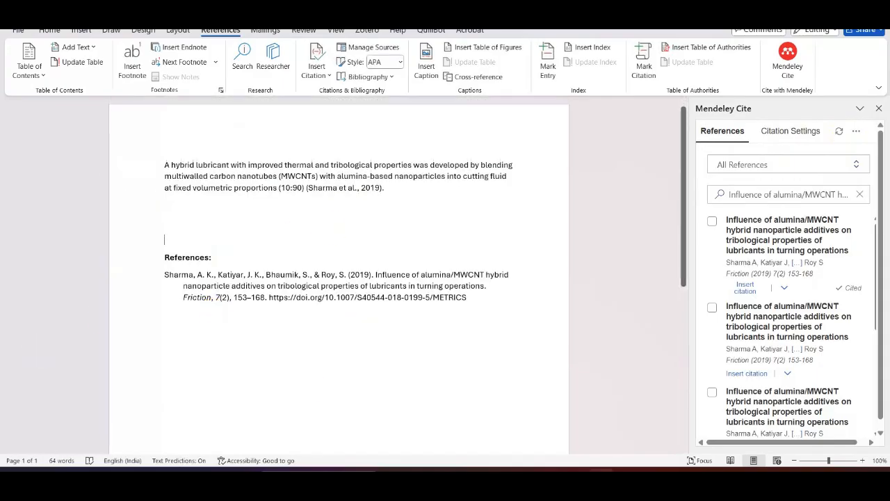
left_click(304, 285)
left_click(278, 236)
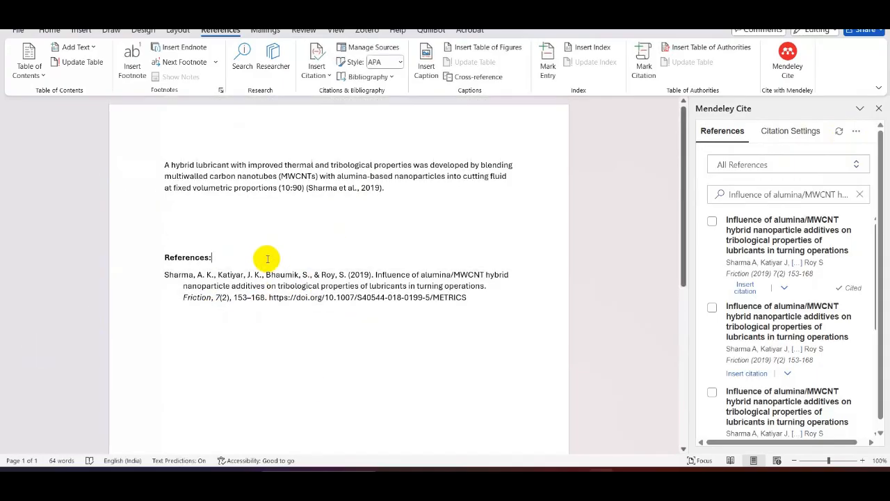
left_click(517, 346)
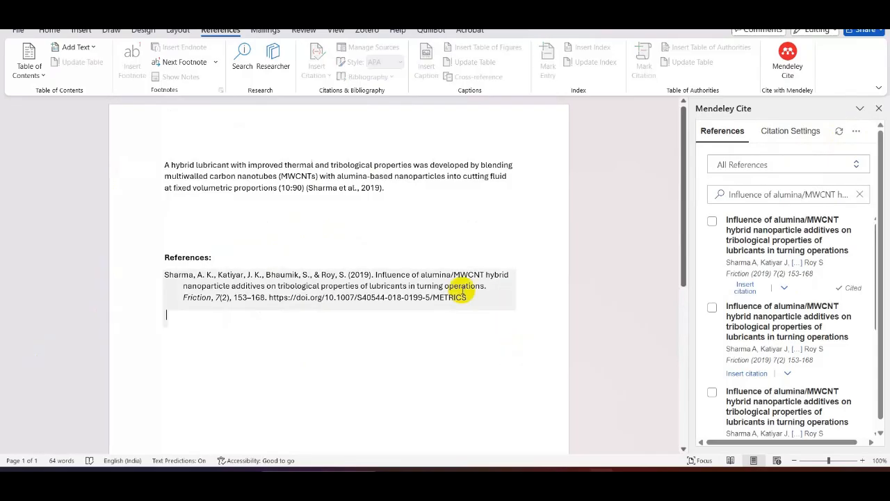
left_click(432, 193)
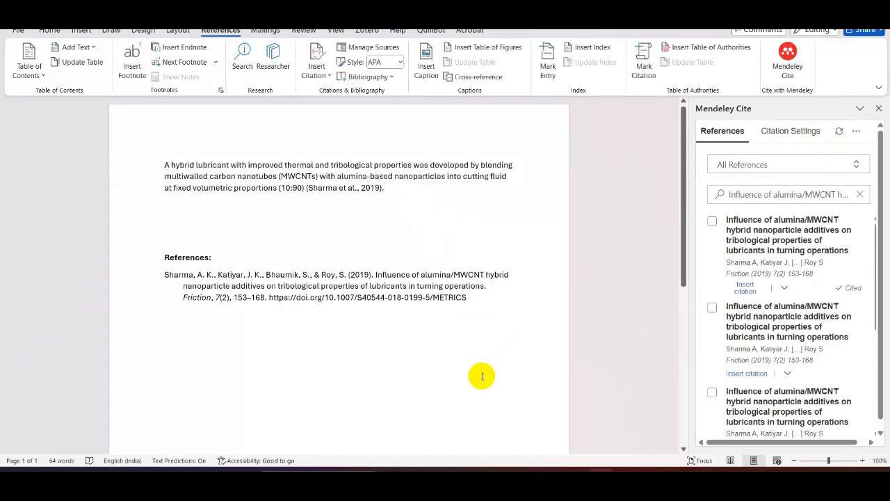
- Switch to the article PDF, look through its reference list and author biographies, and return to the Word document
mouse_move(651, 482)
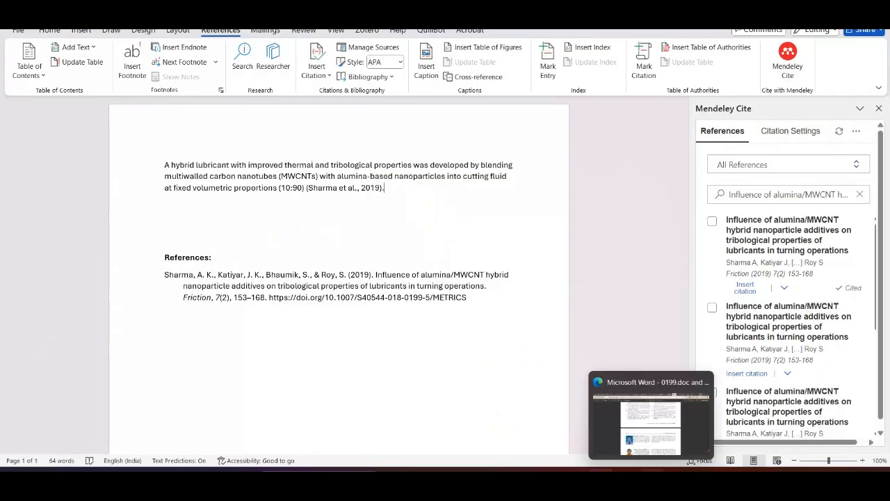
left_click(646, 429)
scroll(358, 239, "up", 3)
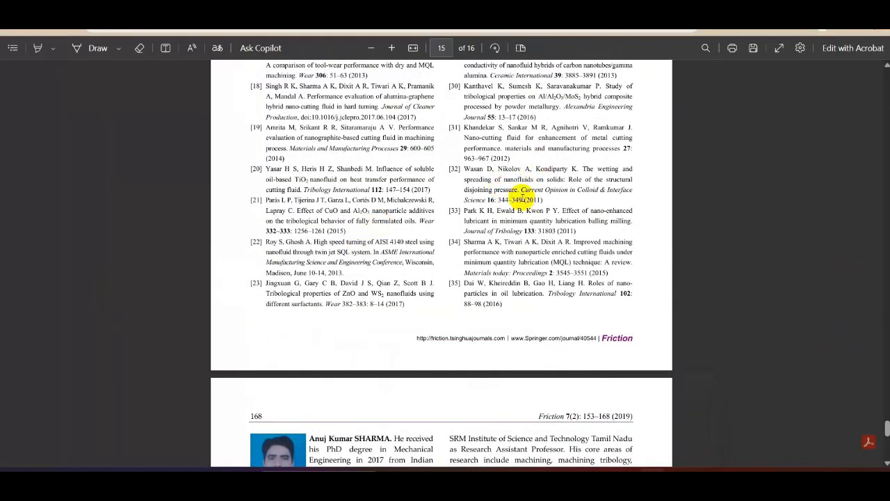
scroll(507, 288, "down", 3)
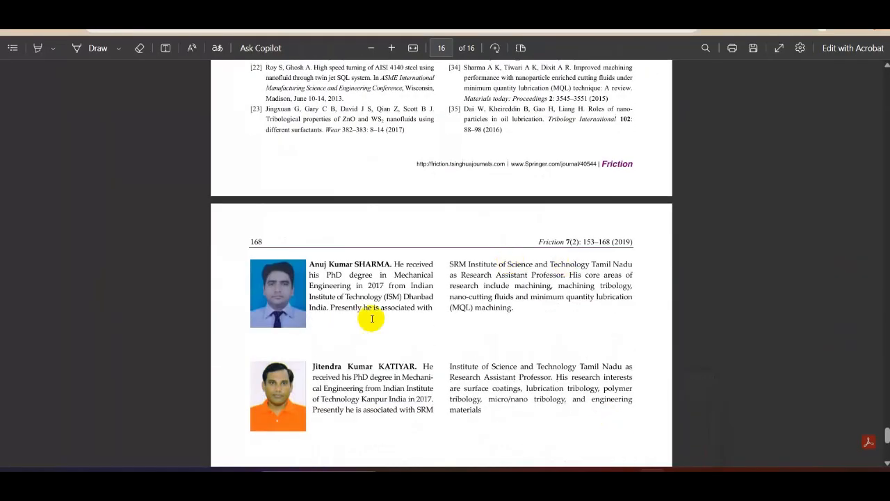
scroll(520, 271, "down", 5)
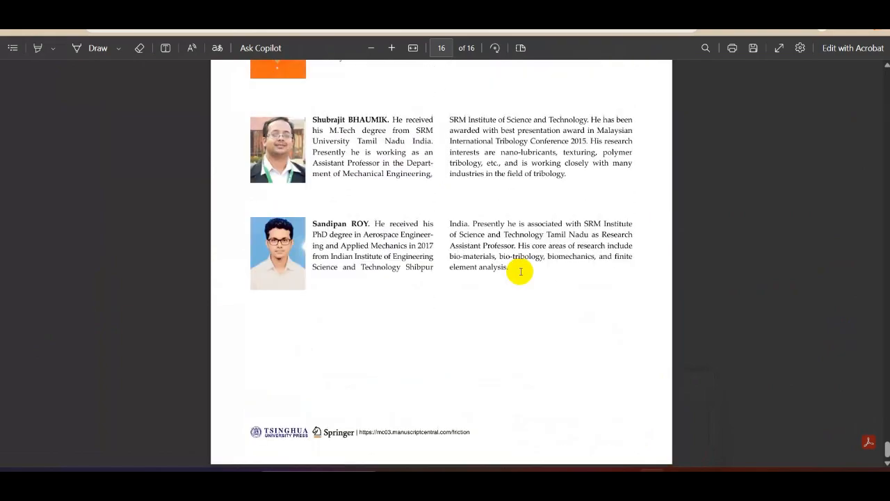
scroll(520, 271, "up", 15)
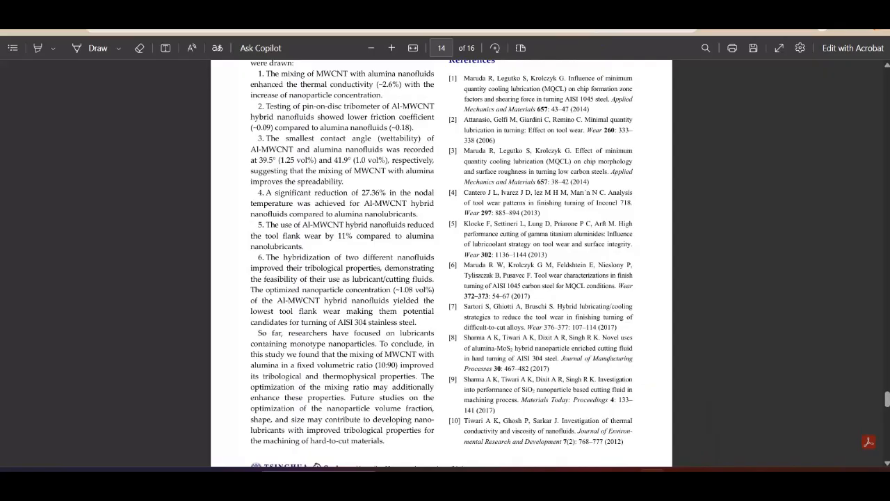
left_click(602, 482)
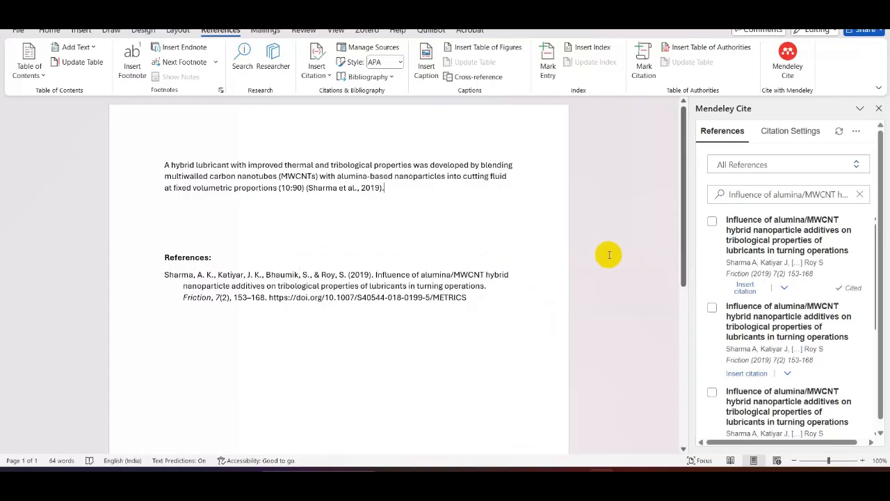
left_click(368, 256)
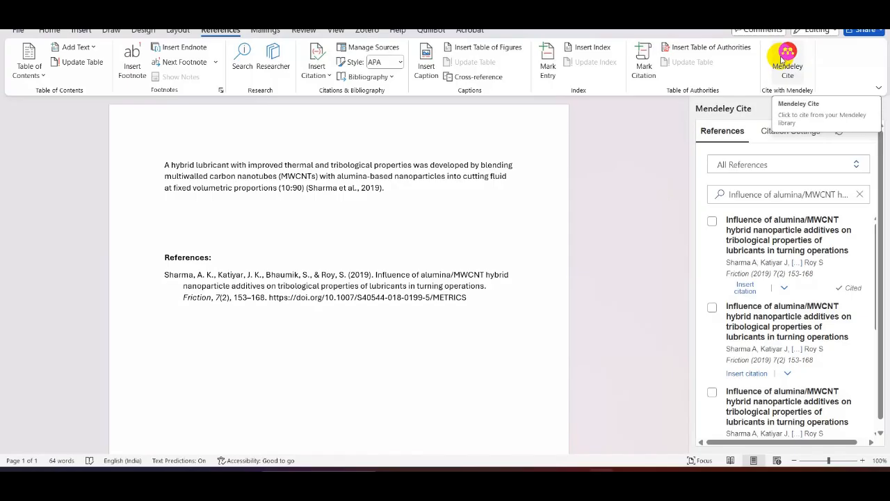
- Switch to the browser, open the Mendeley Reference Manager page from the Google results, and request the Windows desktop installer
key("alt+Tab")
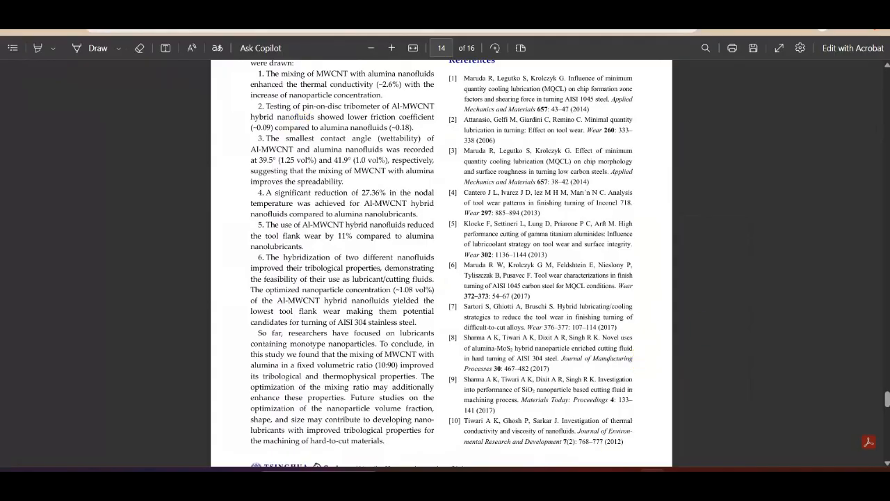
key("alt+Tab")
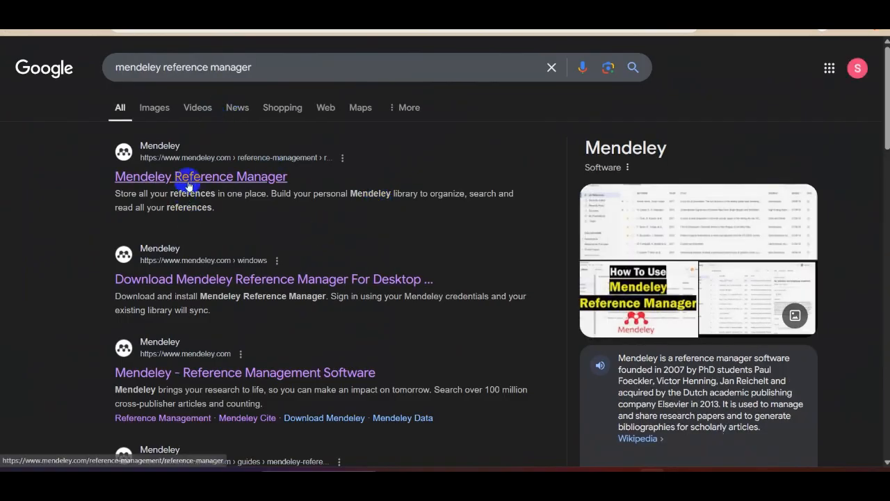
left_click(264, 176)
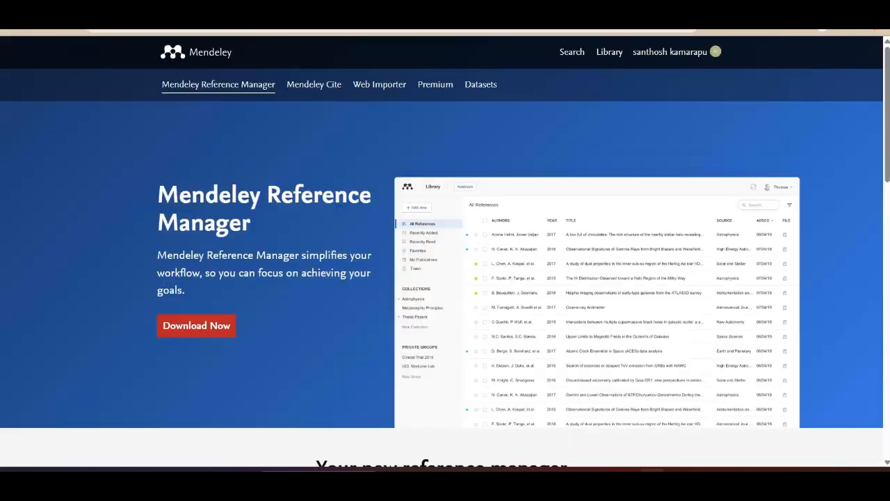
left_click(188, 331)
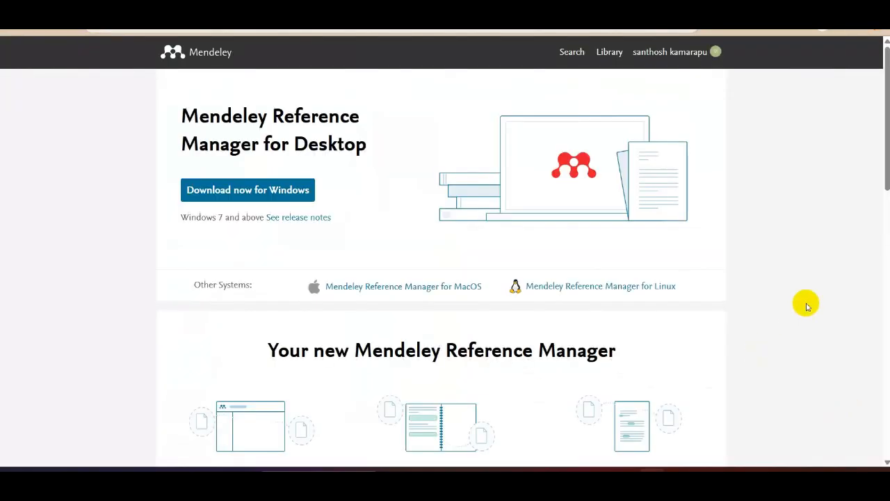
left_click(235, 190)
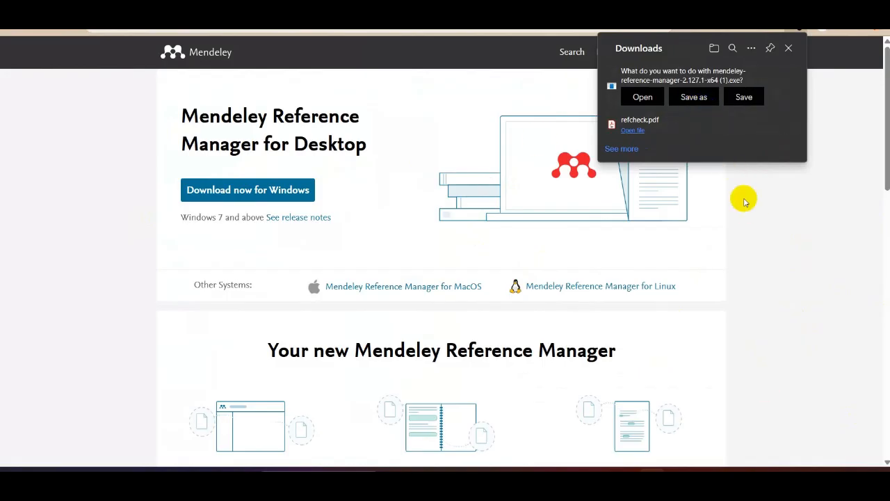
left_click(770, 246)
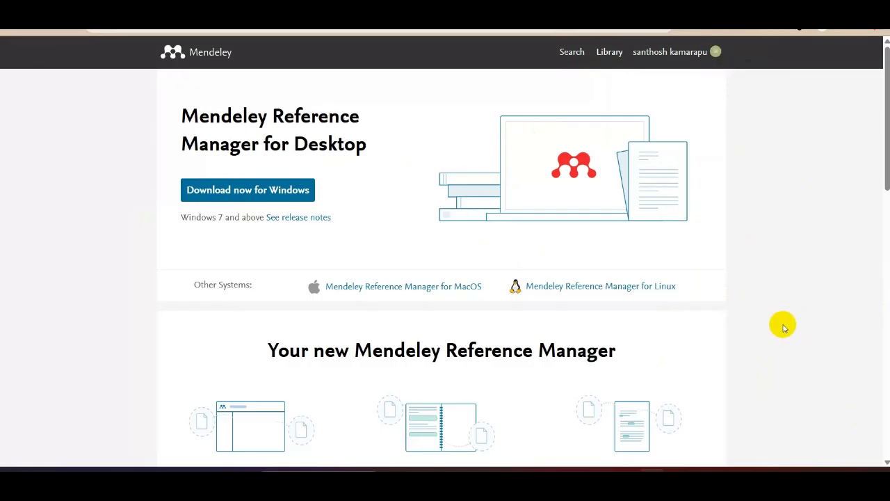
- View the Mendeley Cite web page and compare it with the Mendeley Cite add-in in the Word document
left_click(640, 464)
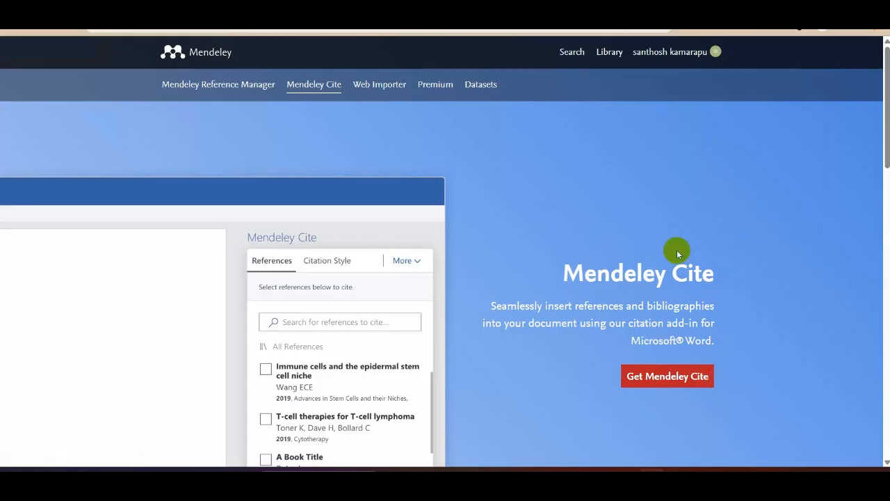
left_click(679, 364)
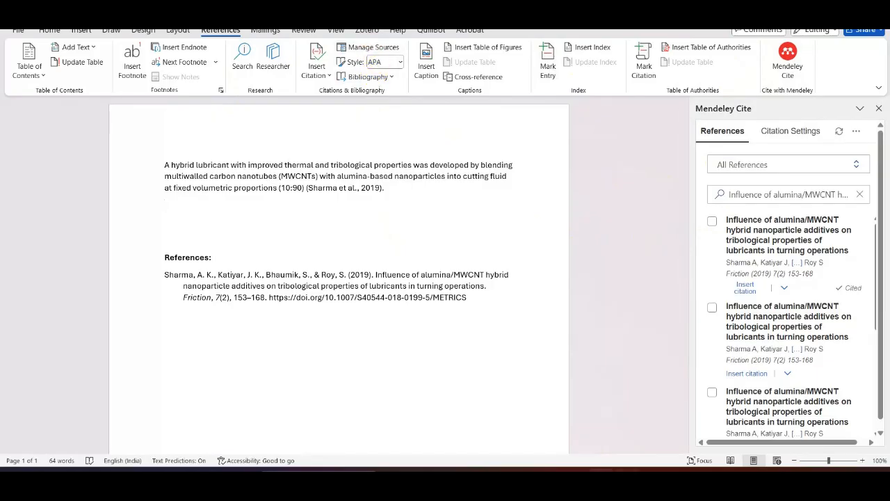
left_click(669, 424)
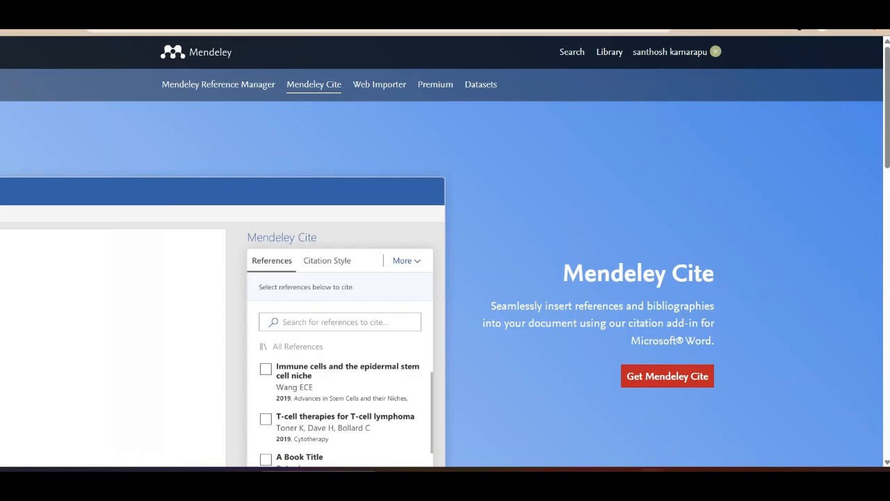
- Go to the Springer Nature page of the alumina/MWCNT article and select its full title
left_click(669, 10)
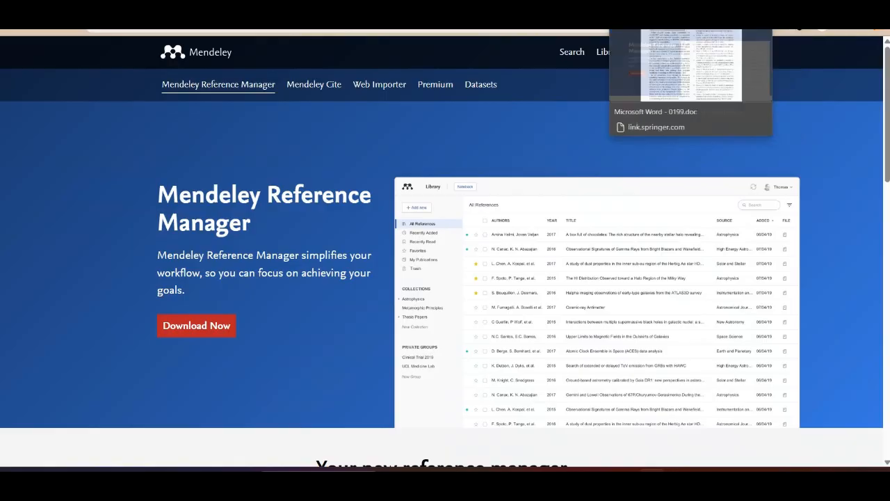
left_click(583, 10)
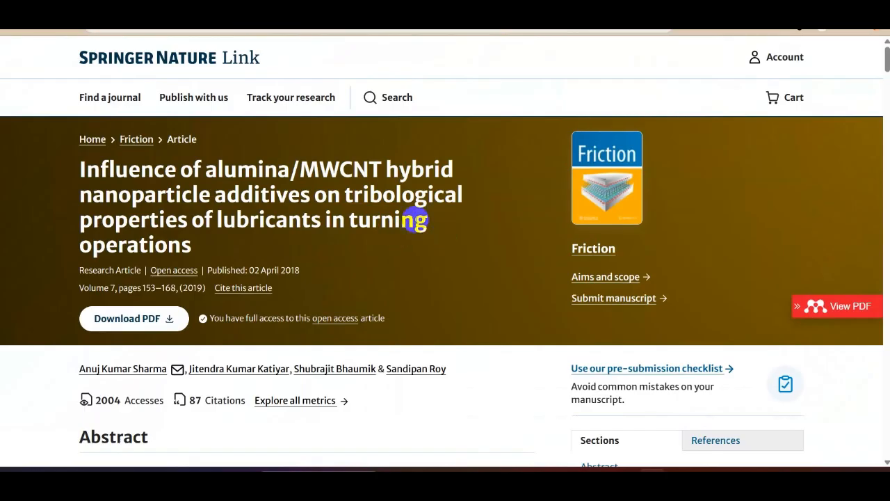
left_click_drag(195, 245, 94, 174)
key("ctrl+c")
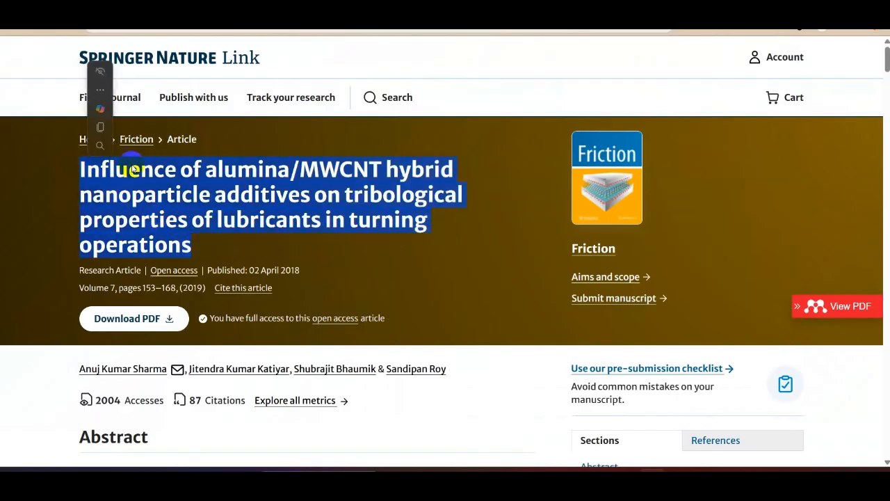
- Search the web for "google scholar" and open Google Scholar from the results
left_click(638, 10)
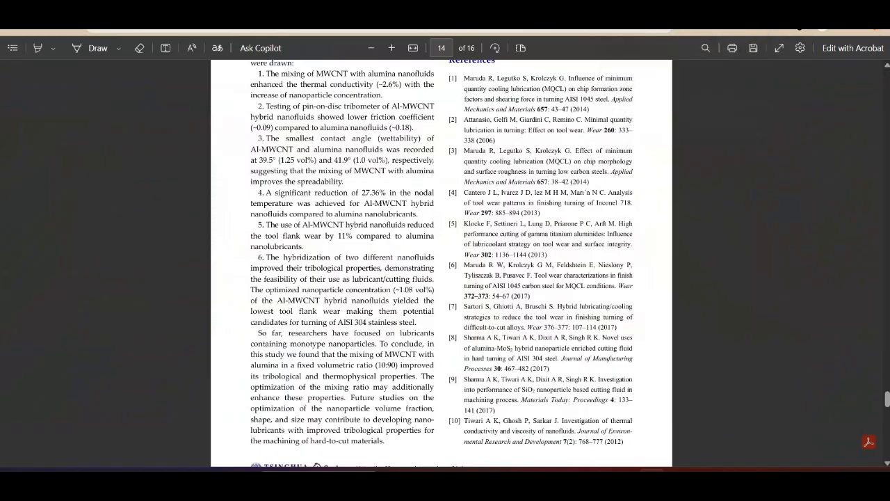
scroll(368, 163, "up", 15)
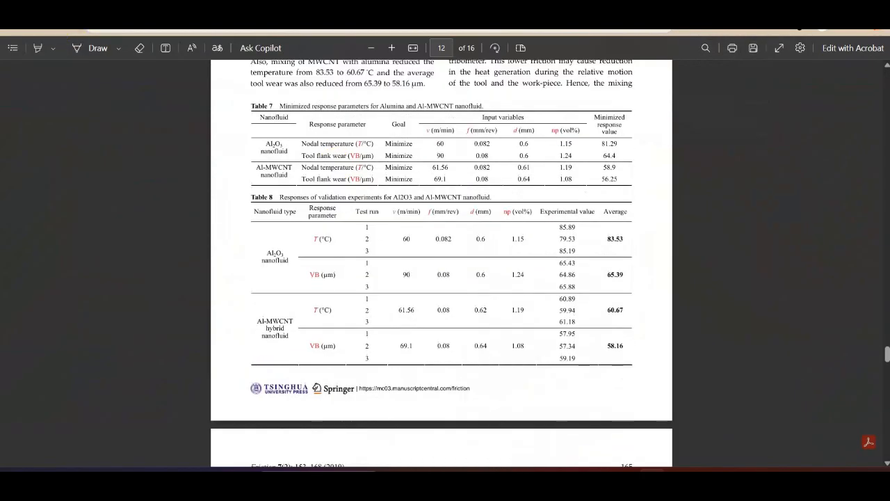
left_click(418, 29)
type("google")
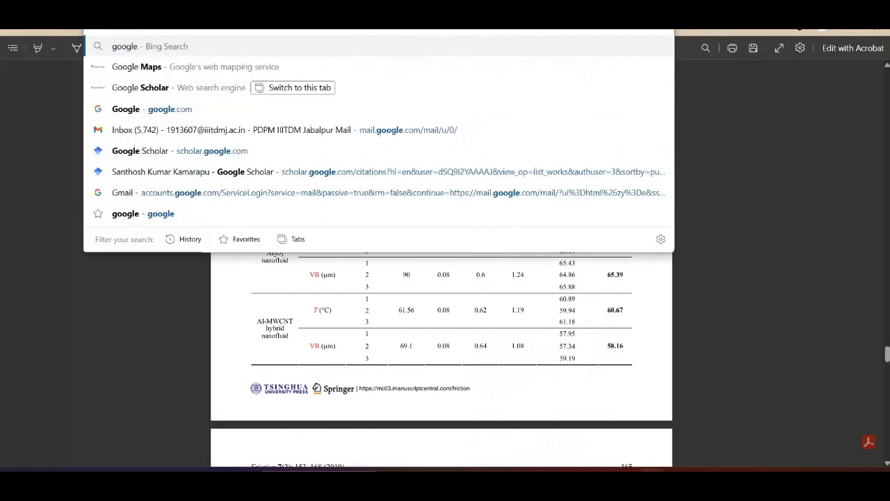
type(" scholar")
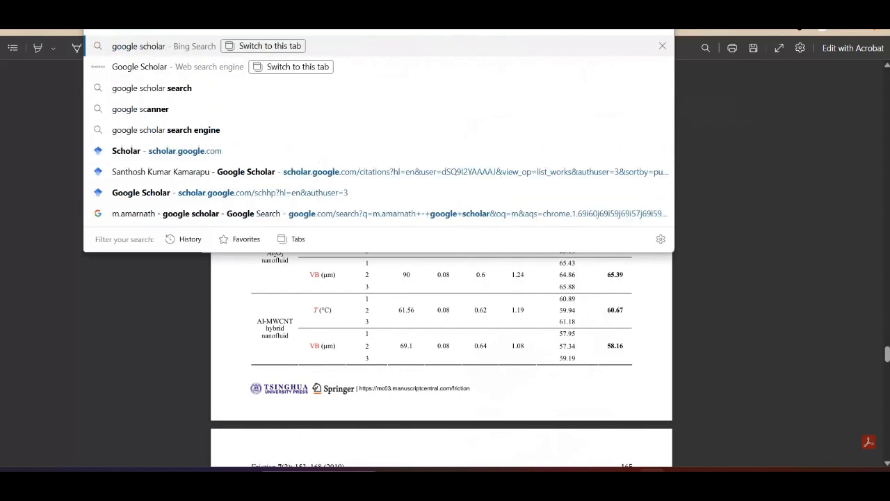
key("Return")
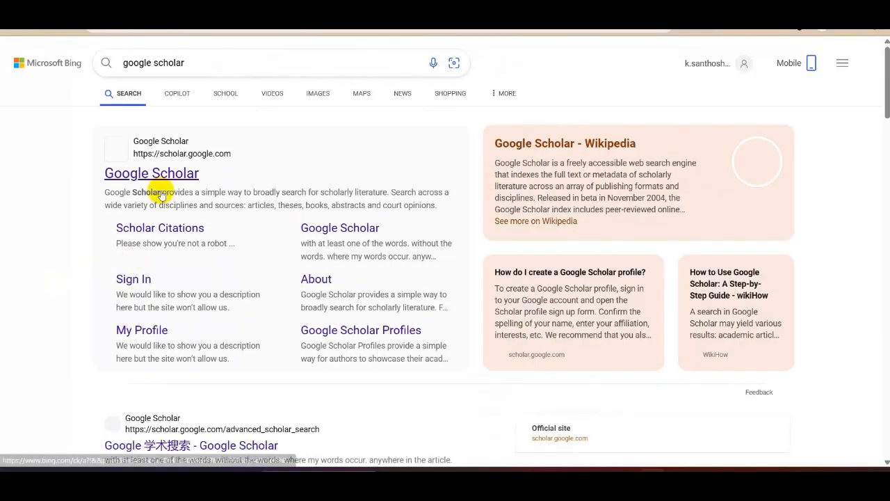
left_click(338, 227)
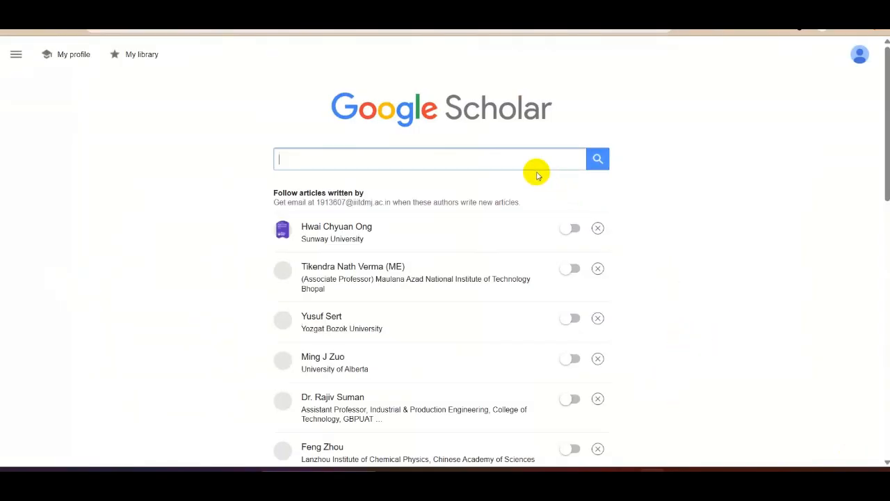
- Search Google Scholar for "Influence of alumina/MWCNT hybrid nanoparticle additives on tribological properties of lubricants in turning operations"
left_click(532, 160)
key("ctrl+v")
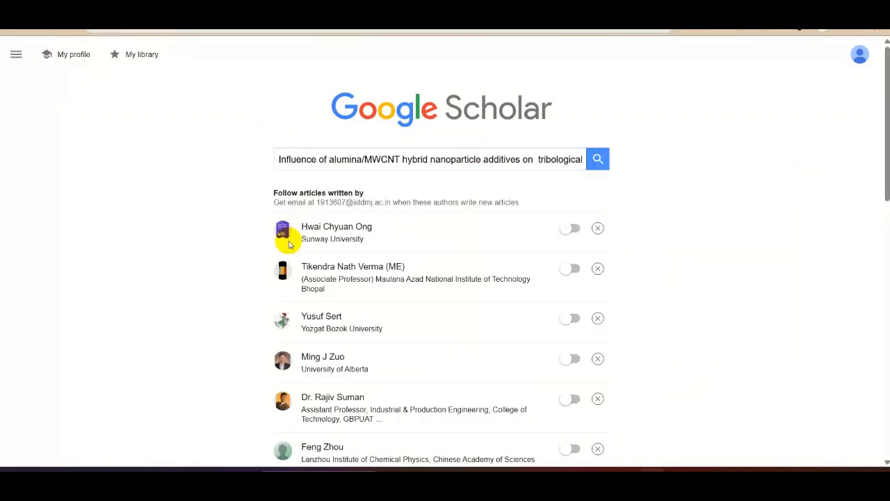
key("Return")
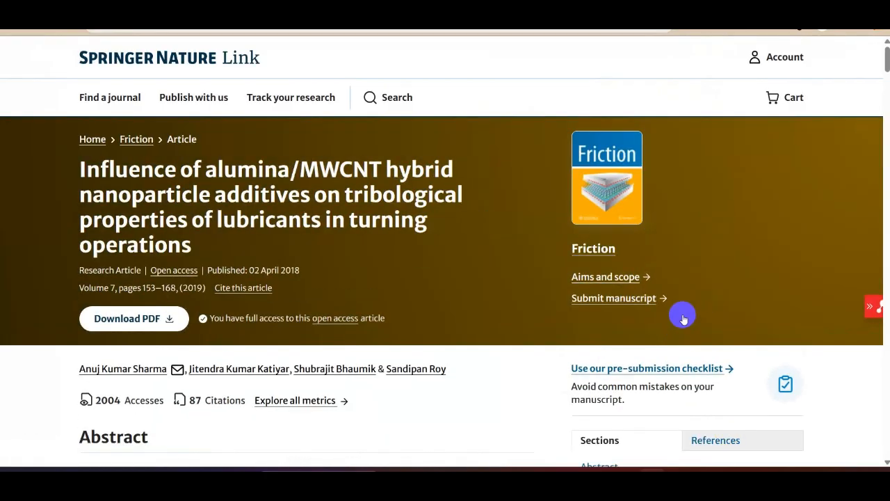
- Open the article's PDF from its Springer page through Mendeley and save it as refcheck, replacing the existing file
scroll(682, 313, "down", 2)
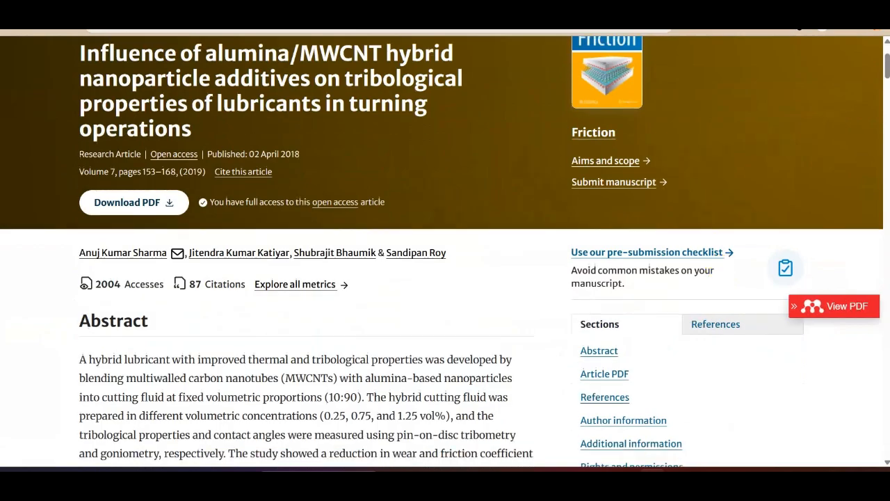
left_click(849, 314)
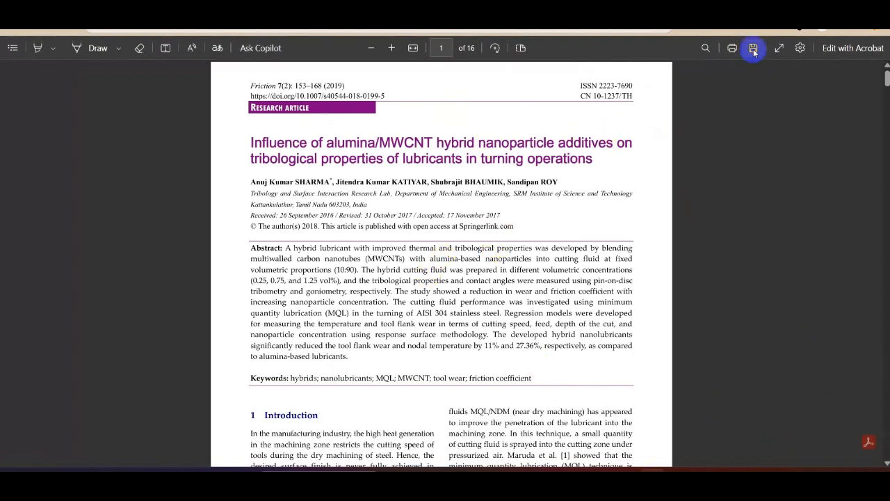
left_click(753, 49)
left_click(167, 96)
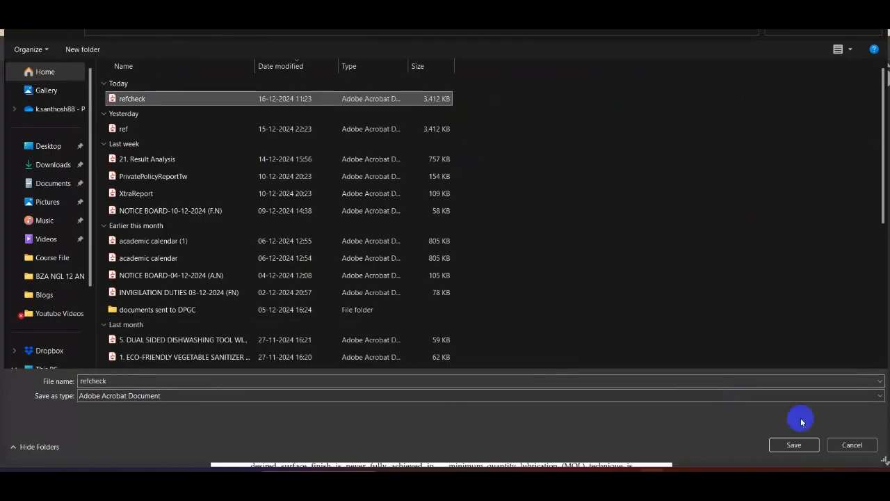
left_click(795, 445)
left_click(470, 236)
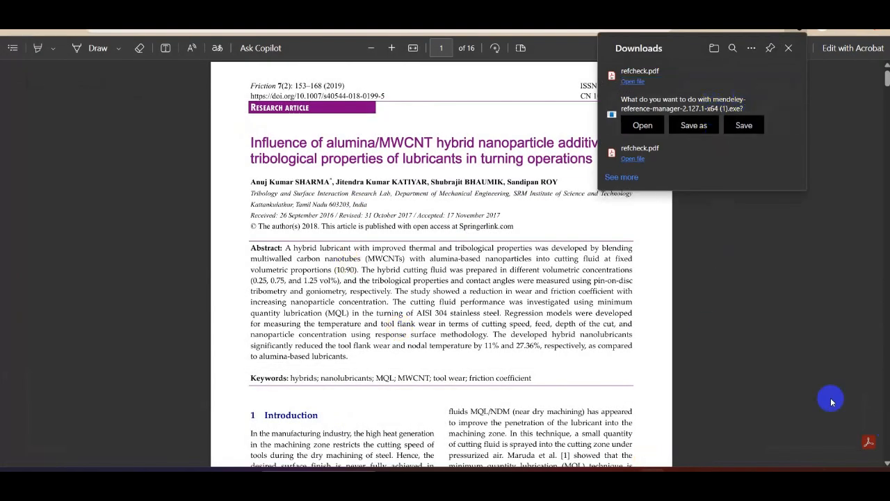
left_click(716, 321)
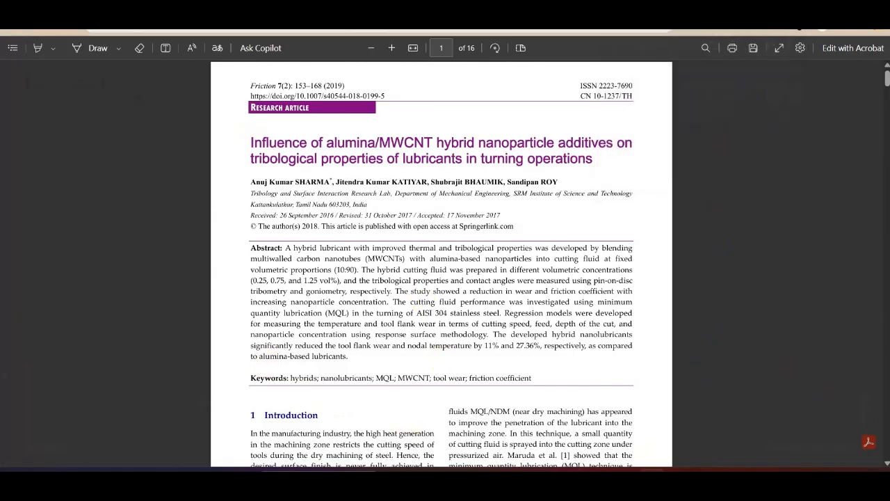
- Return from the PDF to the Springer article page and highlight the article title there
left_click(809, 11)
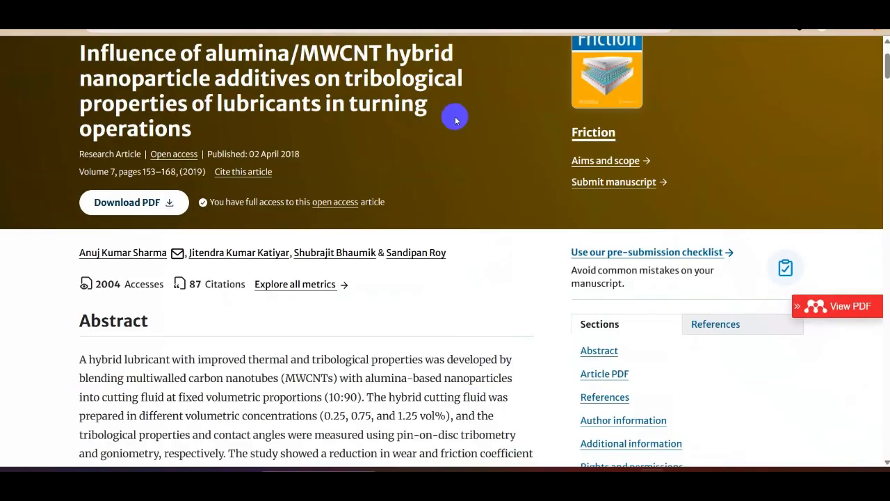
left_click_drag(65, 54, 199, 104)
left_click(198, 105)
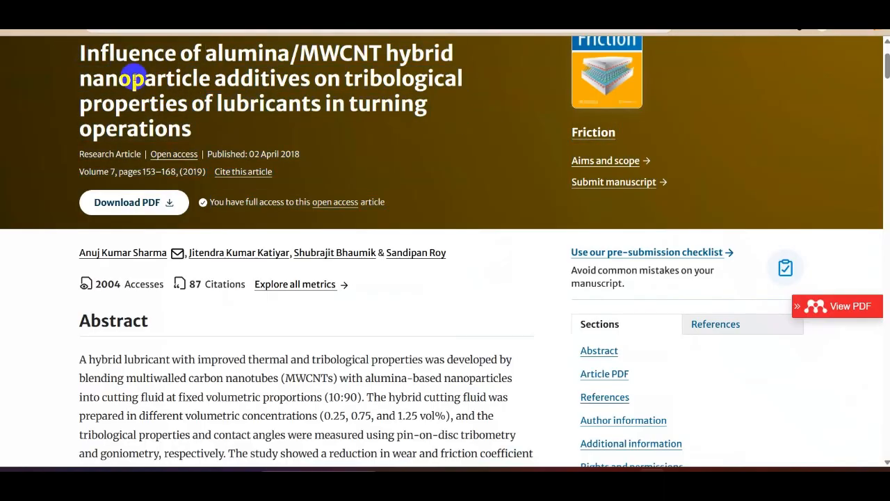
left_click_drag(77, 54, 193, 125)
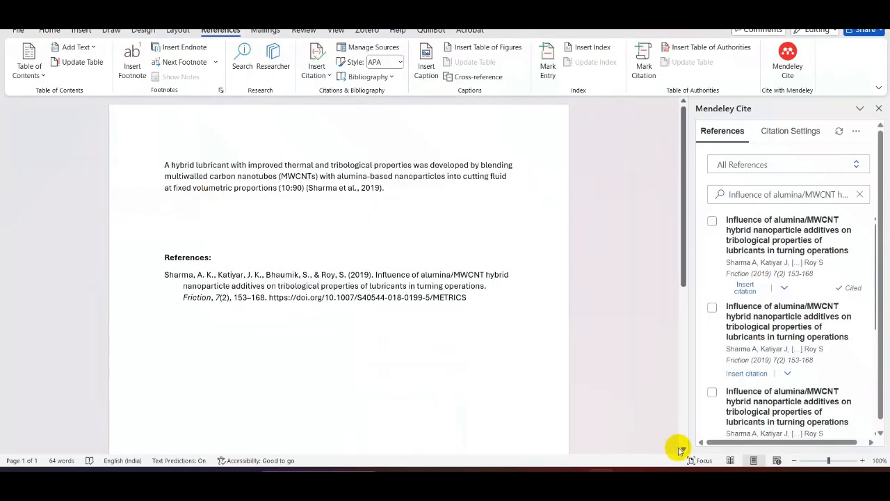
- In Word, search Mendeley Cite for the alumina/MWCNT article title and insert the first match's citation on the empty line below the paragraph
left_click(859, 195)
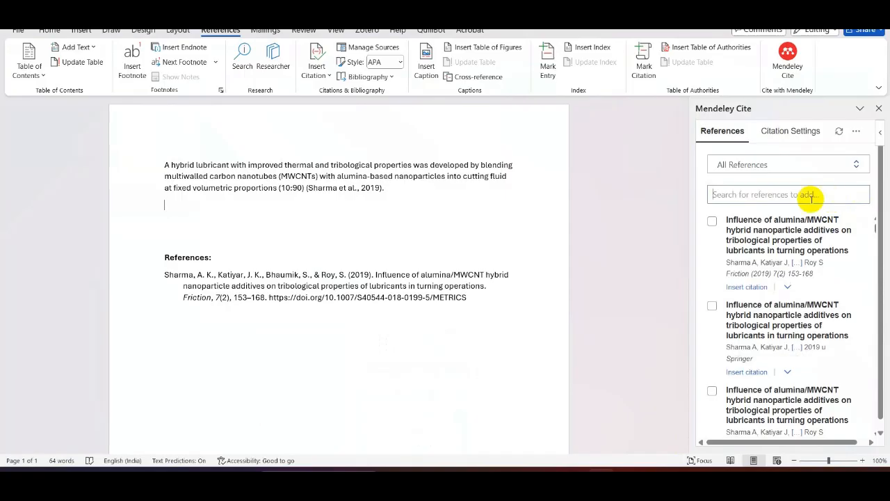
left_click(712, 221)
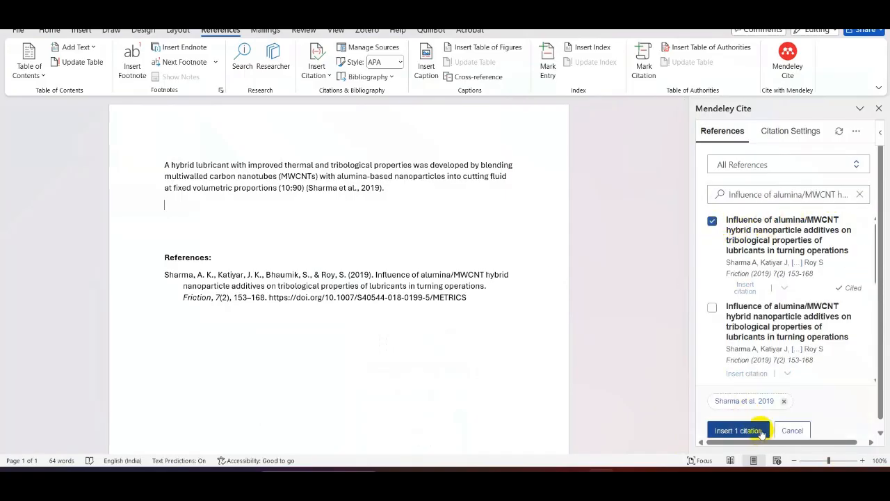
left_click(739, 431)
left_click(258, 190)
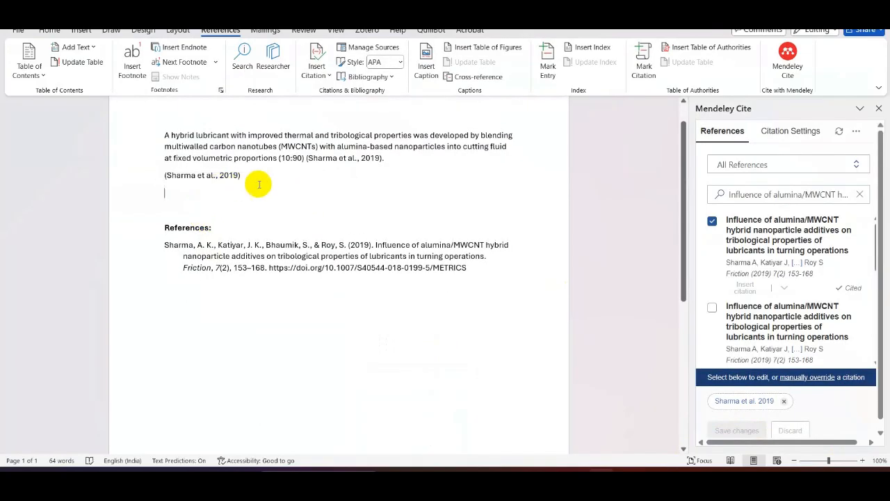
left_click(273, 179)
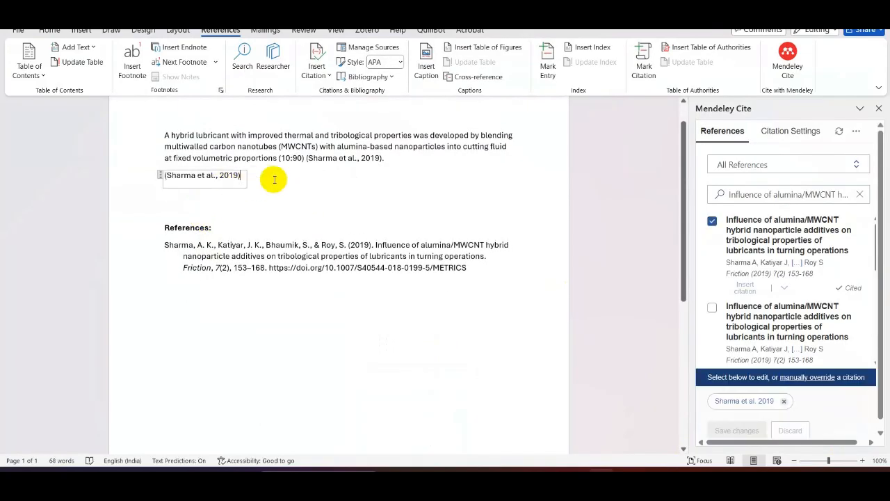
- Add an empty line after the existing reference entry and try to insert a Mendeley bibliography there
left_click(497, 267)
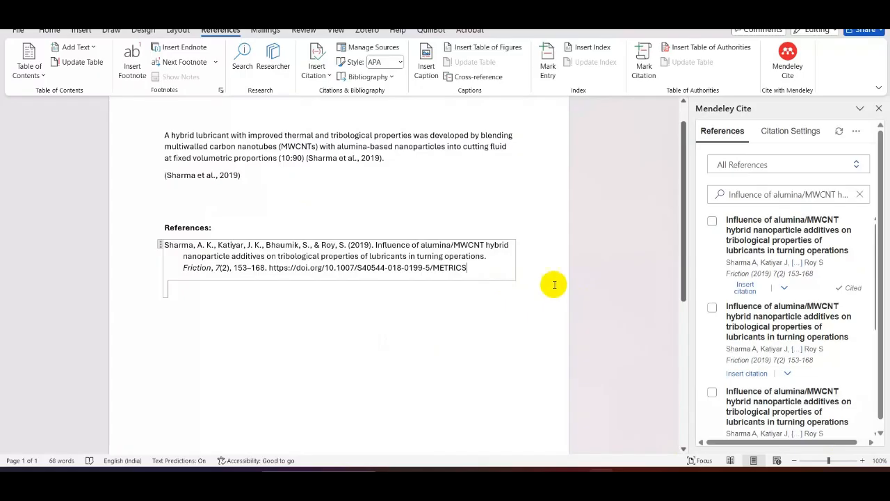
key("Return")
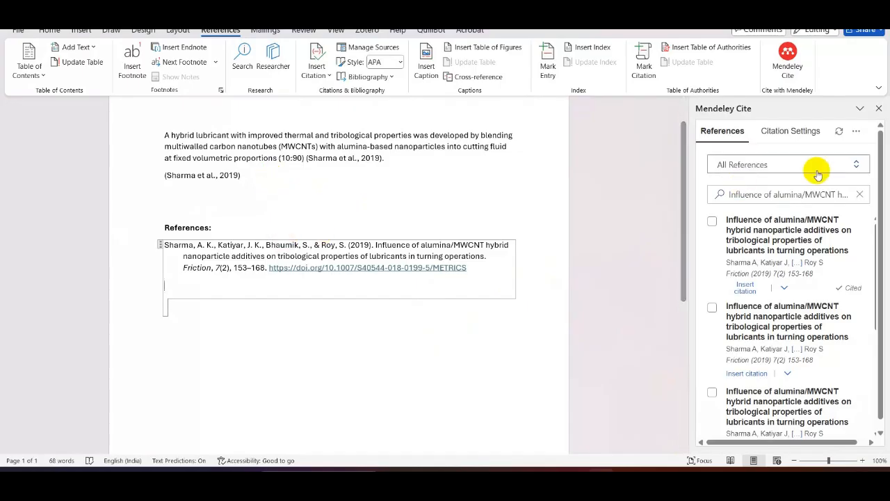
left_click(856, 131)
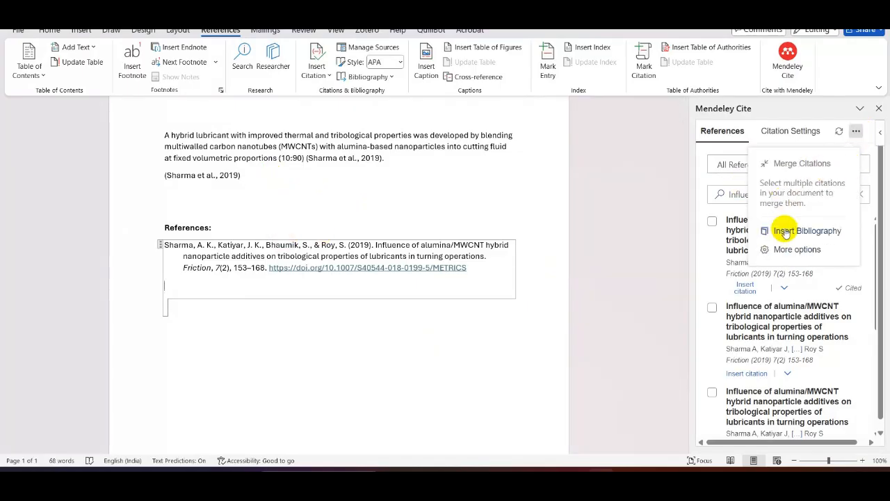
left_click(785, 232)
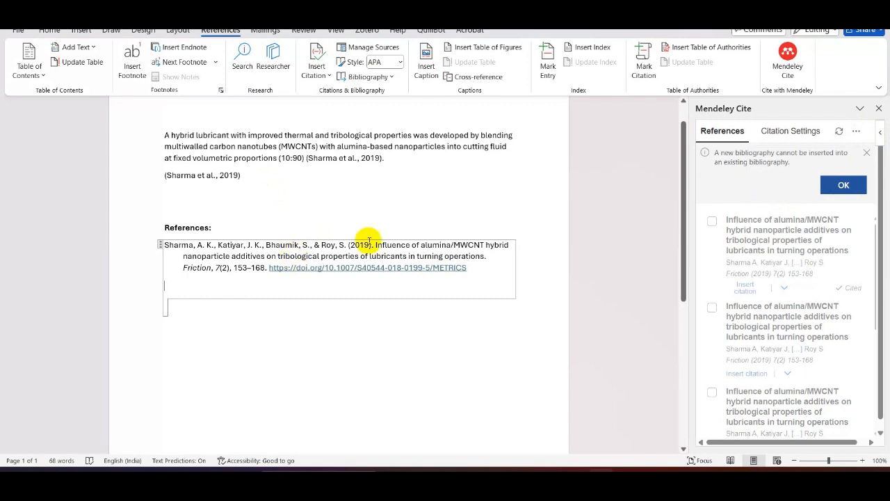
left_click(842, 184)
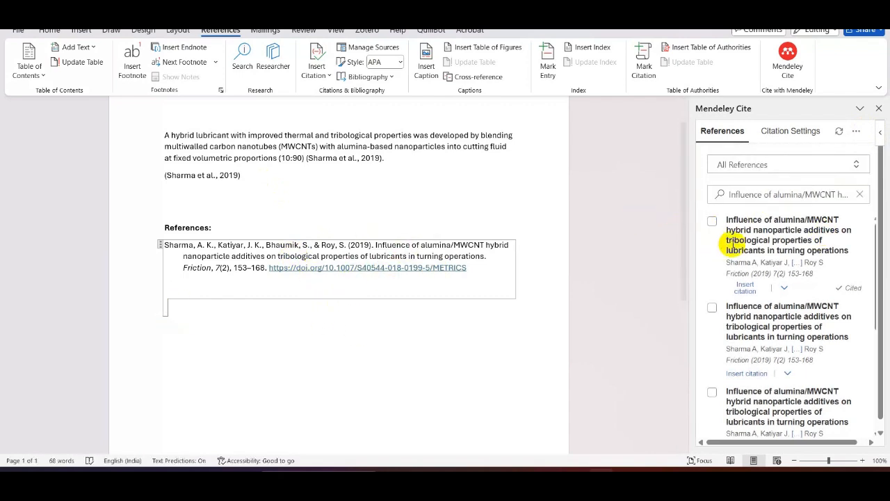
- Try to insert the first listed alumina/MWCNT article's citation inside the existing bibliography
left_click(712, 221)
left_click(738, 429)
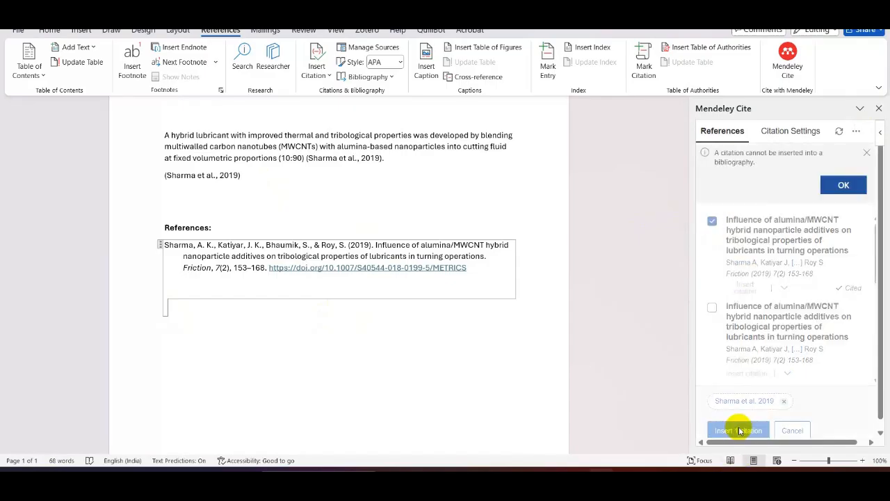
left_click(843, 184)
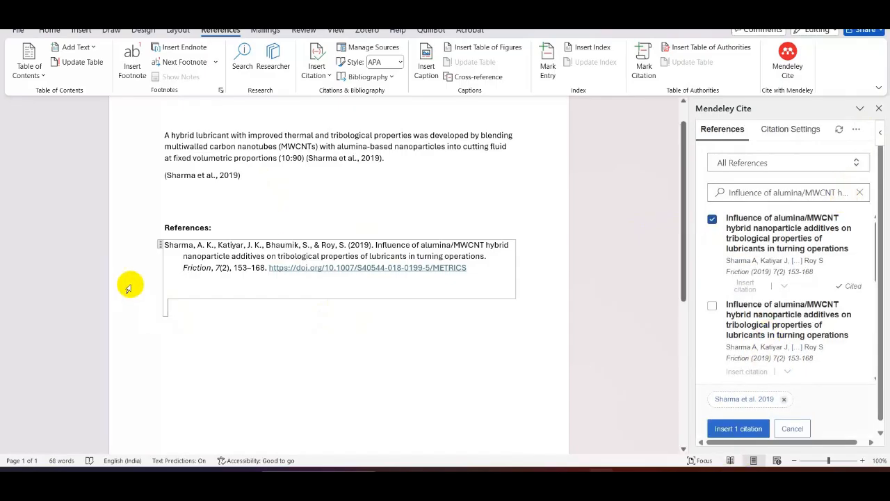
left_click(318, 189)
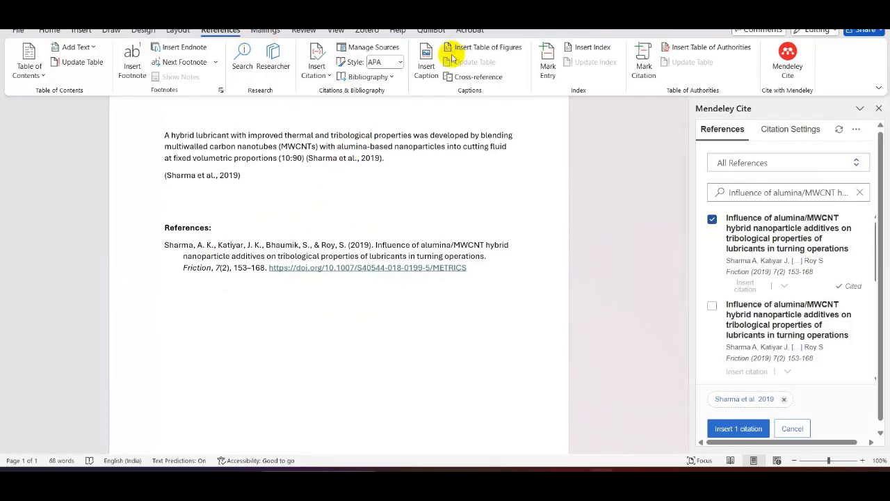
- Change Word's citation style to Chicago Sixteenth Edition
left_click(401, 64)
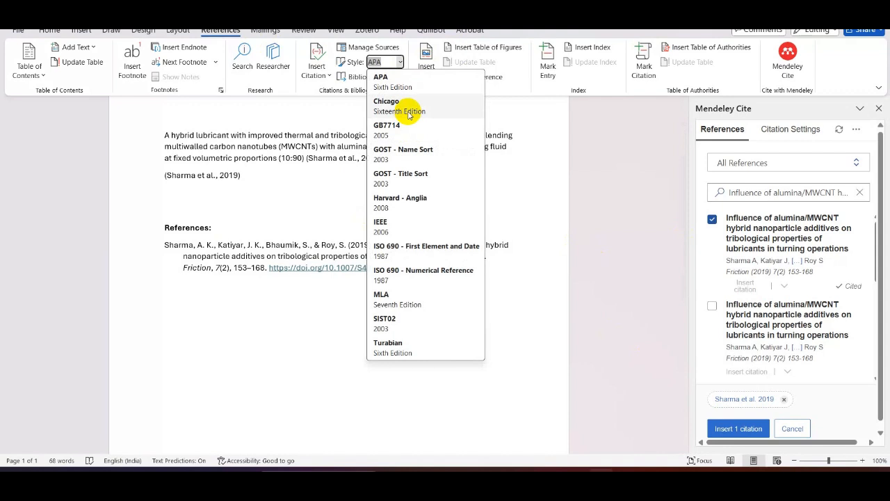
left_click(408, 111)
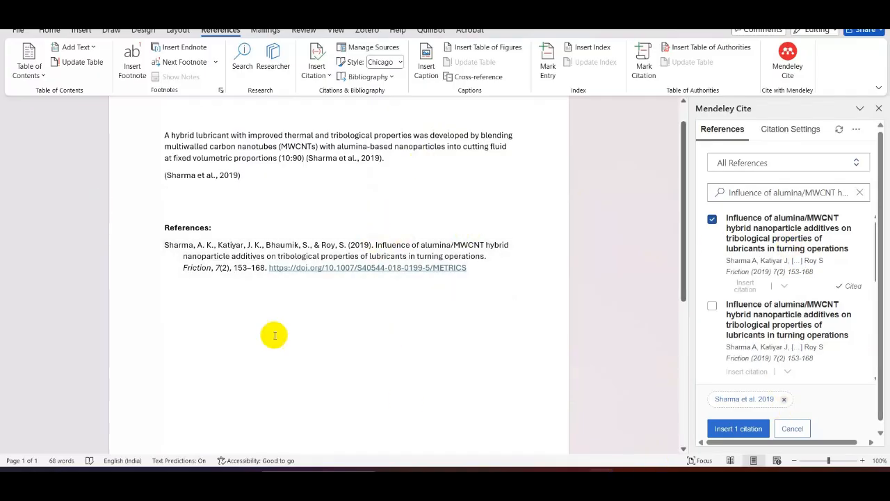
left_click(590, 182)
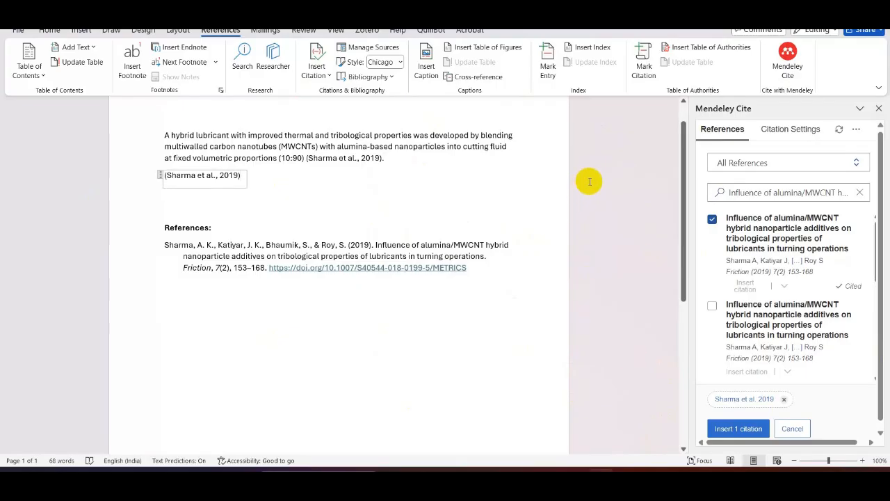
- Examine Word's built-in bibliography, Source Manager and citation insertion options without adding a source
left_click(388, 78)
left_click(379, 76)
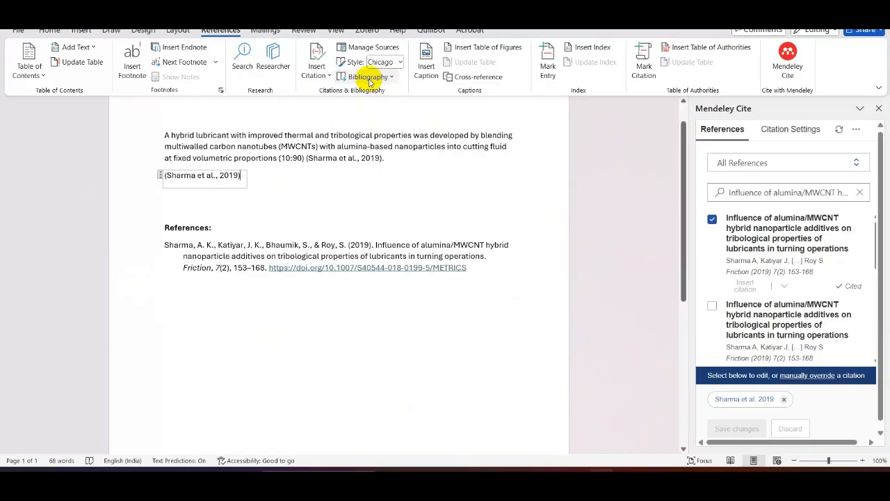
left_click(373, 47)
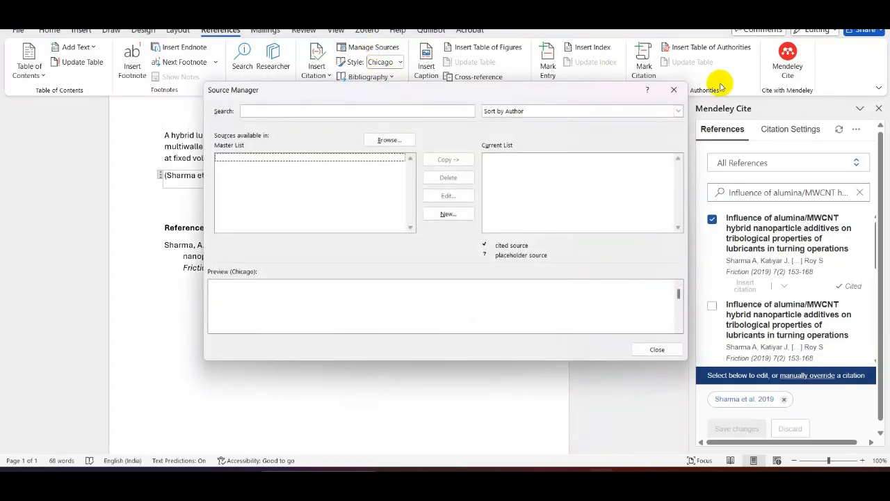
left_click(674, 90)
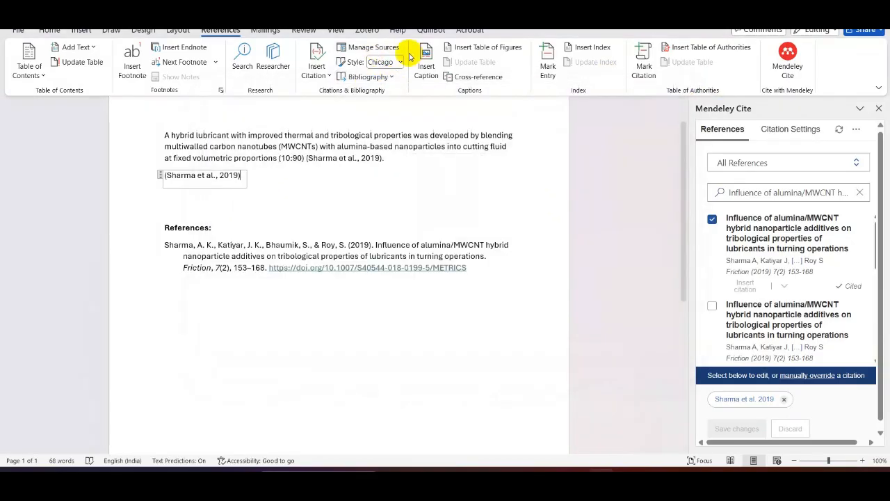
left_click(328, 76)
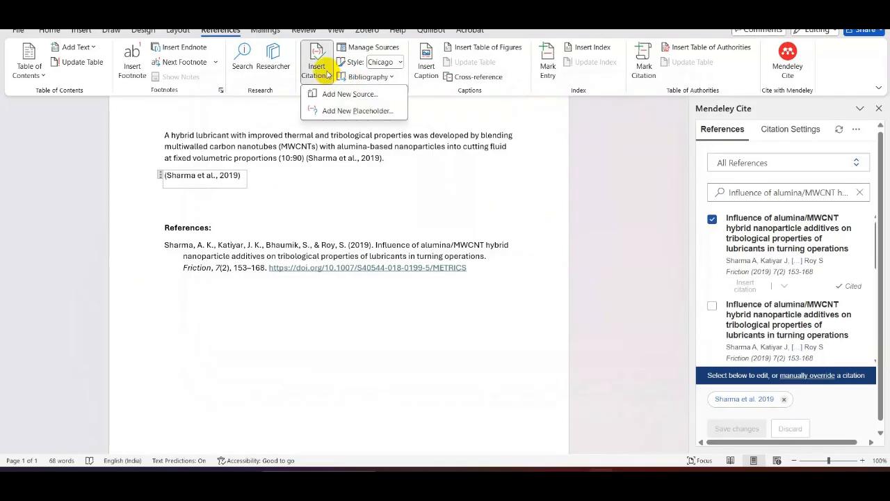
left_click(596, 192)
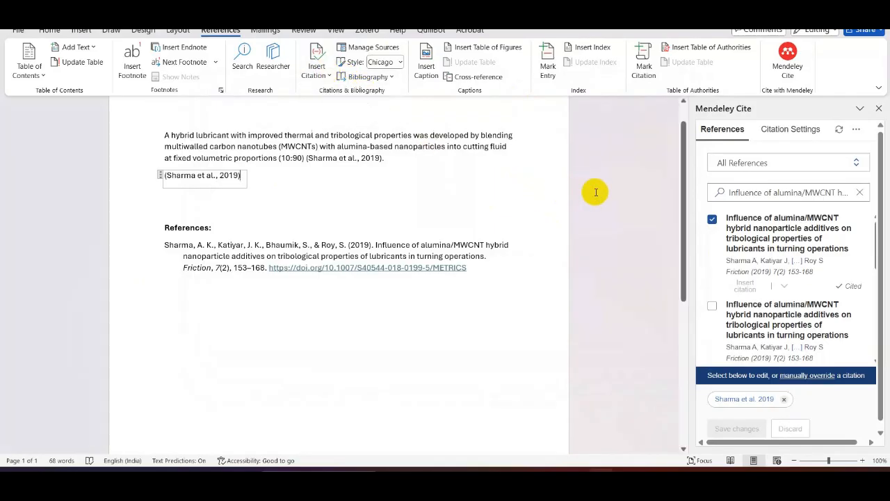
- Try to insert a Mendeley bibliography at the citation below the paragraph and return to the empty line beneath it
left_click(856, 130)
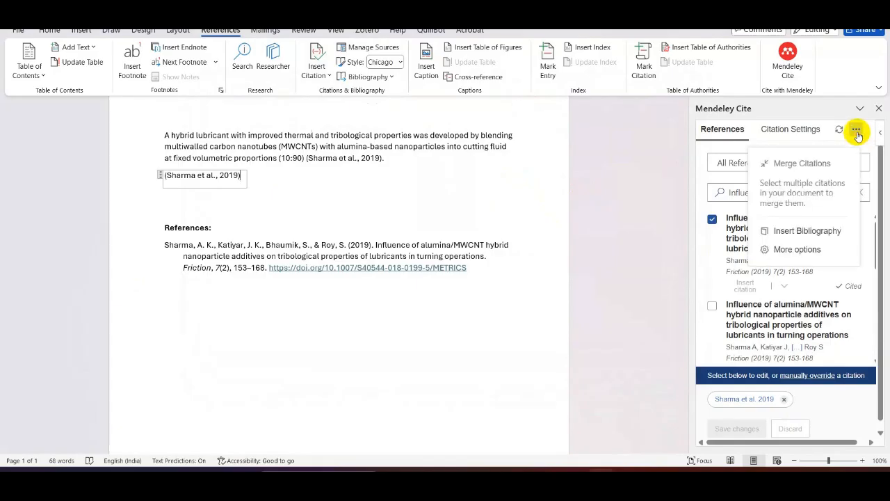
left_click(813, 229)
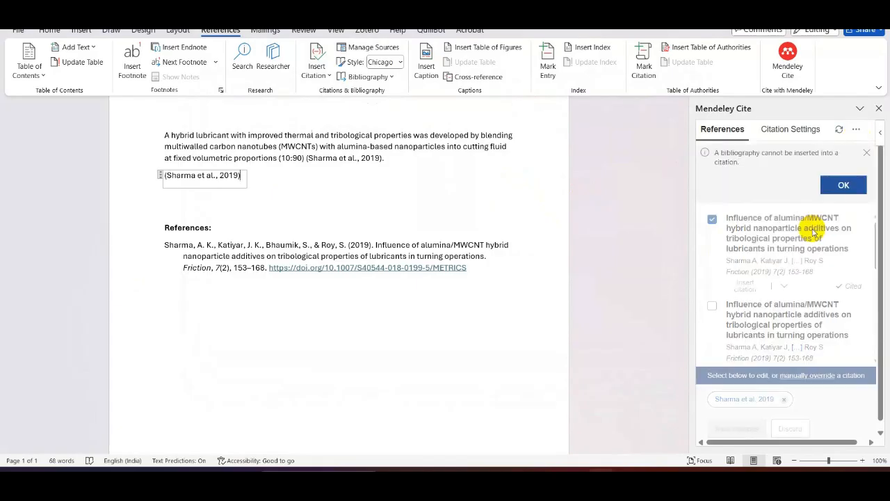
left_click(843, 185)
left_click(577, 204)
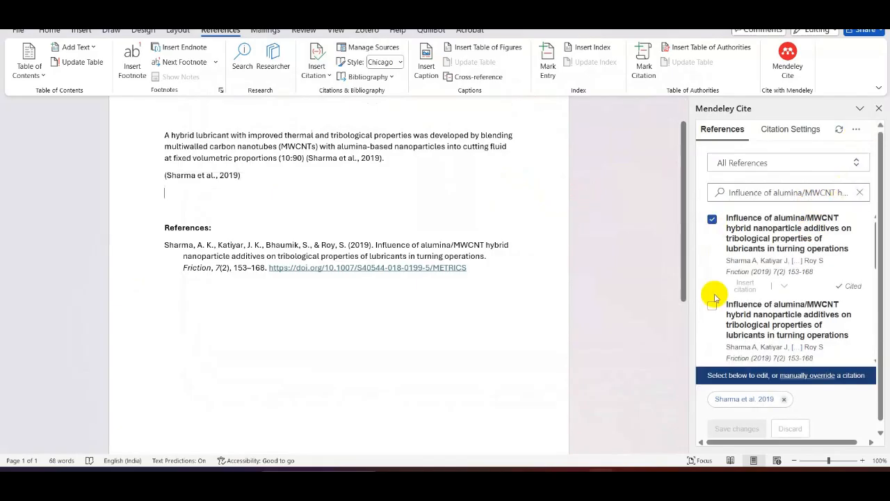